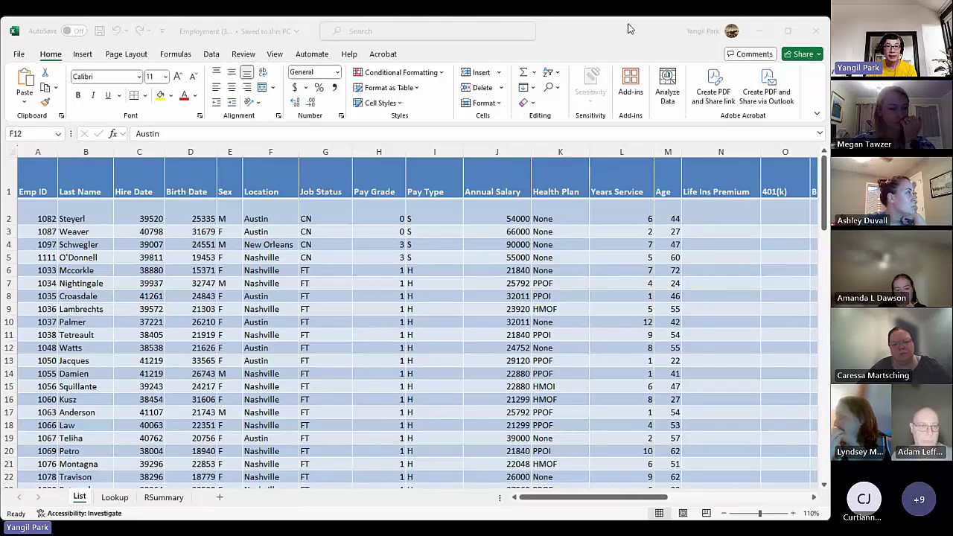
Examine the List sheet's employee columns and the empty benefit columns from Life Ins Premium through Salary Increase.
{"action": "left_click", "coordinate": [288, 348]}
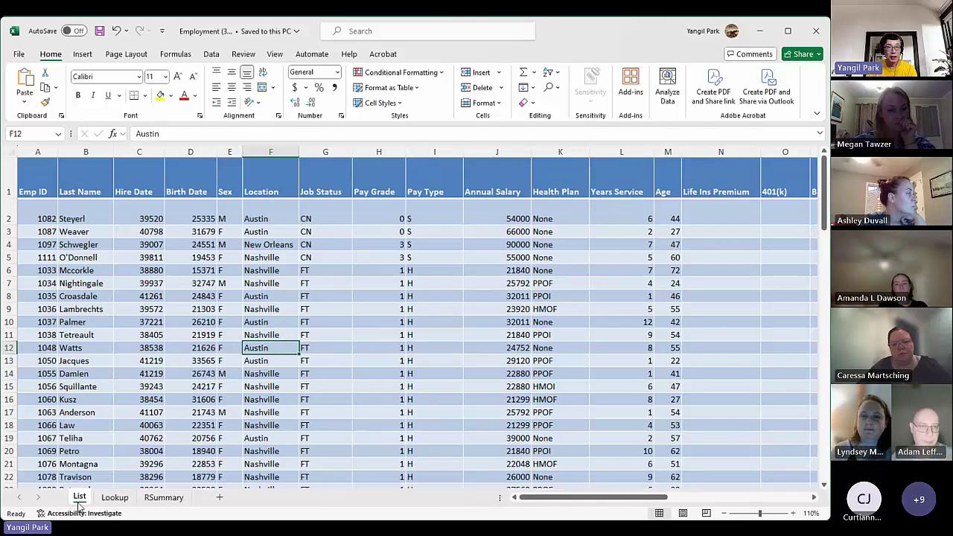
{"action": "left_click", "coordinate": [50, 218]}
{"action": "left_click", "coordinate": [82, 195]}
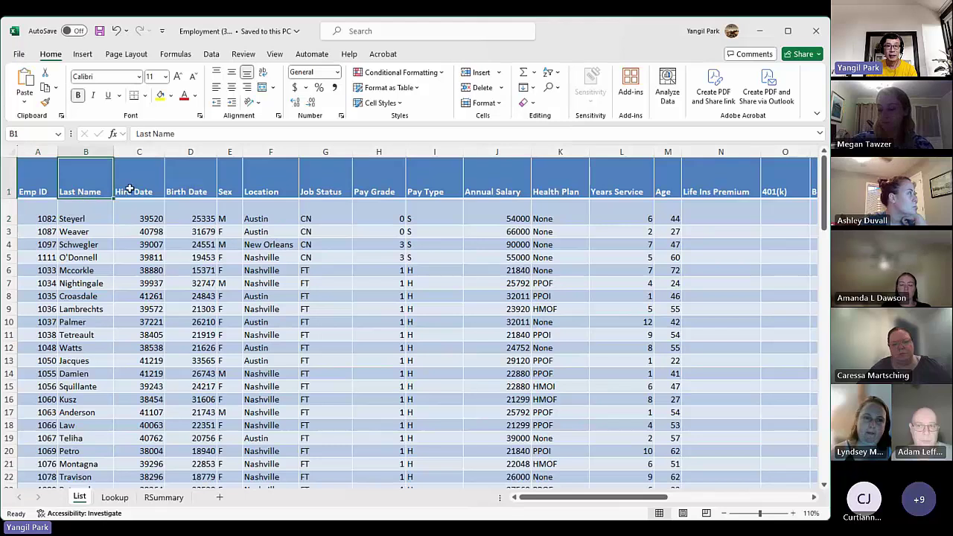
{"action": "left_click", "coordinate": [131, 188]}
{"action": "left_click", "coordinate": [187, 186]}
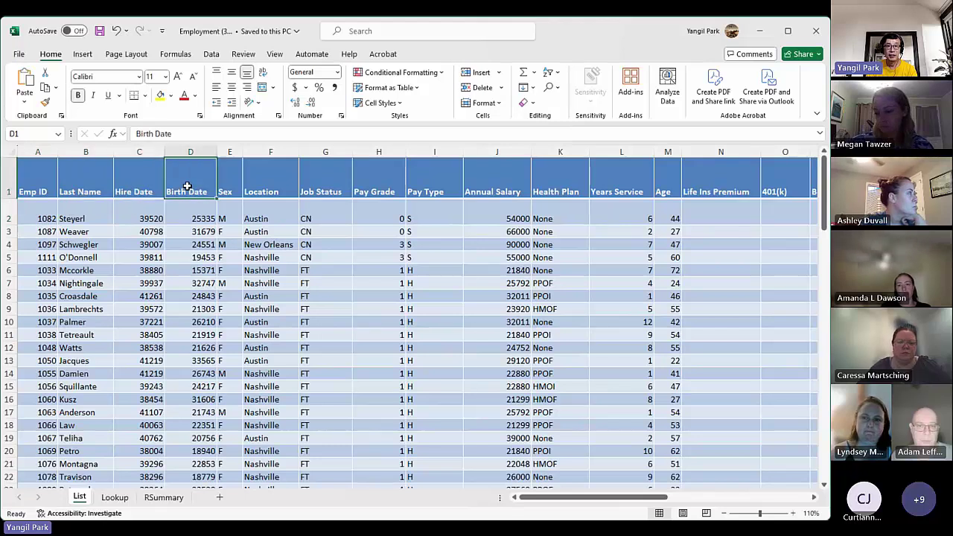
{"action": "left_click", "coordinate": [265, 187]}
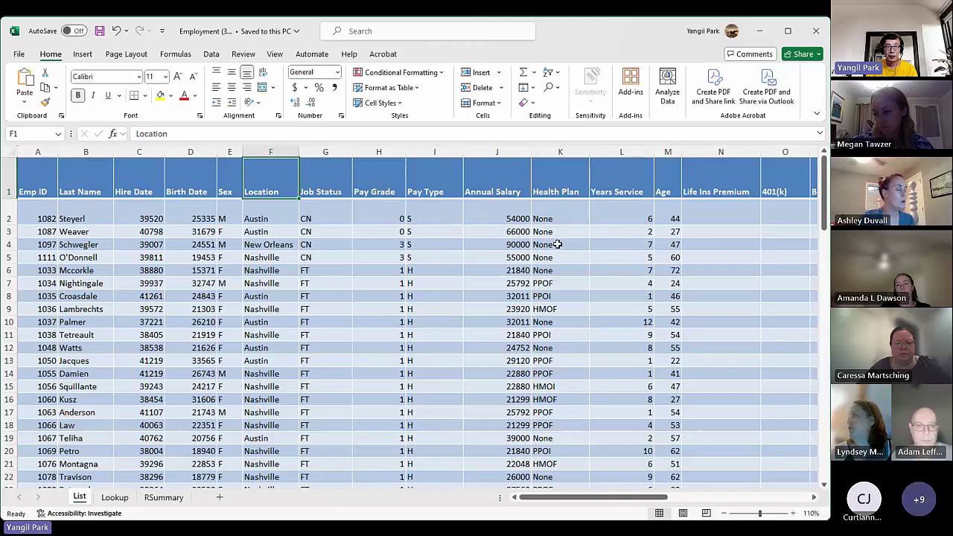
{"action": "left_click_drag", "start_coordinate": [643, 498], "coordinate": [720, 502]}
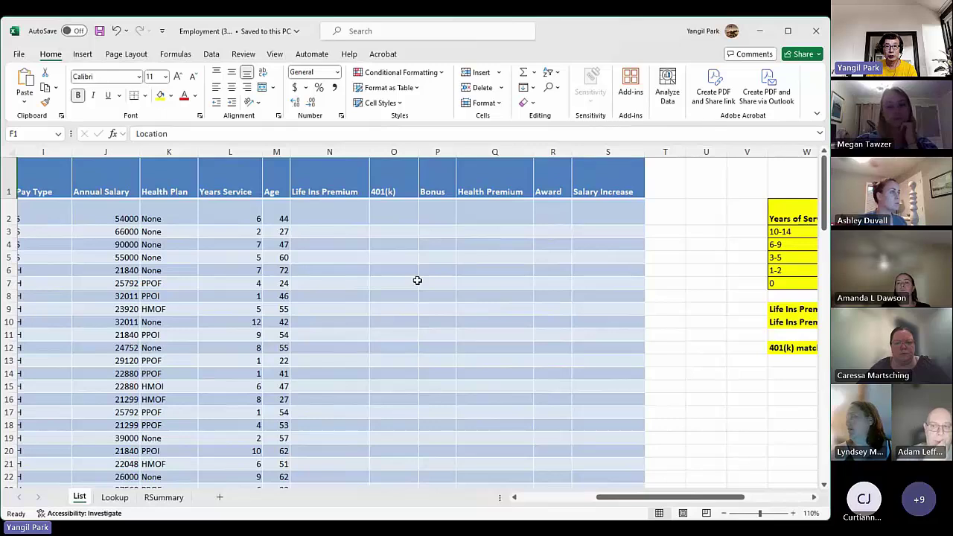
{"action": "left_click", "coordinate": [325, 207]}
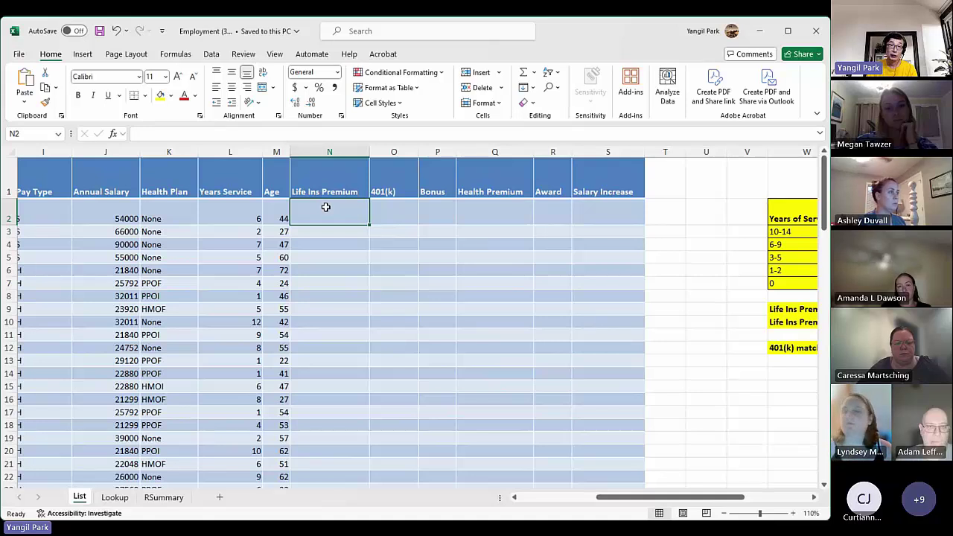
{"action": "left_click", "coordinate": [408, 204]}
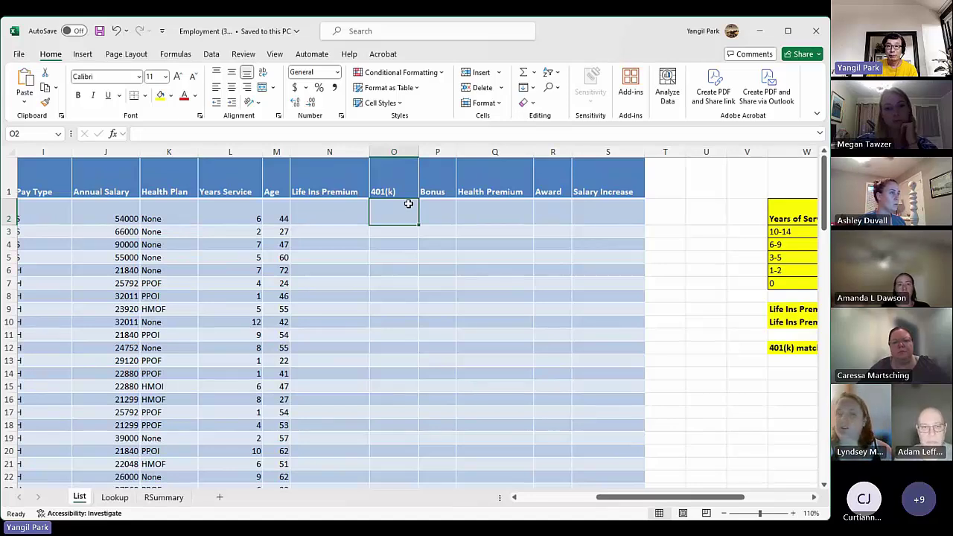
{"action": "left_click", "coordinate": [435, 217]}
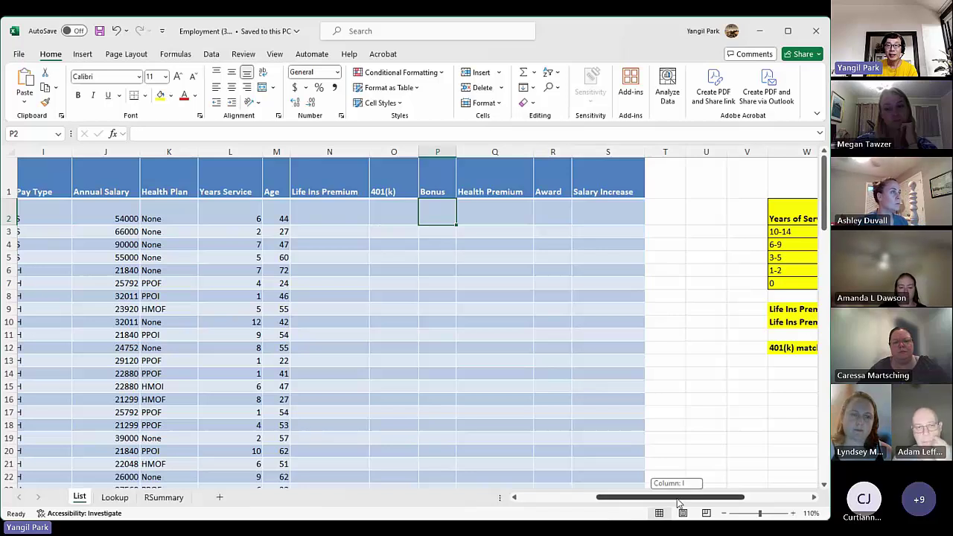
{"action": "left_click_drag", "start_coordinate": [676, 496], "coordinate": [603, 496]}
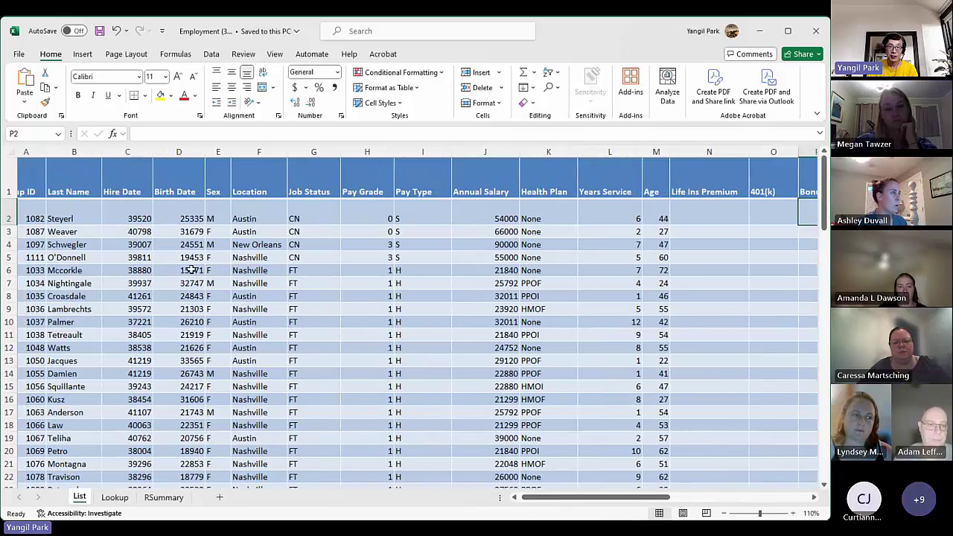
{"action": "left_click_drag", "start_coordinate": [605, 499], "coordinate": [641, 499]}
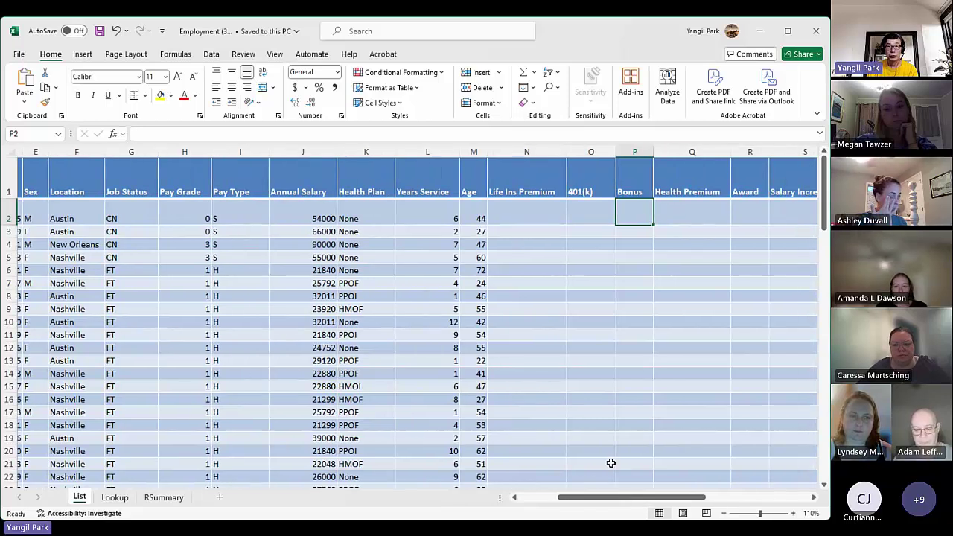
{"action": "left_click_drag", "start_coordinate": [607, 497], "coordinate": [567, 498]}
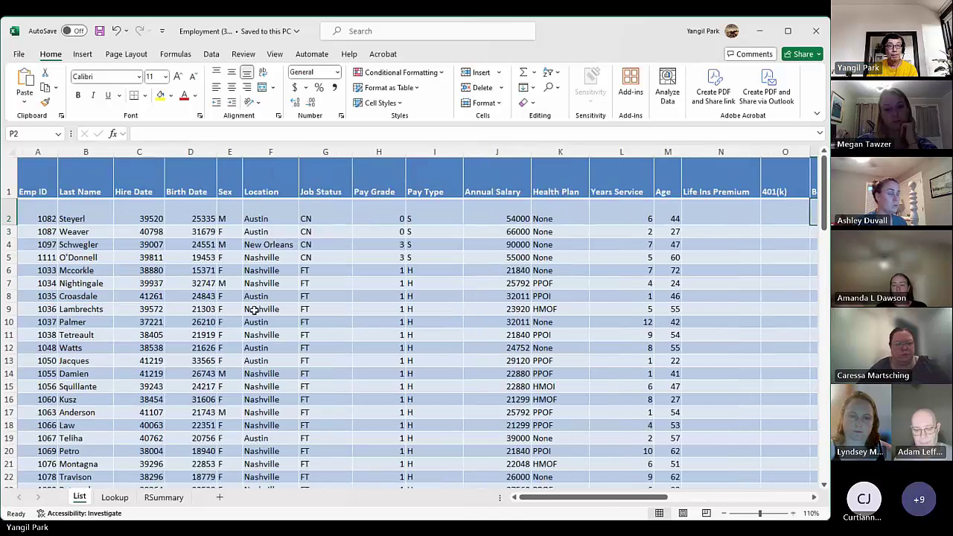
Format the entire Hire Date column as Short Date.
{"action": "left_click", "coordinate": [139, 151]}
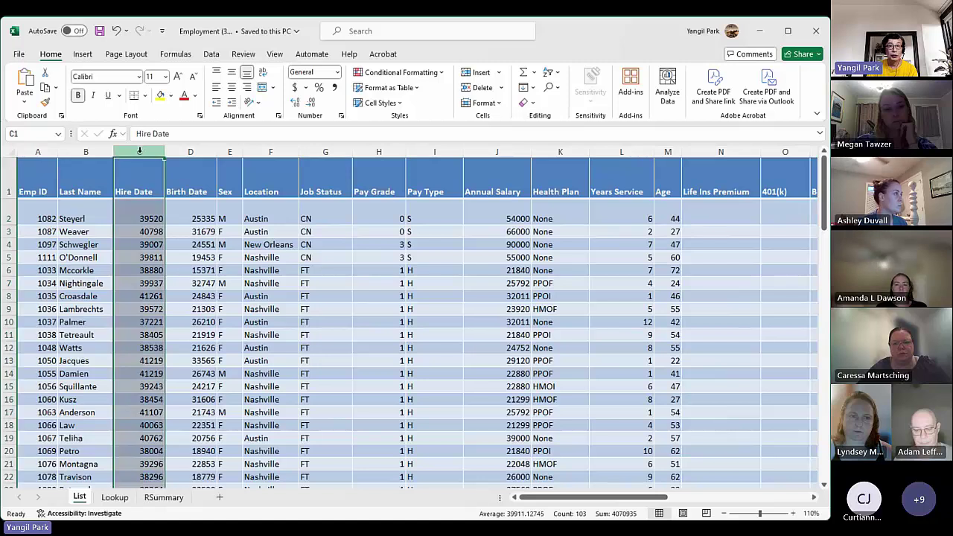
{"action": "left_click", "coordinate": [337, 73]}
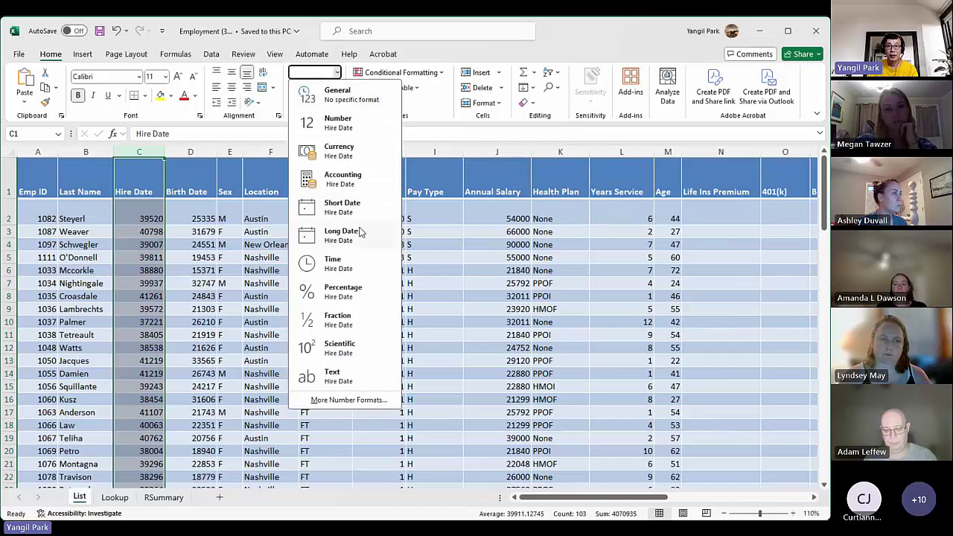
{"action": "left_click", "coordinate": [357, 210]}
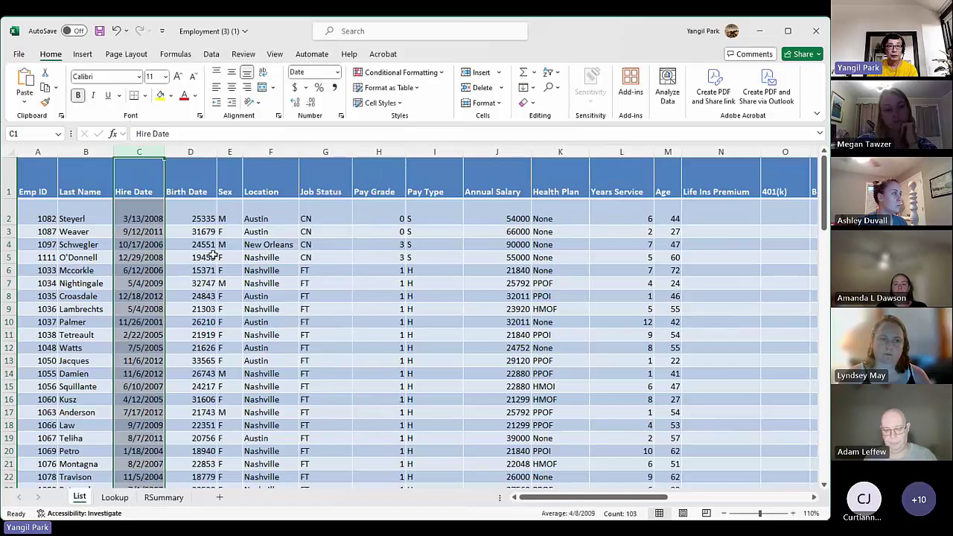
Format the entire Birth Date column as Short Date.
{"action": "left_click", "coordinate": [194, 213]}
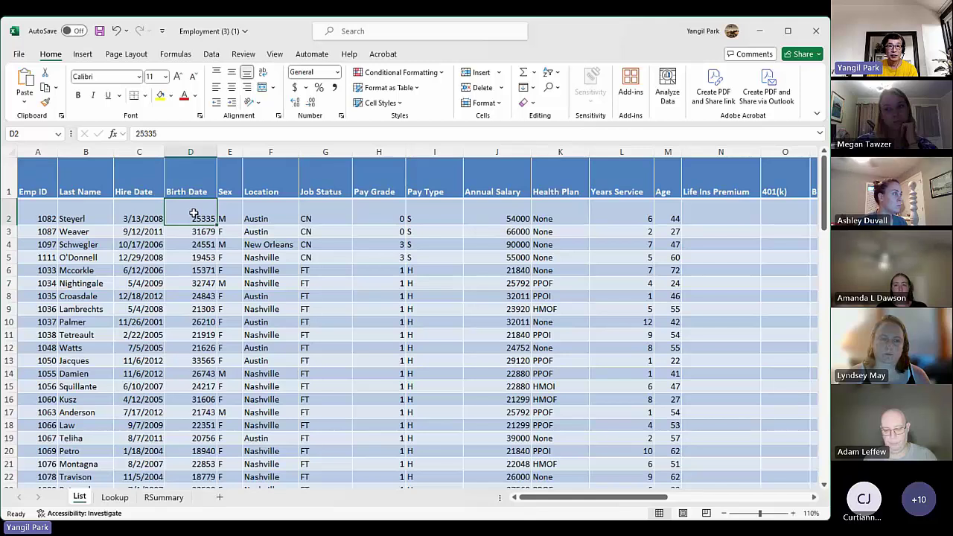
{"action": "left_click_drag", "start_coordinate": [194, 214], "coordinate": [198, 302]}
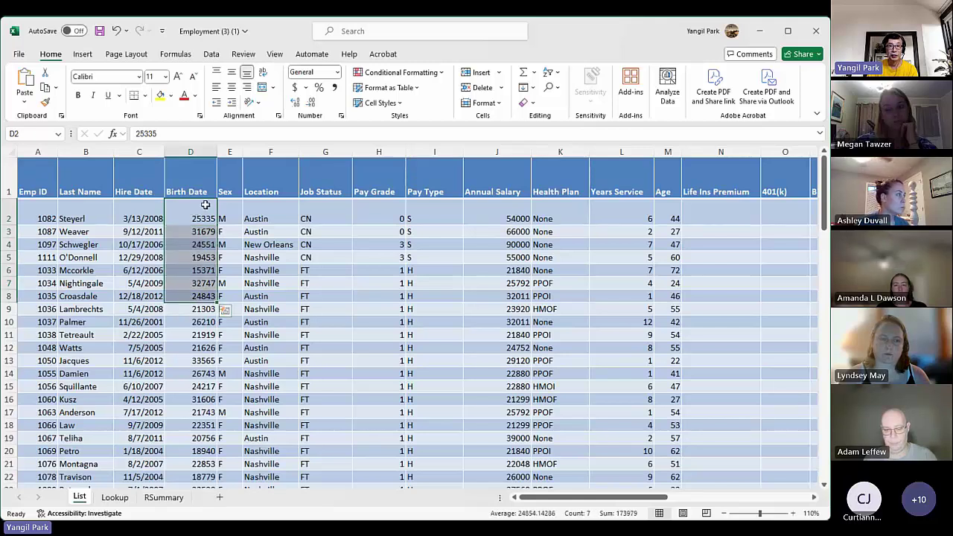
{"action": "left_click", "coordinate": [199, 226]}
{"action": "left_click", "coordinate": [198, 215]}
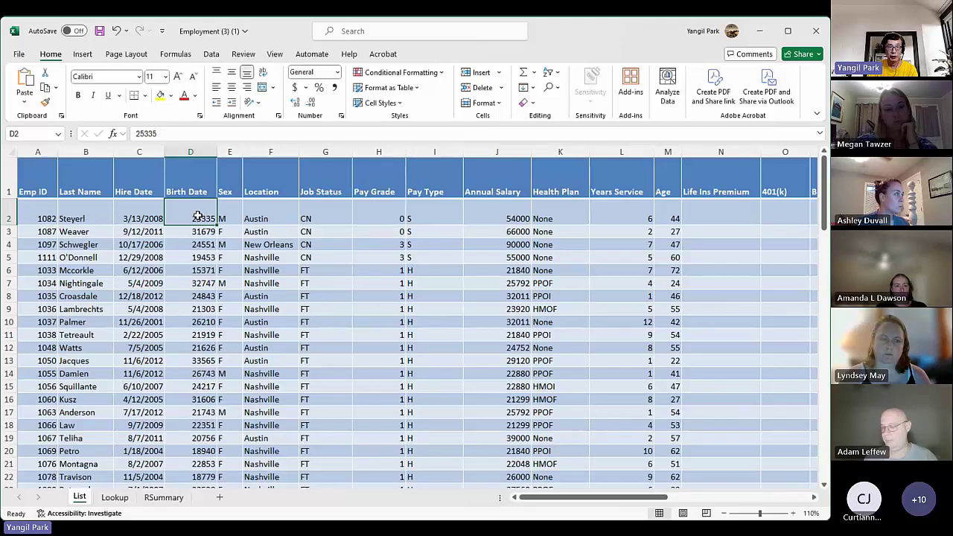
{"action": "left_click", "coordinate": [198, 151]}
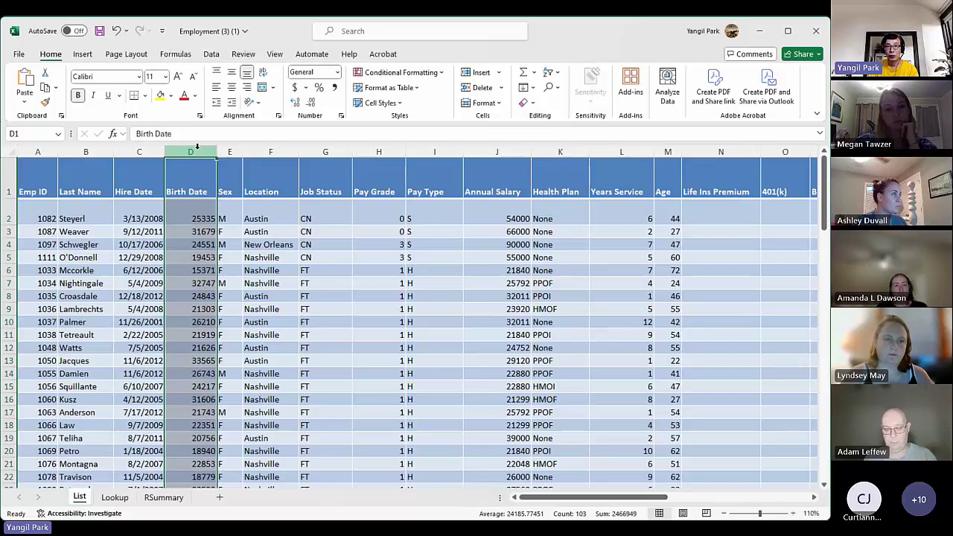
{"action": "left_click", "coordinate": [337, 73]}
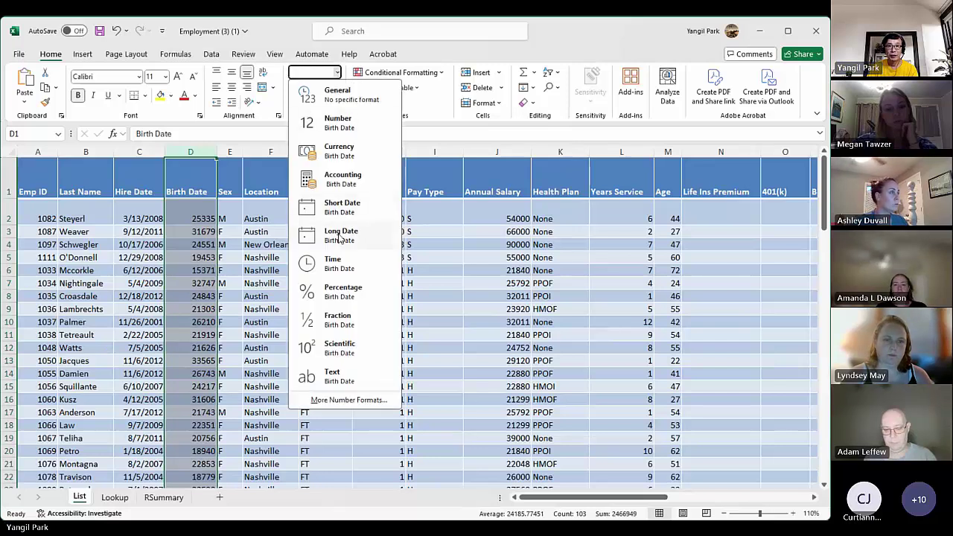
{"action": "left_click", "coordinate": [342, 209]}
{"action": "left_click", "coordinate": [193, 219]}
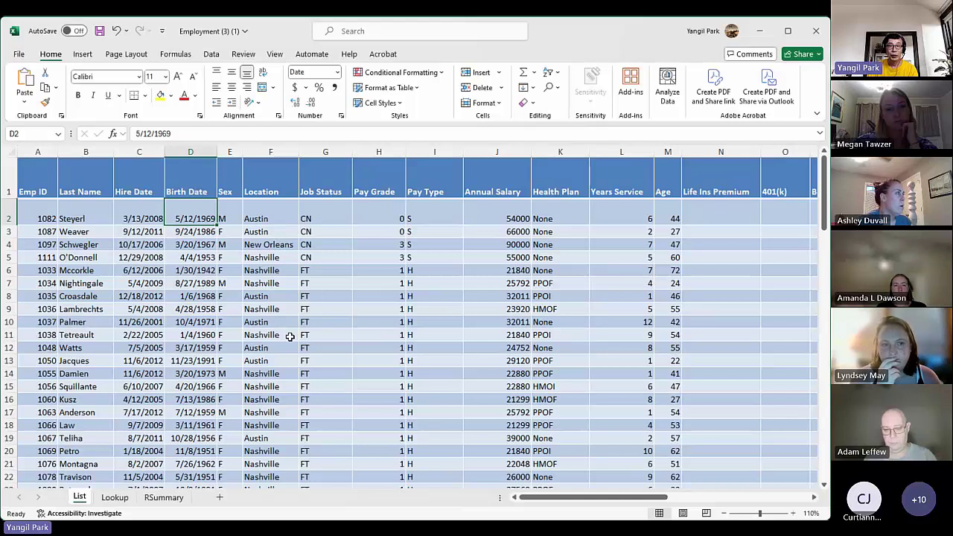
Apply the Accounting number format to the entire Annual Salary column.
{"action": "left_click", "coordinate": [497, 152]}
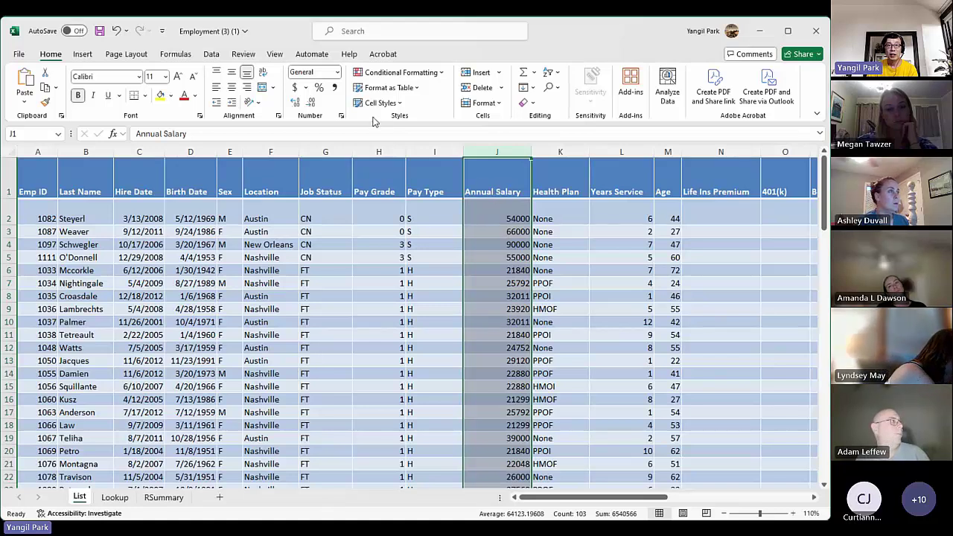
{"action": "left_click", "coordinate": [303, 88]}
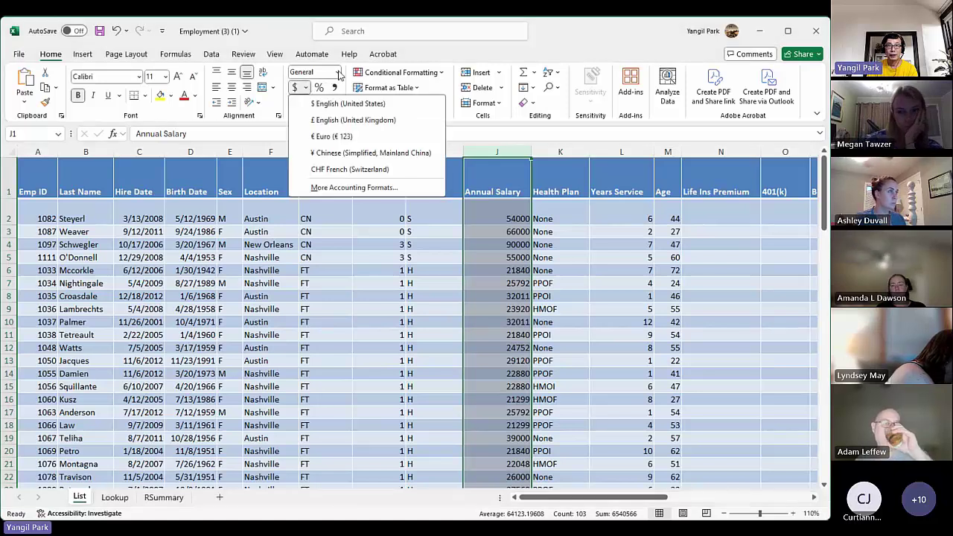
{"action": "left_click", "coordinate": [337, 72]}
{"action": "left_click", "coordinate": [337, 72]}
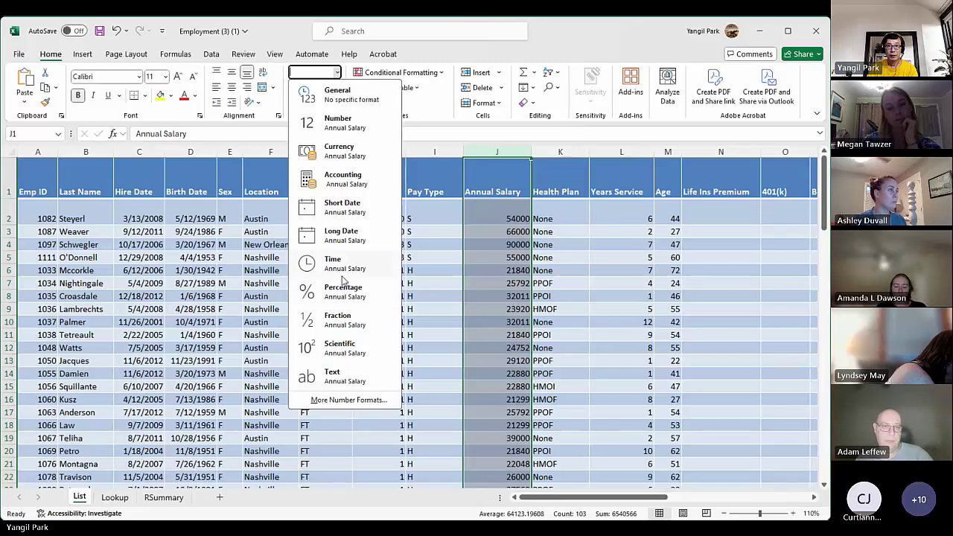
{"action": "left_click", "coordinate": [342, 187]}
{"action": "left_click", "coordinate": [514, 258]}
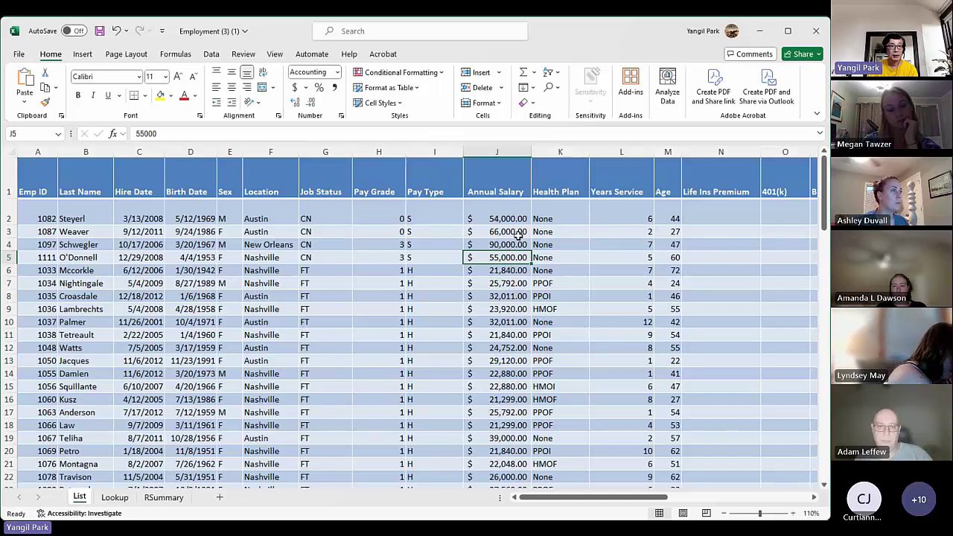
{"action": "left_click", "coordinate": [502, 216]}
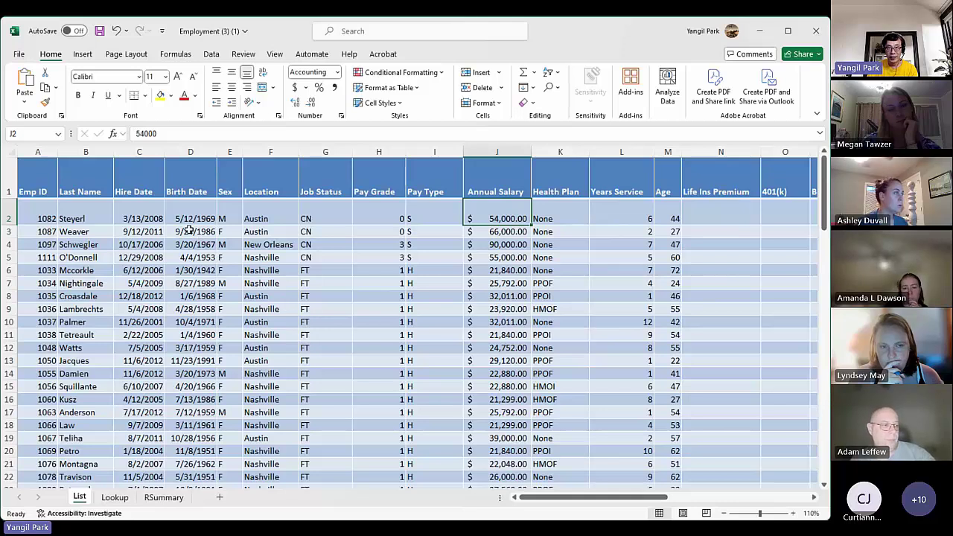
Convert the employee data range on the List sheet into a table that uses its existing header row.
{"action": "left_click", "coordinate": [137, 230]}
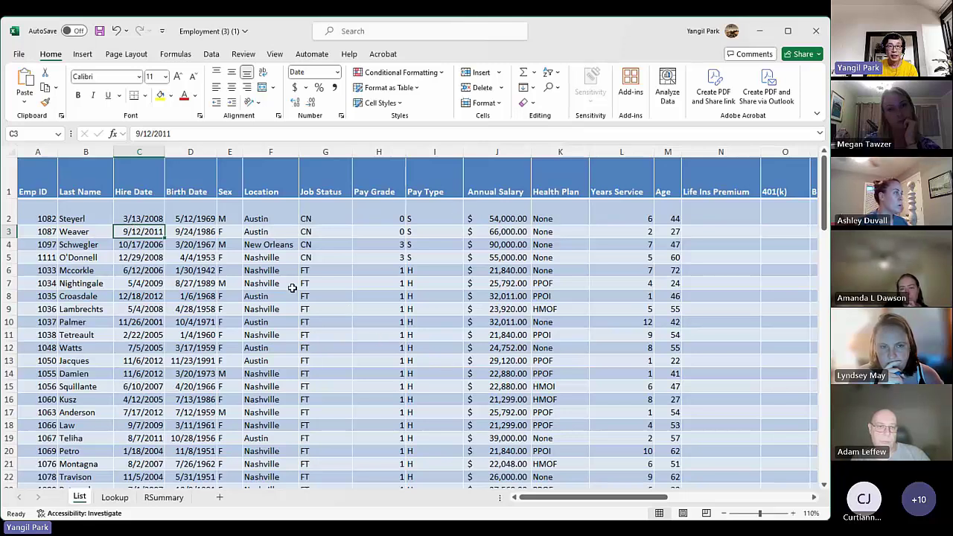
{"action": "left_click", "coordinate": [82, 54]}
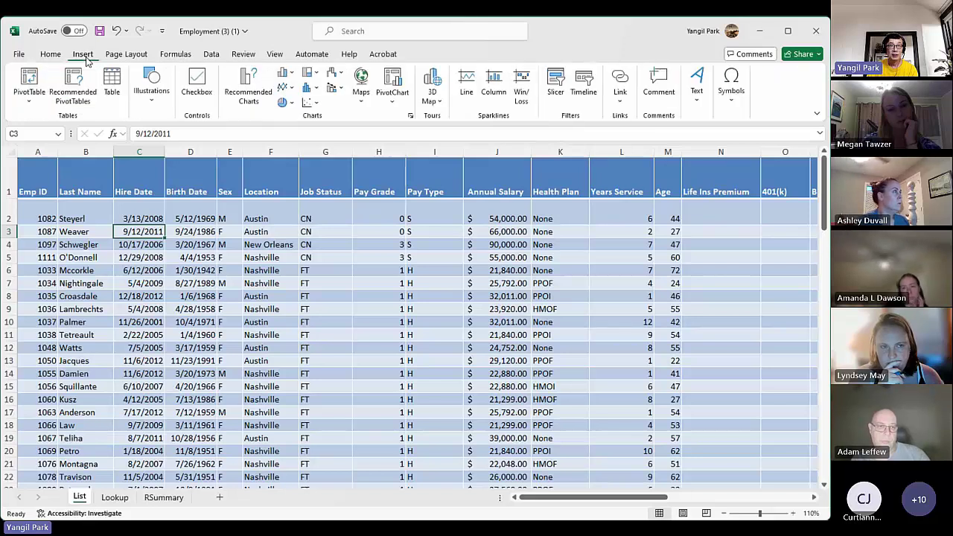
{"action": "left_click", "coordinate": [113, 91]}
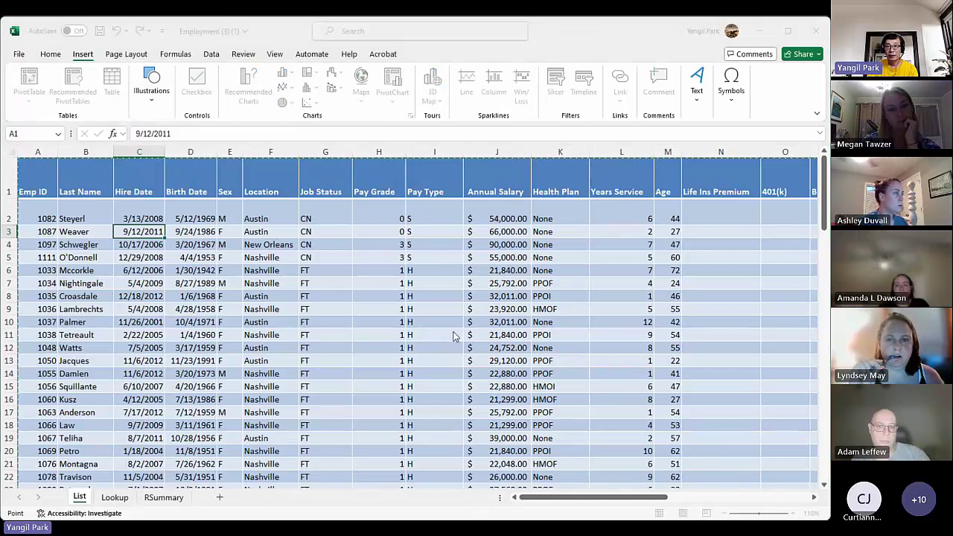
{"action": "key", "text": "Escape"}
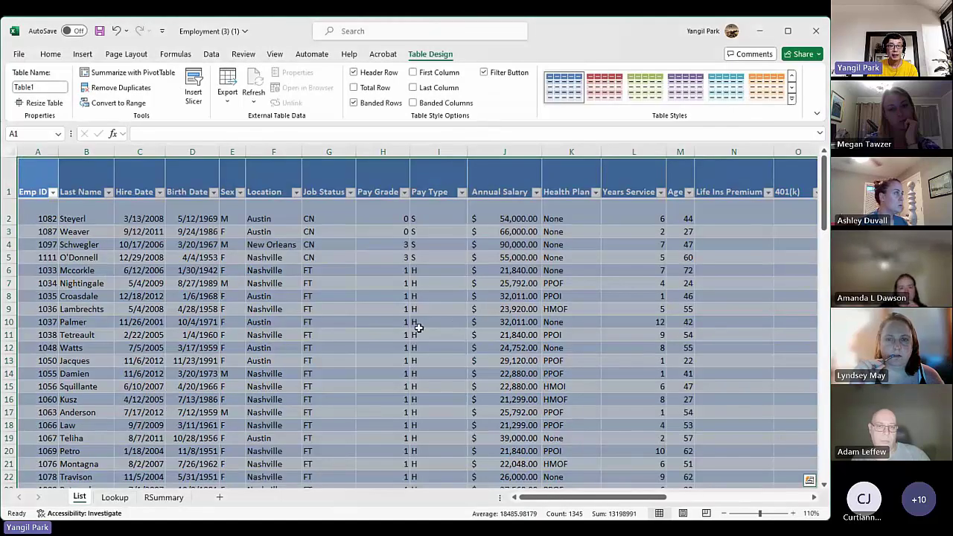
{"action": "left_click", "coordinate": [192, 282]}
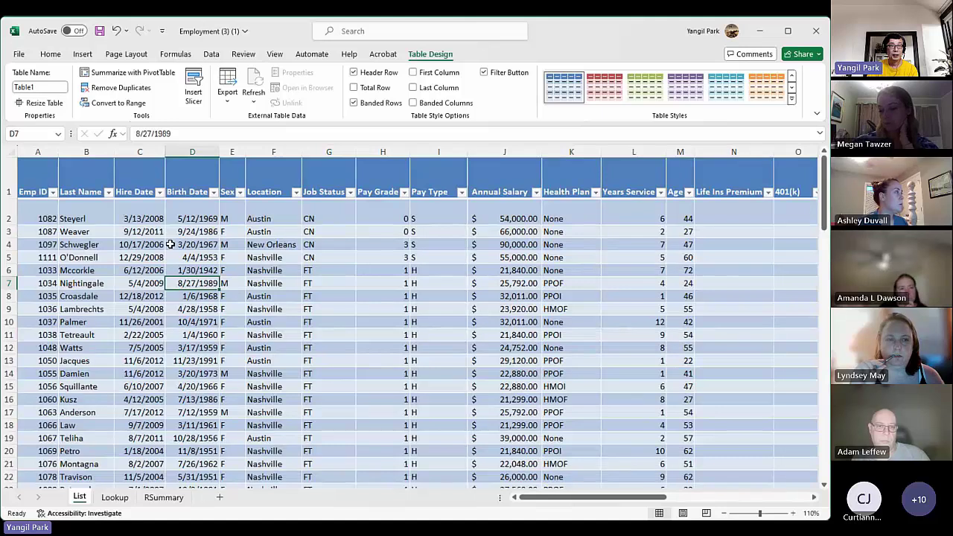
Rename the employee table as MasterData.
{"action": "left_click", "coordinate": [40, 87]}
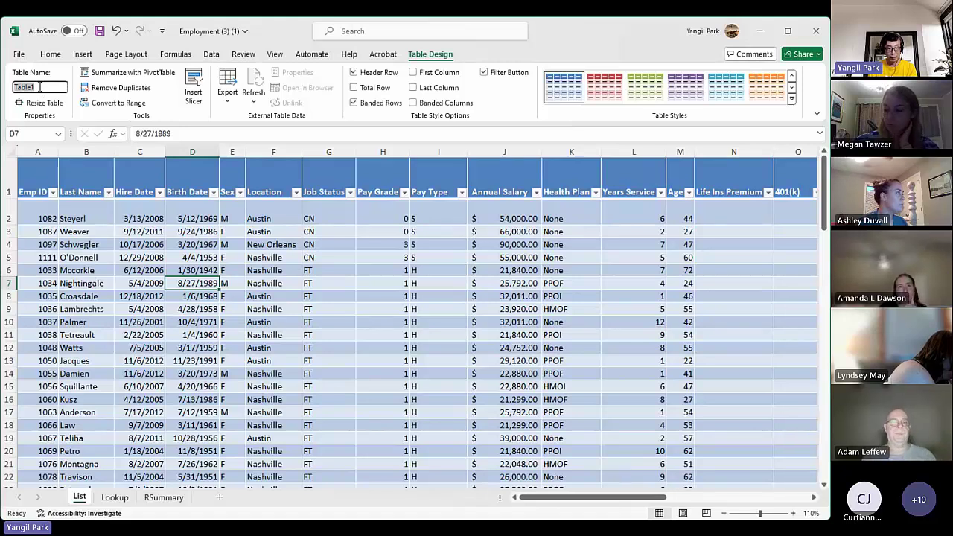
{"action": "type", "text": "MasterDf"}
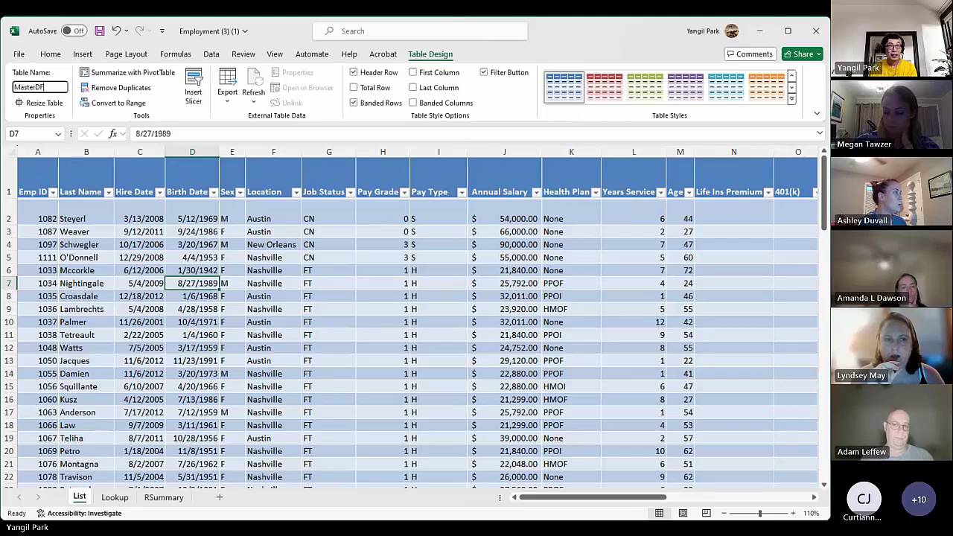
{"action": "key", "text": "BackSpace"}
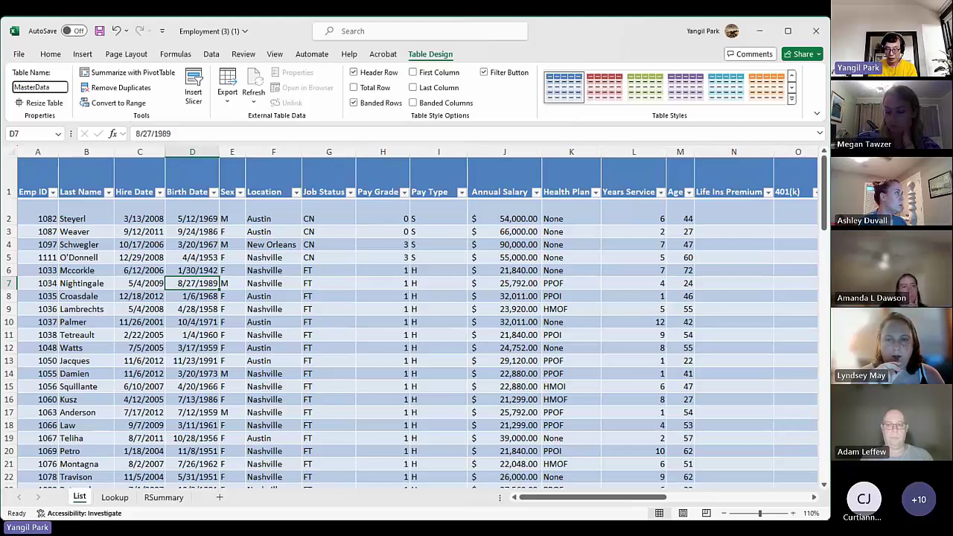
{"action": "key", "text": "Return"}
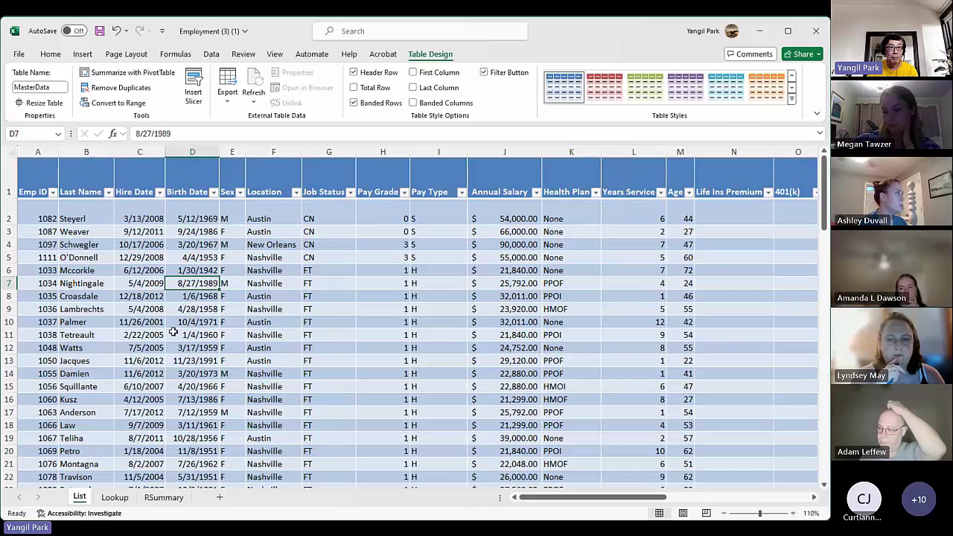
{"action": "left_click", "coordinate": [78, 232]}
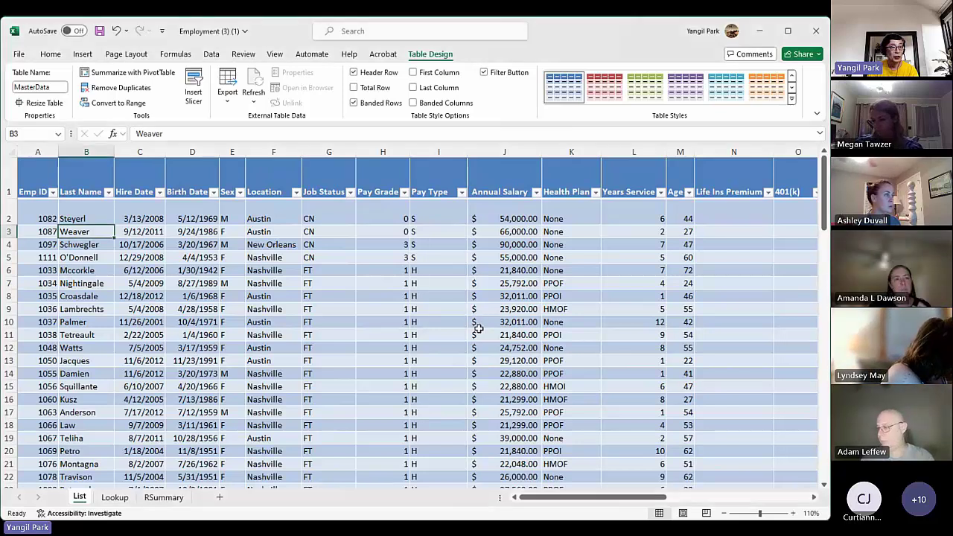
Start an IF formula in the first Life Ins Premium cell that tests whether the age in M2 is >= 40.
{"action": "left_click_drag", "start_coordinate": [622, 501], "coordinate": [654, 501]}
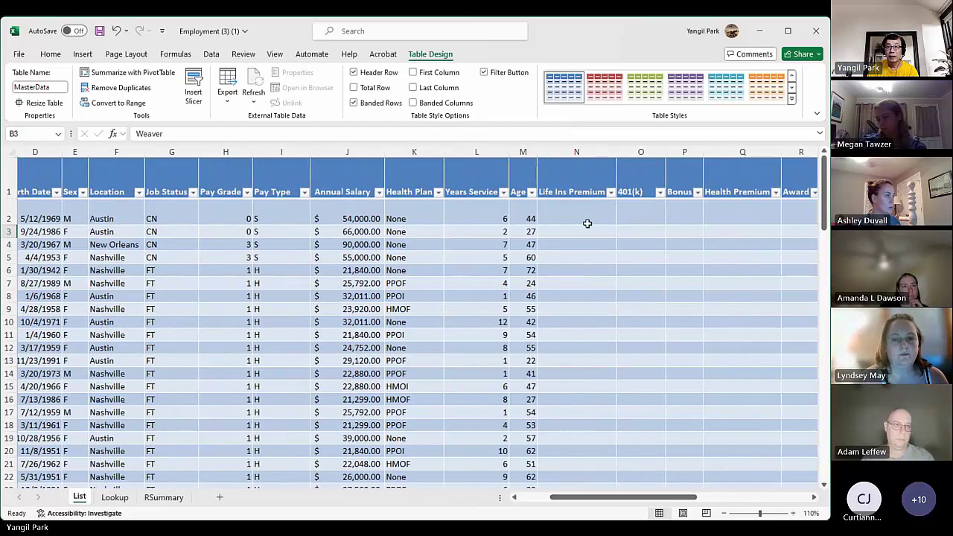
{"action": "left_click", "coordinate": [583, 211]}
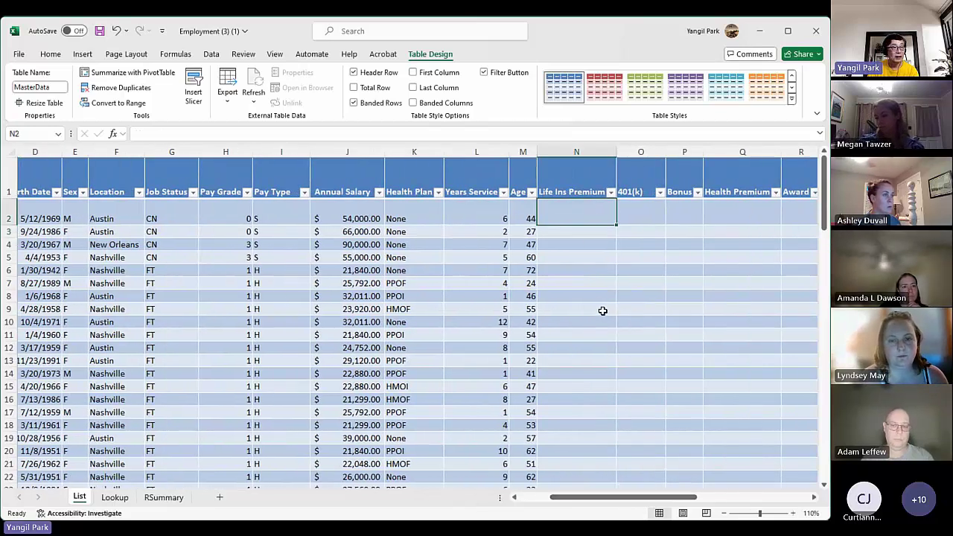
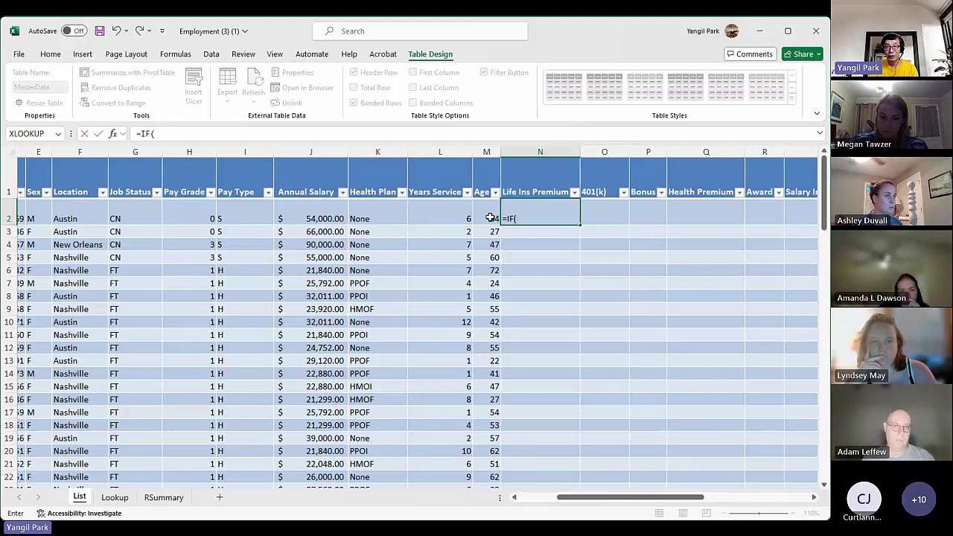
{"action": "left_click", "coordinate": [490, 217]}
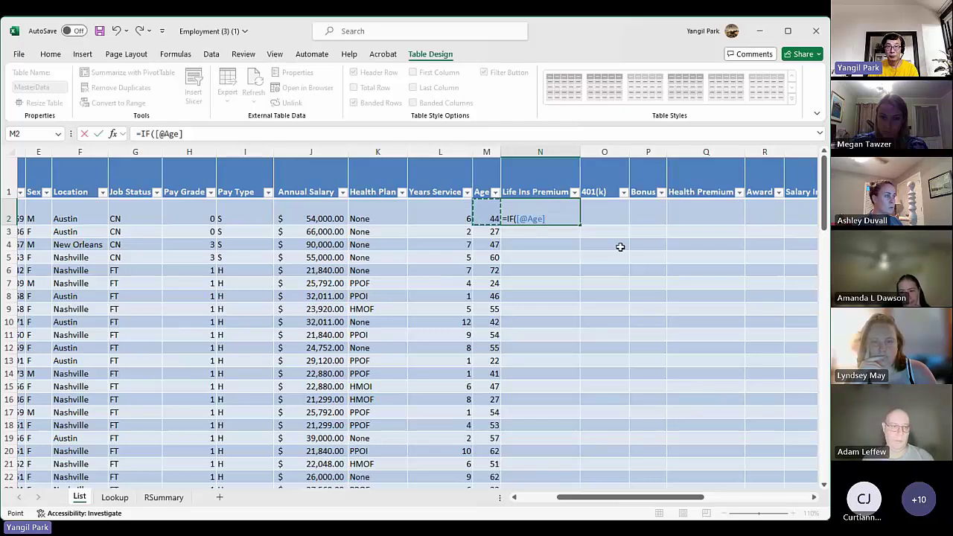
{"action": "left_click", "coordinate": [558, 217]}
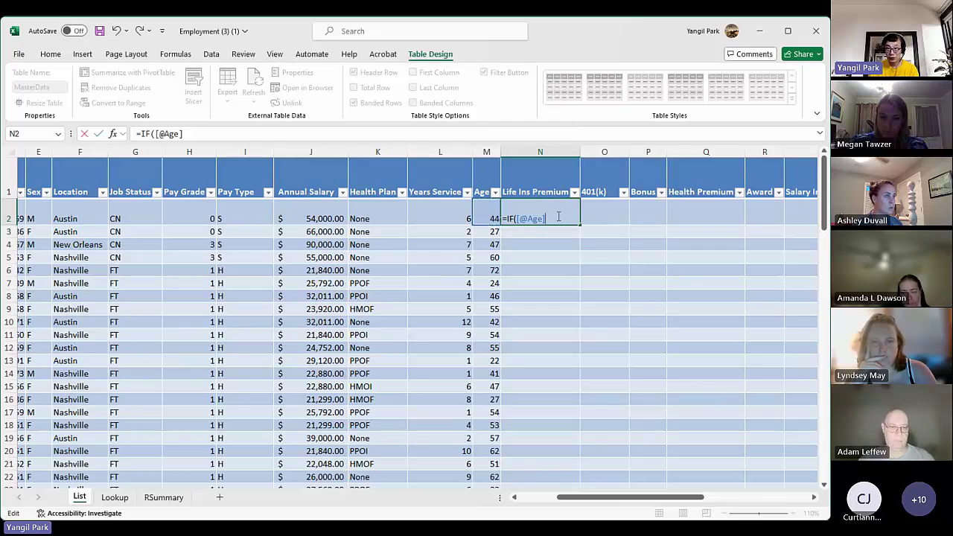
{"action": "key", "text": "BackSpace"}
{"action": "key", "text": "BackSpace"}
{"action": "key", "text": "BackSpace"}
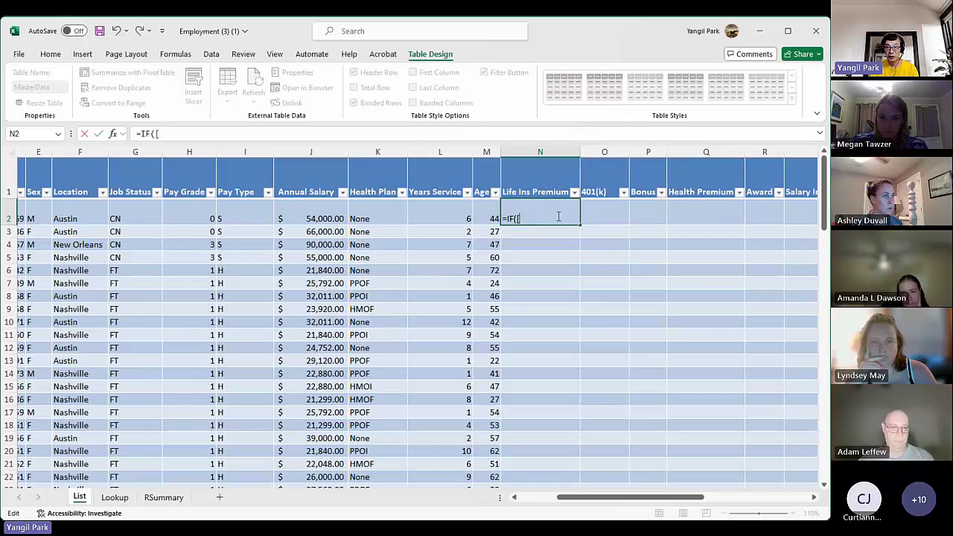
{"action": "type", "text": "M2"}
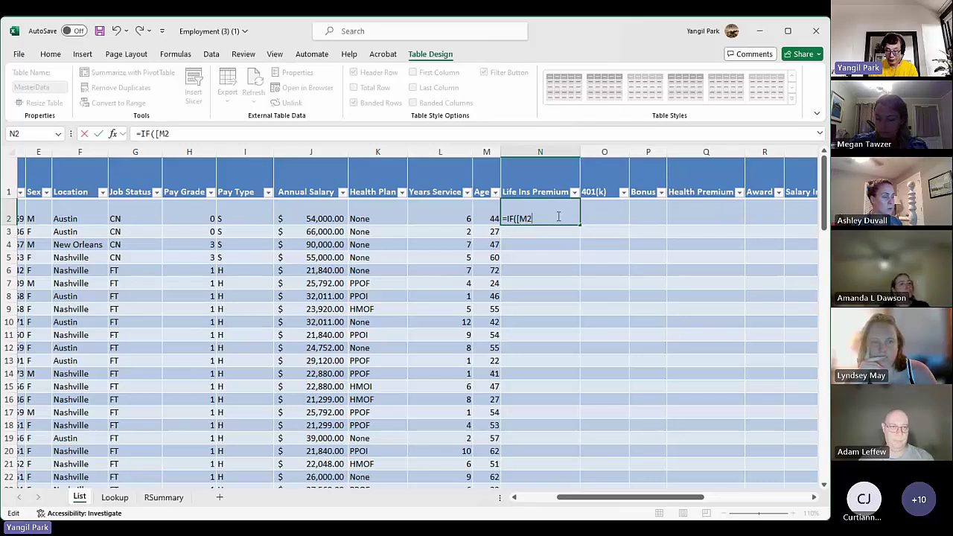
{"action": "type", "text": ","}
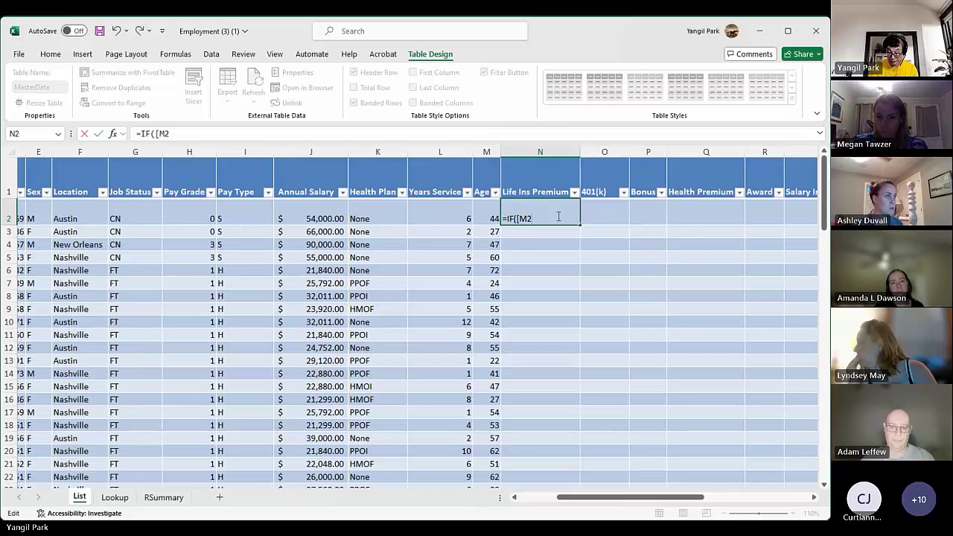
{"action": "type", "text": ">="}
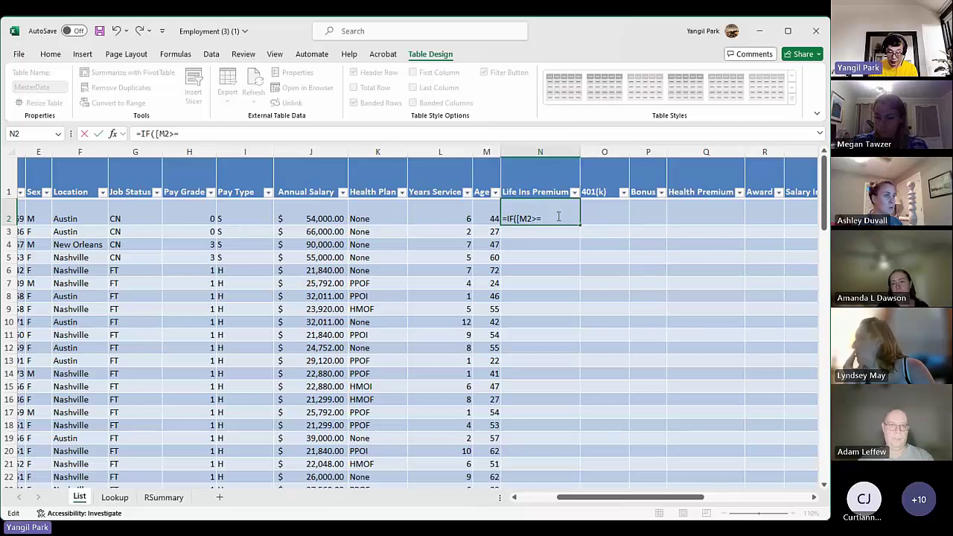
{"action": "type", "text": " 40,"}
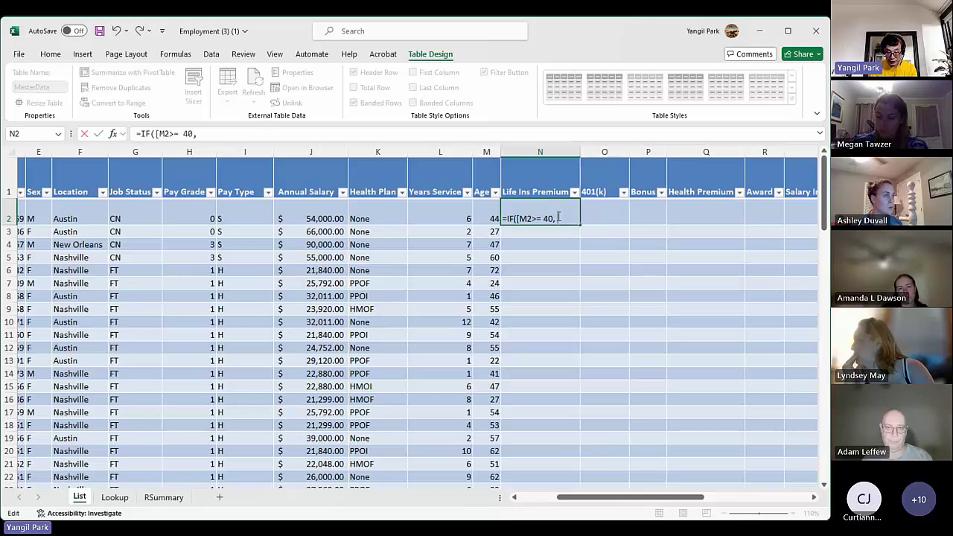
Complete the life insurance IF formula with J2*.3% as the true result and J2*.1% as the false result.
{"action": "type", "text": "*."}
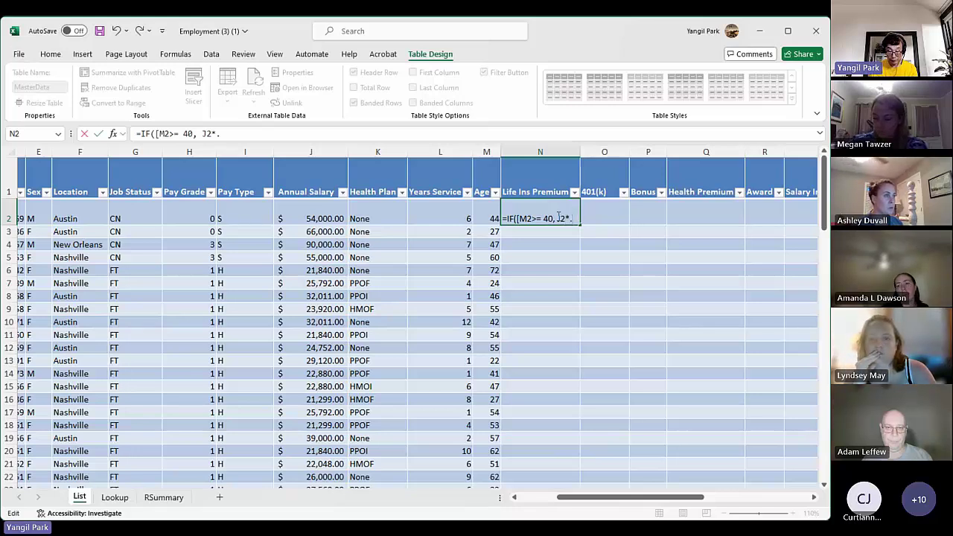
{"action": "type", "text": "3%"}
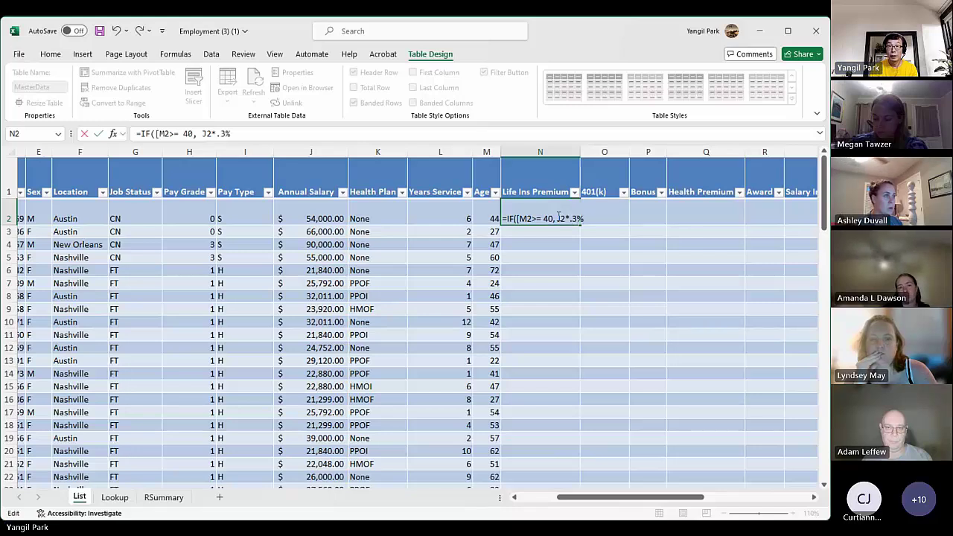
{"action": "type", "text": ","}
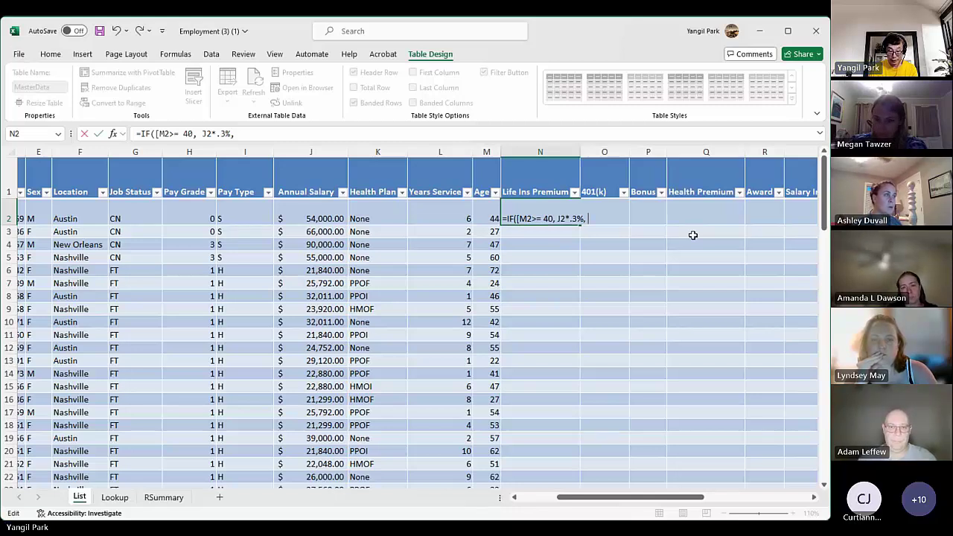
{"action": "type", "text": "J2"}
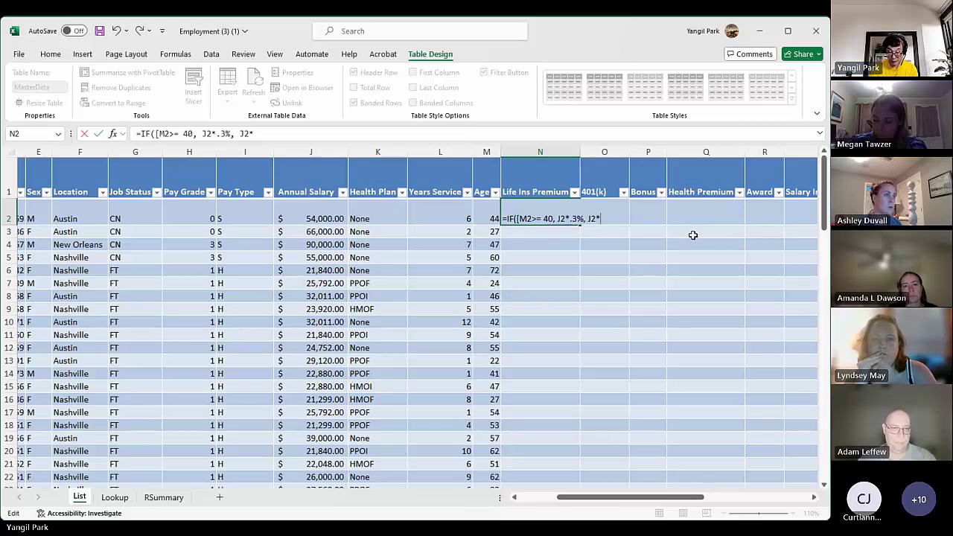
{"action": "type", "text": "*."}
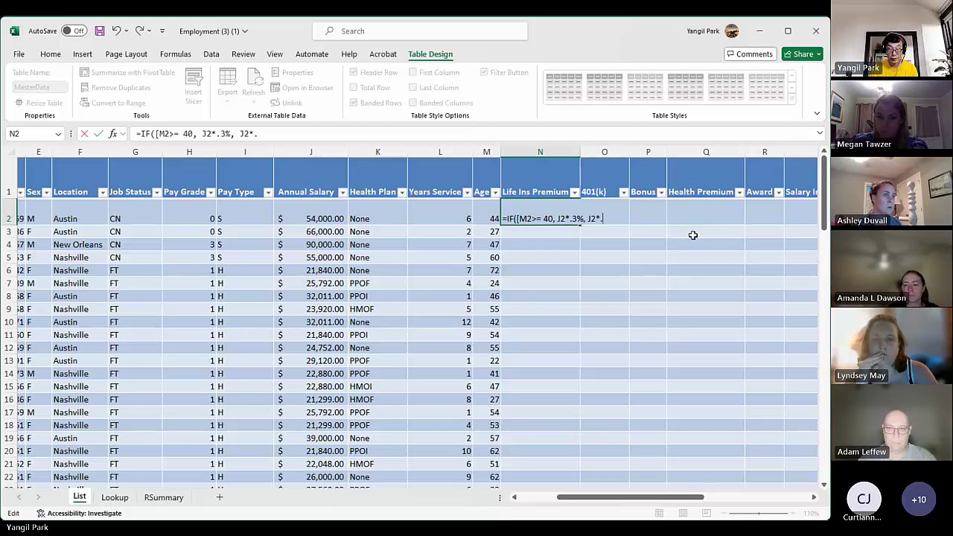
{"action": "type", "text": "1"}
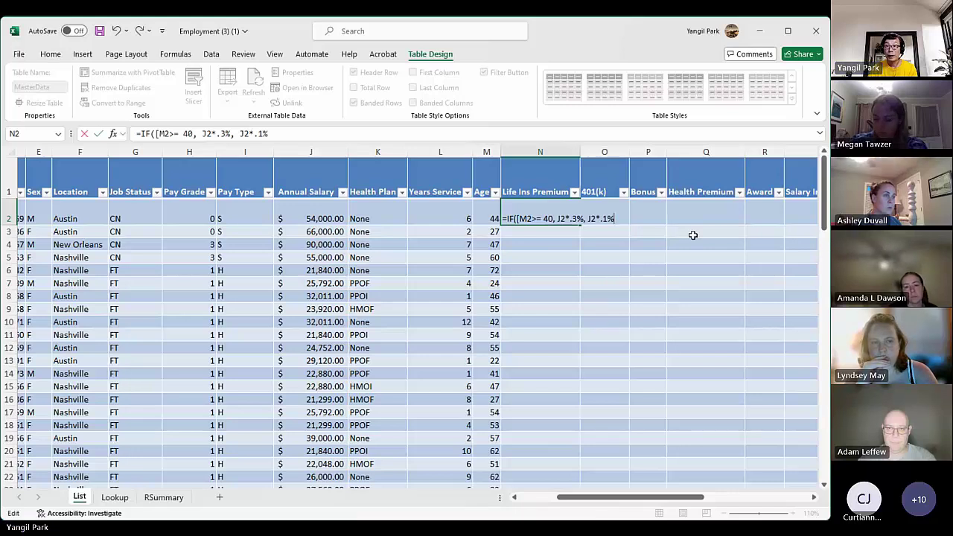
{"action": "type", "text": "%)"}
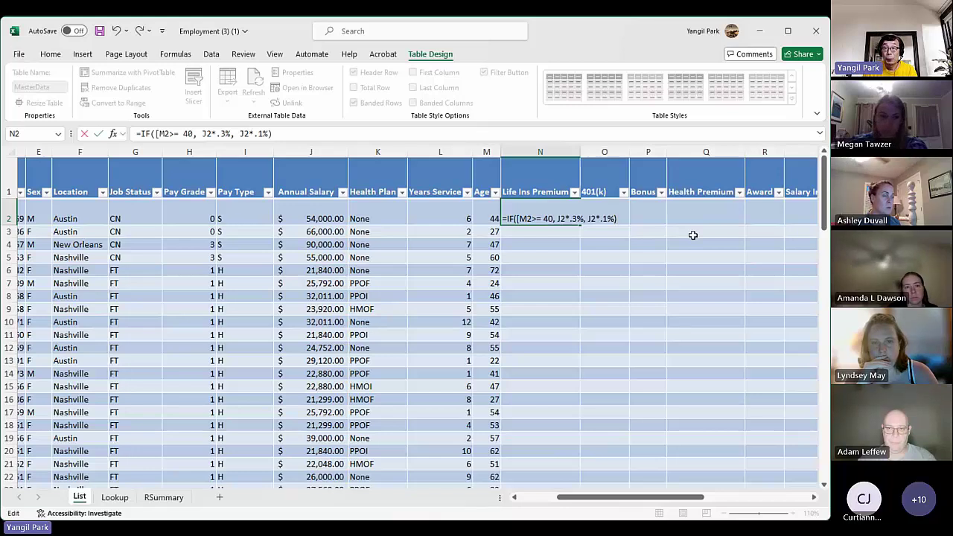
Remove the stray square bracket before M2 and enter the corrected formula in the Life Ins Premium column.
{"action": "key", "text": "Return"}
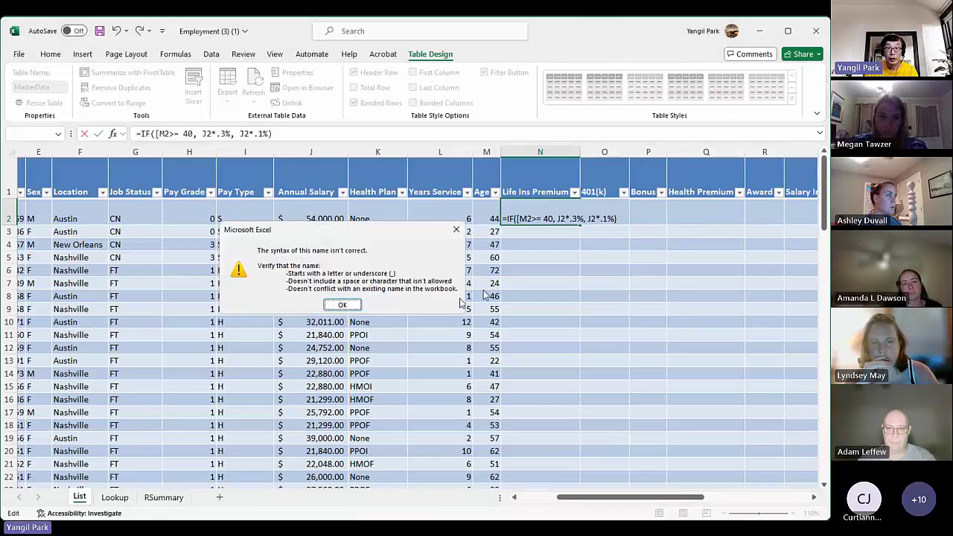
{"action": "left_click", "coordinate": [356, 306]}
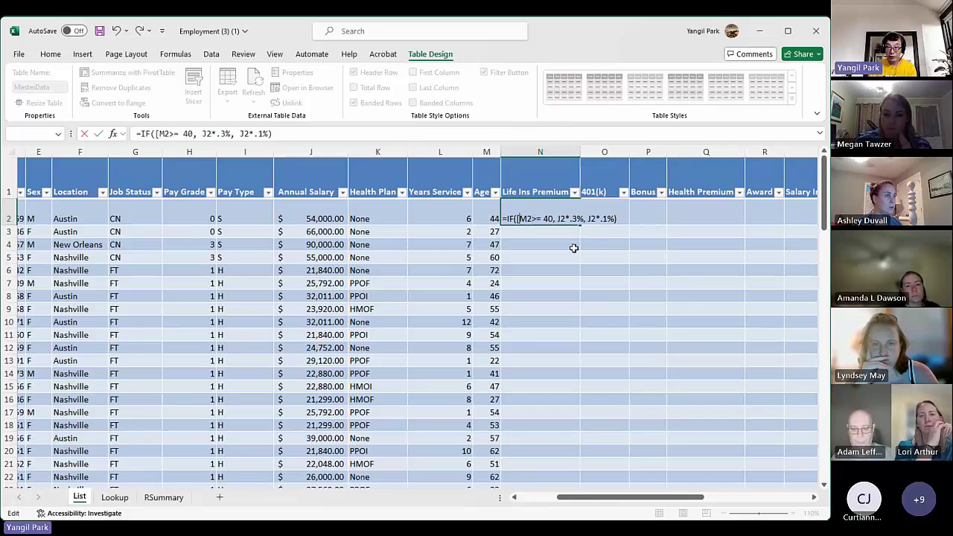
{"action": "key", "text": "Return"}
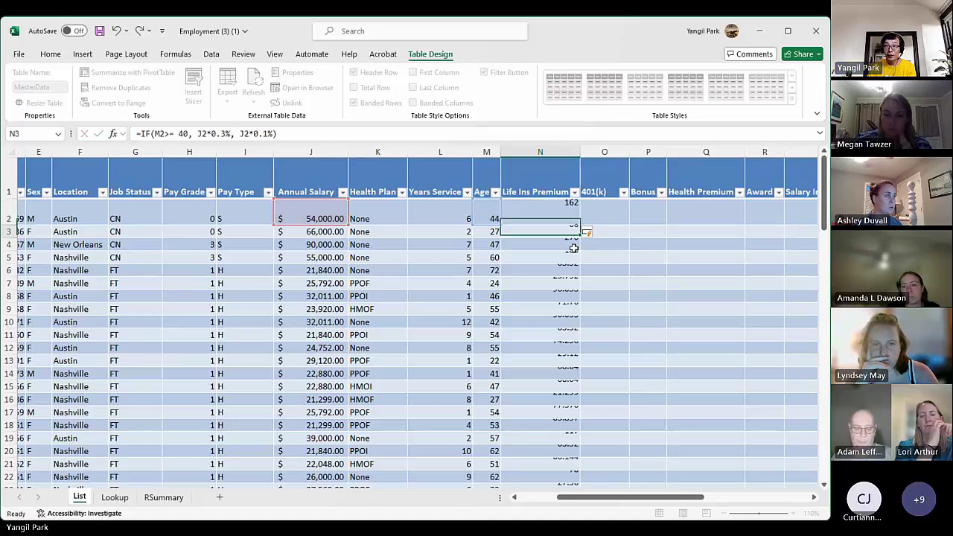
Display the List sheet's formulas instead of their results and examine the Life Ins Premium column.
{"action": "left_click", "coordinate": [549, 217]}
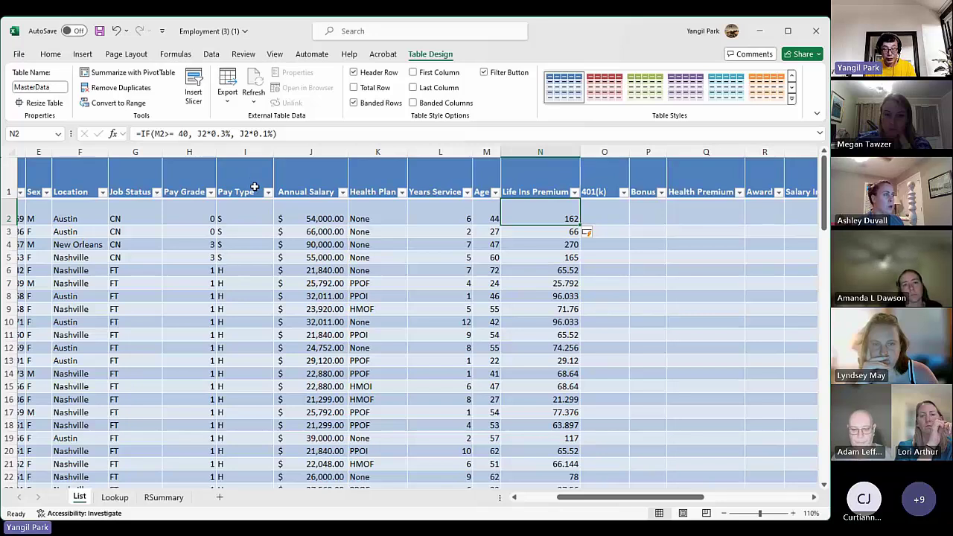
{"action": "left_click_drag", "start_coordinate": [591, 498], "coordinate": [654, 504]}
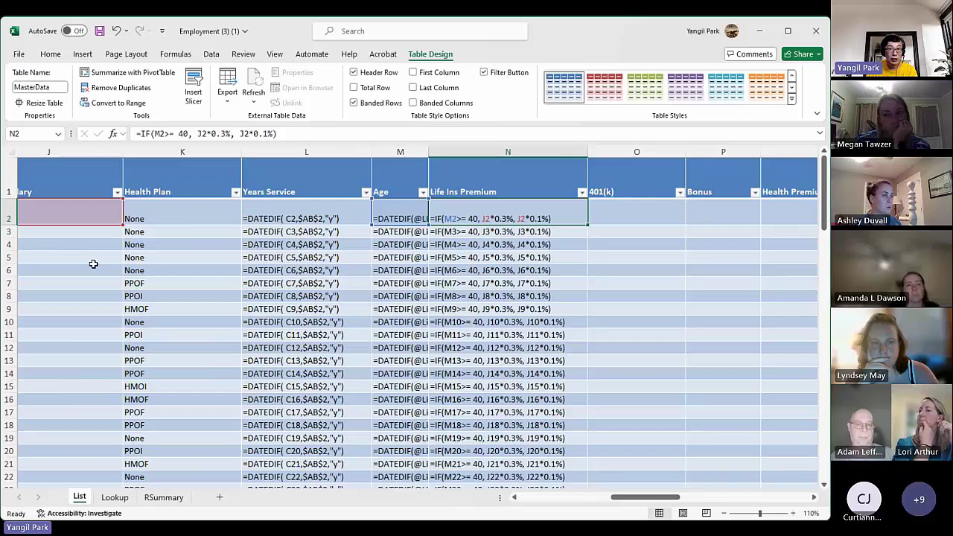
Begin an IF formula in the first 401(k) cell with an OR test whose first condition is L2>=5.
{"action": "left_click", "coordinate": [628, 220]}
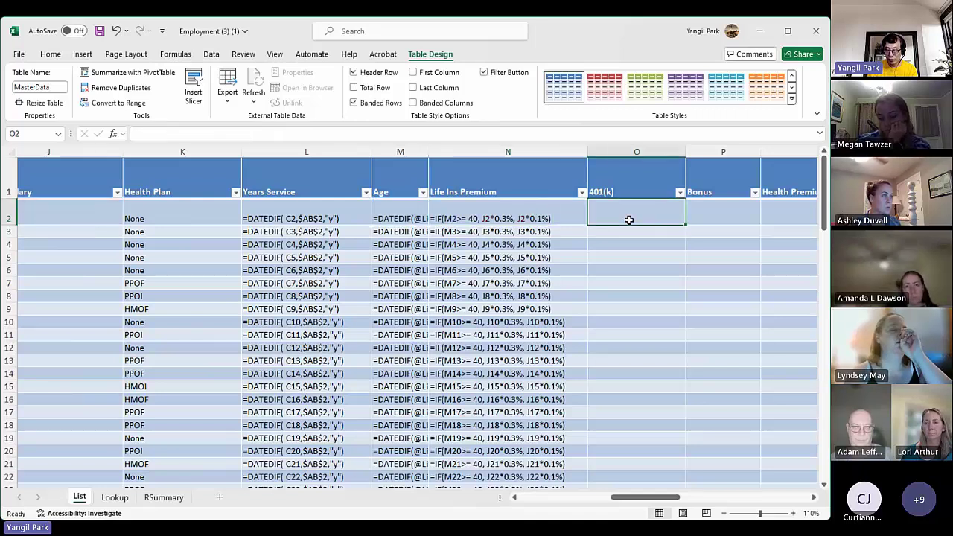
{"action": "type", "text": "="}
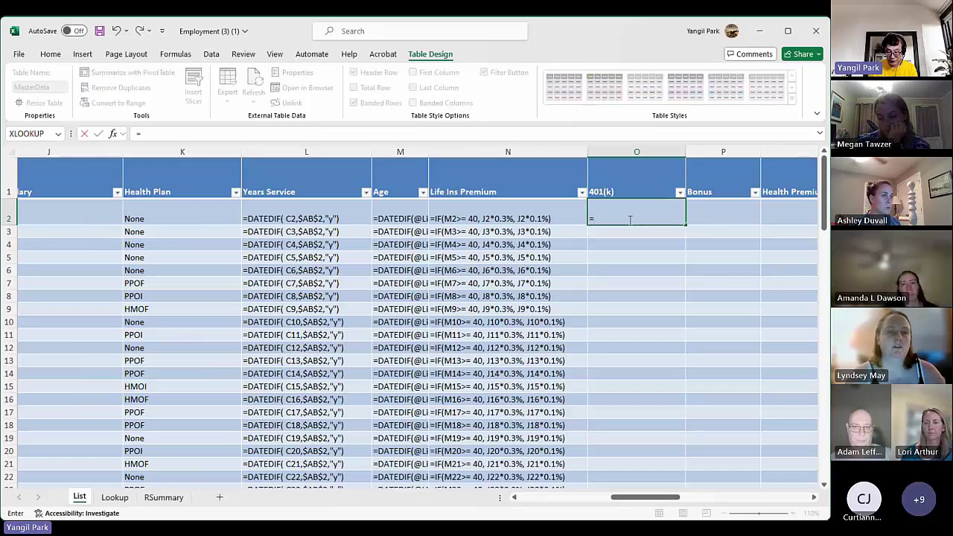
{"action": "type", "text": "IF("}
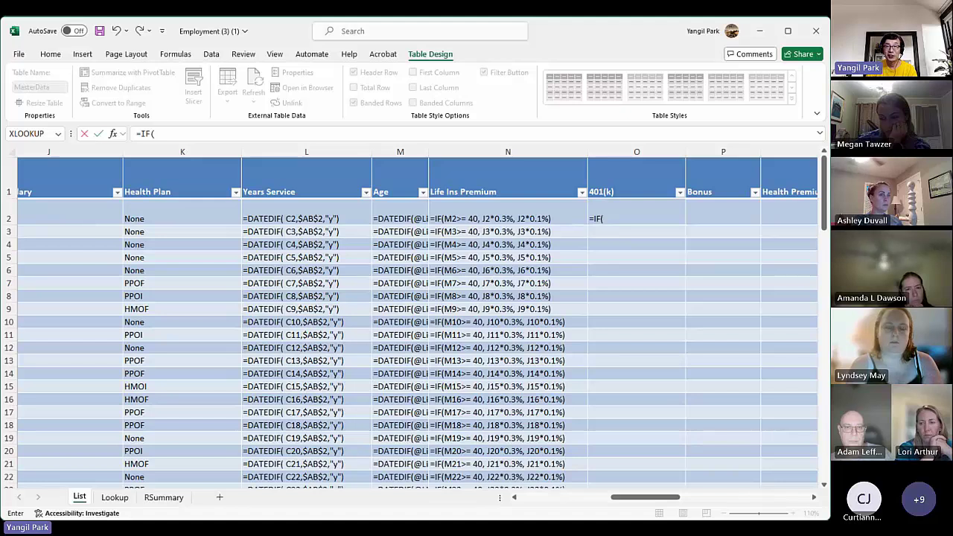
{"action": "left_click", "coordinate": [642, 214]}
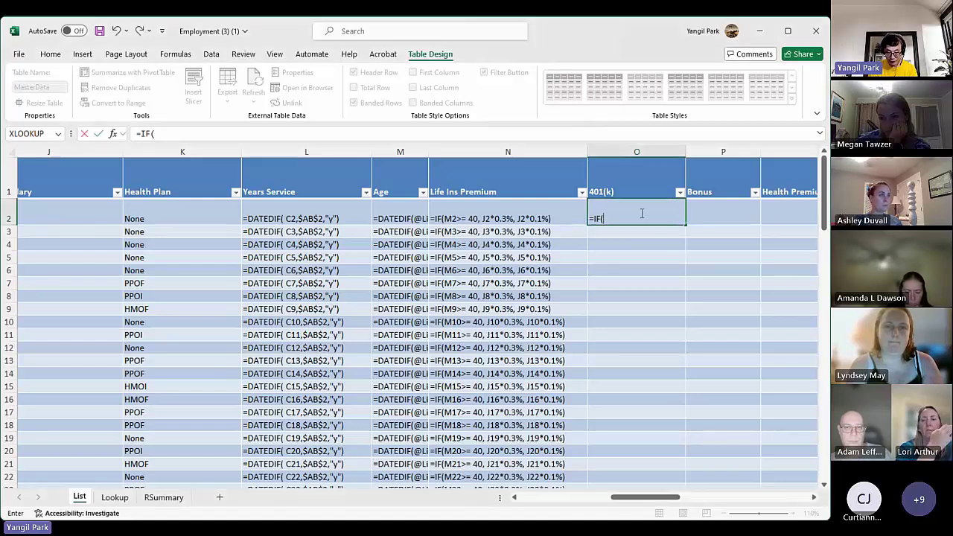
{"action": "type", "text": "OR("}
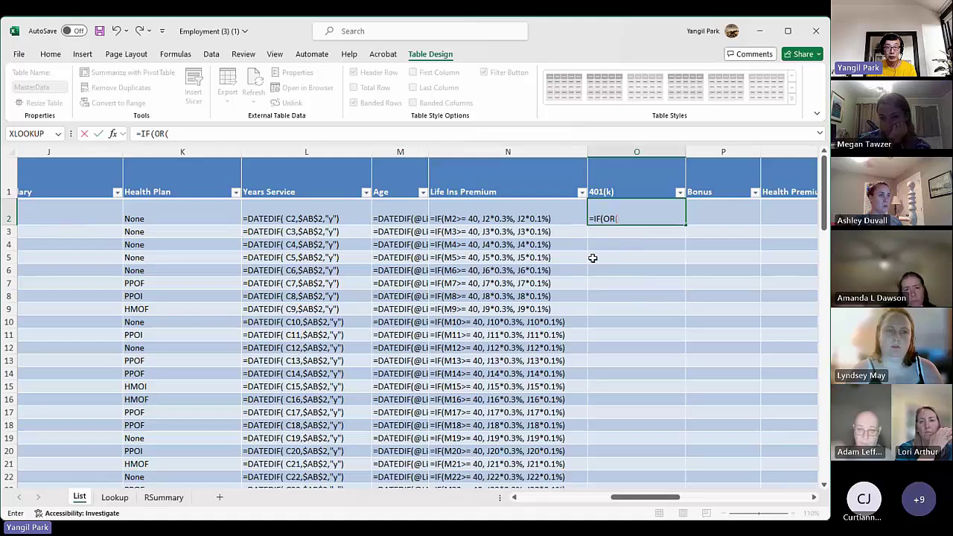
{"action": "type", "text": "L2>"}
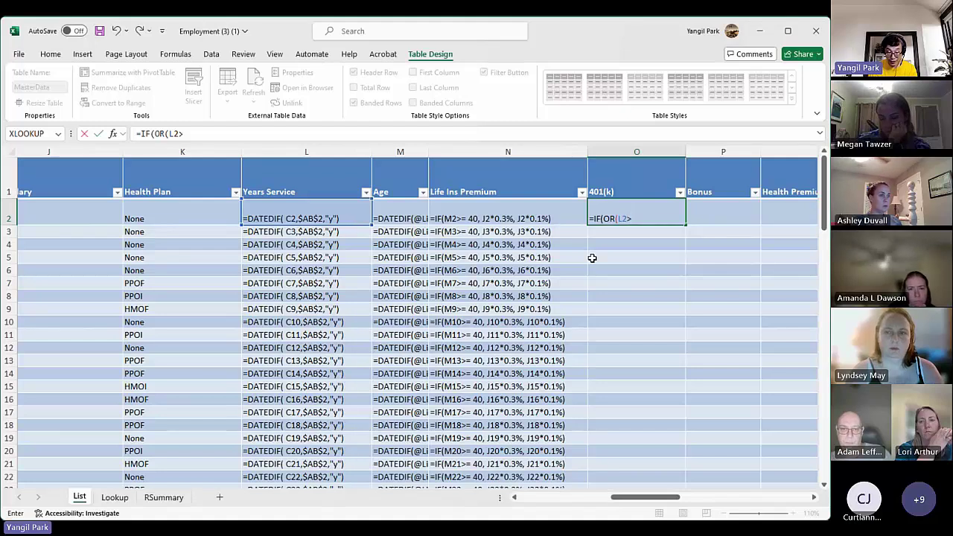
{"action": "type", "text": "=5,"}
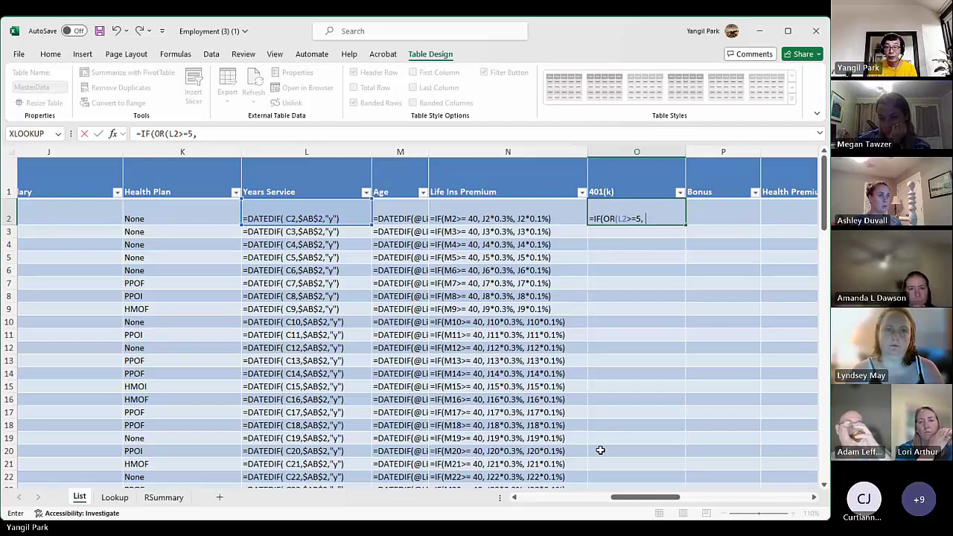
Complete the 401(k) formula's OR test with G2="FT" as the second condition and close its parenthesis.
{"action": "mouse_move", "coordinate": [639, 497]}
{"action": "left_mouse_down"}
{"action": "mouse_move", "coordinate": [550, 516]}
{"action": "mouse_move", "coordinate": [649, 507]}
{"action": "left_mouse_up"}
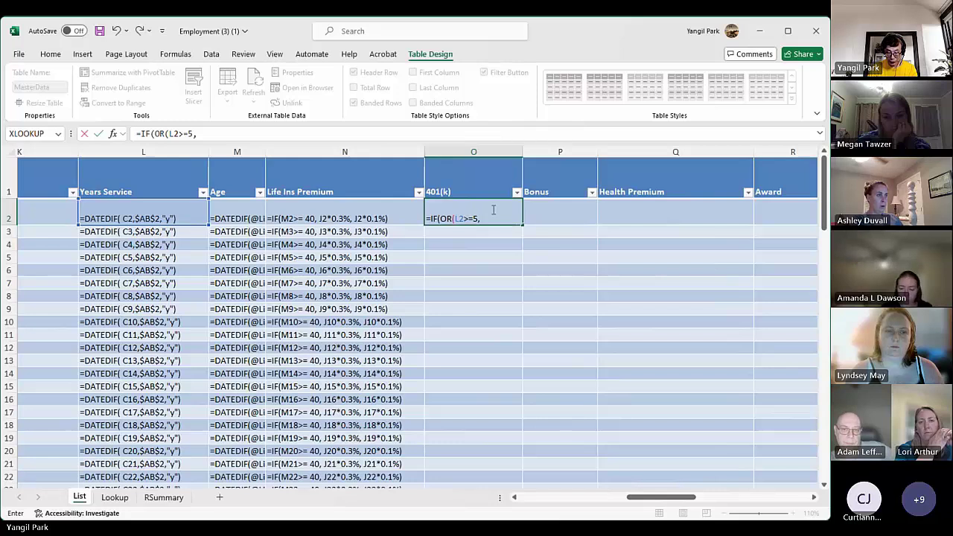
{"action": "type", "text": "G2"}
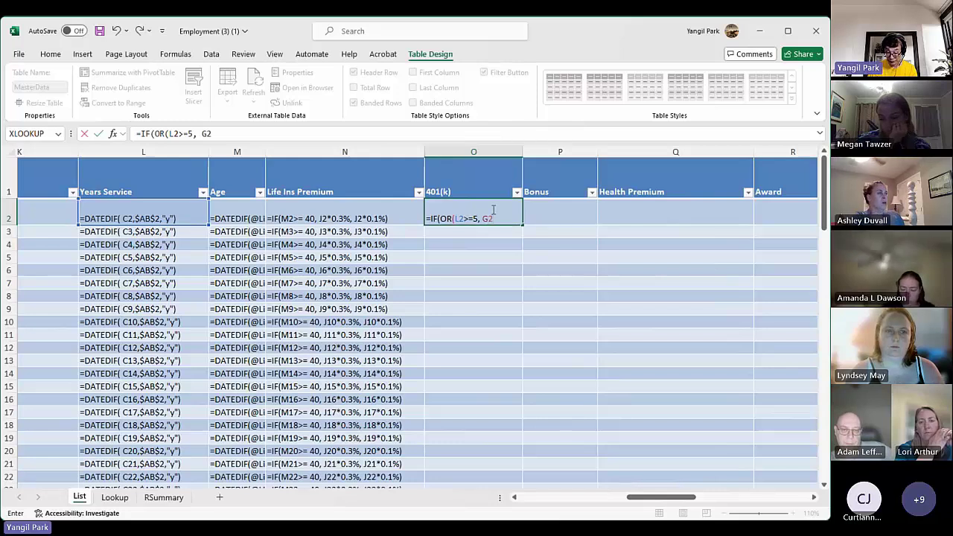
{"action": "type", "text": "="}
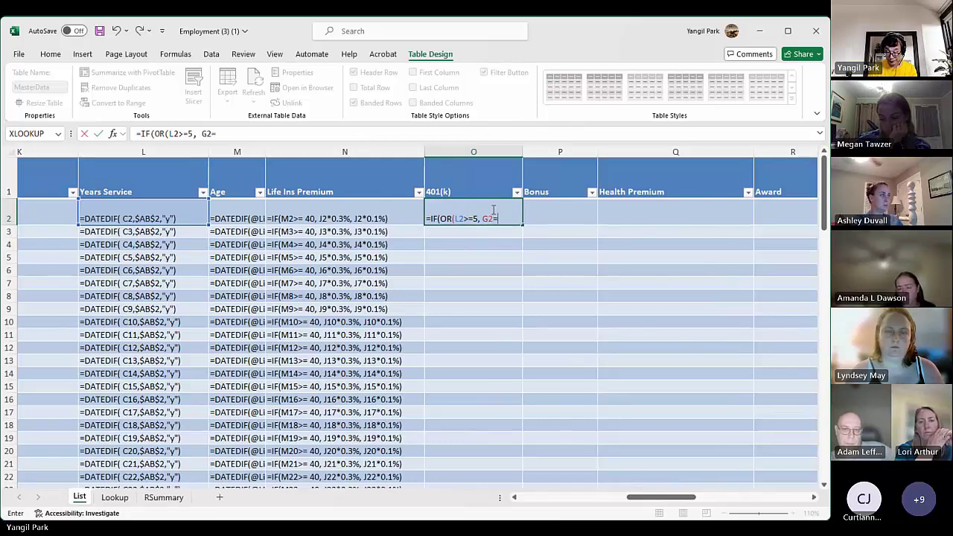
{"action": "type", "text": "\"FT"}
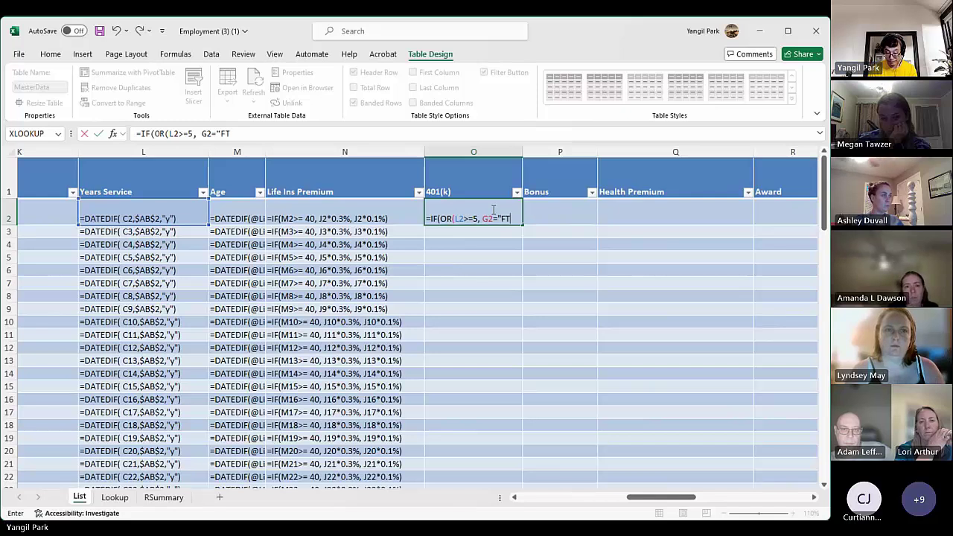
{"action": "type", "text": "\","}
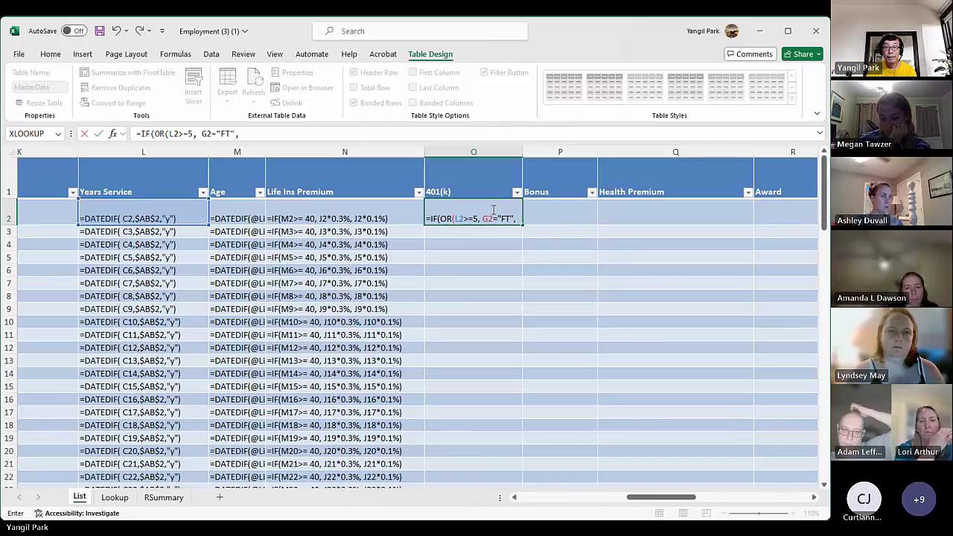
{"action": "key", "text": "BackSpace"}
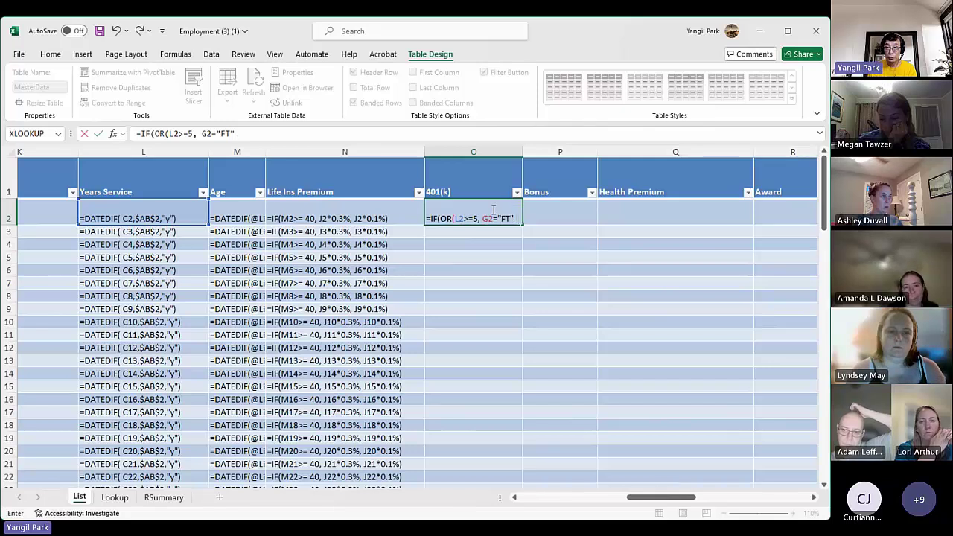
{"action": "type", "text": ")"}
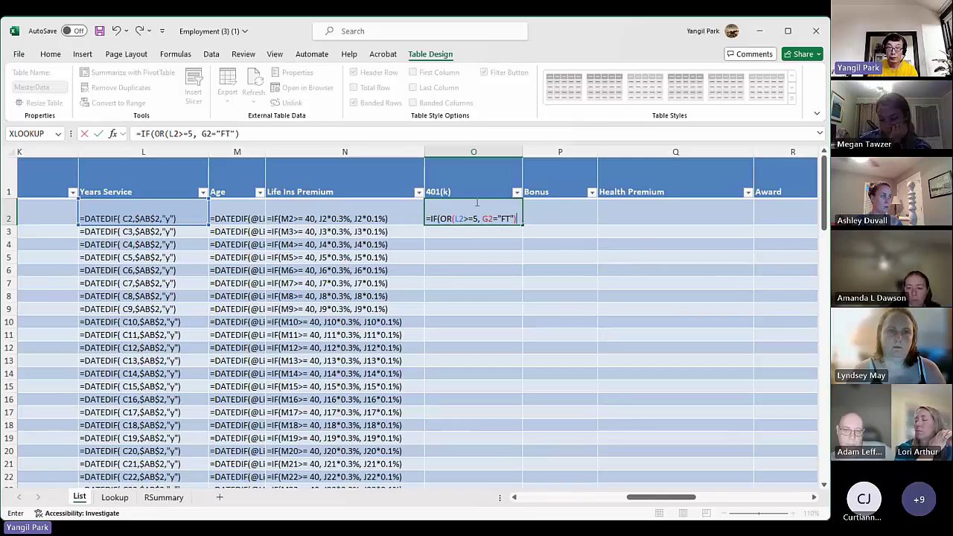
Finish the 401(k) IF formula with J2*5% as the true result and 0 as the false result, and enter it.
{"action": "type", "text": ","}
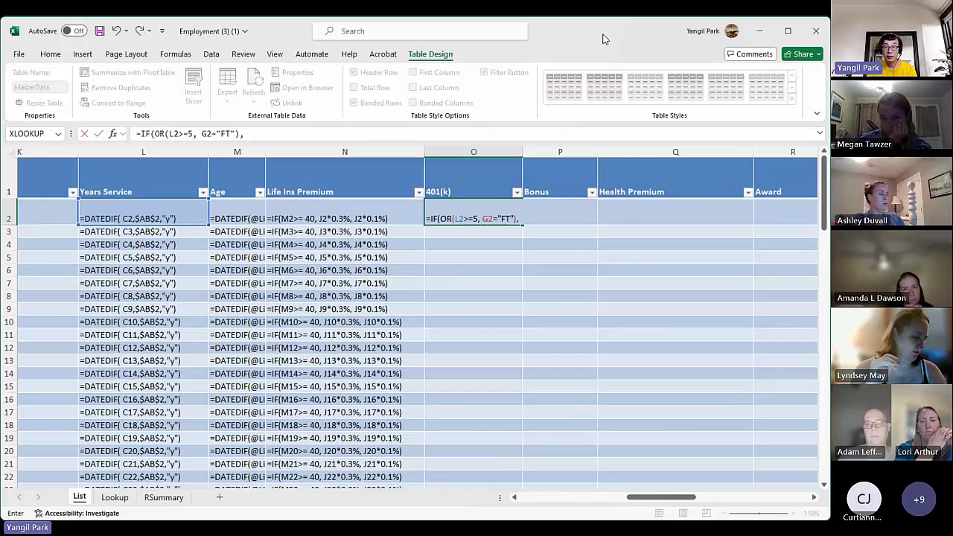
{"action": "type", "text": "J2"}
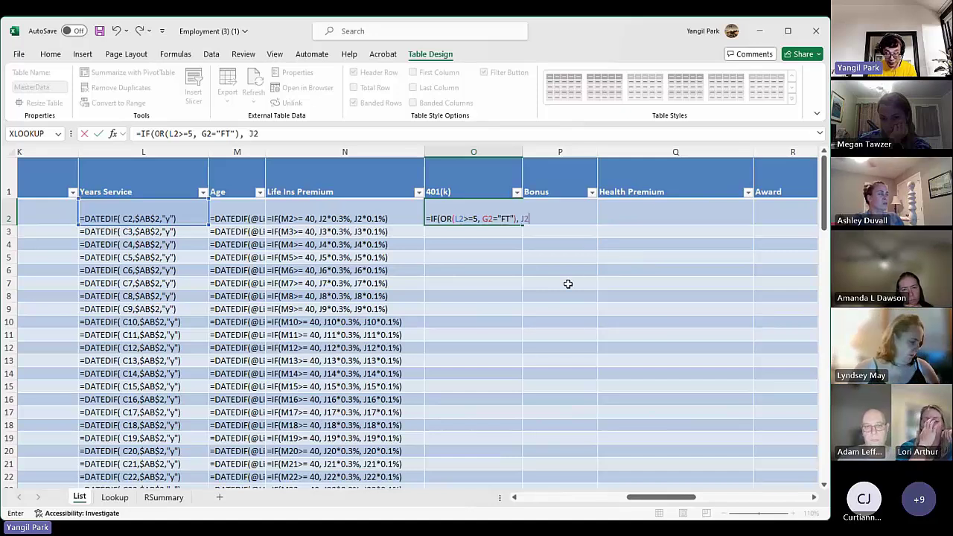
{"action": "type", "text": "*"}
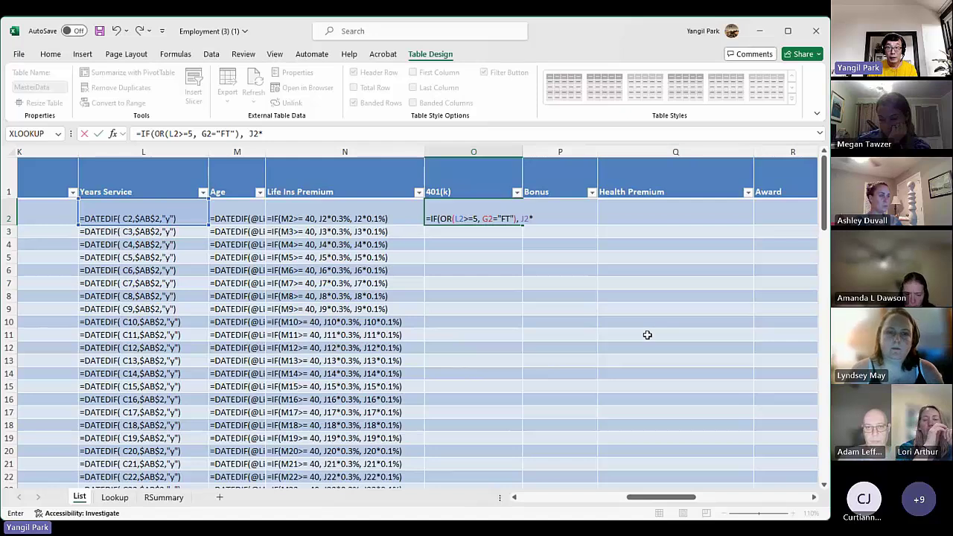
{"action": "type", "text": "5%"}
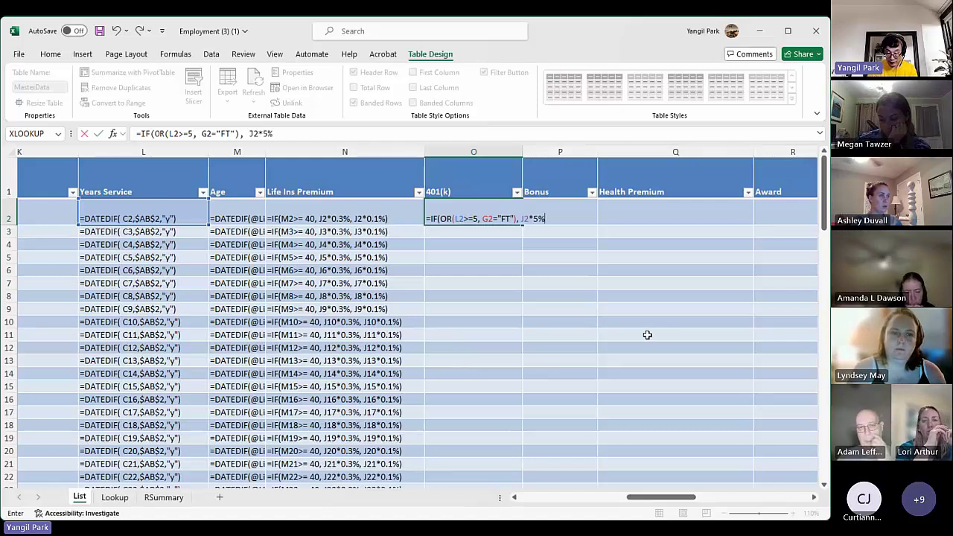
{"action": "type", "text": ", 0)"}
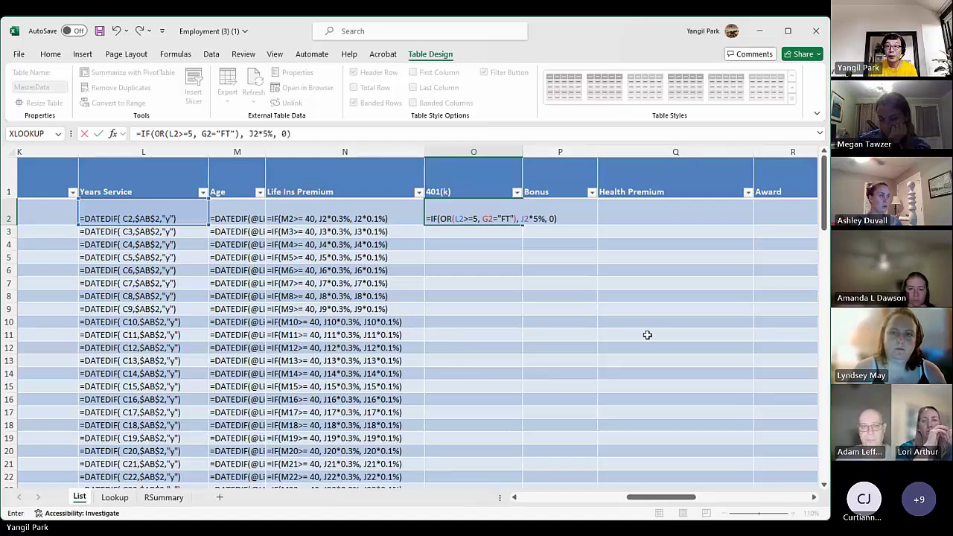
{"action": "left_click", "coordinate": [561, 219]}
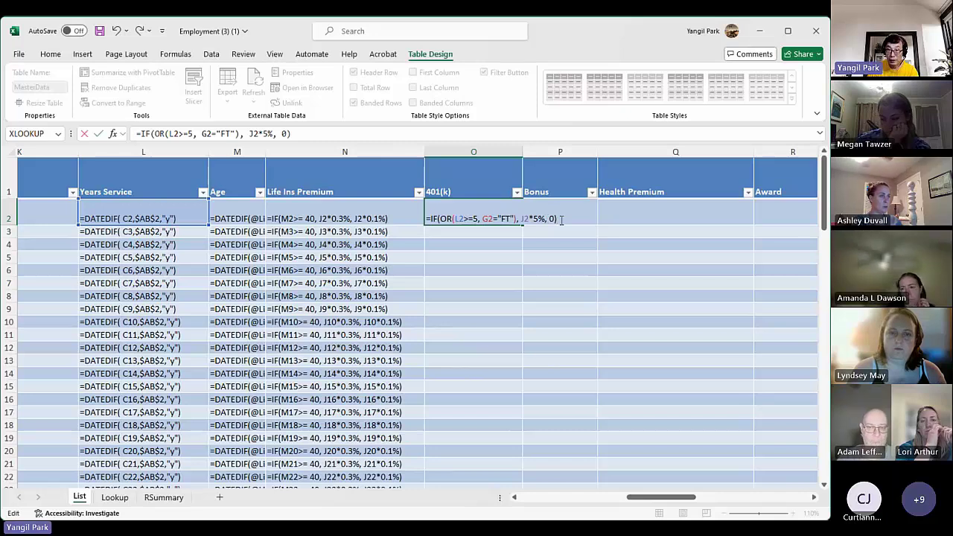
{"action": "key", "text": "Return"}
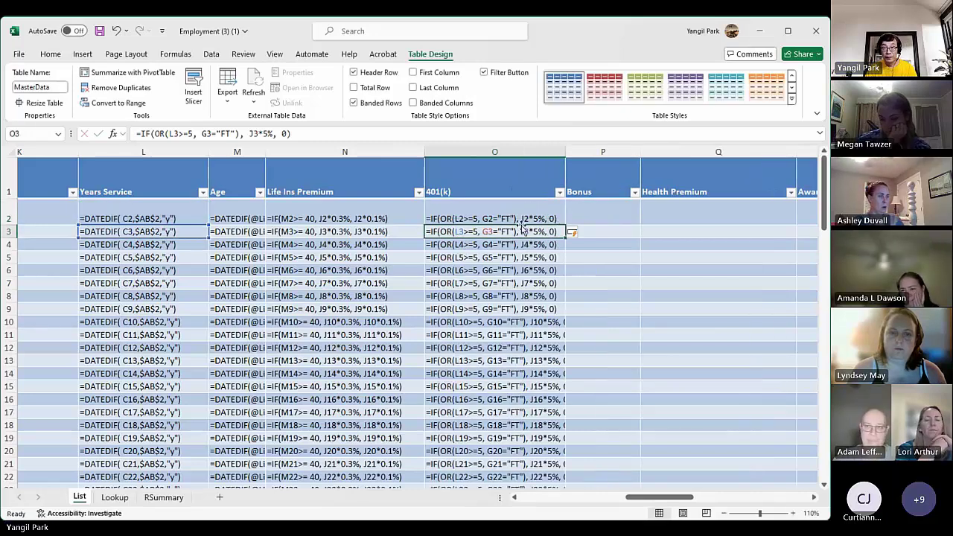
Display the List sheet's results instead of formulas and check row 3's Years Service, Job Status and 401(k) values against the OR conditions.
{"action": "left_click", "coordinate": [521, 219]}
{"action": "key", "text": "ctrl+grave"}
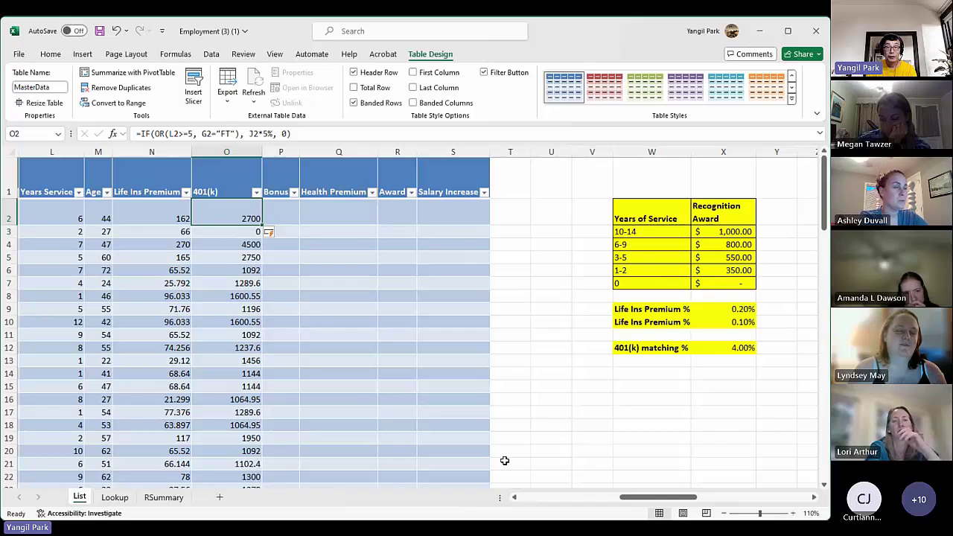
{"action": "left_click_drag", "start_coordinate": [657, 500], "coordinate": [629, 500]}
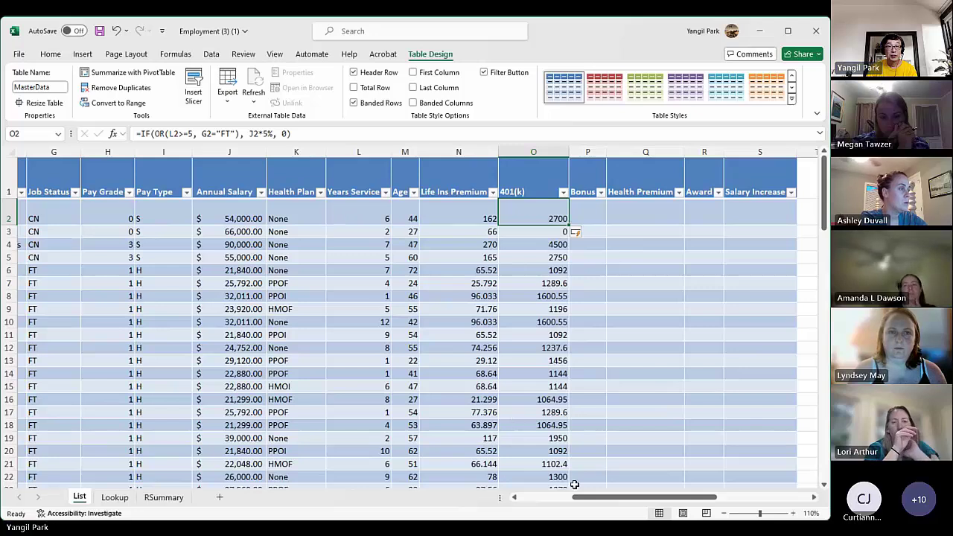
{"action": "left_click_drag", "start_coordinate": [632, 500], "coordinate": [626, 499]}
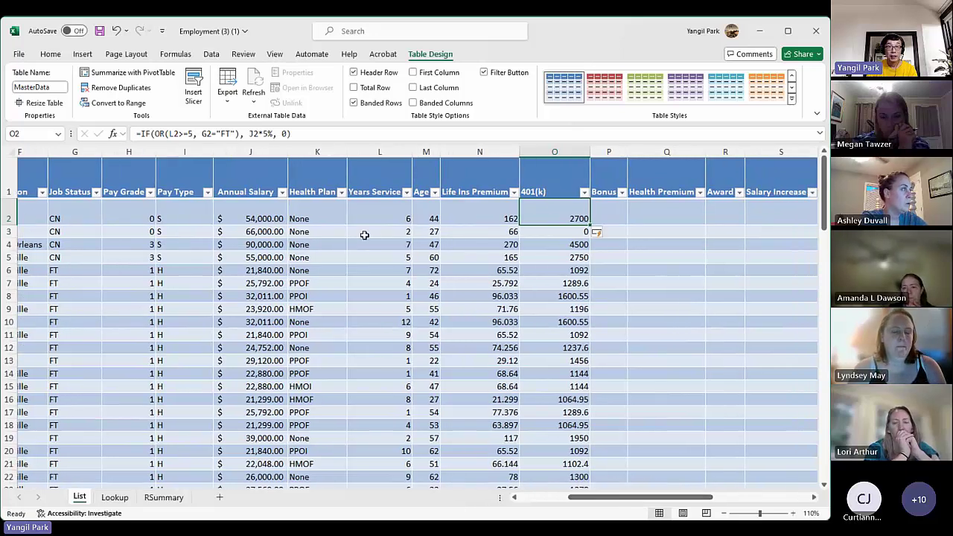
{"action": "left_click", "coordinate": [373, 234]}
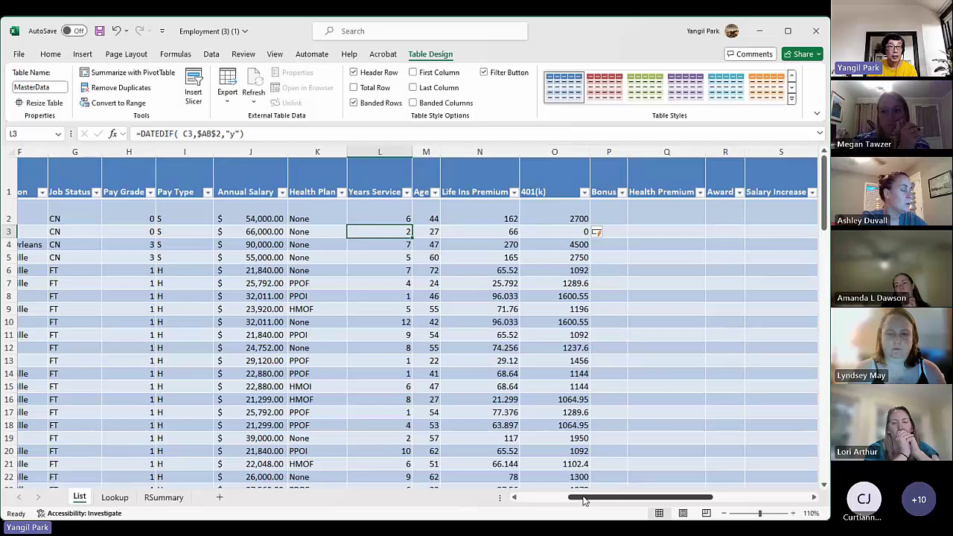
{"action": "left_click_drag", "start_coordinate": [585, 501], "coordinate": [571, 501]}
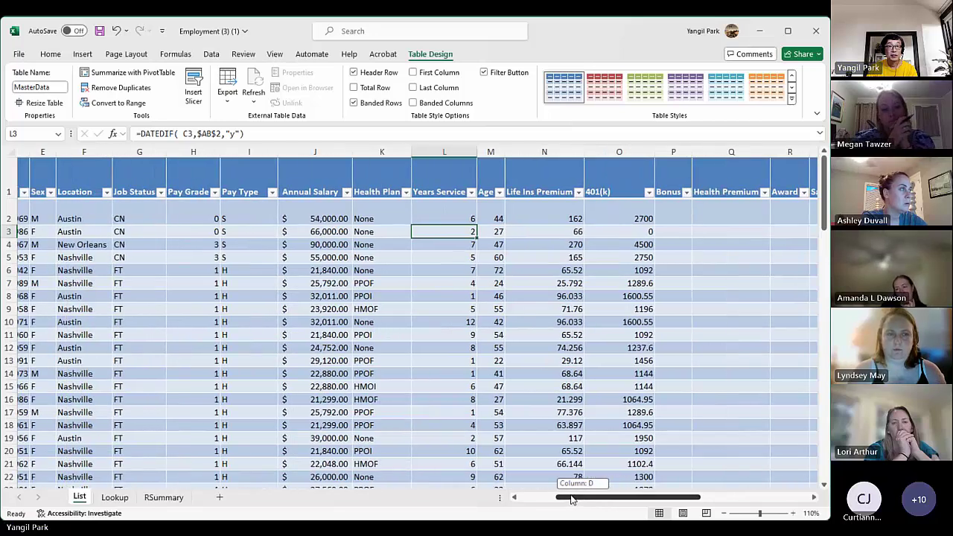
{"action": "left_click", "coordinate": [127, 232]}
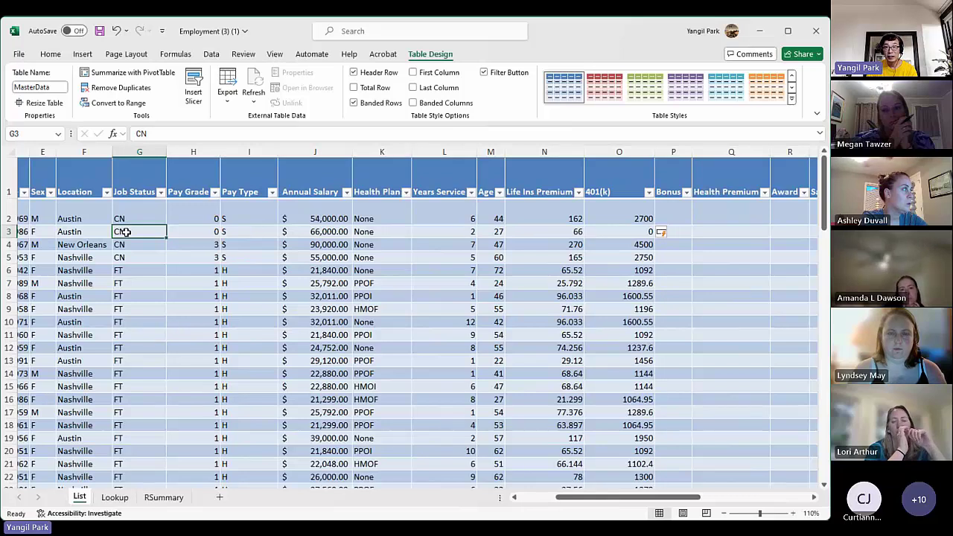
{"action": "left_click", "coordinate": [628, 235]}
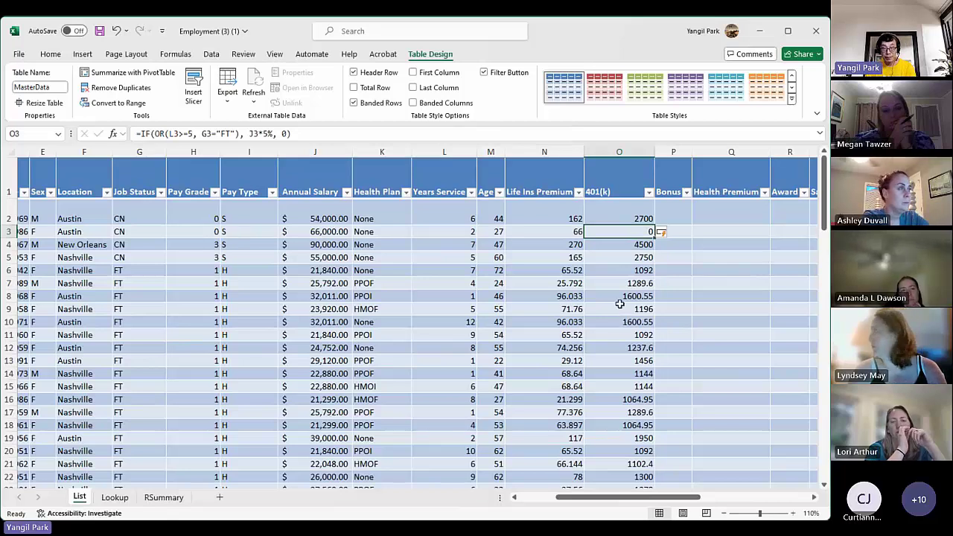
Show the List sheet's formulas at 120% zoom to review the first 401(k) formula, and return to the calculated results.
{"action": "key", "text": "ctrl+grave"}
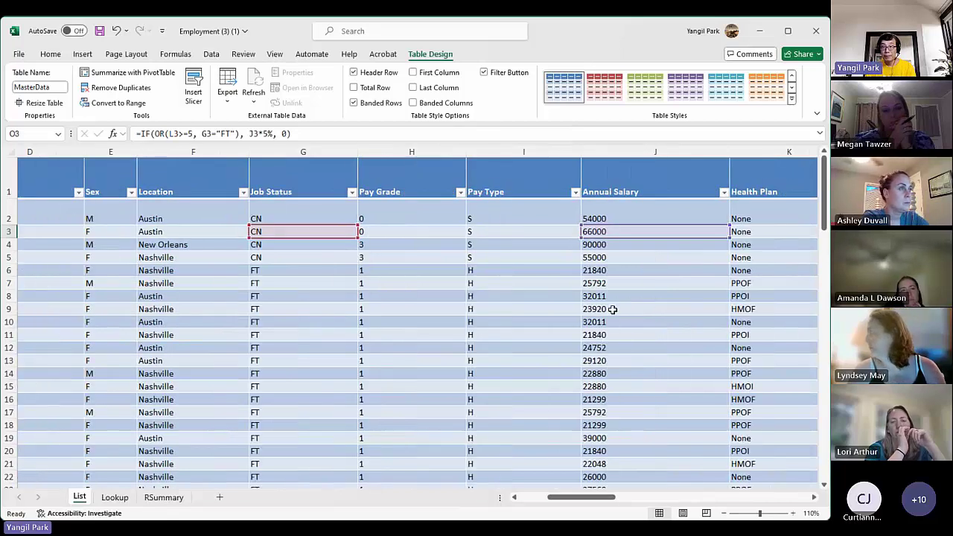
{"action": "left_click", "coordinate": [670, 497]}
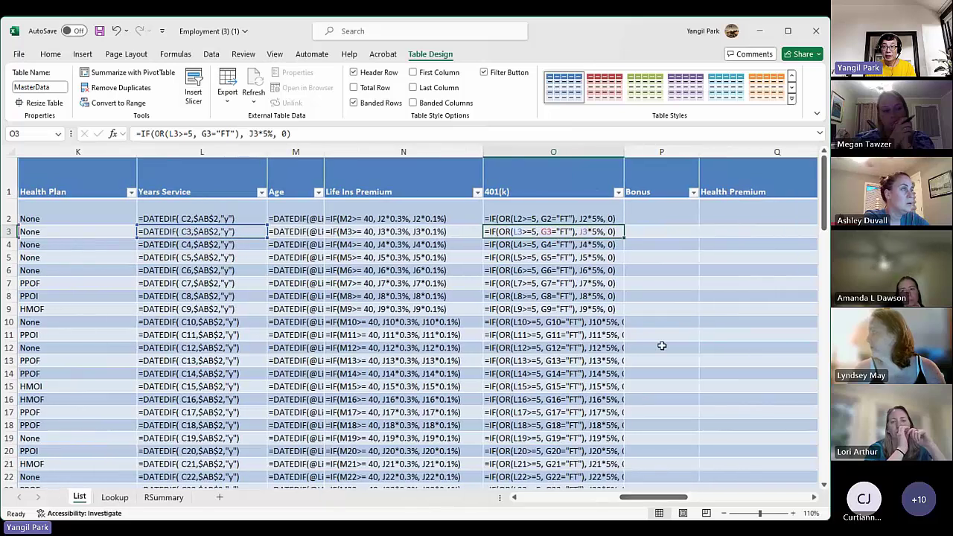
{"action": "left_click", "coordinate": [793, 513]}
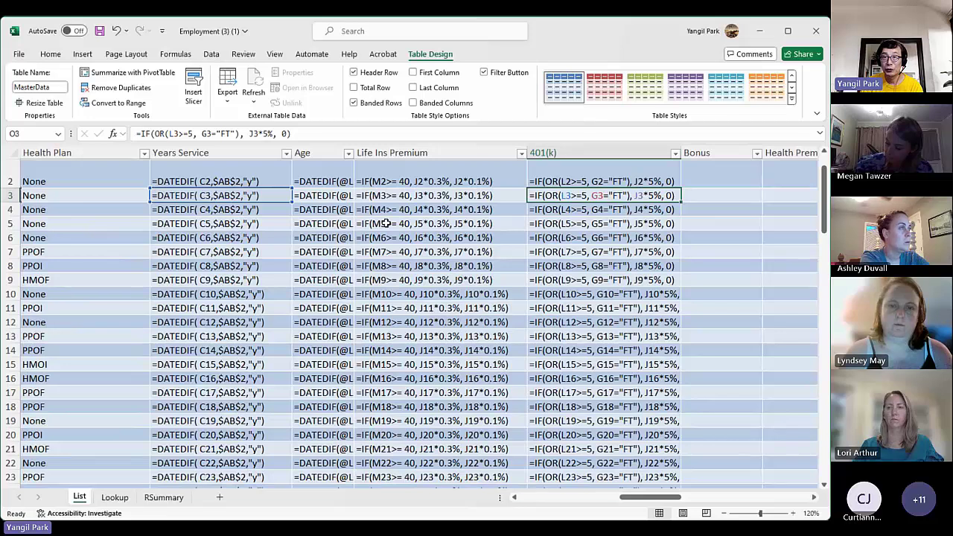
{"action": "double_click", "coordinate": [554, 181]}
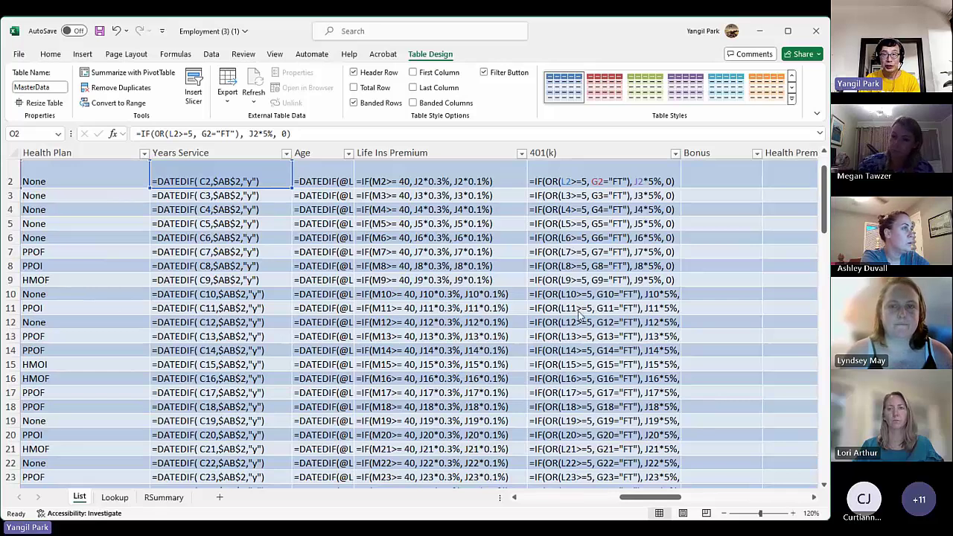
{"action": "key", "text": "ctrl+grave"}
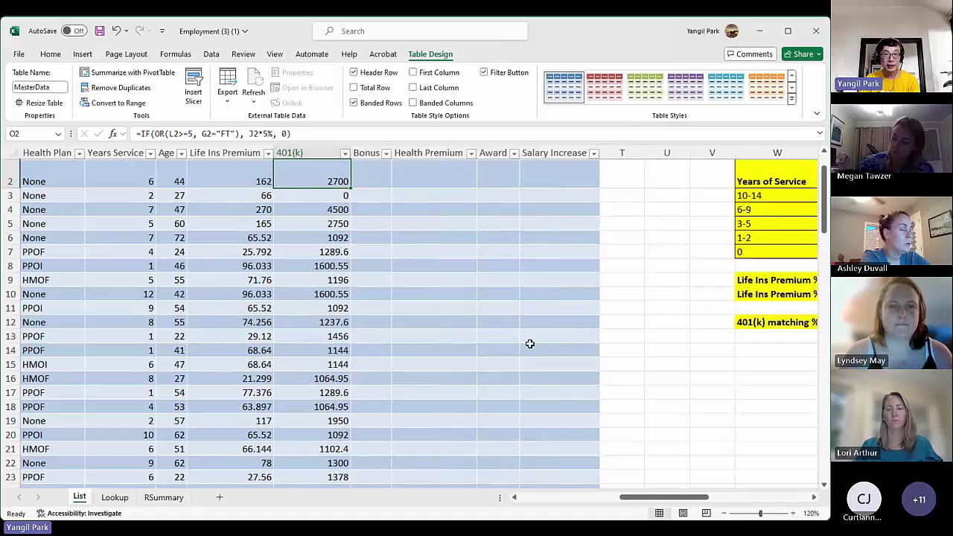
Go to the Lookup sheet and examine the Monthly Premium column of the Vlookup Table.
{"action": "left_click", "coordinate": [115, 497]}
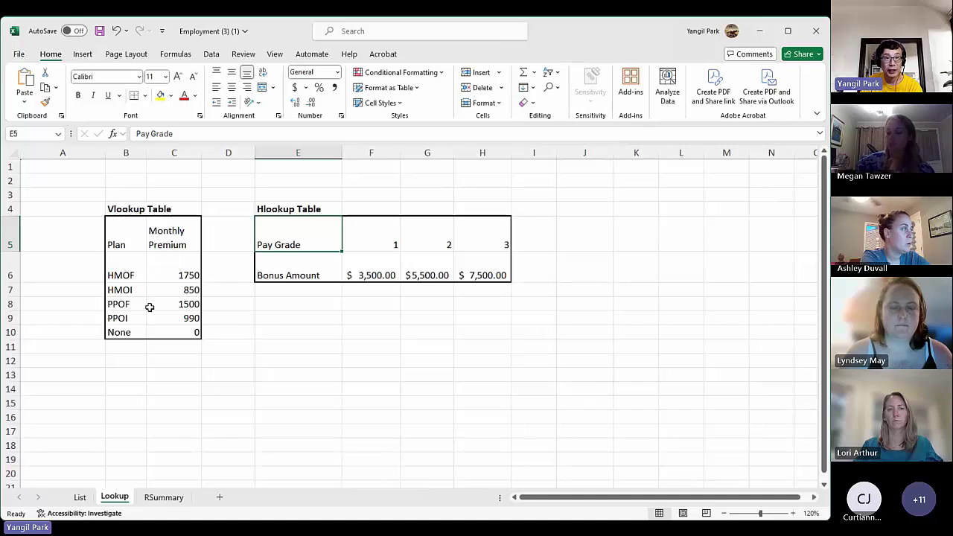
{"action": "left_click", "coordinate": [170, 241]}
{"action": "left_click_drag", "start_coordinate": [169, 241], "coordinate": [183, 302]}
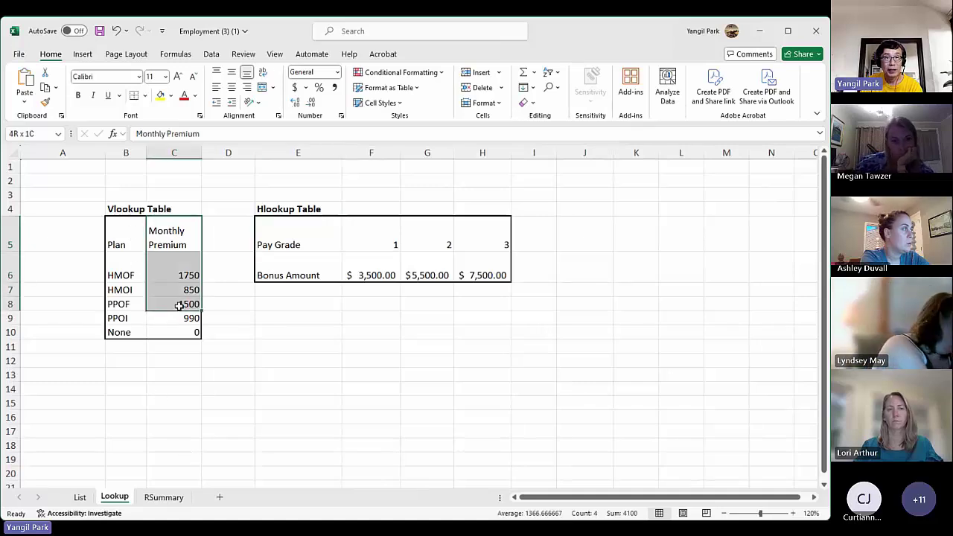
Examine the Hlookup Table on the Lookup sheet, comparing its Pay Grade row with the Bonus Amount row.
{"action": "left_click_drag", "start_coordinate": [257, 225], "coordinate": [467, 268]}
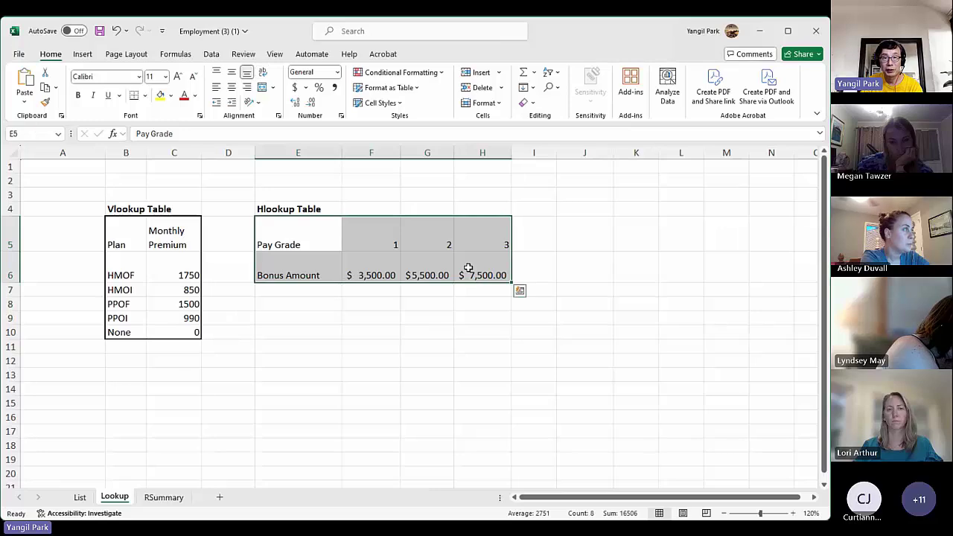
{"action": "left_click", "coordinate": [296, 240]}
{"action": "left_click_drag", "start_coordinate": [296, 240], "coordinate": [487, 266]}
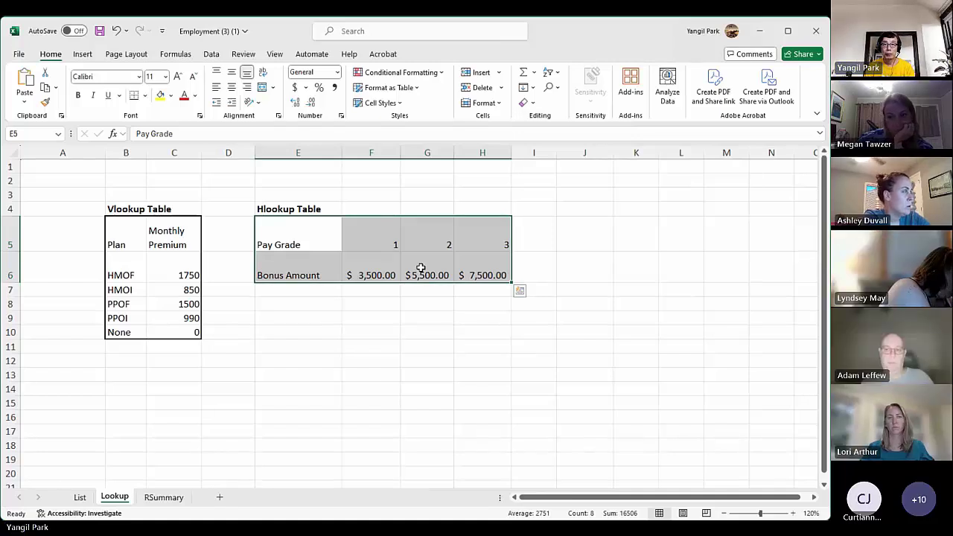
{"action": "left_click", "coordinate": [356, 270]}
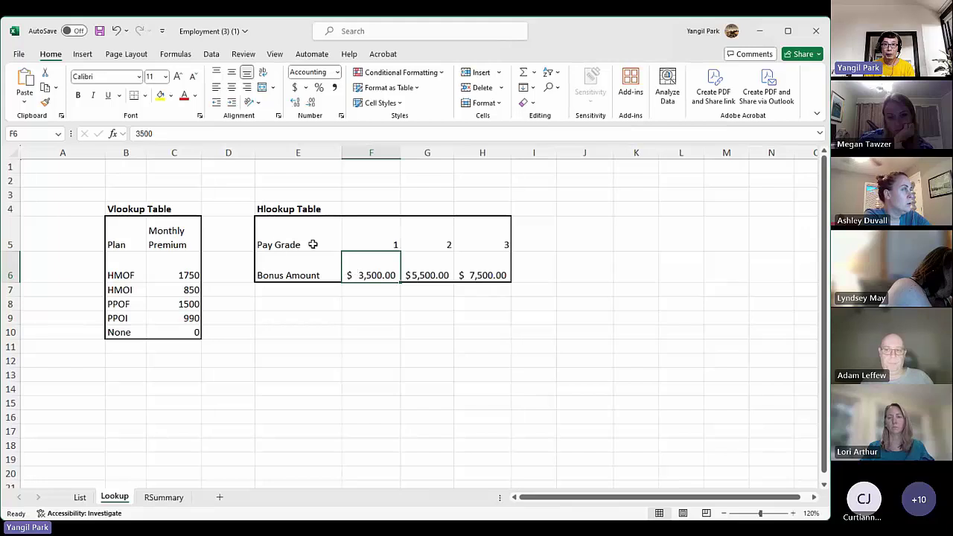
{"action": "left_click_drag", "start_coordinate": [312, 245], "coordinate": [501, 246]}
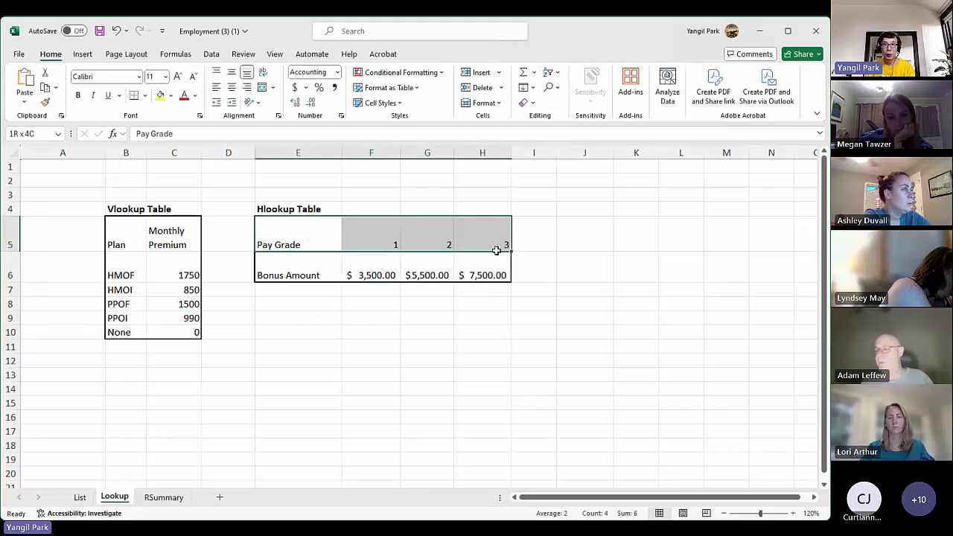
{"action": "left_click_drag", "start_coordinate": [319, 246], "coordinate": [454, 236]}
{"action": "left_click_drag", "start_coordinate": [308, 272], "coordinate": [461, 270]}
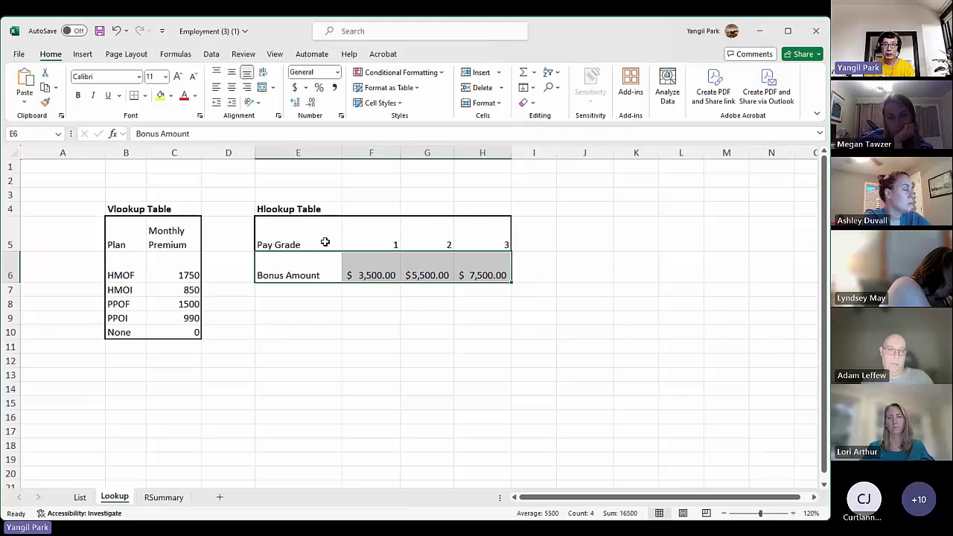
{"action": "left_click", "coordinate": [376, 234]}
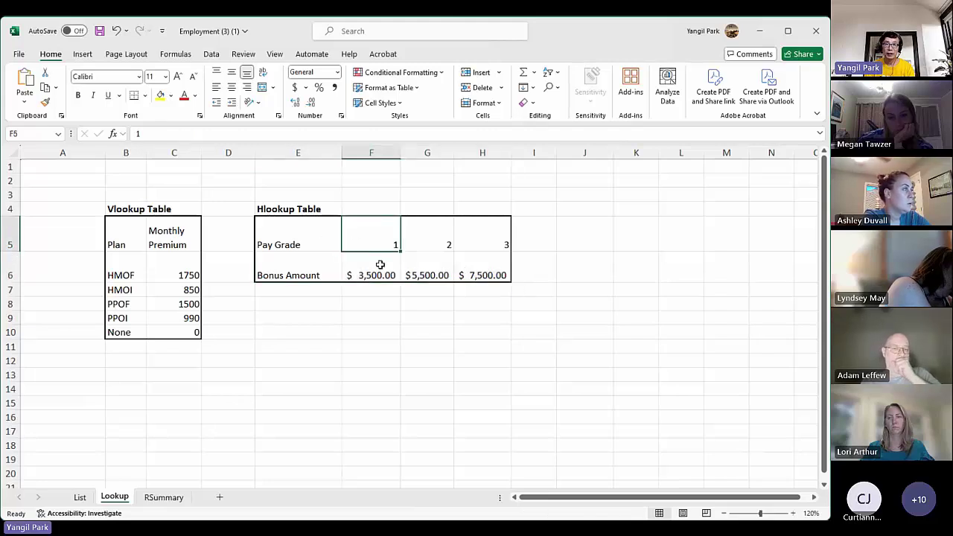
{"action": "left_click", "coordinate": [380, 265]}
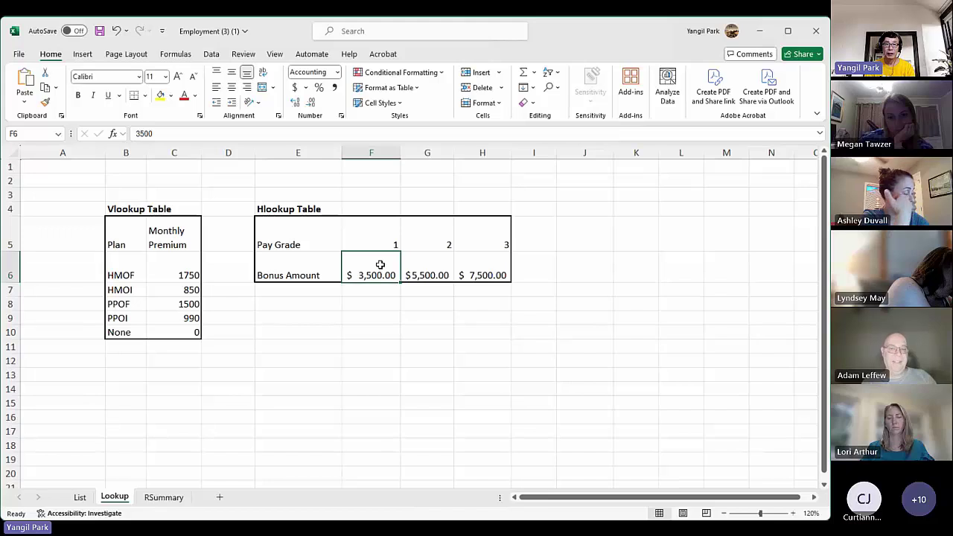
Return from the Hlookup Table to the List sheet and start an HLOOKUP formula in the first Bonus cell, P2.
{"action": "left_click", "coordinate": [435, 266]}
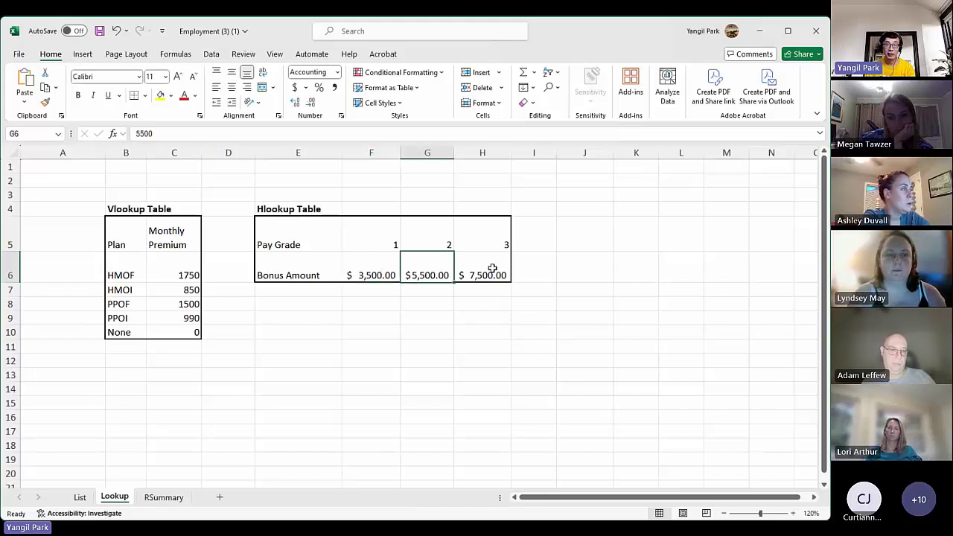
{"action": "left_click", "coordinate": [79, 497]}
{"action": "scroll", "coordinate": [298, 339], "scroll_direction": "up", "scroll_amount": 1}
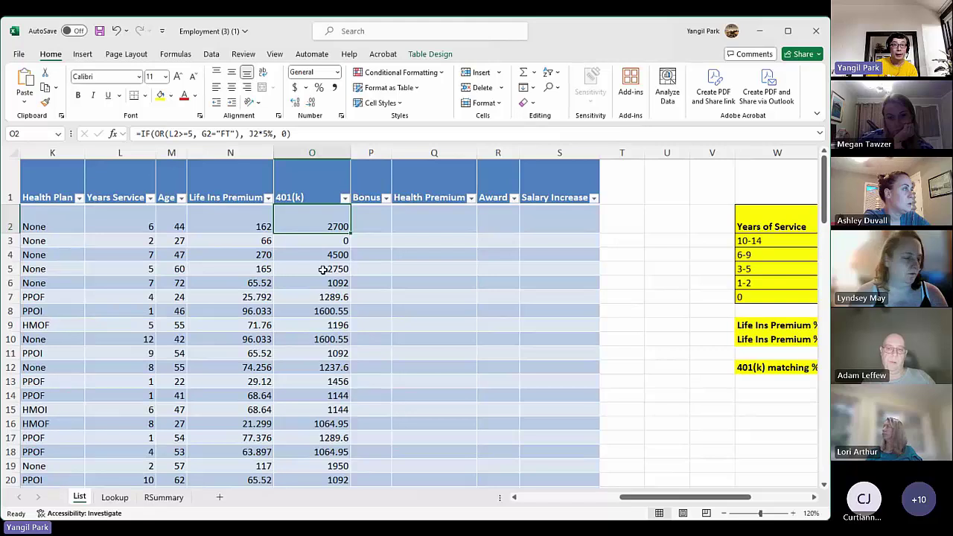
{"action": "left_click", "coordinate": [380, 224]}
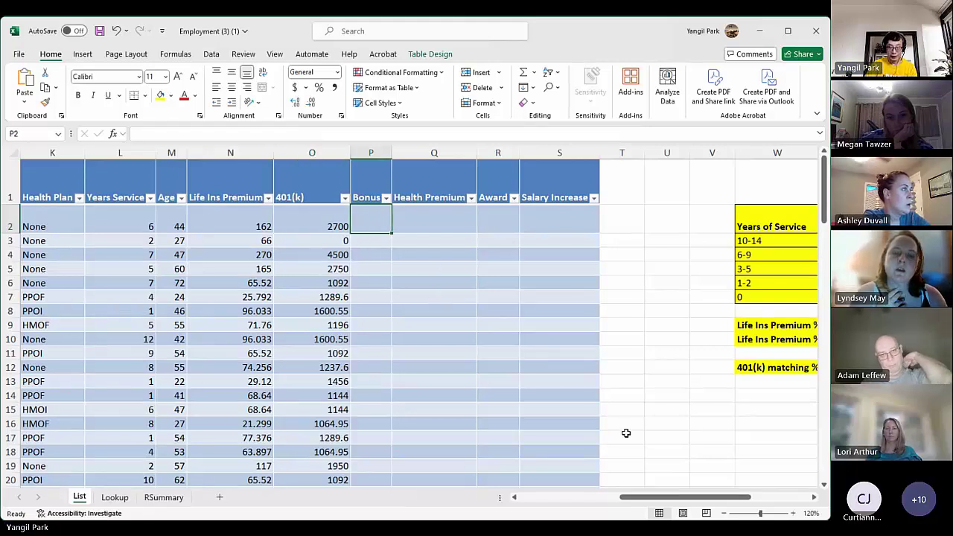
{"action": "type", "text": "=H"}
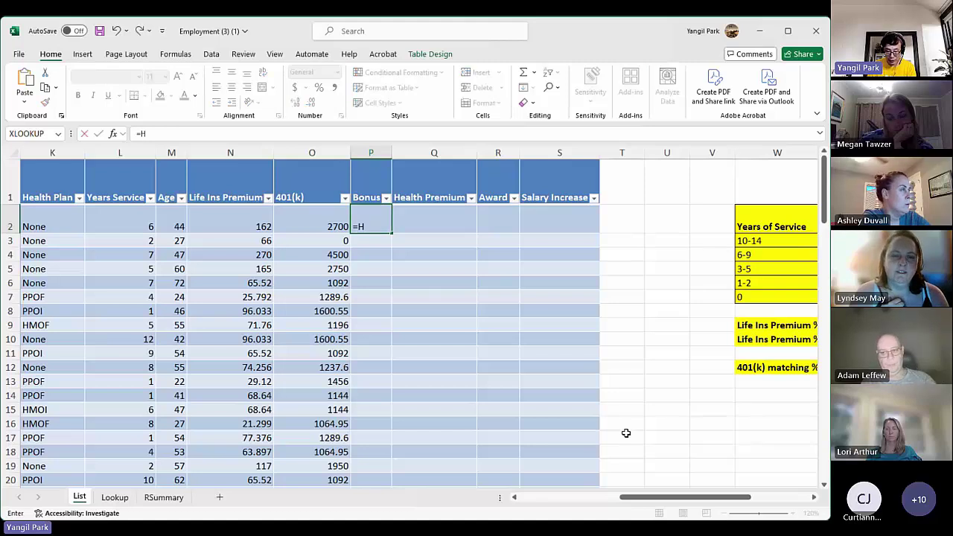
{"action": "type", "text": "LOOKUP("}
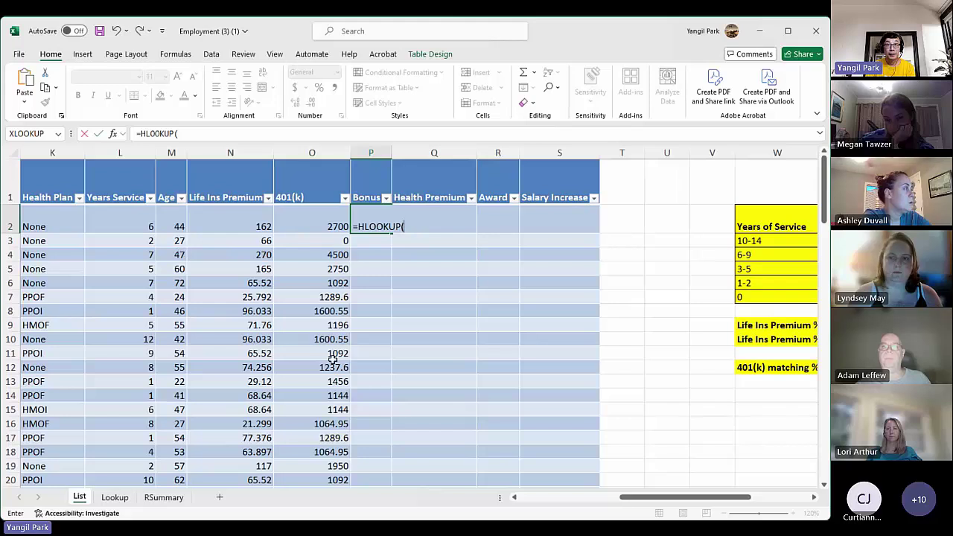
Use the first employee's Pay Grade cell, H2, as the lookup value of the HLOOKUP formula.
{"action": "left_click_drag", "start_coordinate": [639, 497], "coordinate": [536, 500]}
{"action": "left_click", "coordinate": [115, 497]}
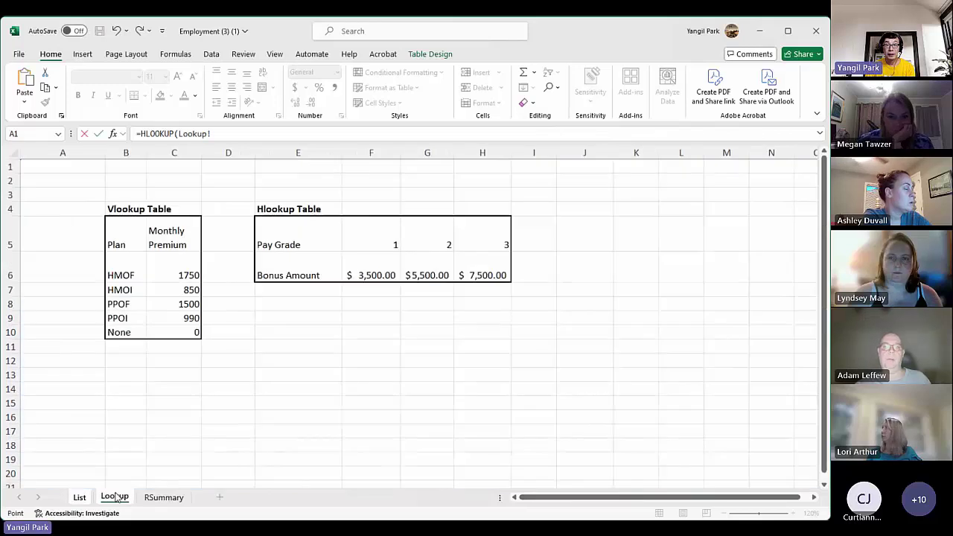
{"action": "left_click", "coordinate": [78, 498]}
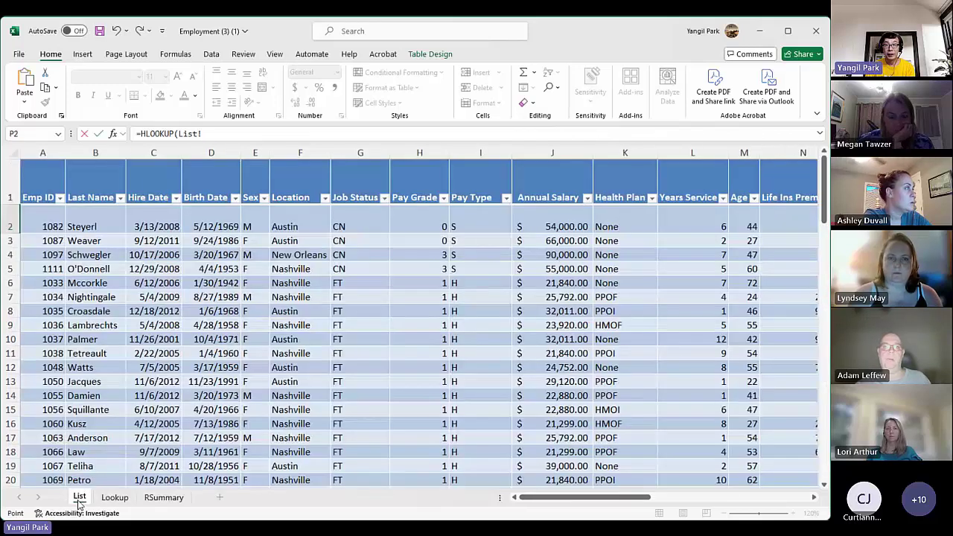
{"action": "left_click_drag", "start_coordinate": [572, 493], "coordinate": [643, 496]}
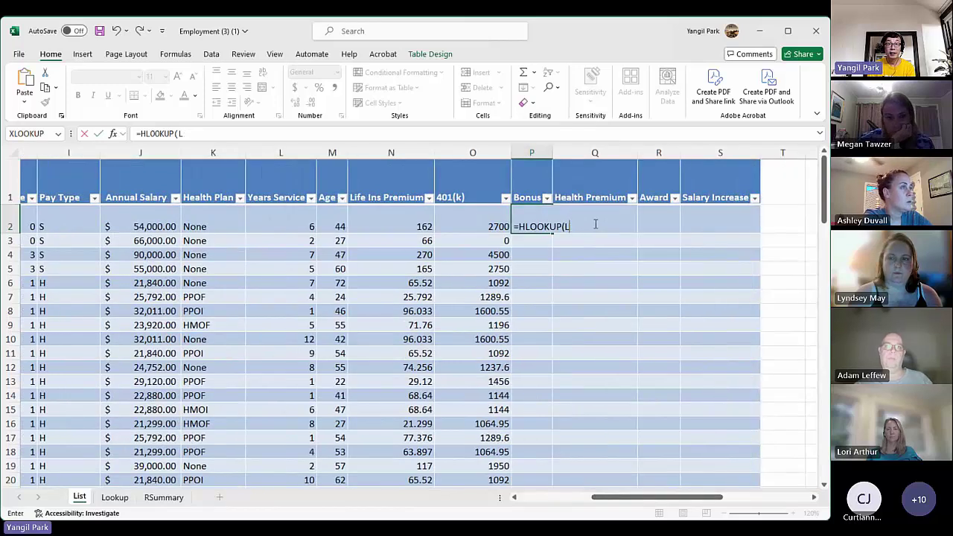
{"action": "key", "text": "BackSpace"}
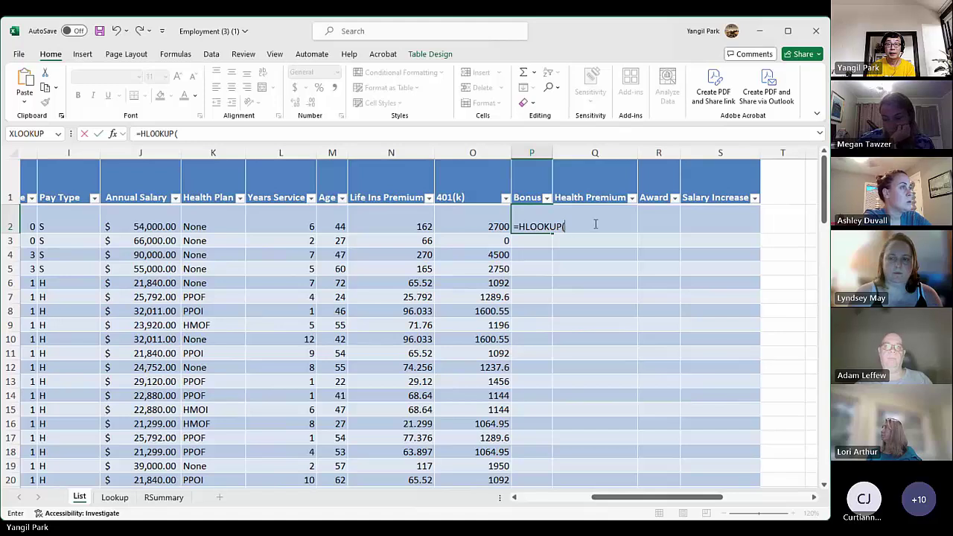
{"action": "left_click_drag", "start_coordinate": [635, 503], "coordinate": [614, 503]}
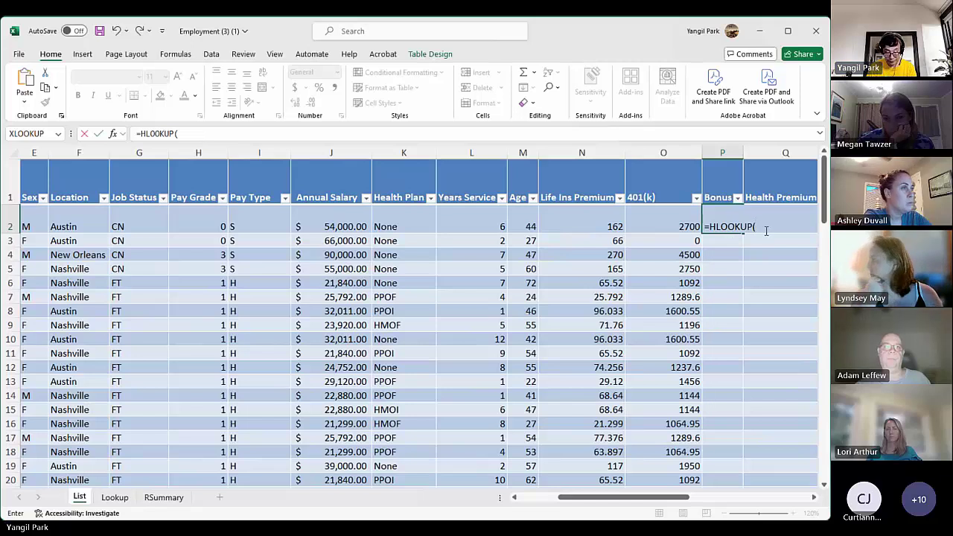
{"action": "left_click", "coordinate": [198, 226]}
{"action": "type", "text": ","}
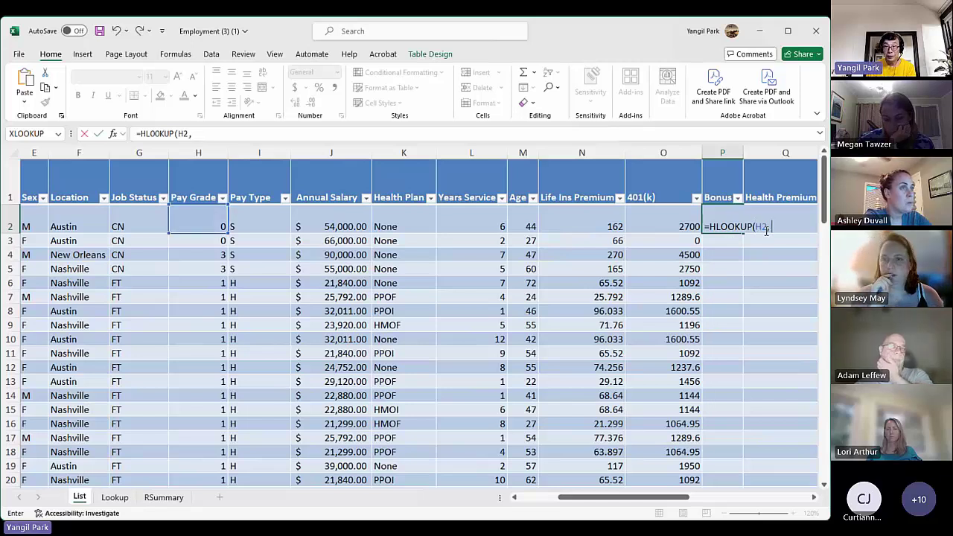
Complete the Bonus formula with the Hlookup Table range Lookup!E5:H6, row index 2 and FALSE for an exact match.
{"action": "left_click", "coordinate": [115, 497]}
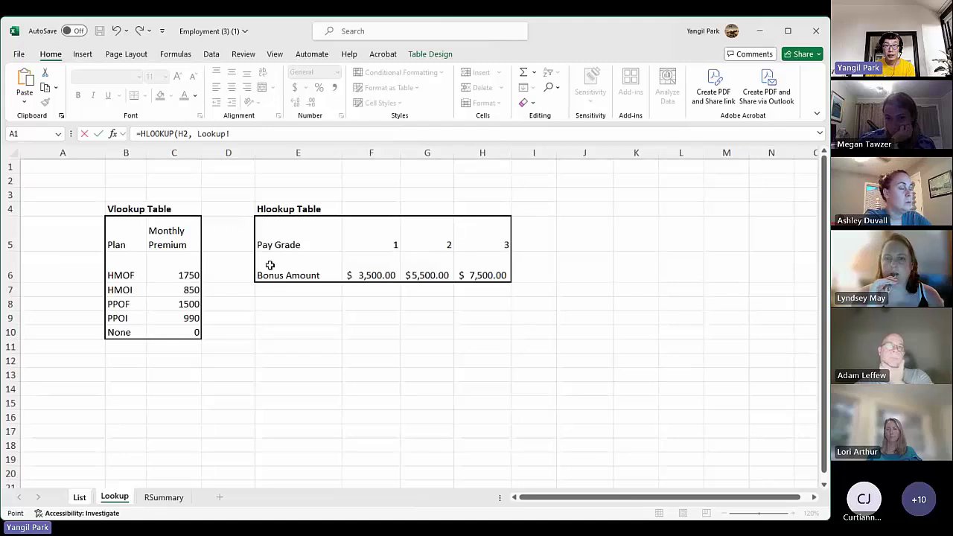
{"action": "left_click_drag", "start_coordinate": [282, 243], "coordinate": [482, 274]}
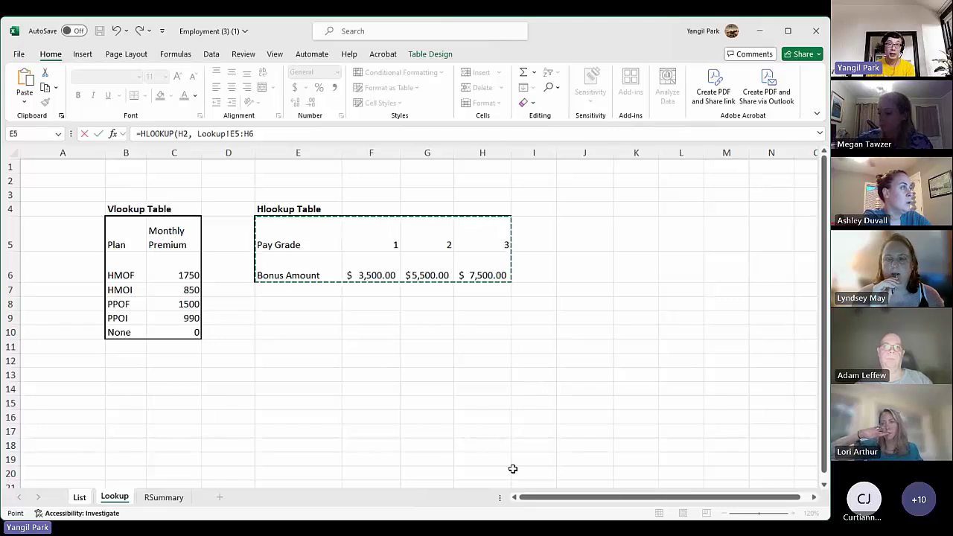
{"action": "left_click", "coordinate": [309, 133]}
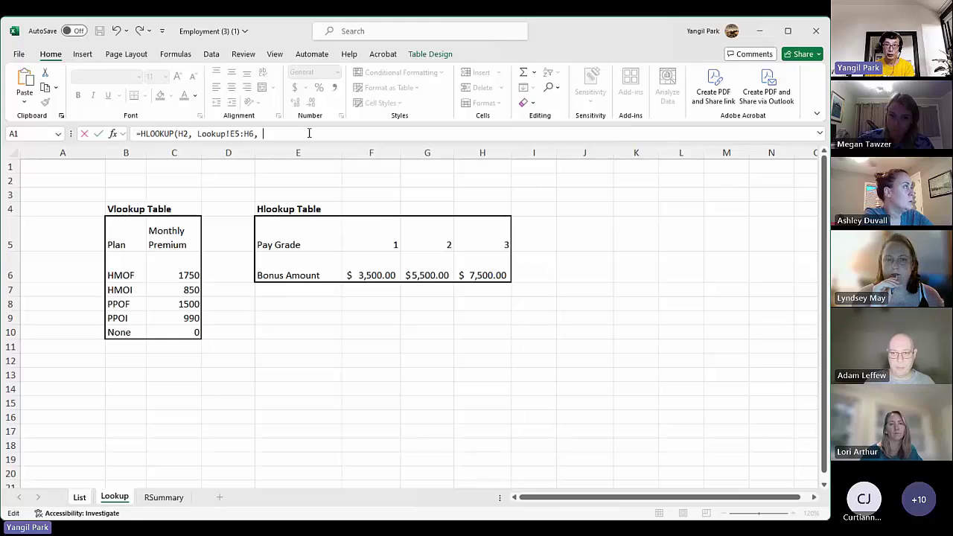
{"action": "type", "text": ", FALSE"}
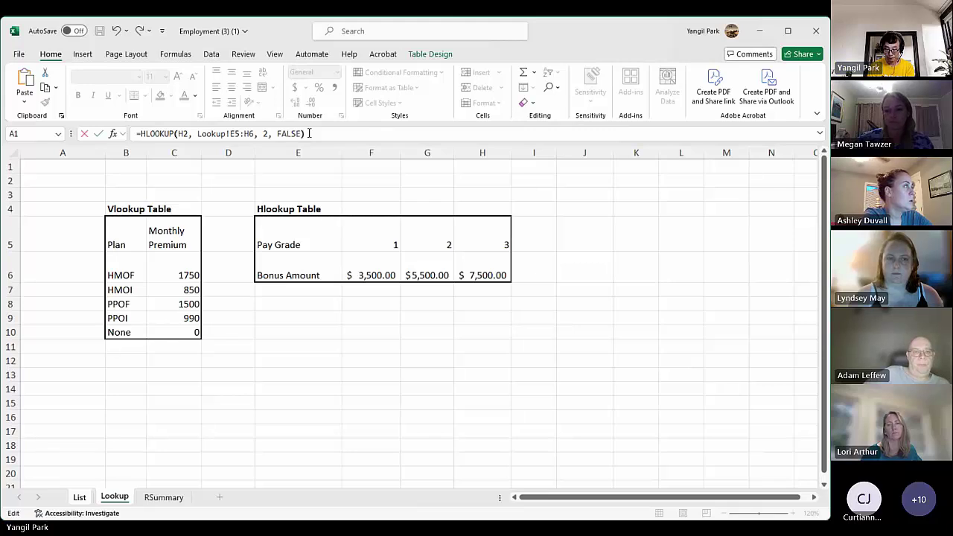
{"action": "key", "text": "Return"}
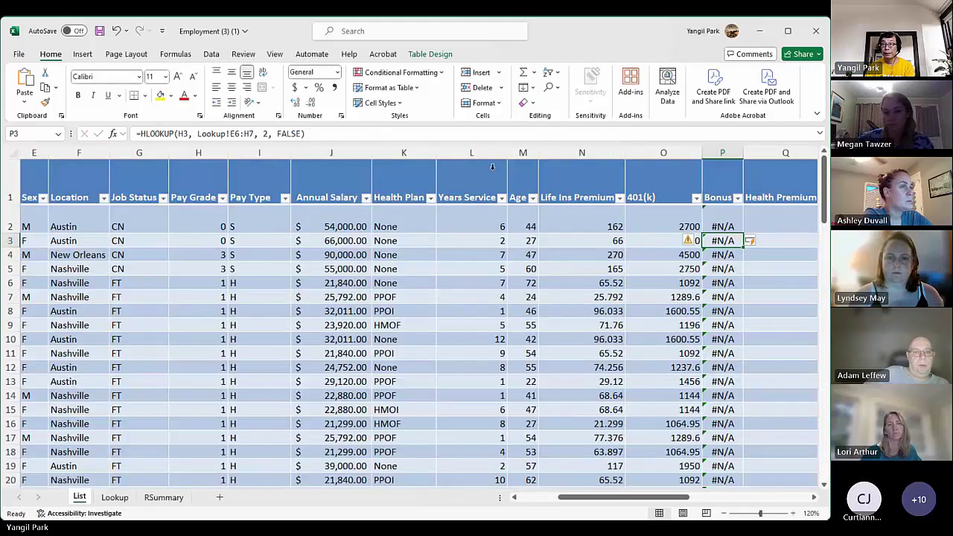
Check the Hlookup Table range on the Lookup sheet and make it absolute as Lookup!$E$5:$H$6 in P2's Bonus formula.
{"action": "key", "text": "Up"}
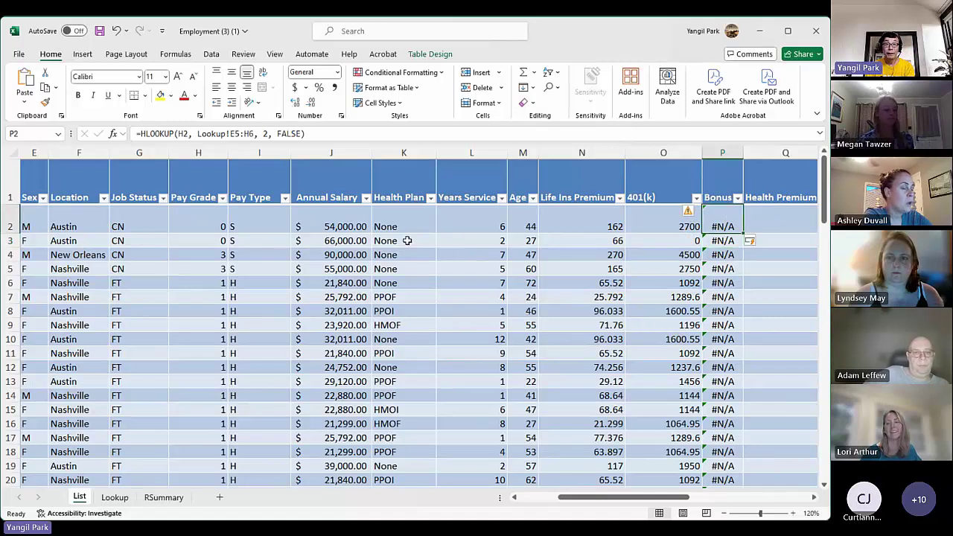
{"action": "left_click_drag", "start_coordinate": [635, 499], "coordinate": [635, 499]}
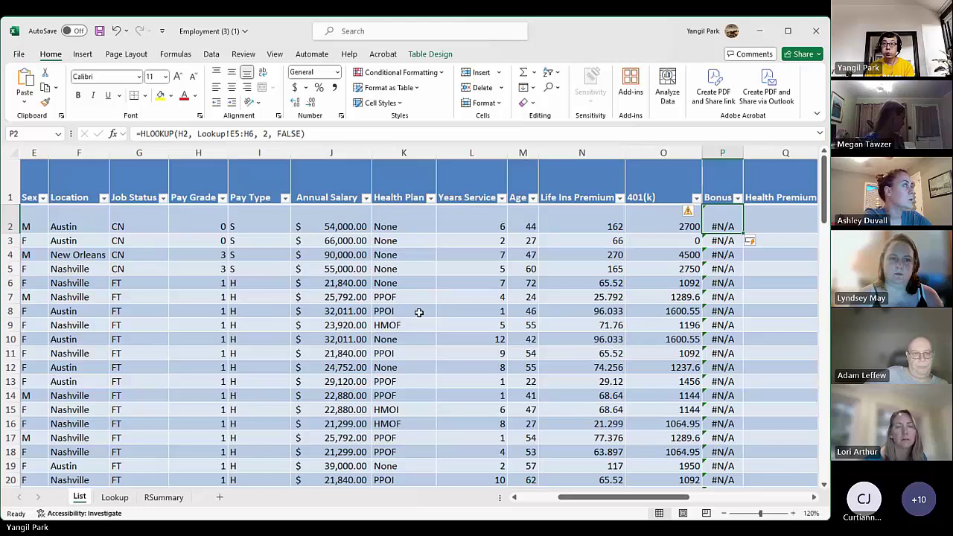
{"action": "left_click", "coordinate": [115, 498]}
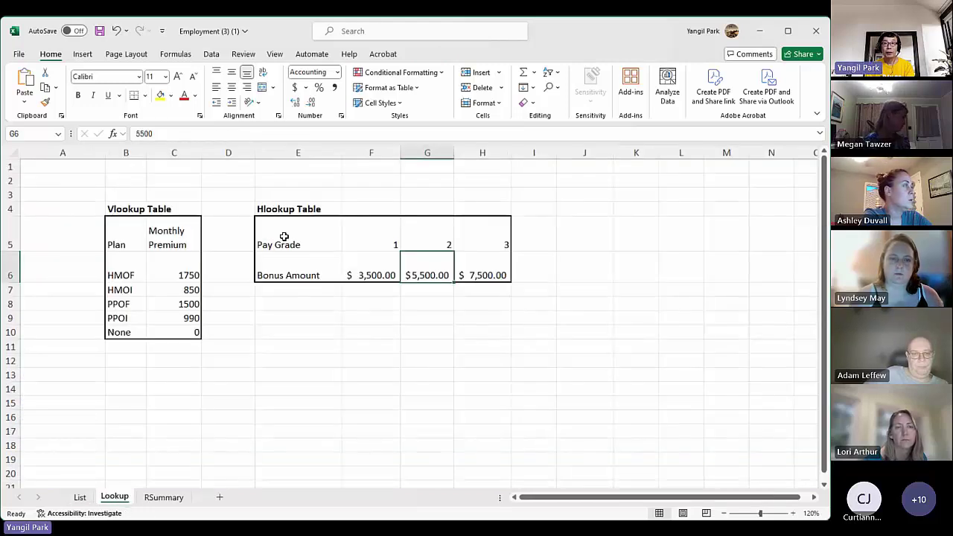
{"action": "left_click_drag", "start_coordinate": [283, 238], "coordinate": [481, 274]}
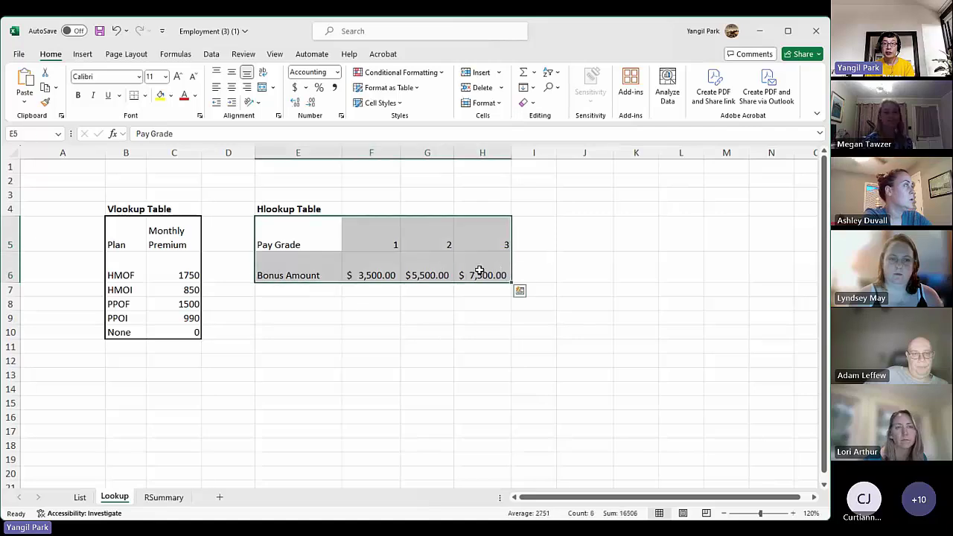
{"action": "left_click", "coordinate": [80, 498]}
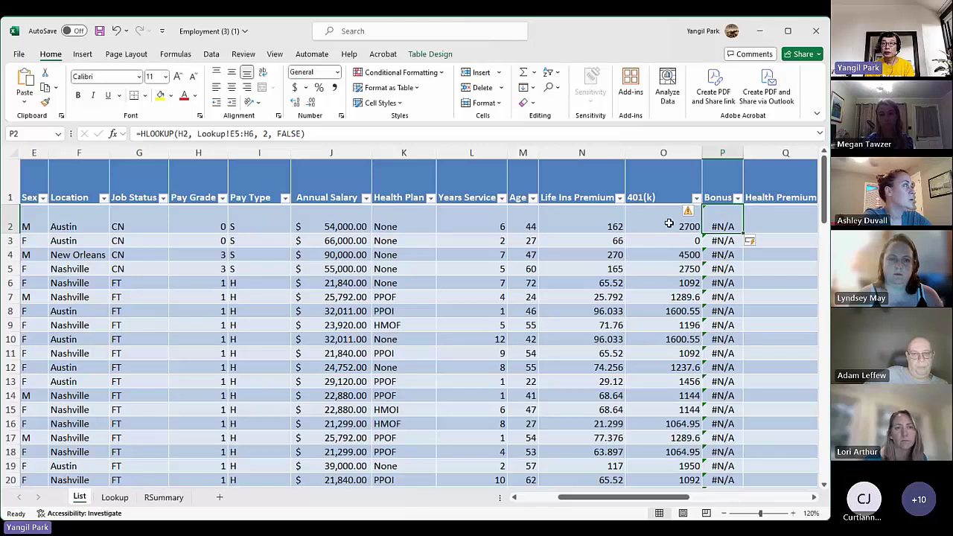
{"action": "left_click", "coordinate": [230, 134]}
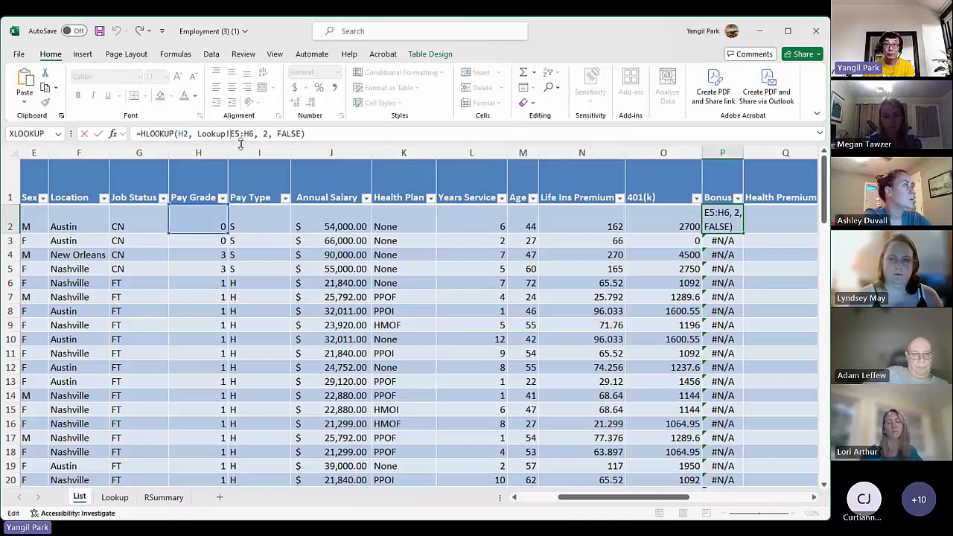
{"action": "key", "text": "F4"}
{"action": "key", "text": "Right"}
{"action": "key", "text": "Right"}
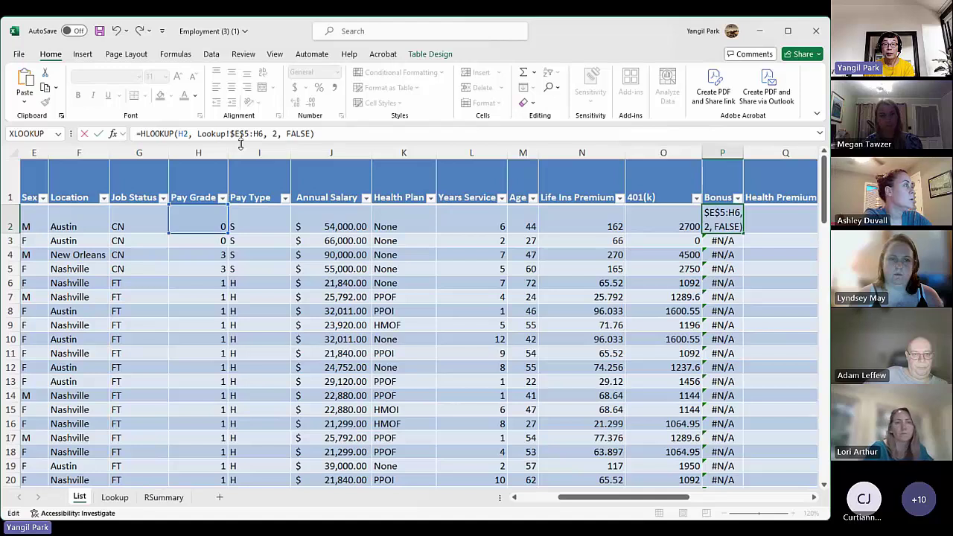
{"action": "key", "text": "F4"}
{"action": "key", "text": "Right"}
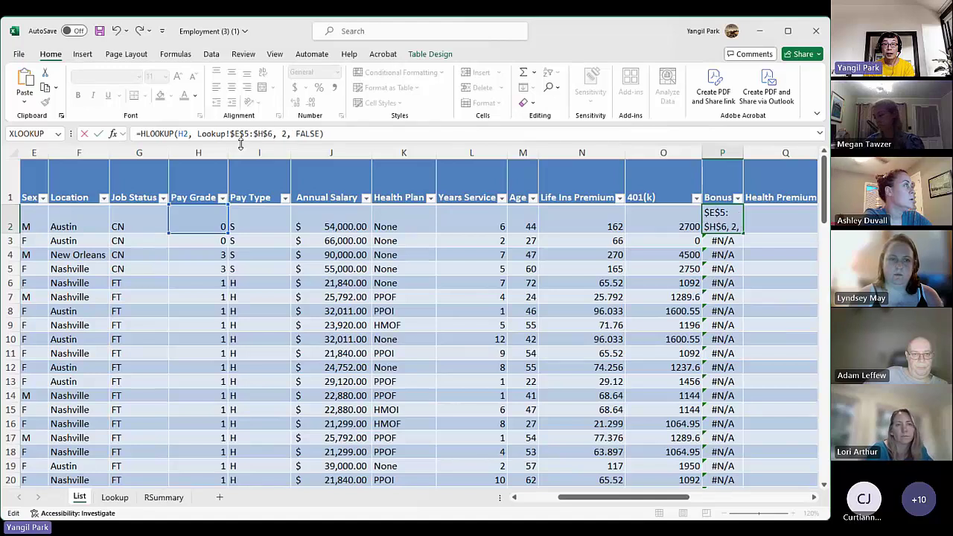
{"action": "key", "text": "Right"}
{"action": "key", "text": "Right"}
{"action": "key", "text": "Right"}
{"action": "key", "text": "Right"}
{"action": "key", "text": "Right"}
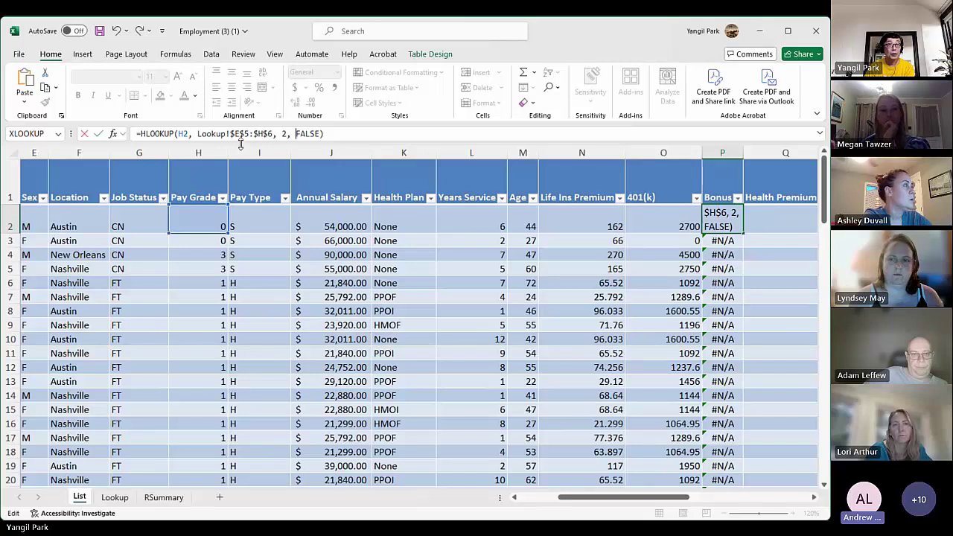
{"action": "key", "text": "Return"}
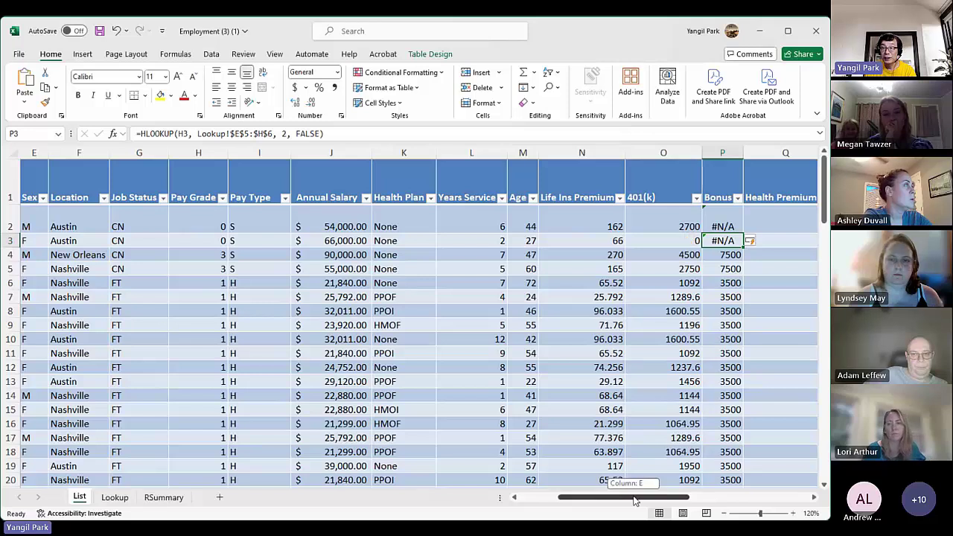
Compare the Bonus results in rows 2 and 3 with the Pay Grade values of the same employees.
{"action": "left_click_drag", "start_coordinate": [632, 498], "coordinate": [702, 499]}
{"action": "left_click", "coordinate": [358, 224]}
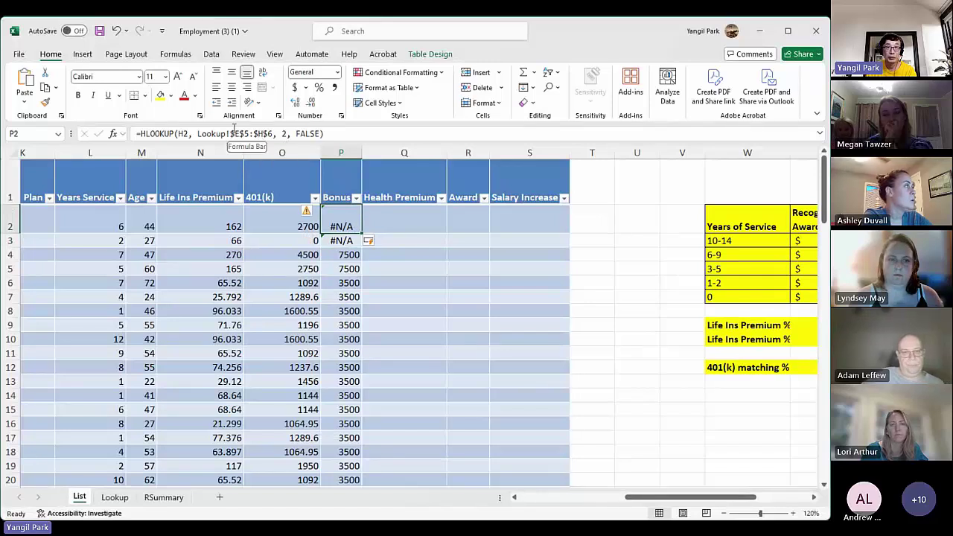
{"action": "left_click", "coordinate": [340, 240]}
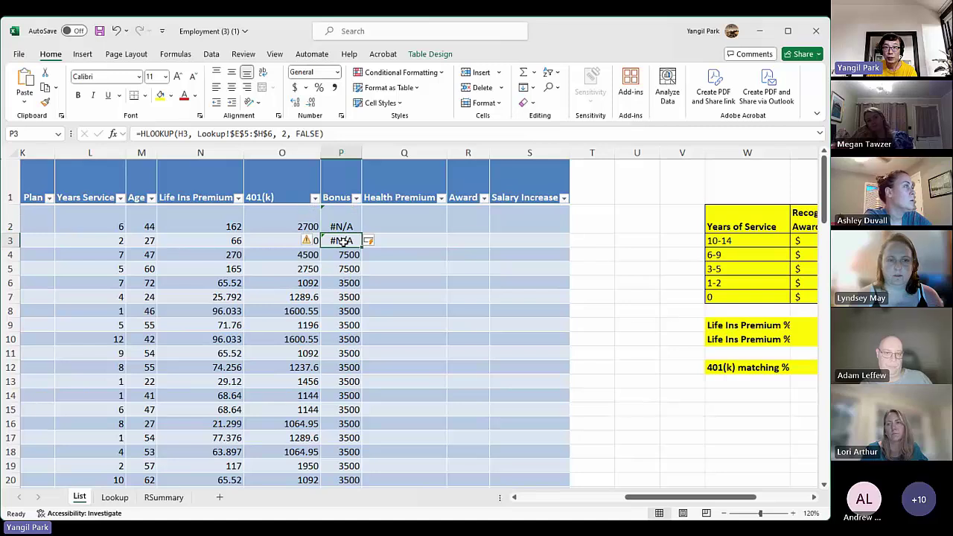
{"action": "left_click", "coordinate": [588, 497]}
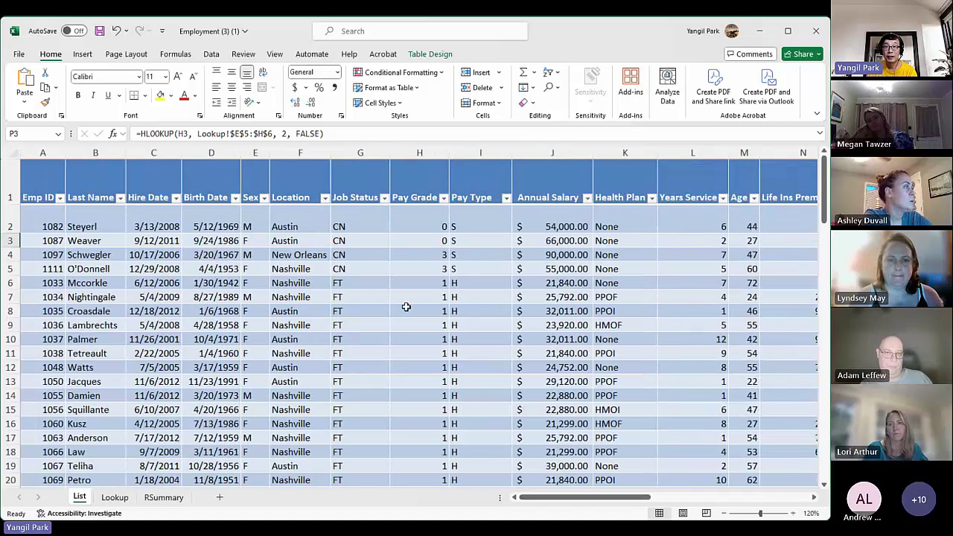
{"action": "left_click_drag", "start_coordinate": [436, 227], "coordinate": [436, 240]}
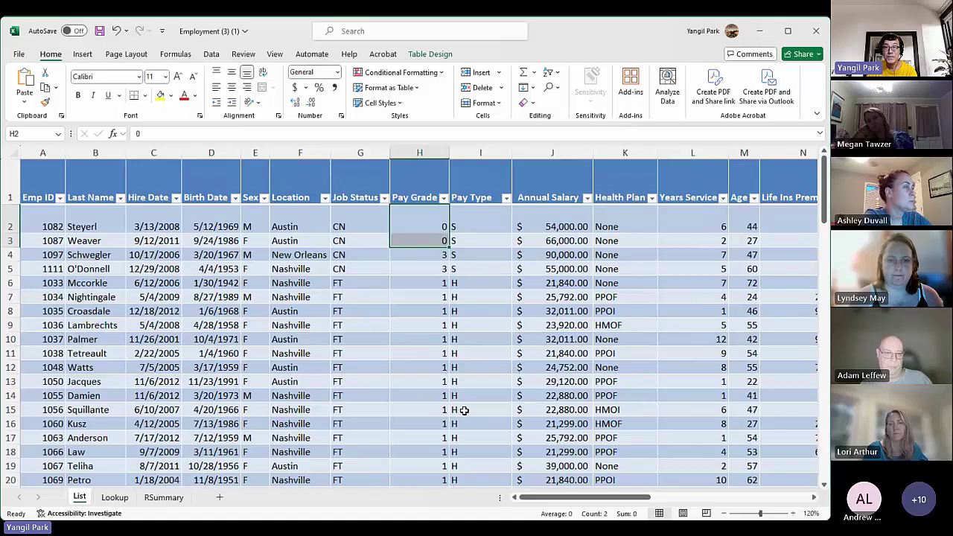
{"action": "left_click_drag", "start_coordinate": [624, 497], "coordinate": [712, 501]}
{"action": "left_click_drag", "start_coordinate": [446, 223], "coordinate": [449, 240]}
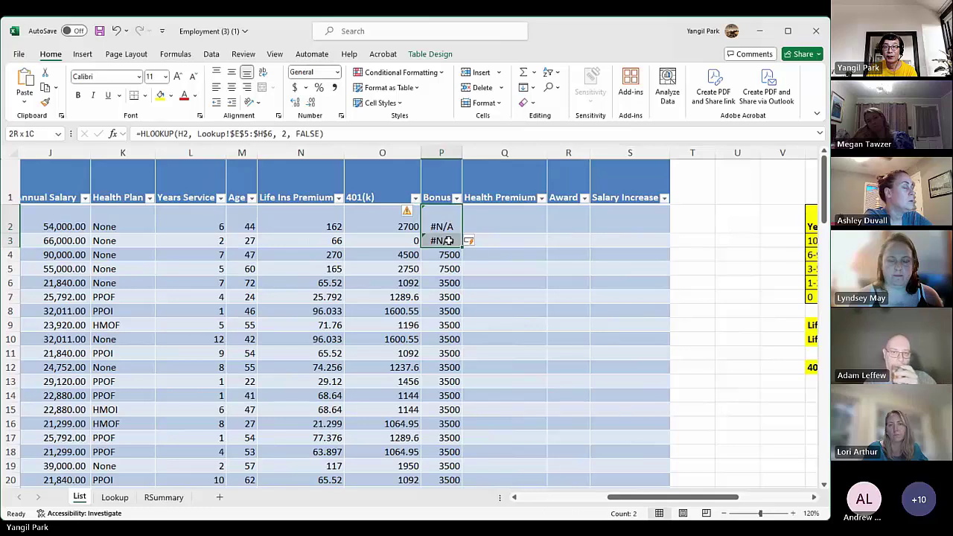
Look through the HLOOKUP results down the Bonus column from P4 to the end of the list.
{"action": "left_click", "coordinate": [443, 252]}
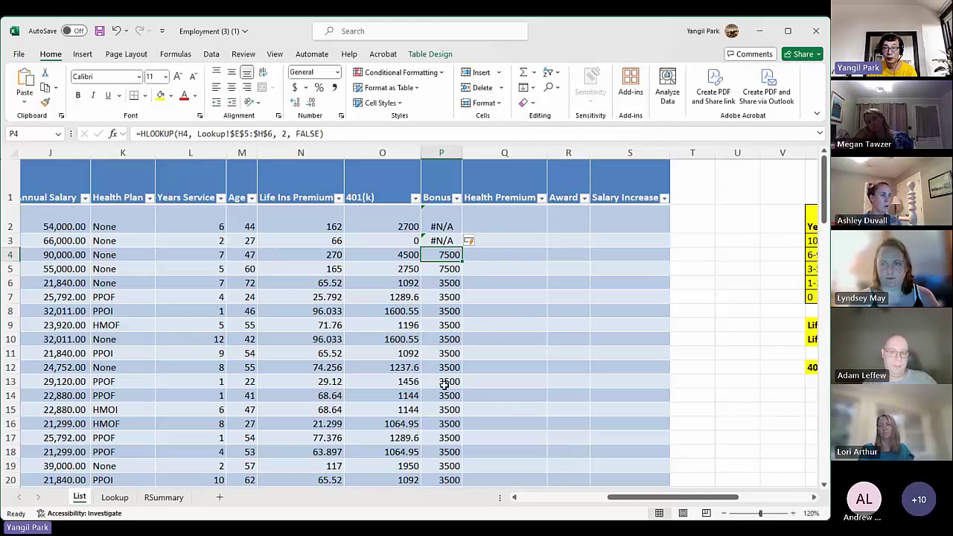
{"action": "scroll", "coordinate": [445, 385], "scroll_direction": "down", "scroll_amount": 20}
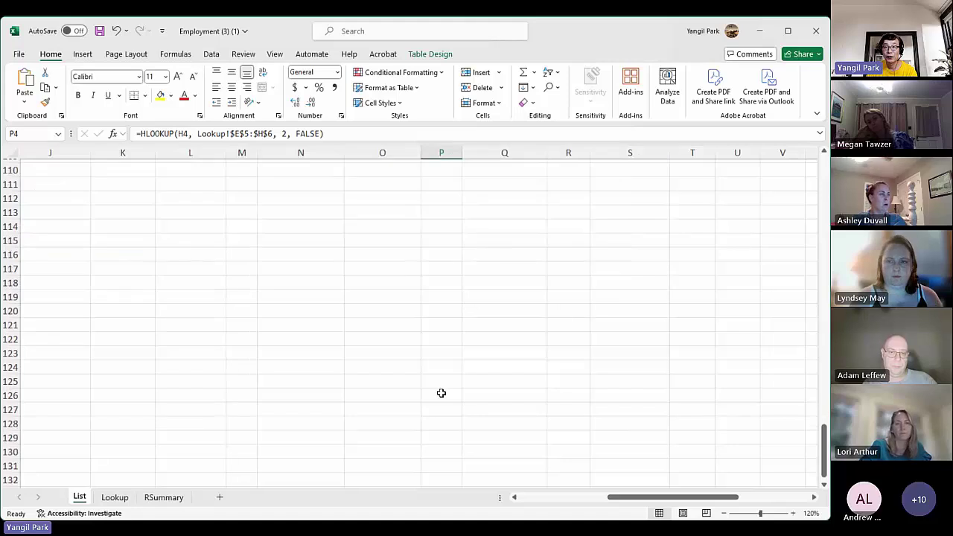
{"action": "scroll", "coordinate": [442, 393], "scroll_direction": "up", "scroll_amount": 20}
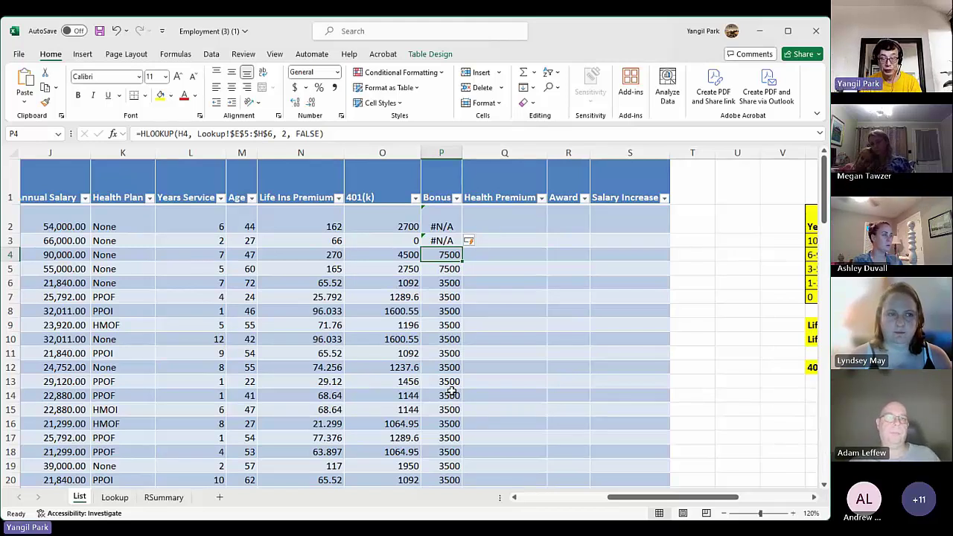
Show the sheet's formulas instead of results and fit the Bonus column's width to its HLOOKUP formulas.
{"action": "key", "text": "ctrl+grave"}
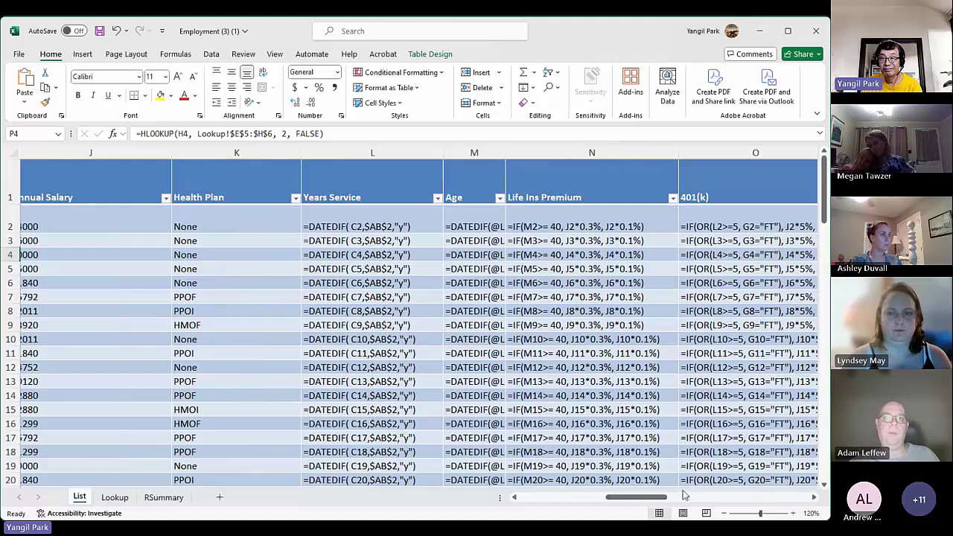
{"action": "left_click_drag", "start_coordinate": [682, 499], "coordinate": [687, 500]}
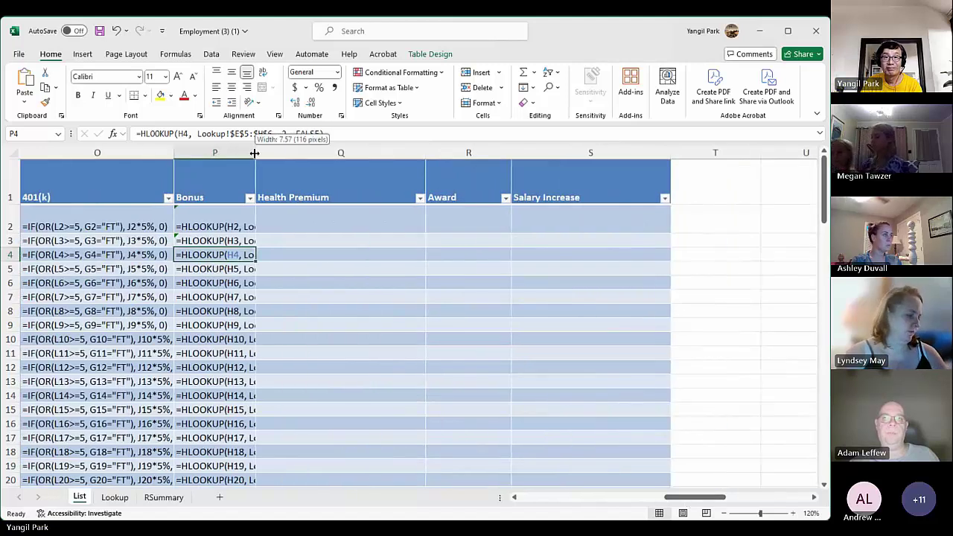
{"action": "double_click", "coordinate": [255, 153]}
{"action": "left_click", "coordinate": [298, 219]}
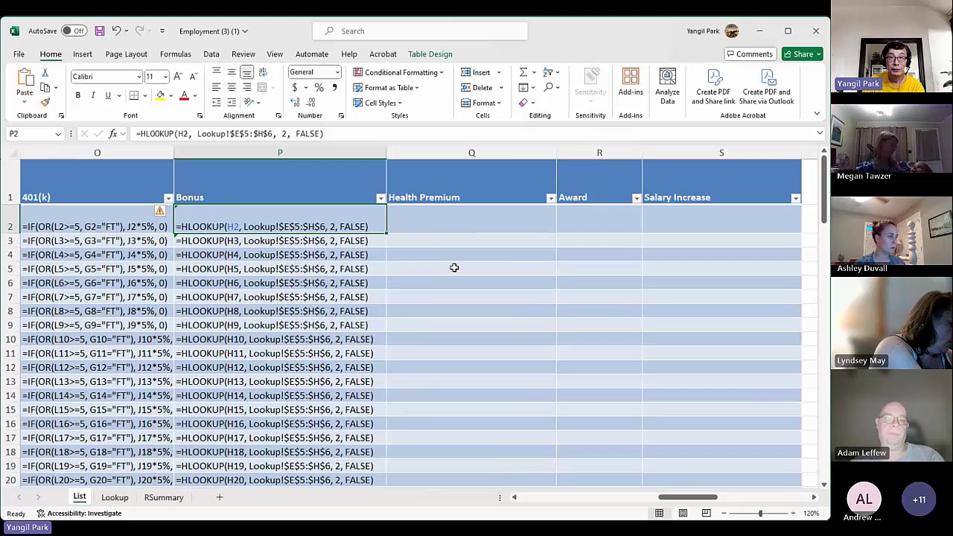
Examine the Plan and Monthly Premium values of the Vlookup Table on the Lookup sheet as the source for Health Premium.
{"action": "left_click", "coordinate": [462, 225]}
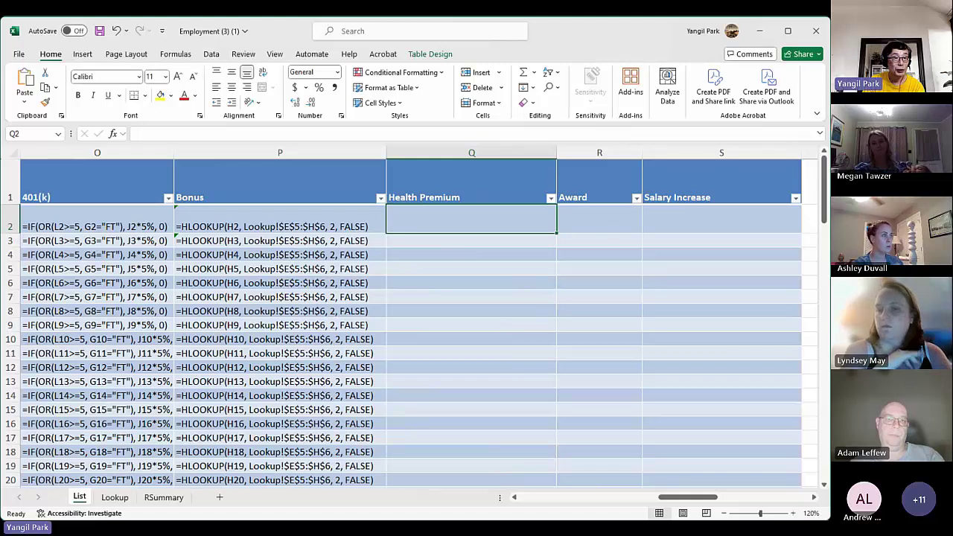
{"action": "left_click", "coordinate": [115, 497]}
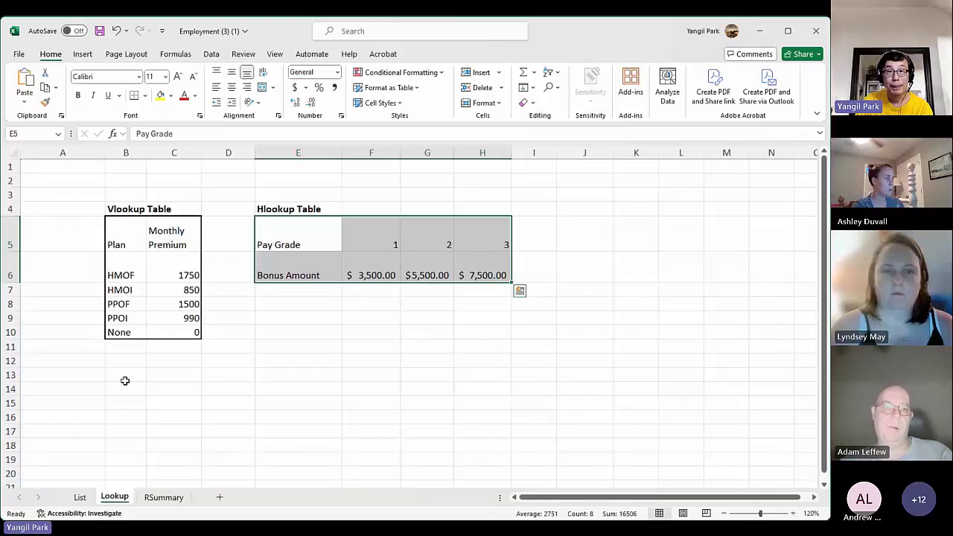
{"action": "left_click_drag", "start_coordinate": [171, 292], "coordinate": [171, 330]}
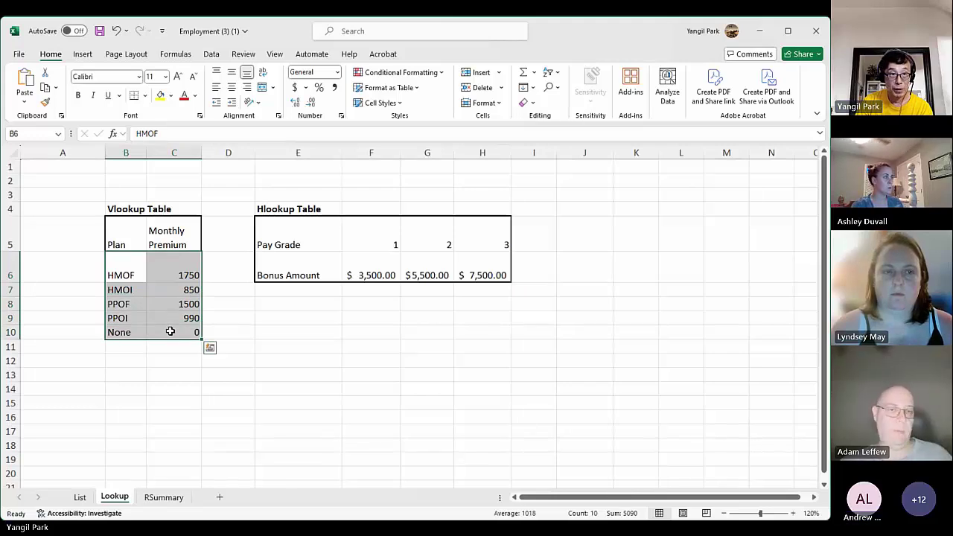
{"action": "left_click", "coordinate": [123, 267]}
{"action": "left_click_drag", "start_coordinate": [124, 282], "coordinate": [123, 332]}
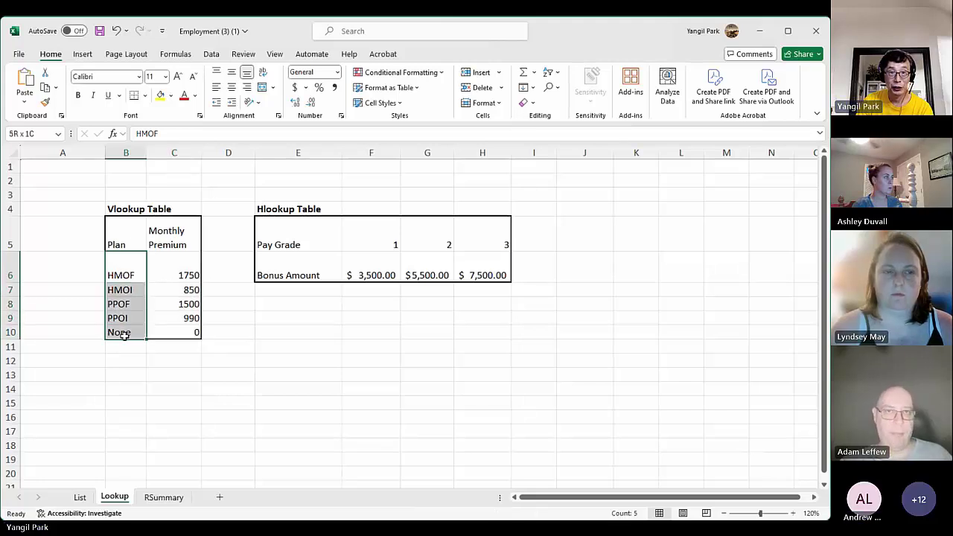
{"action": "left_click", "coordinate": [130, 277]}
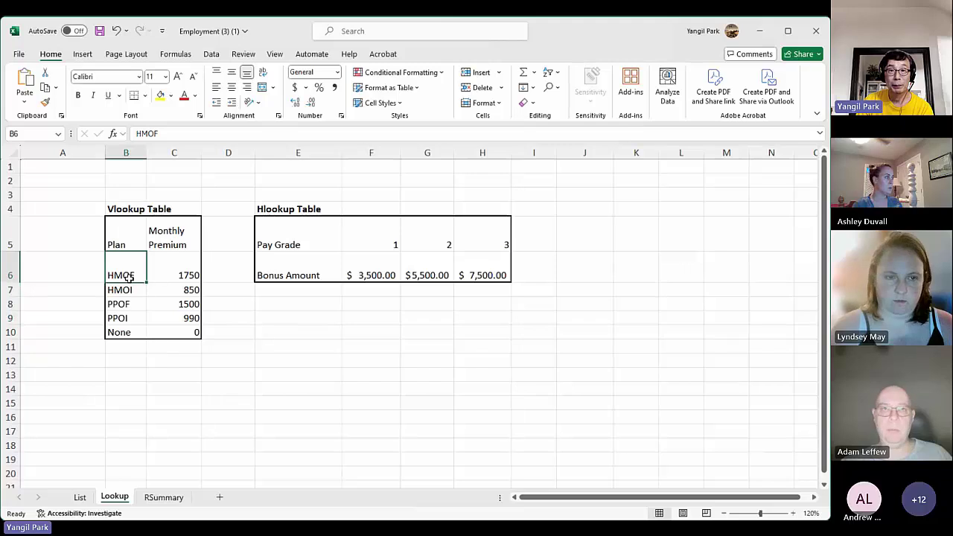
{"action": "left_click", "coordinate": [182, 274]}
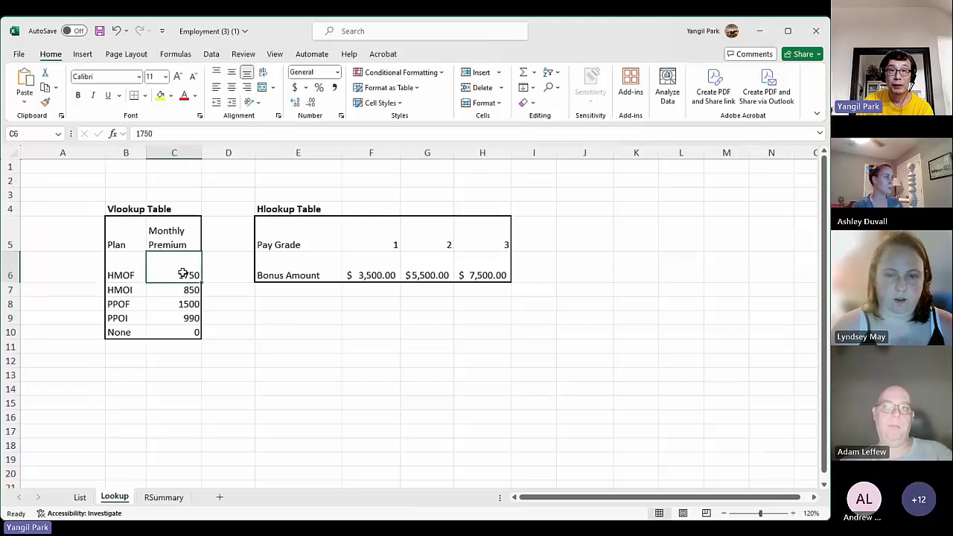
{"action": "left_click_drag", "start_coordinate": [146, 261], "coordinate": [181, 332]}
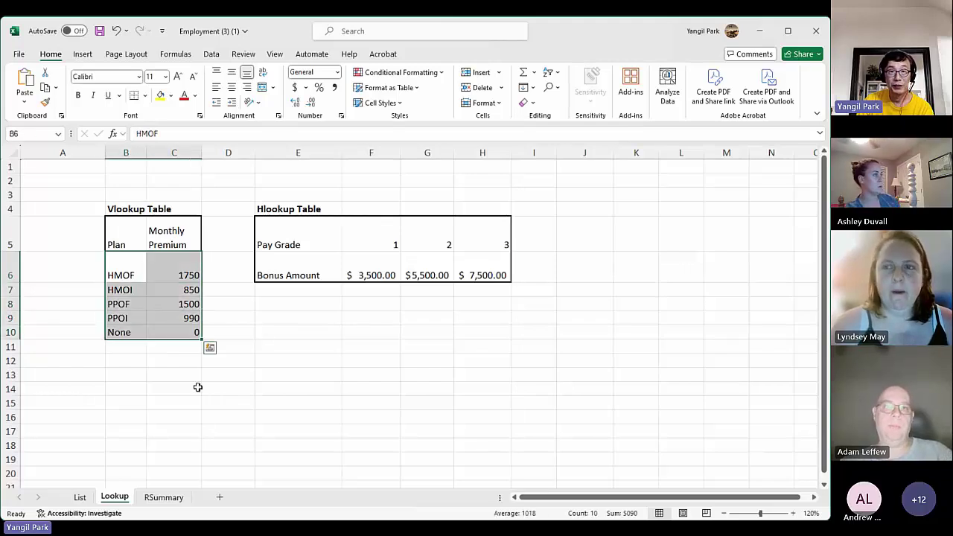
Start a VLOOKUP formula in Health Premium cell Q2 on the List sheet with Health Plan cell K2 as lookup value.
{"action": "left_click", "coordinate": [79, 497]}
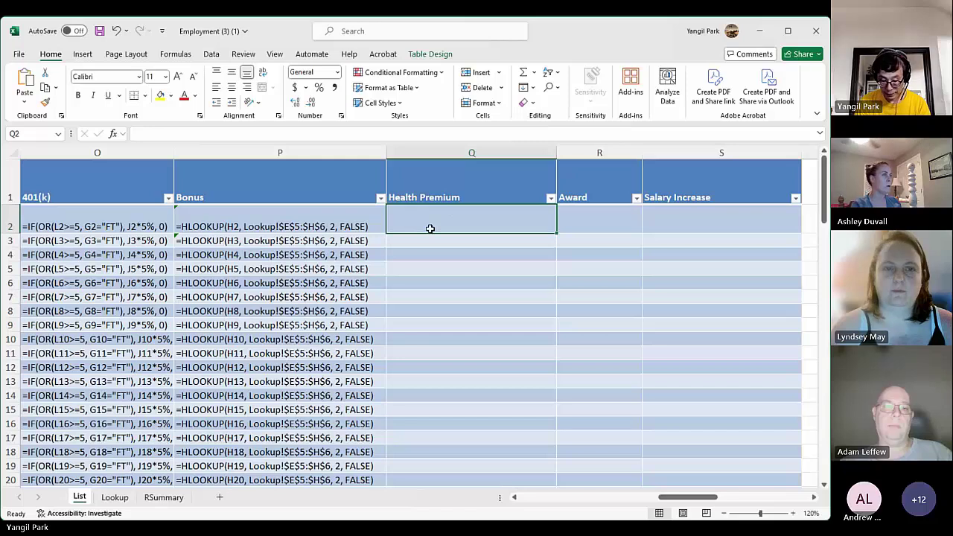
{"action": "type", "text": "=VLOO"}
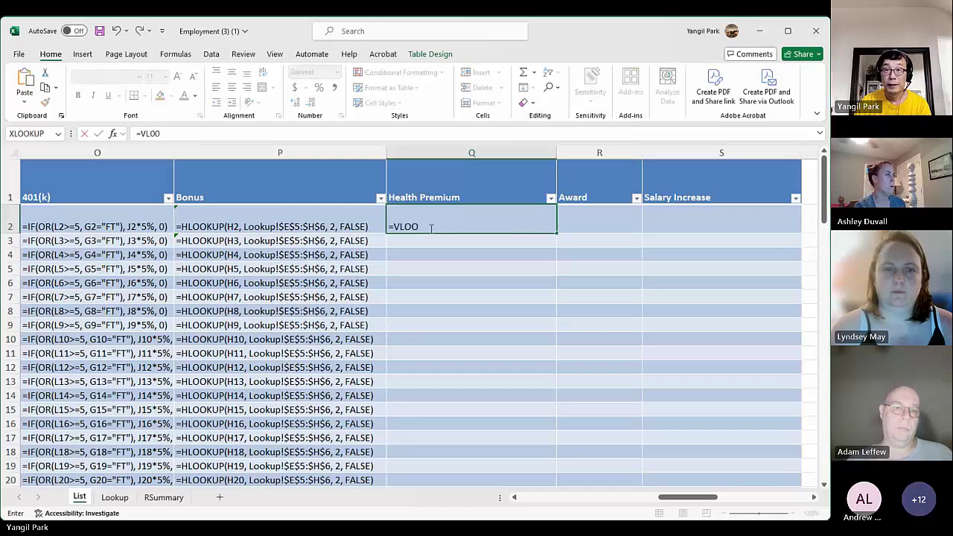
{"action": "type", "text": "KUP("}
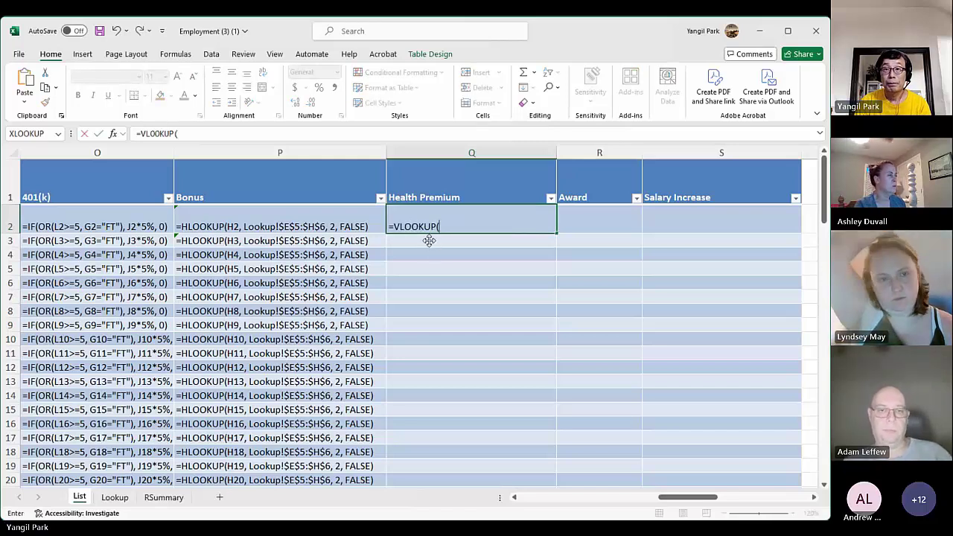
{"action": "mouse_move", "coordinate": [658, 499]}
{"action": "left_mouse_down"}
{"action": "mouse_move", "coordinate": [544, 513]}
{"action": "mouse_move", "coordinate": [673, 512]}
{"action": "left_mouse_up"}
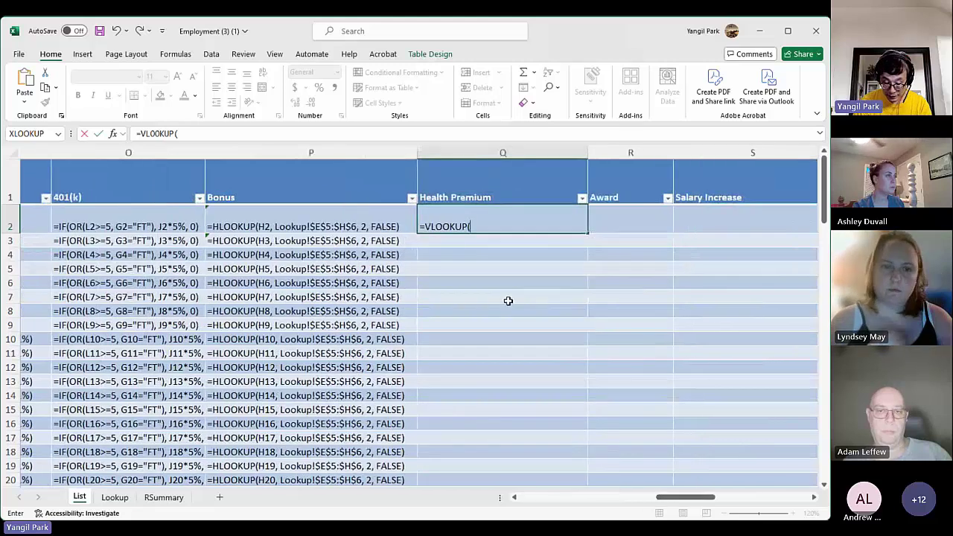
{"action": "type", "text": "K2,"}
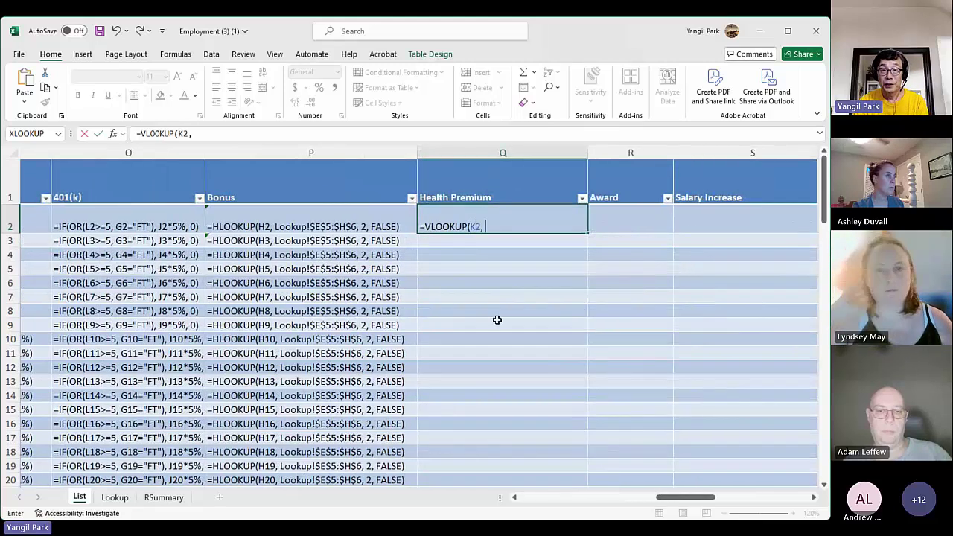
Complete the VLOOKUP arguments with the Vlookup Table range Lookup!B6:C10, column index 2 and FALSE for an exact match.
{"action": "left_click", "coordinate": [124, 501]}
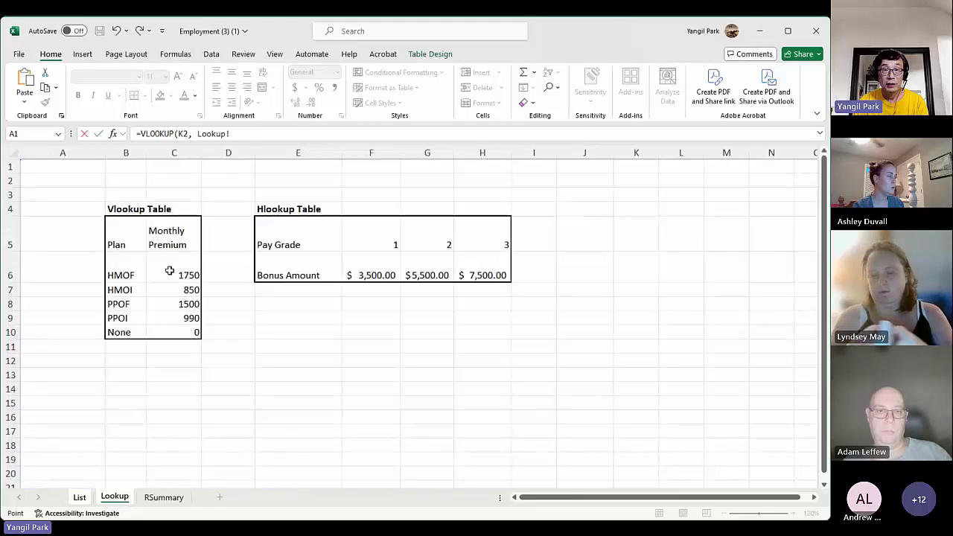
{"action": "left_click_drag", "start_coordinate": [137, 257], "coordinate": [179, 332]}
{"action": "type", "text": ", 2, FALWE"}
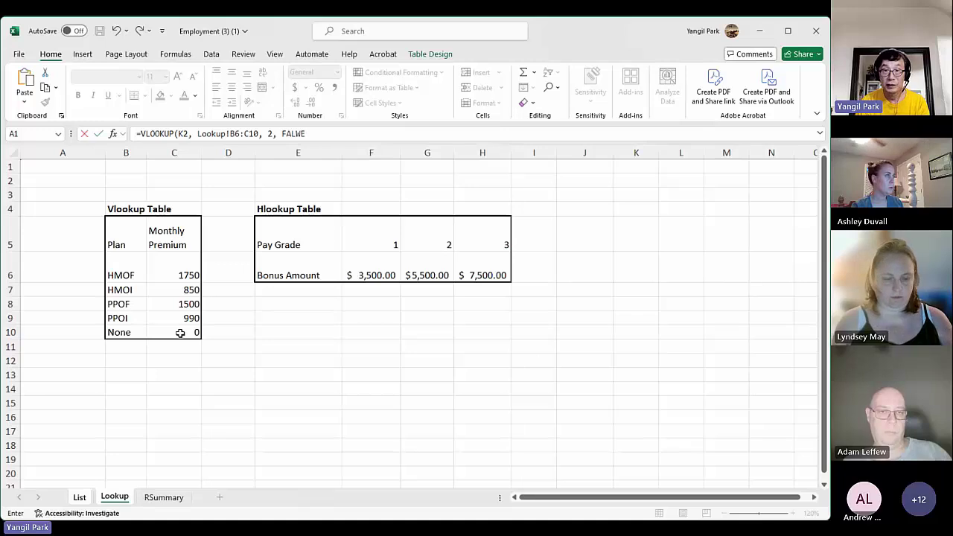
{"action": "key", "text": "BackSpace"}
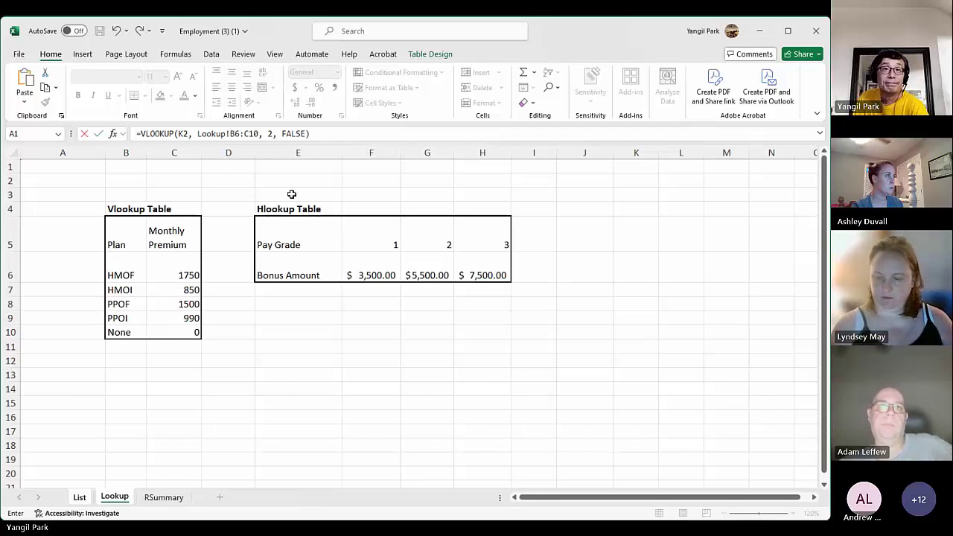
Make the VLOOKUP table range absolute as Lookup!$B$6:$C$10 and enter the formula to fill the Health Premium column.
{"action": "left_click", "coordinate": [232, 134]}
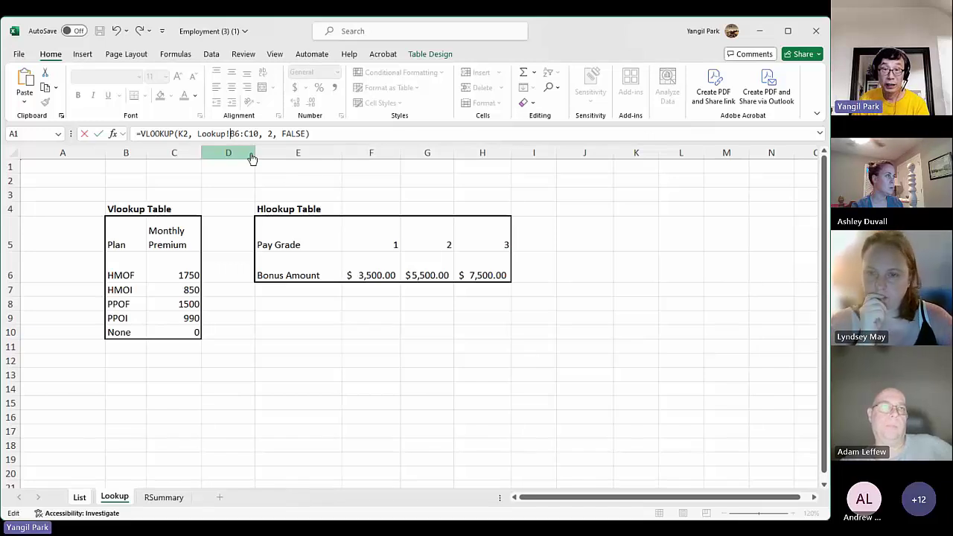
{"action": "key", "text": "F4"}
{"action": "key", "text": "F4"}
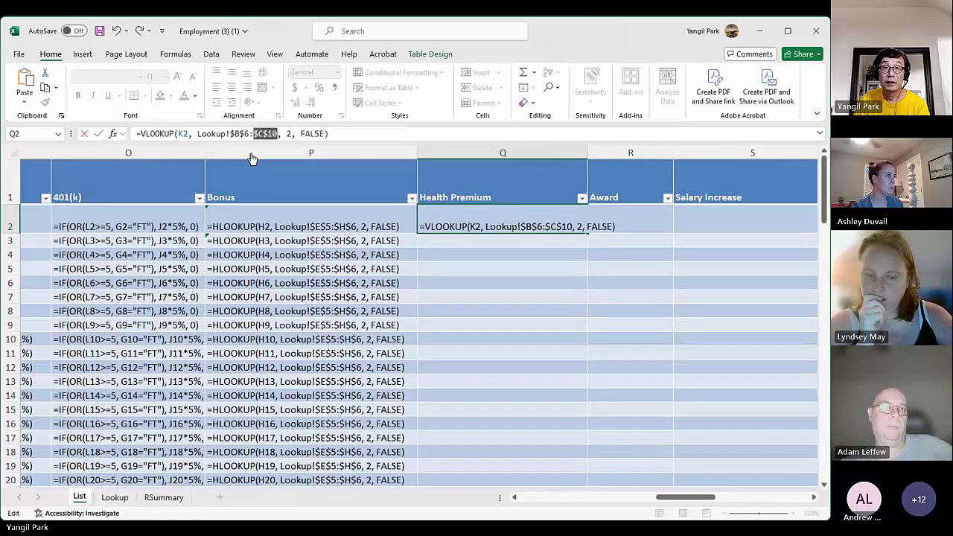
{"action": "key", "text": "Return"}
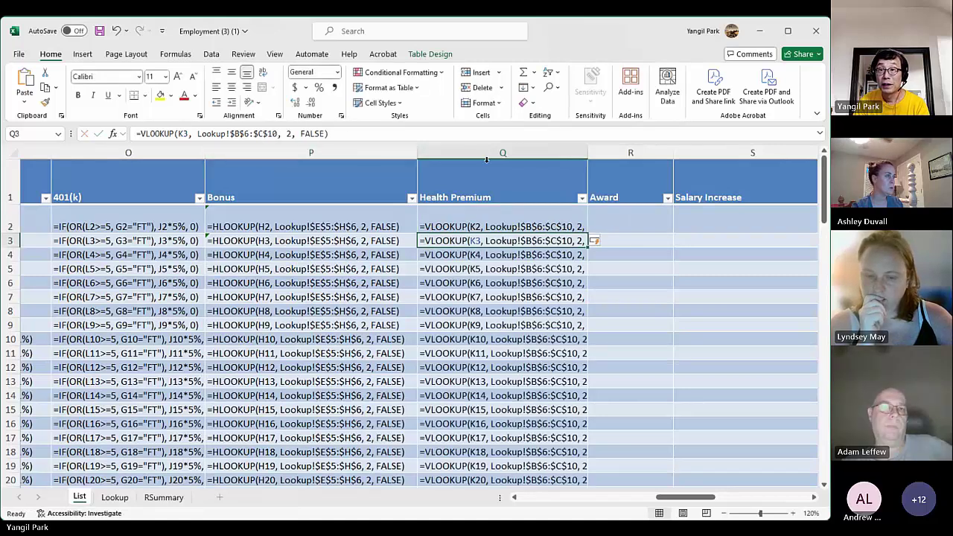
Fit the Health Premium column's width to its formulas and compare the sheet's formulas with their calculated results.
{"action": "double_click", "coordinate": [587, 156]}
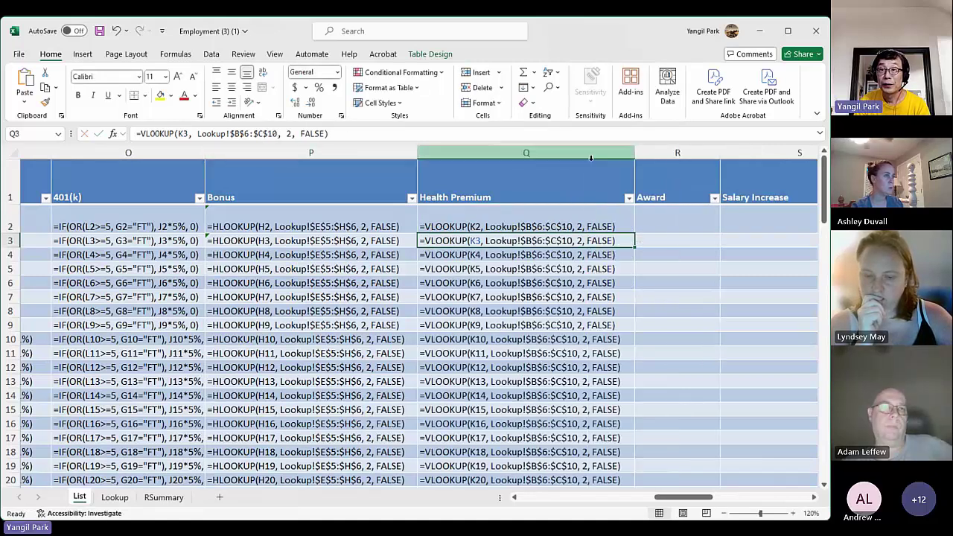
{"action": "left_click", "coordinate": [546, 215]}
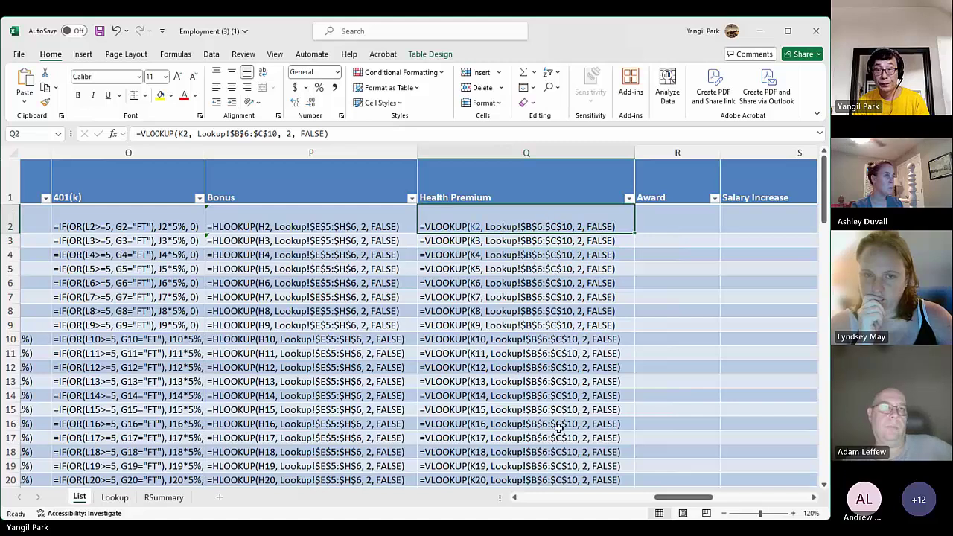
{"action": "key", "text": "ctrl+grave"}
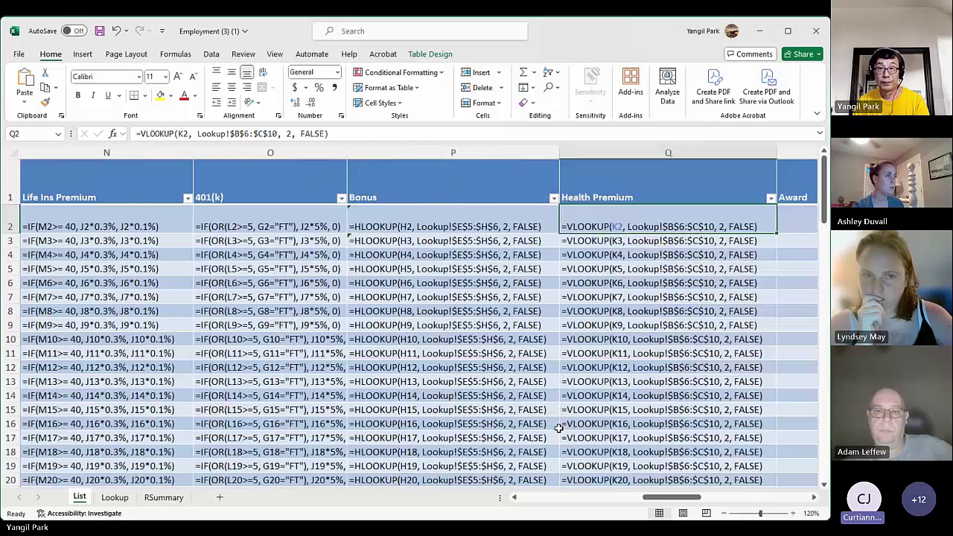
{"action": "key", "text": "ctrl+grave"}
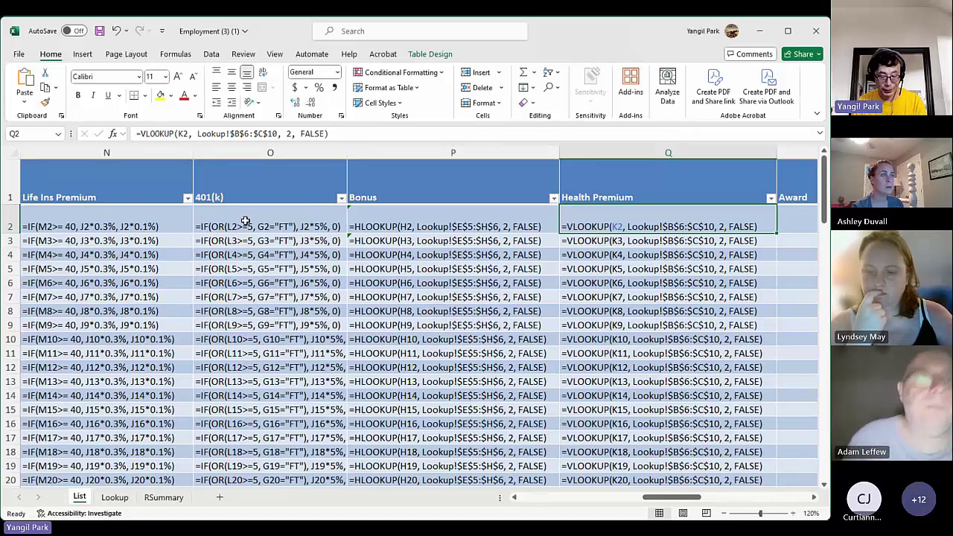
{"action": "key", "text": "ctrl+grave"}
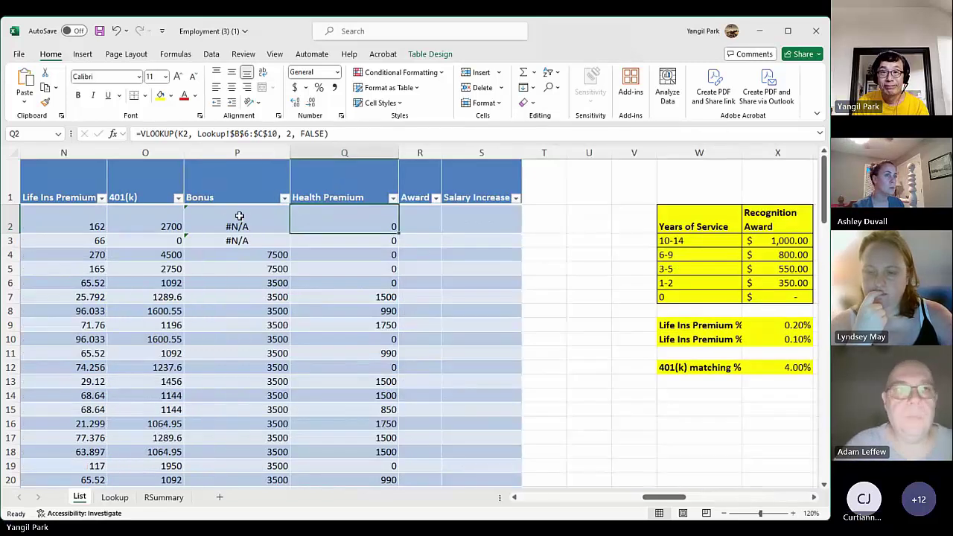
{"action": "key", "text": "ctrl+grave"}
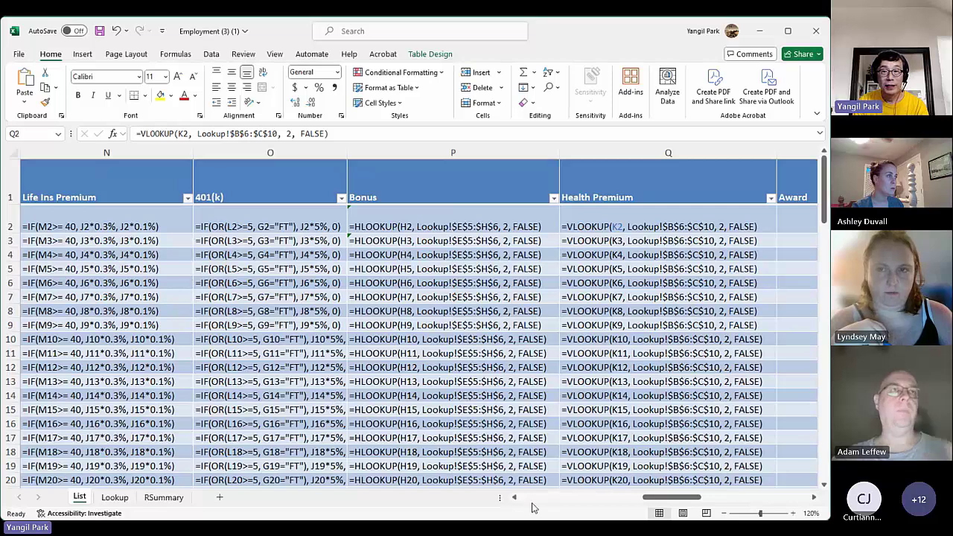
Examine the Years of Service and Recognition Award table in W2:X7 as the basis for the Award column.
{"action": "left_click_drag", "start_coordinate": [658, 497], "coordinate": [720, 504]}
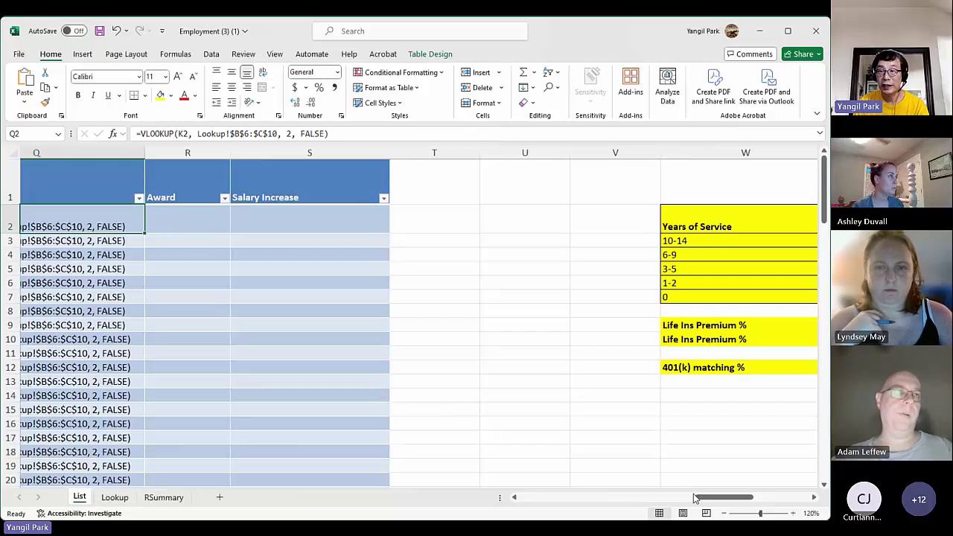
{"action": "left_click_drag", "start_coordinate": [716, 504], "coordinate": [738, 504]}
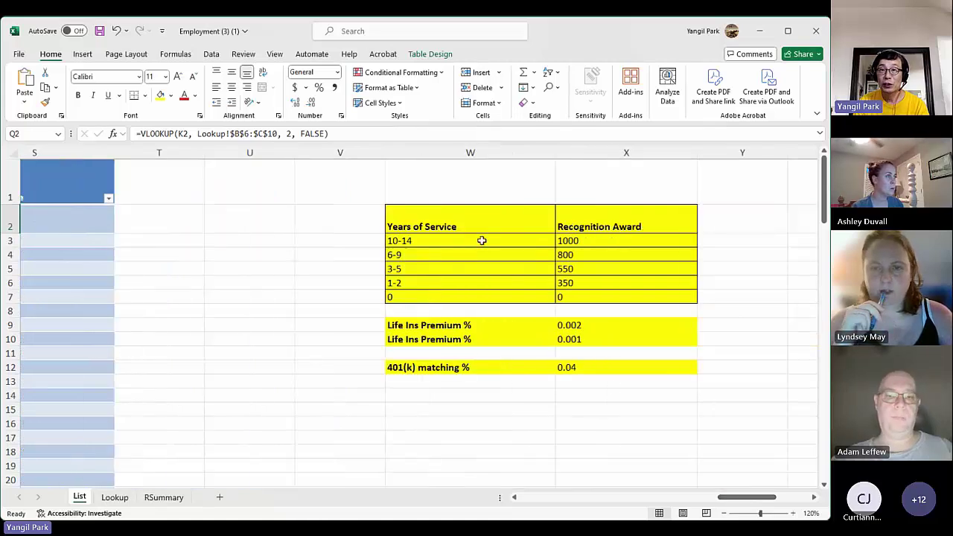
{"action": "left_click", "coordinate": [632, 240]}
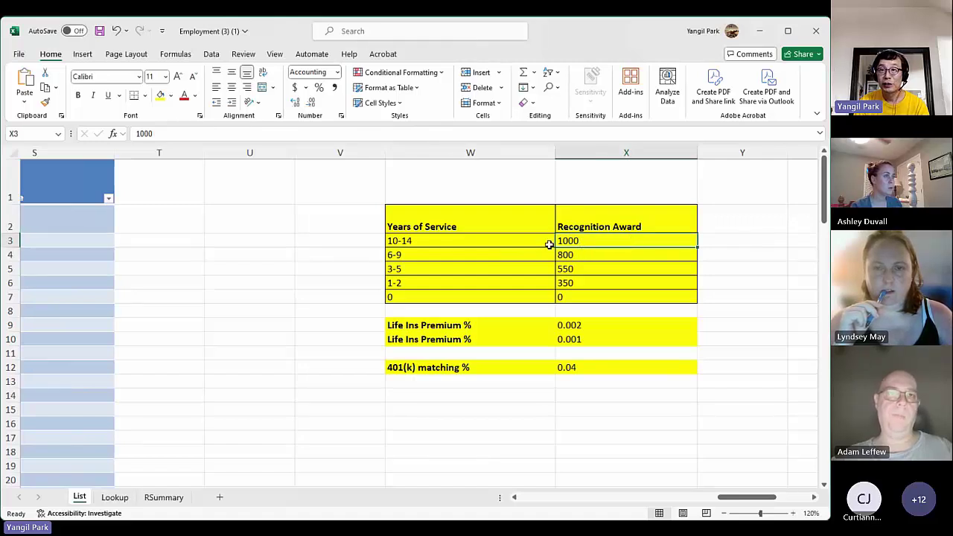
{"action": "left_click_drag", "start_coordinate": [523, 238], "coordinate": [617, 294]}
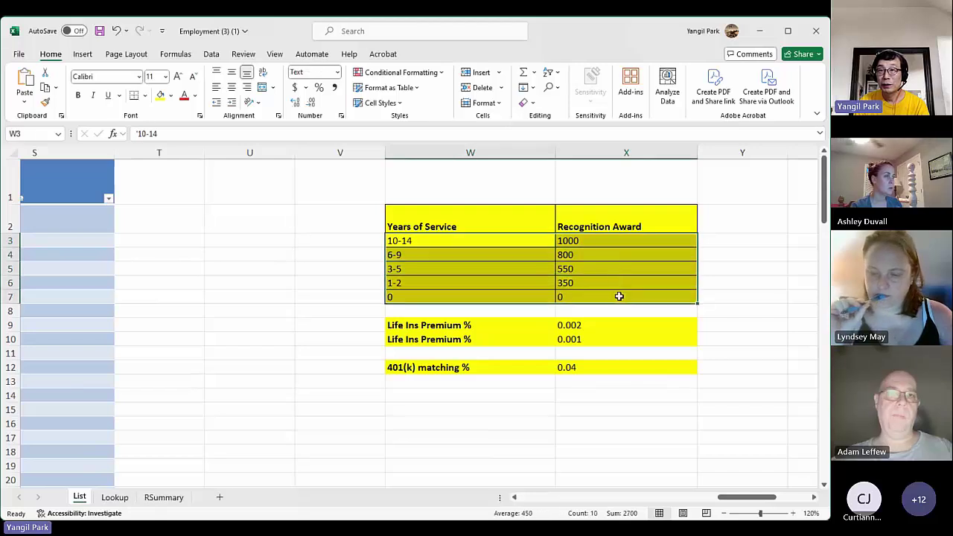
{"action": "left_click", "coordinate": [463, 242]}
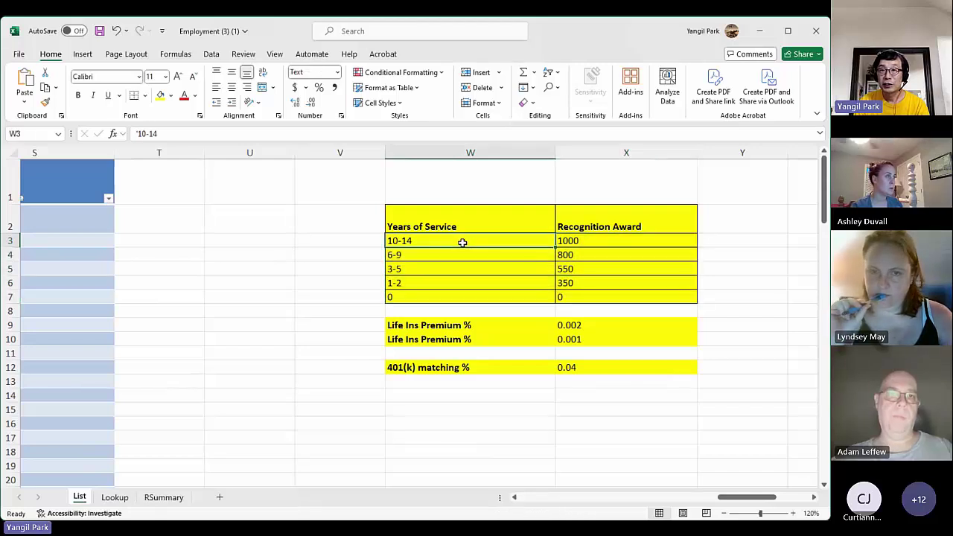
Review the recognition award amounts for the 10-14 and 6-9 years of service tiers.
{"action": "left_click", "coordinate": [604, 241]}
{"action": "left_click", "coordinate": [453, 260]}
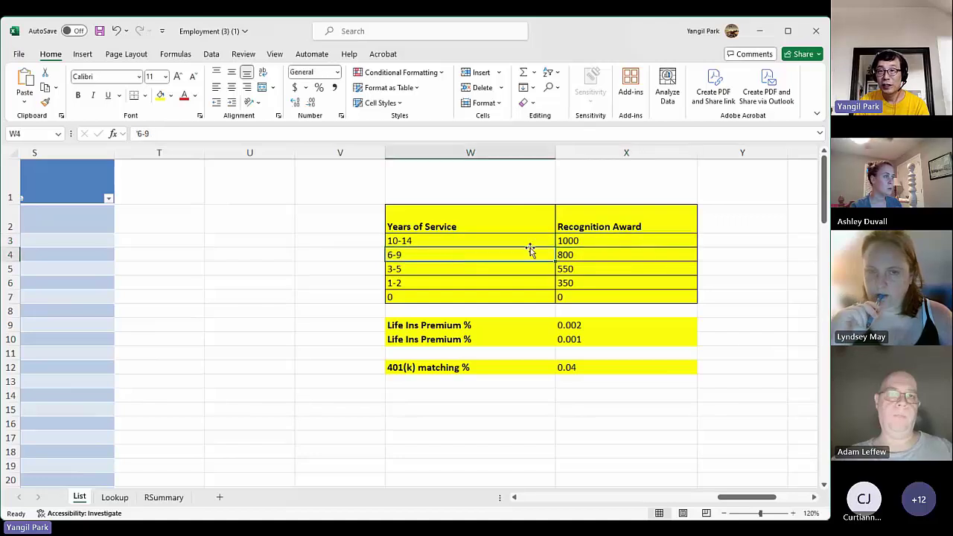
{"action": "left_click", "coordinate": [591, 253]}
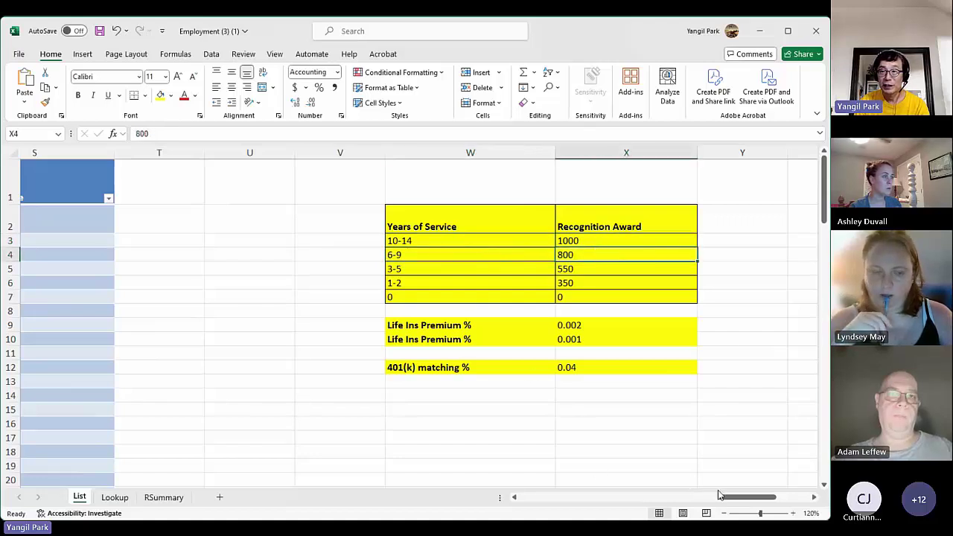
Narrow column W so the Years of Service table fits in view beside the Award column.
{"action": "left_click_drag", "start_coordinate": [722, 497], "coordinate": [719, 499]}
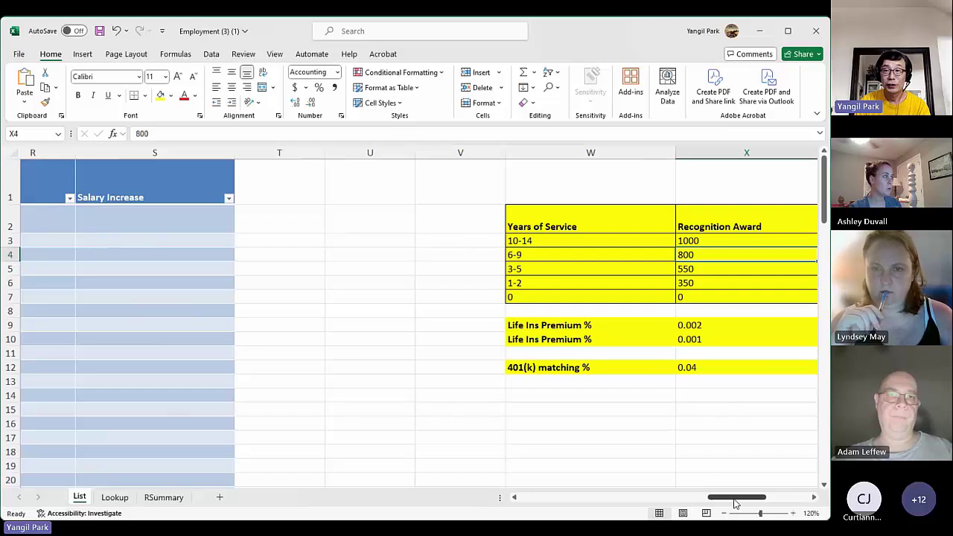
{"action": "left_click_drag", "start_coordinate": [735, 499], "coordinate": [733, 499]}
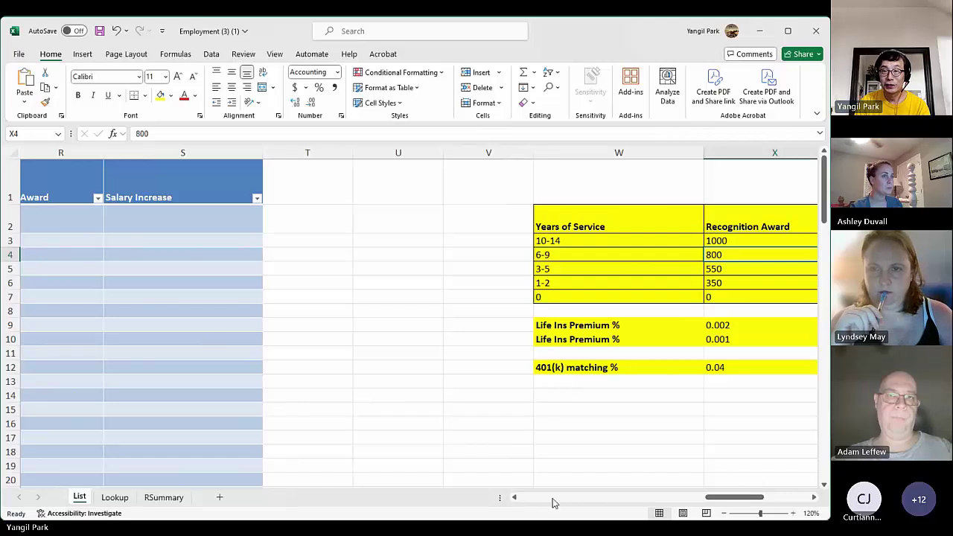
{"action": "left_click", "coordinate": [514, 498]}
{"action": "left_click", "coordinate": [514, 498]}
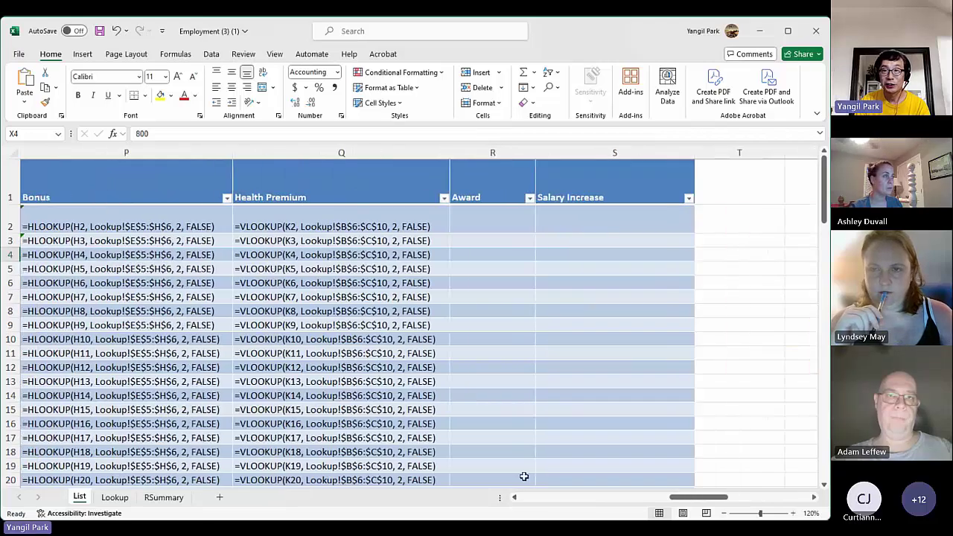
{"action": "left_click_drag", "start_coordinate": [684, 498], "coordinate": [717, 501]}
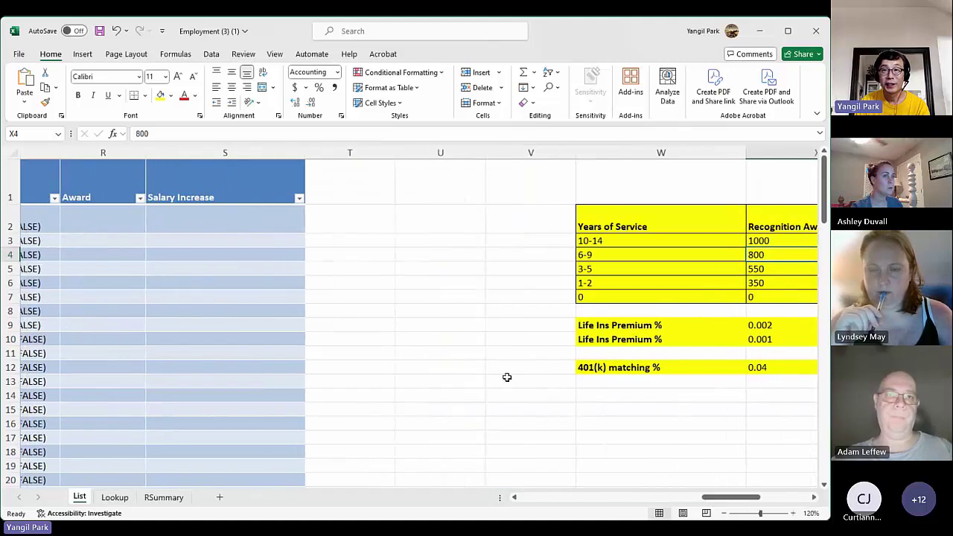
{"action": "left_click_drag", "start_coordinate": [744, 152], "coordinate": [687, 161]}
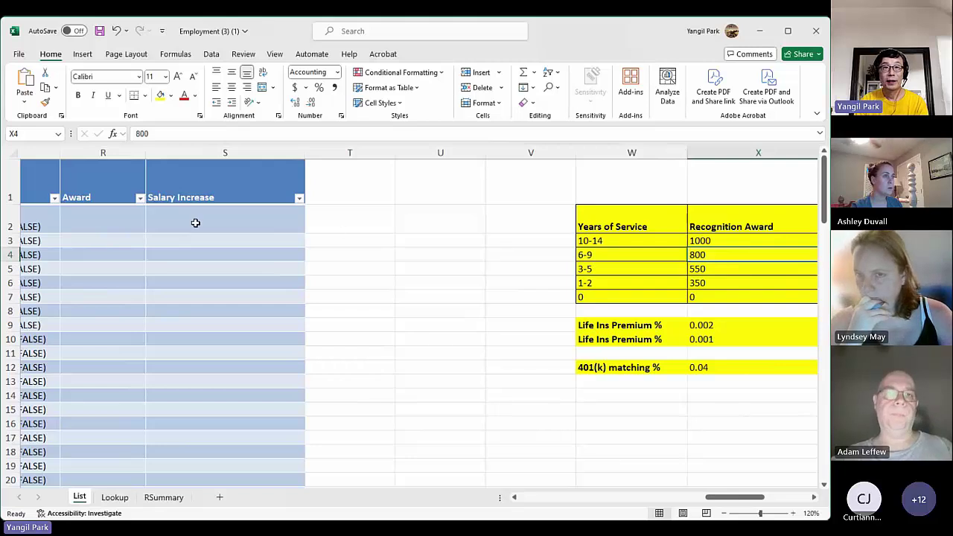
In Award cell R2, begin an IF formula that returns X3 when L2 is greater than 9.
{"action": "left_click", "coordinate": [116, 222]}
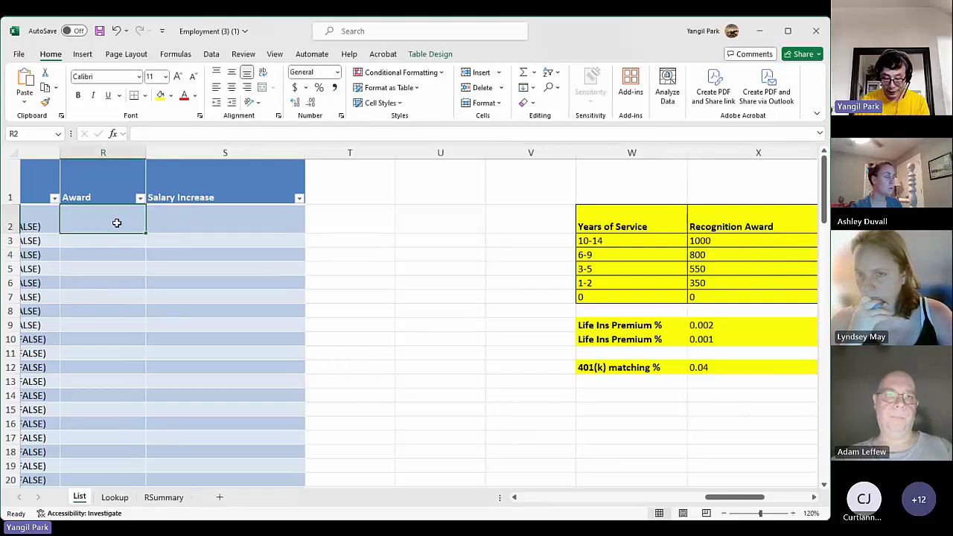
{"action": "type", "text": "=IF("}
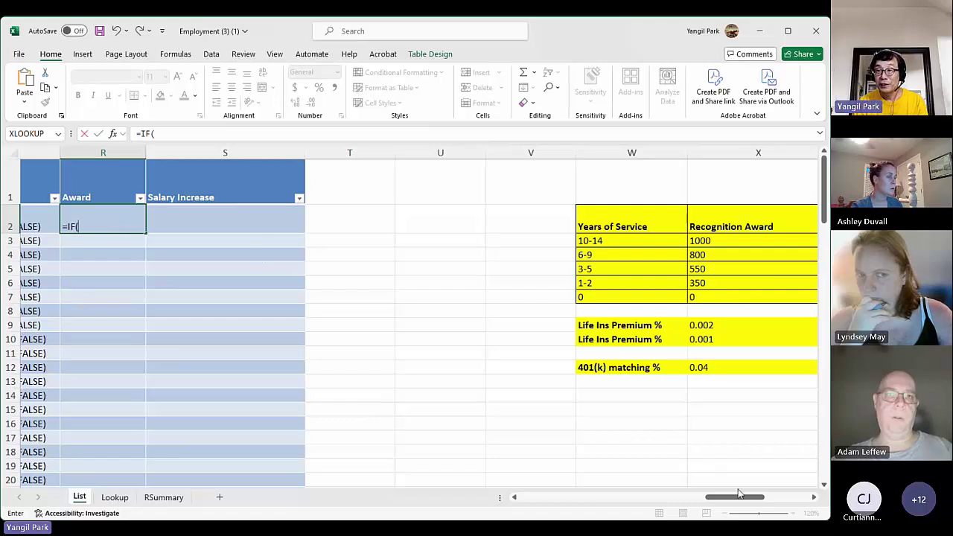
{"action": "left_click_drag", "start_coordinate": [739, 496], "coordinate": [594, 508]}
{"action": "left_click_drag", "start_coordinate": [596, 508], "coordinate": [716, 503]}
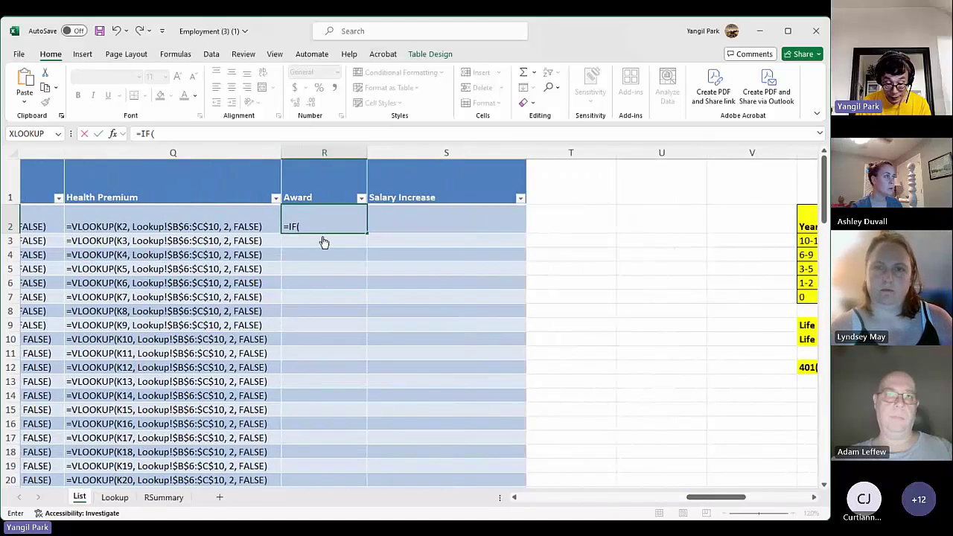
{"action": "type", "text": "L2"}
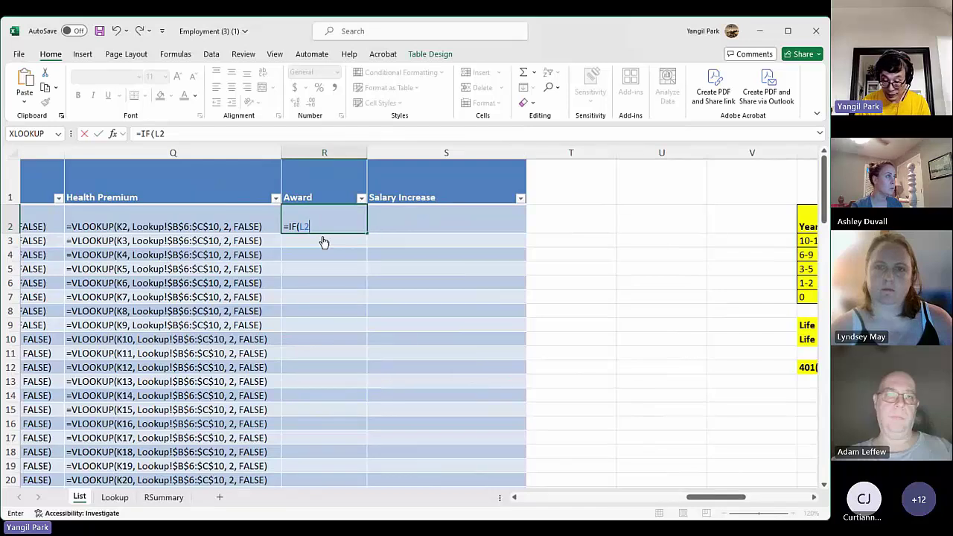
{"action": "type", "text": ">"}
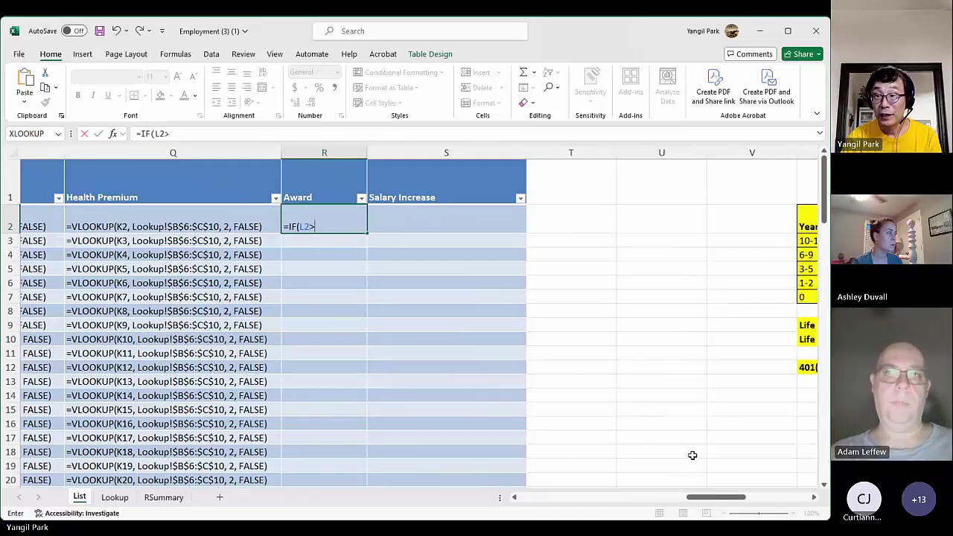
{"action": "left_click_drag", "start_coordinate": [706, 498], "coordinate": [720, 502]}
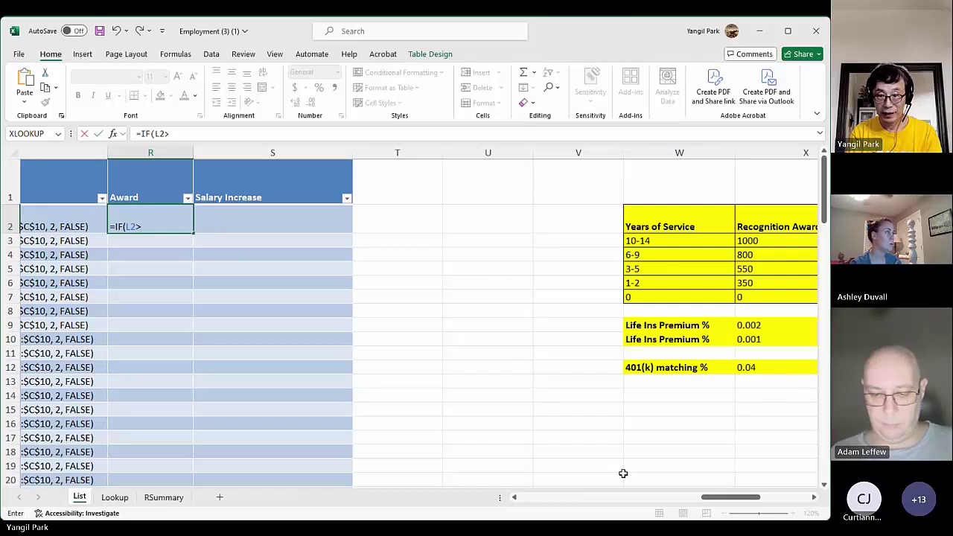
{"action": "type", "text": "9"}
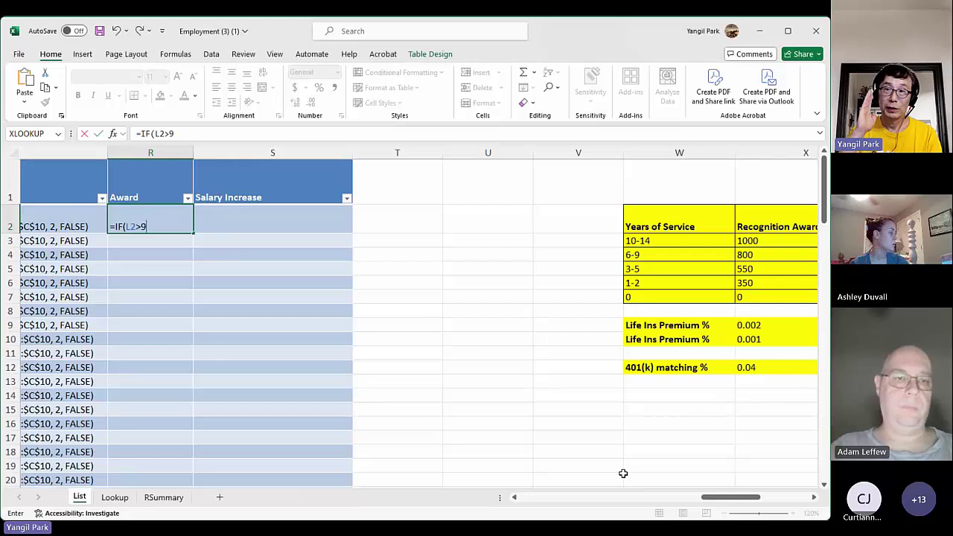
{"action": "type", "text": ","}
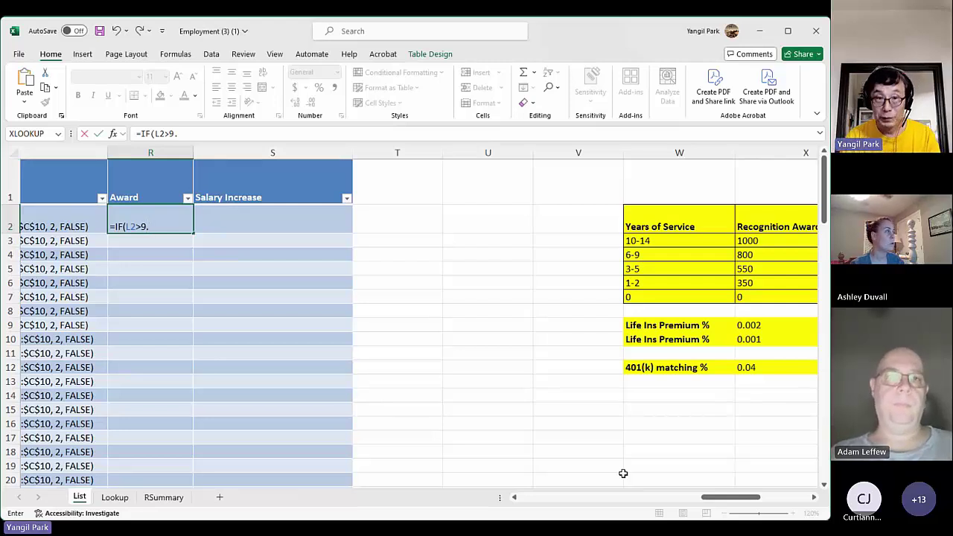
{"action": "type", "text": ","}
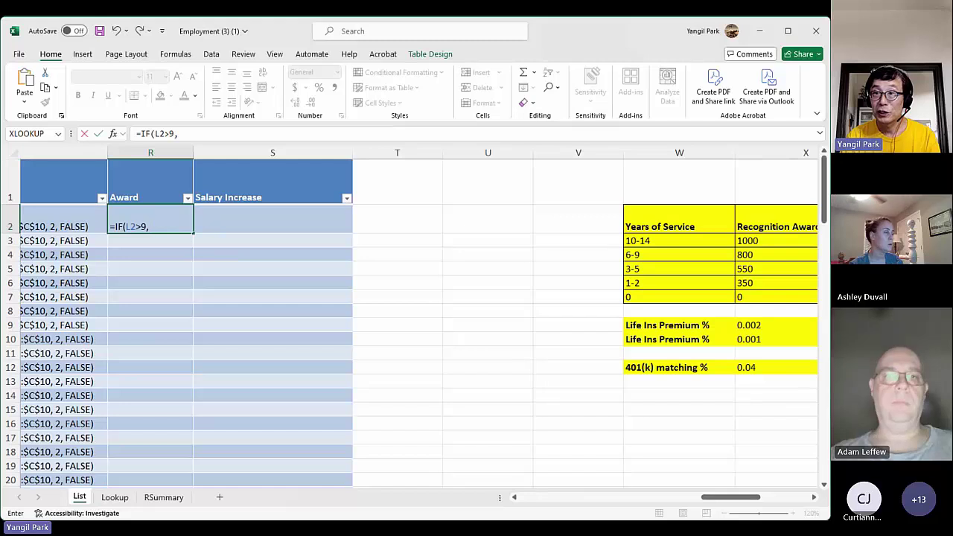
{"action": "left_click", "coordinate": [787, 240]}
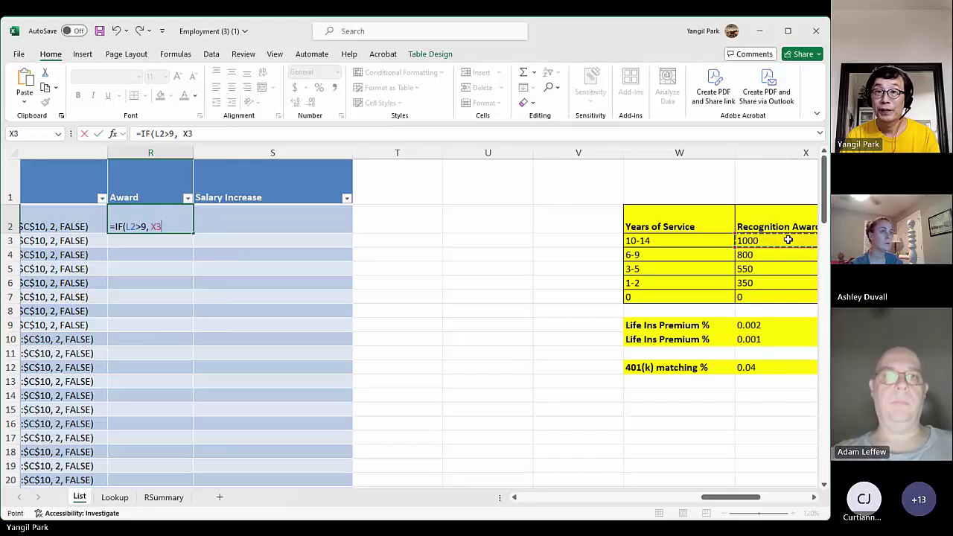
{"action": "type", "text": ","}
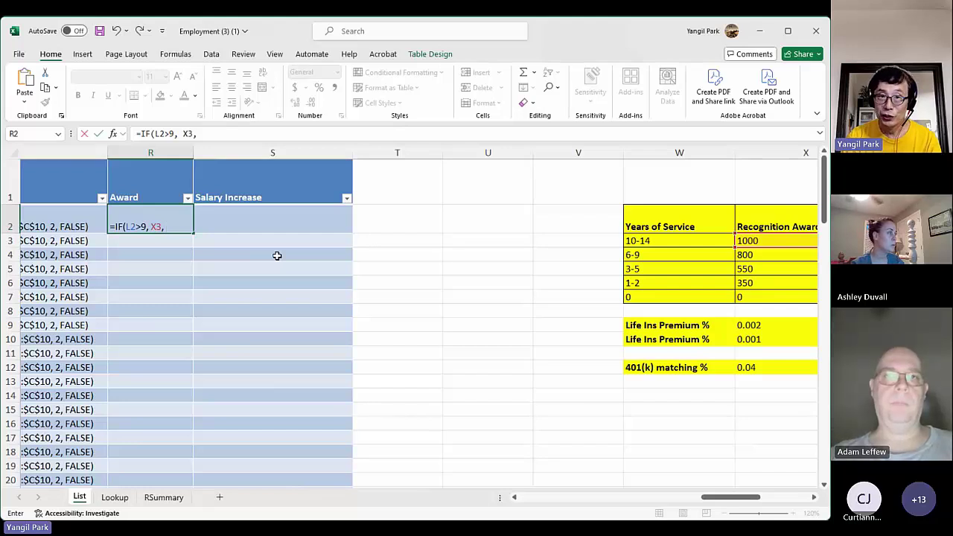
Nest a second IF in the R2 formula that returns X4 when L2 is greater than 5.
{"action": "type", "text": "IF("}
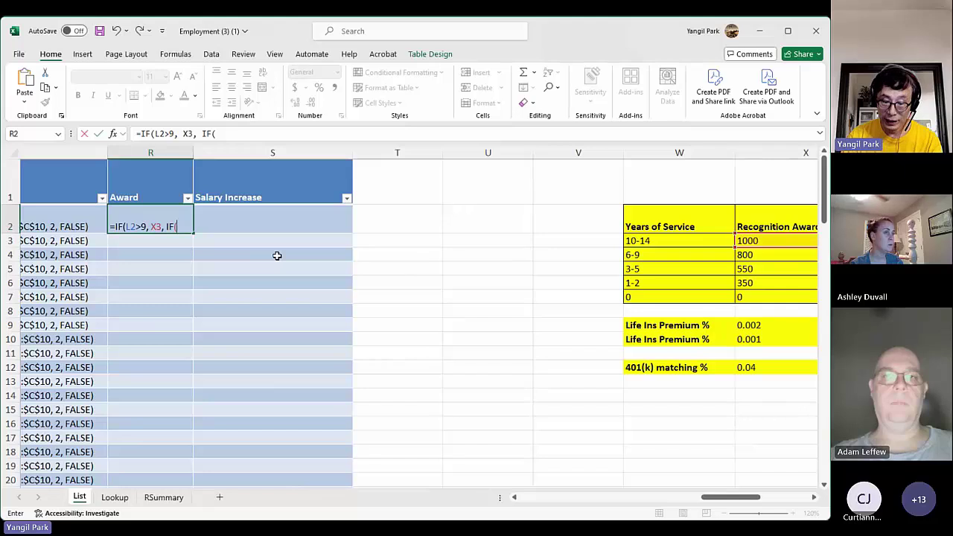
{"action": "type", "text": "L2"}
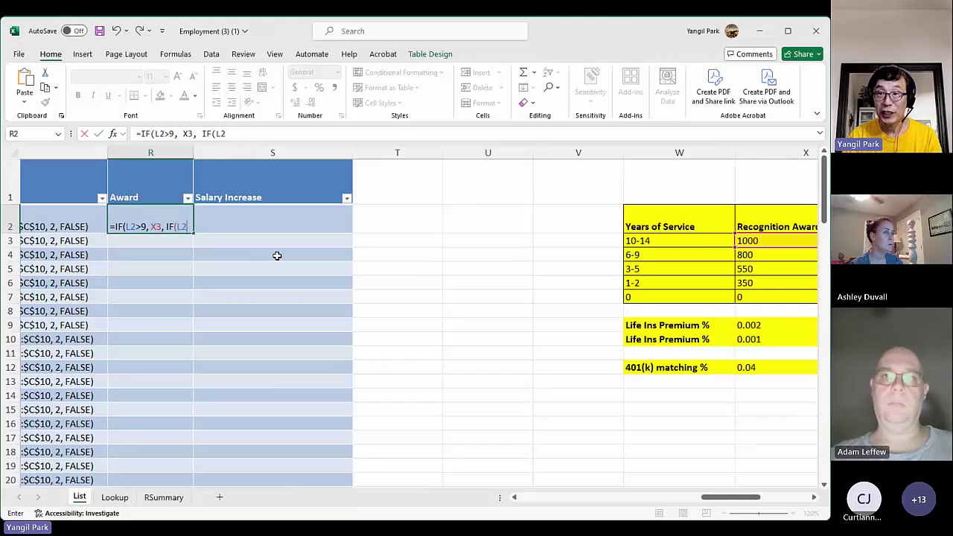
{"action": "type", "text": ">"}
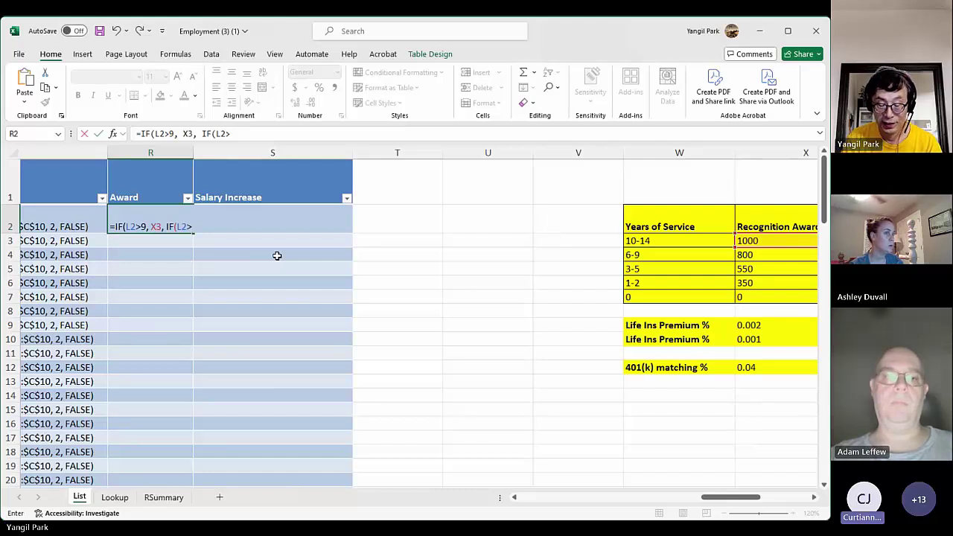
{"action": "type", "text": "5"}
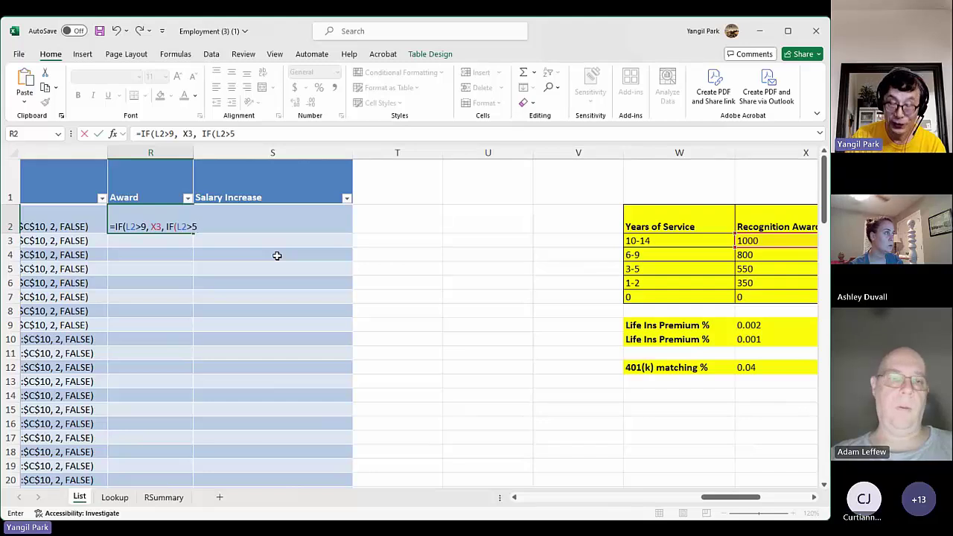
{"action": "type", "text": ","}
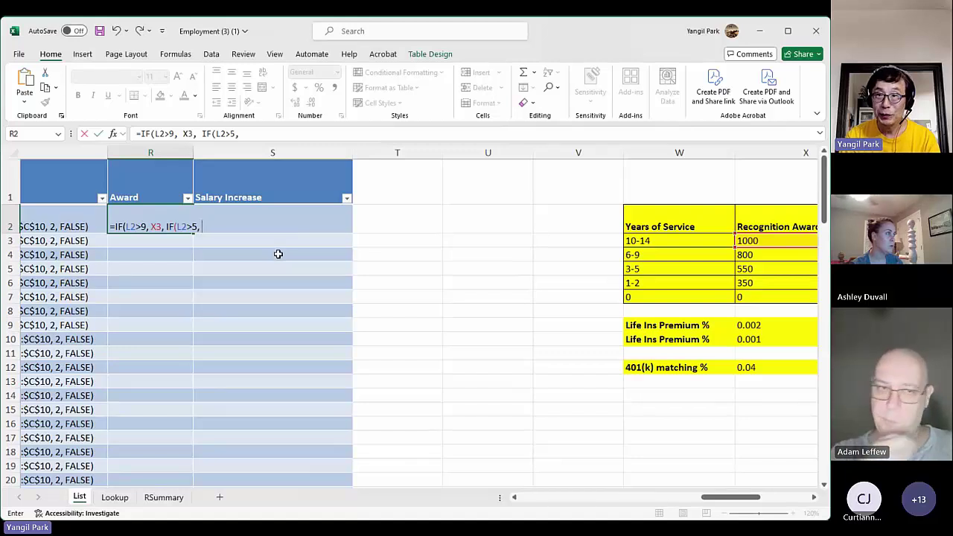
{"action": "left_click", "coordinate": [737, 254]}
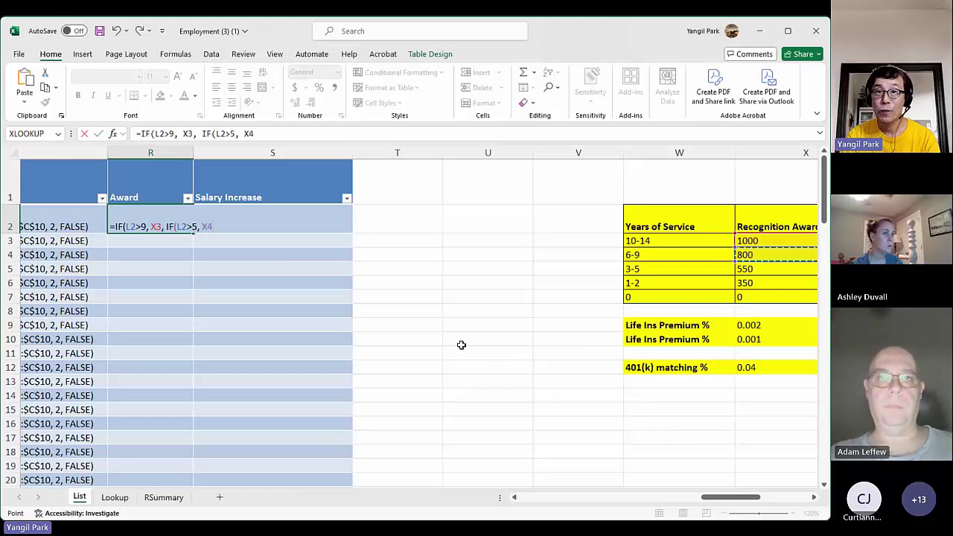
{"action": "type", "text": ", "}
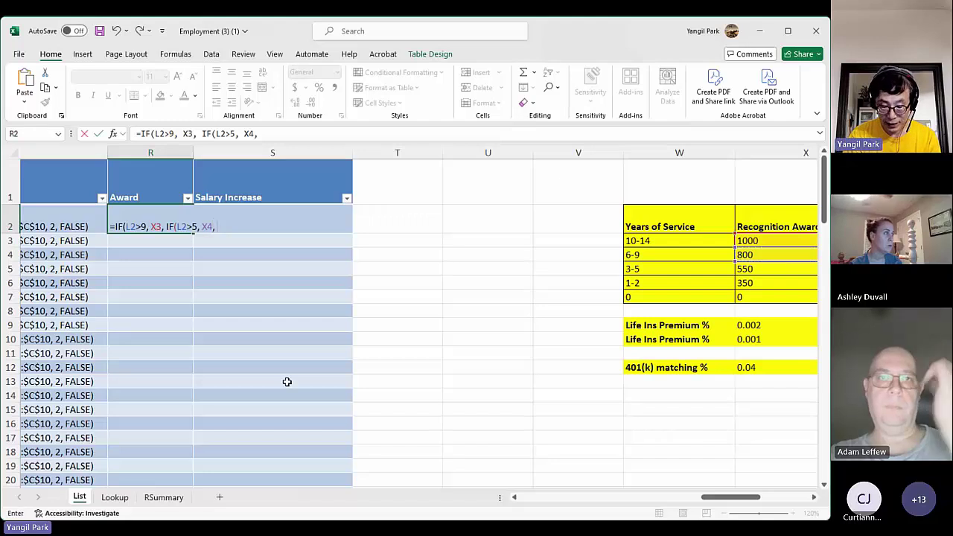
Nest a third IF in the R2 formula that returns X5 when L2 is greater than 2.
{"action": "type", "text": "IF("}
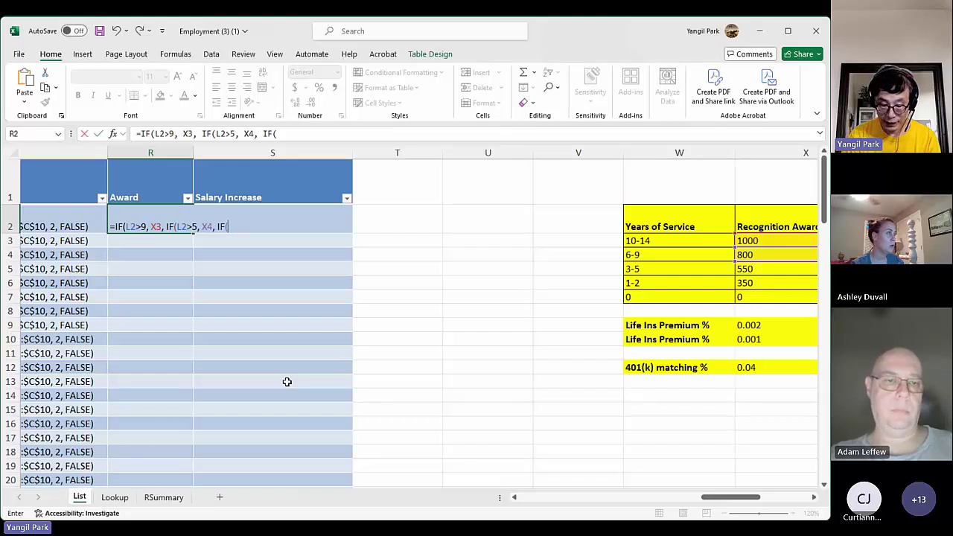
{"action": "type", "text": "L2"}
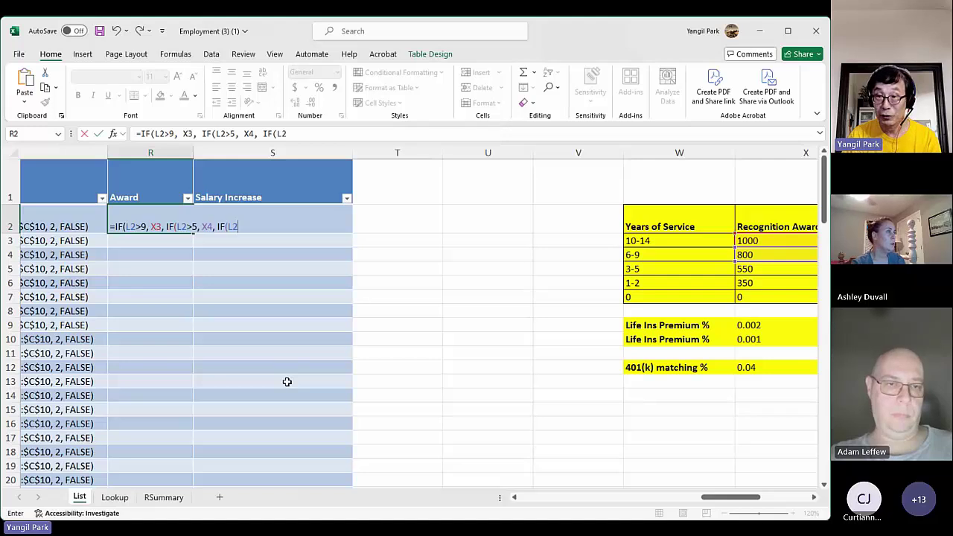
{"action": "type", "text": ">"}
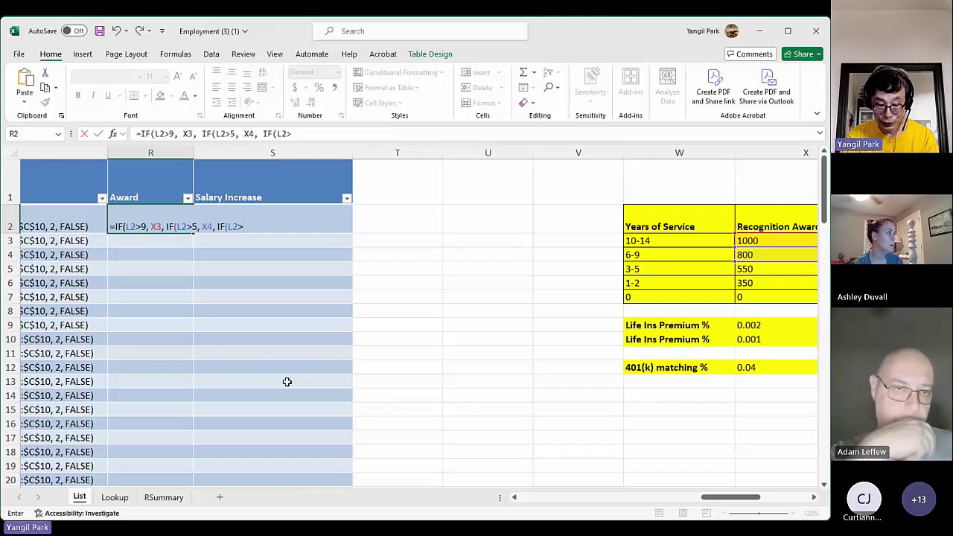
{"action": "type", "text": "2,"}
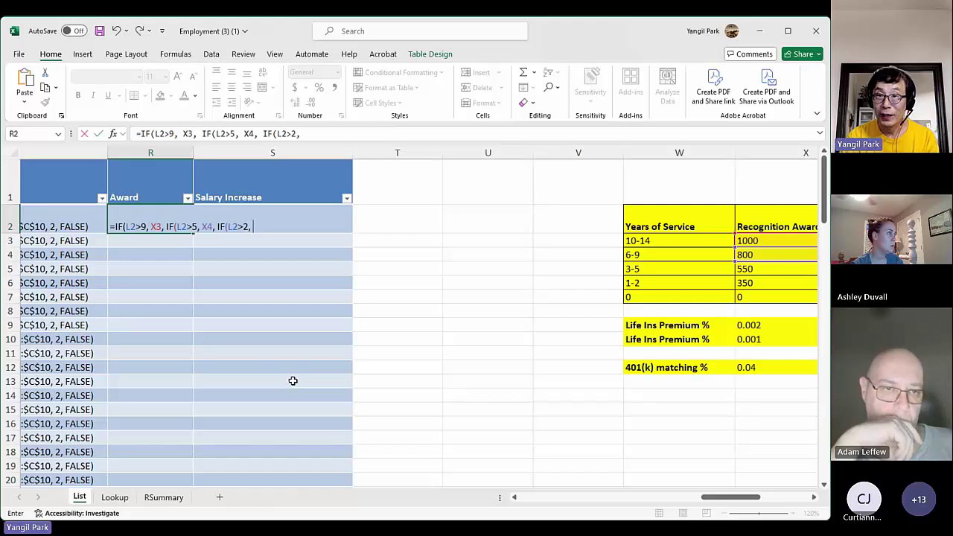
{"action": "left_click", "coordinate": [767, 270]}
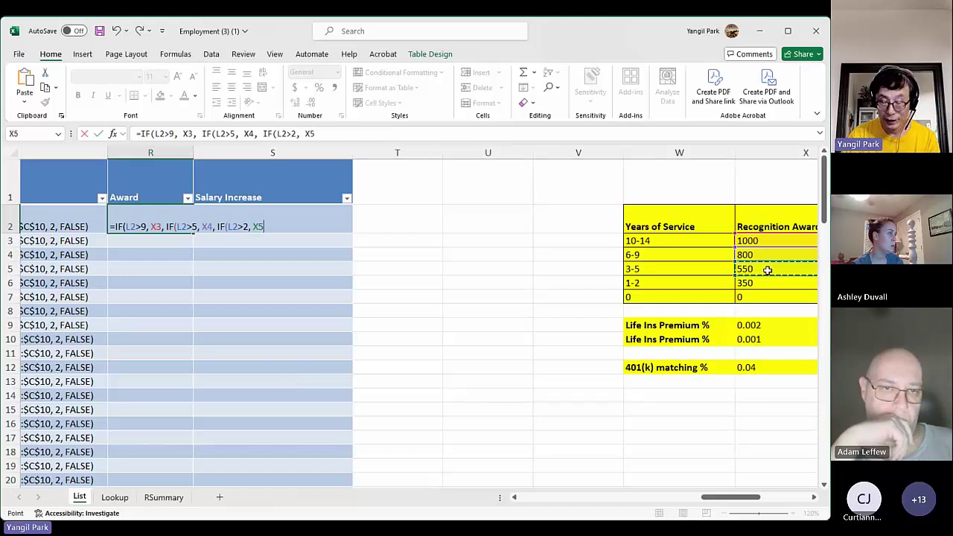
Append the condition L2>0 to the R2 Award formula, with X6 as its result and X7 as the fallback.
{"action": "type", "text": ", L2>"}
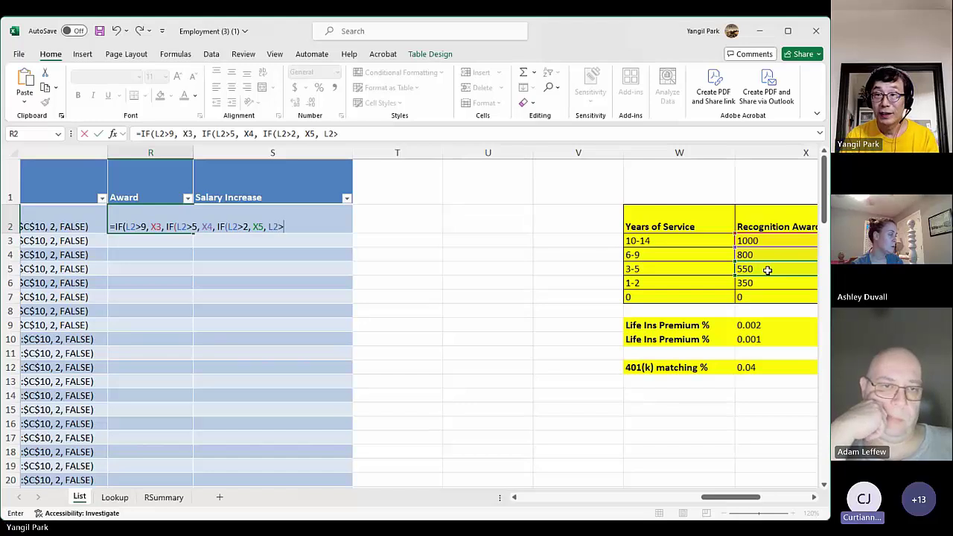
{"action": "type", "text": "0,"}
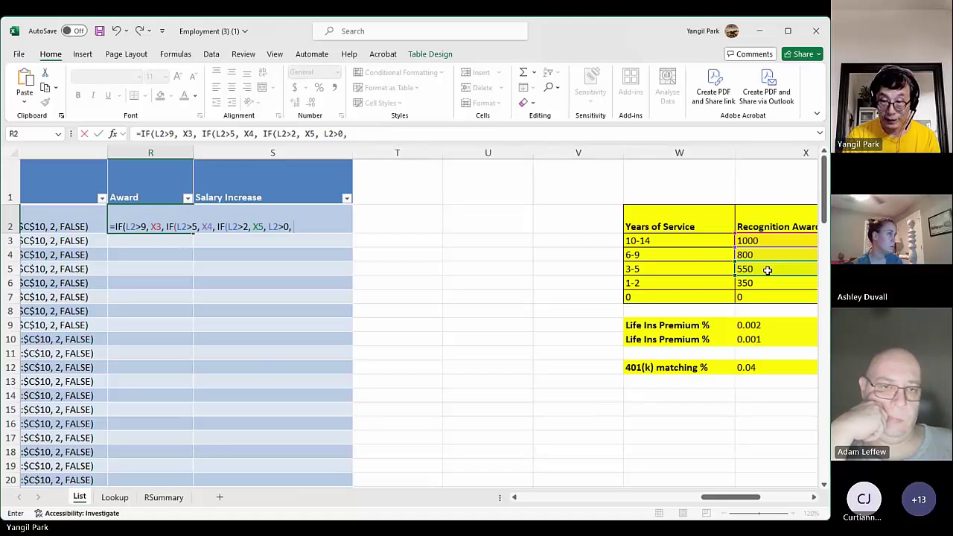
{"action": "left_click", "coordinate": [796, 286]}
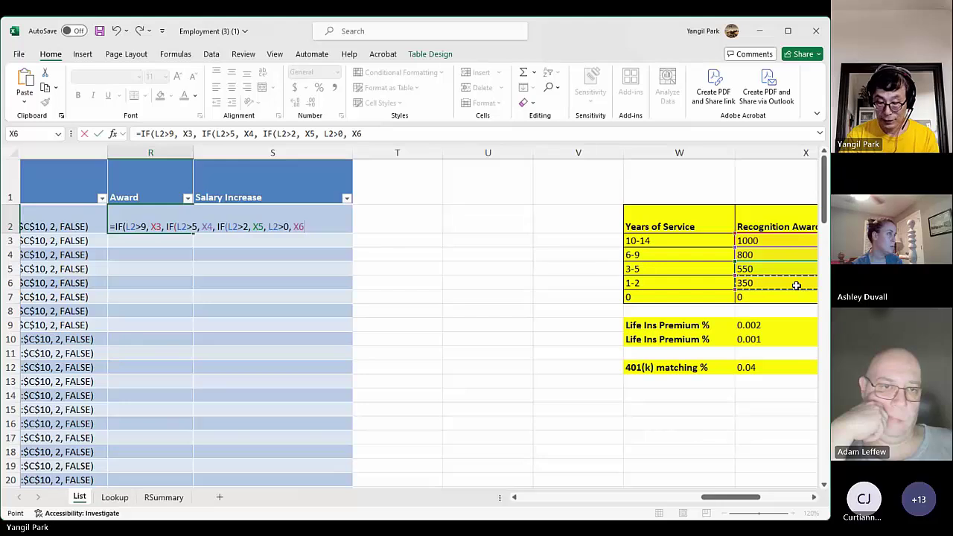
{"action": "type", "text": ","}
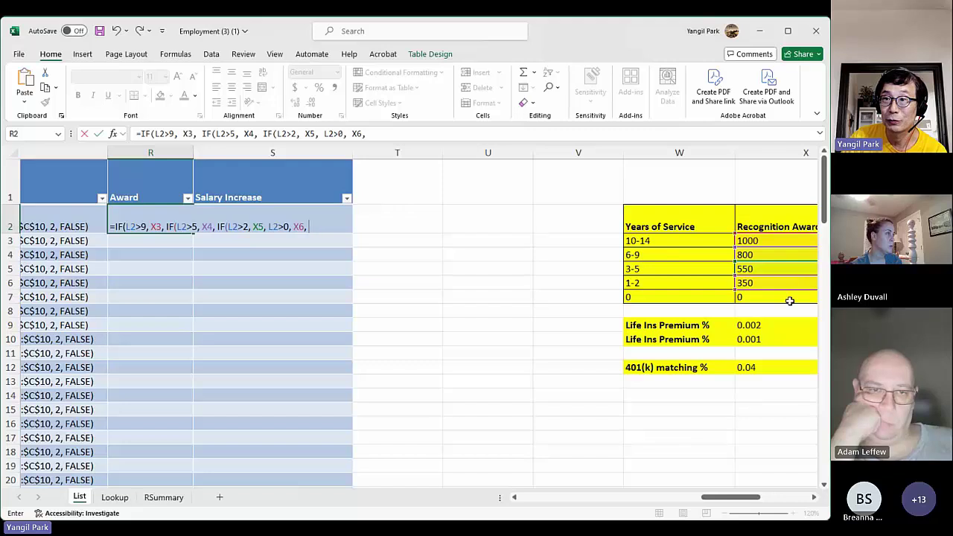
{"action": "left_click", "coordinate": [790, 300]}
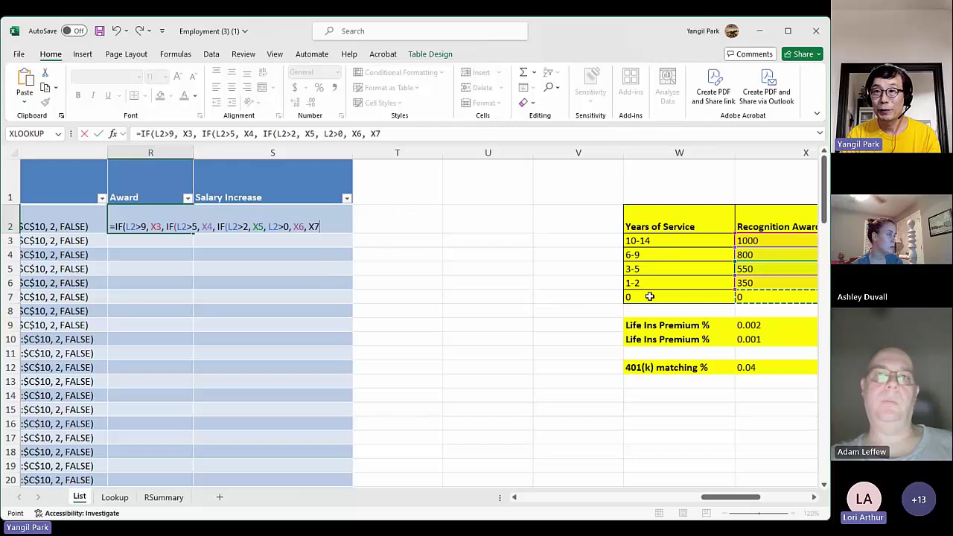
Insert the missing IF( before L2>0, close all four nested IFs and enter the Award formula.
{"action": "left_click", "coordinate": [268, 226]}
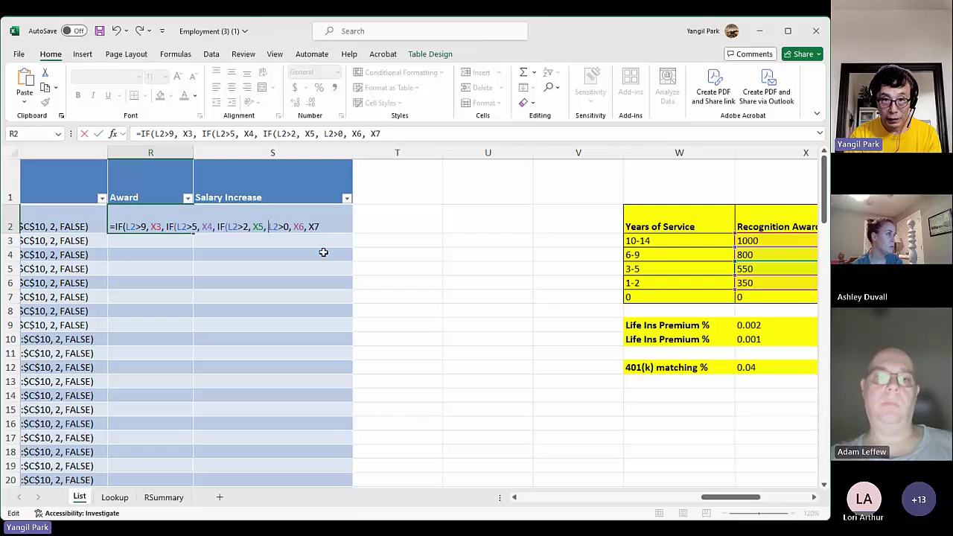
{"action": "type", "text": "I"}
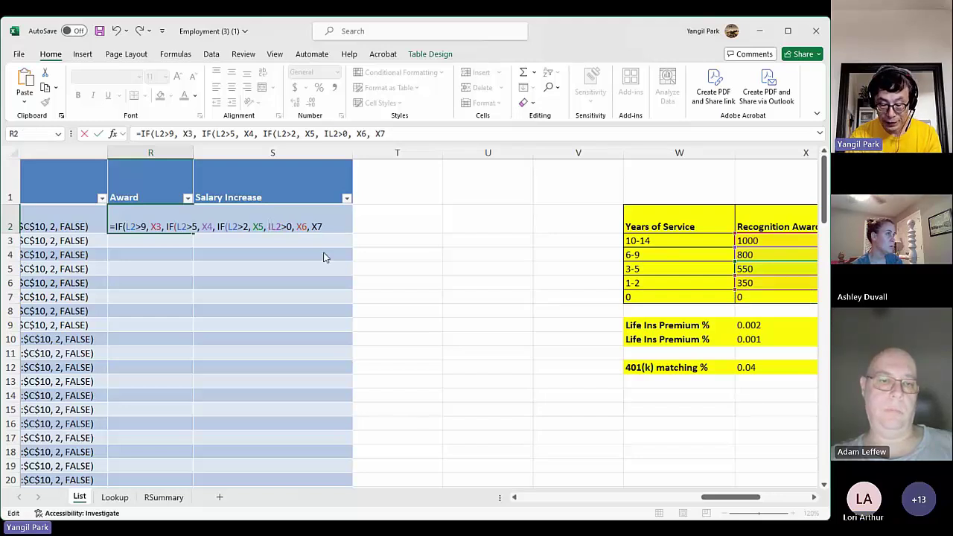
{"action": "type", "text": "F("}
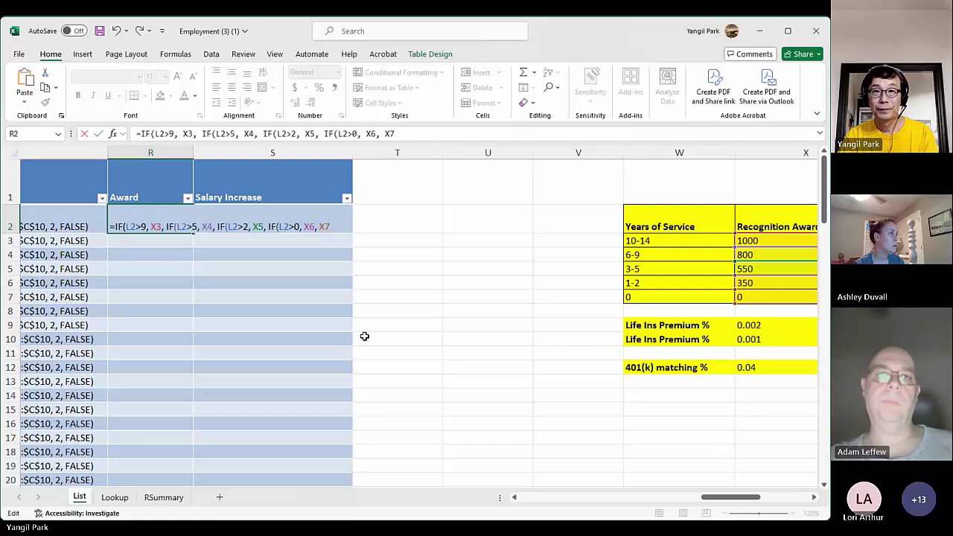
{"action": "type", "text": ")"}
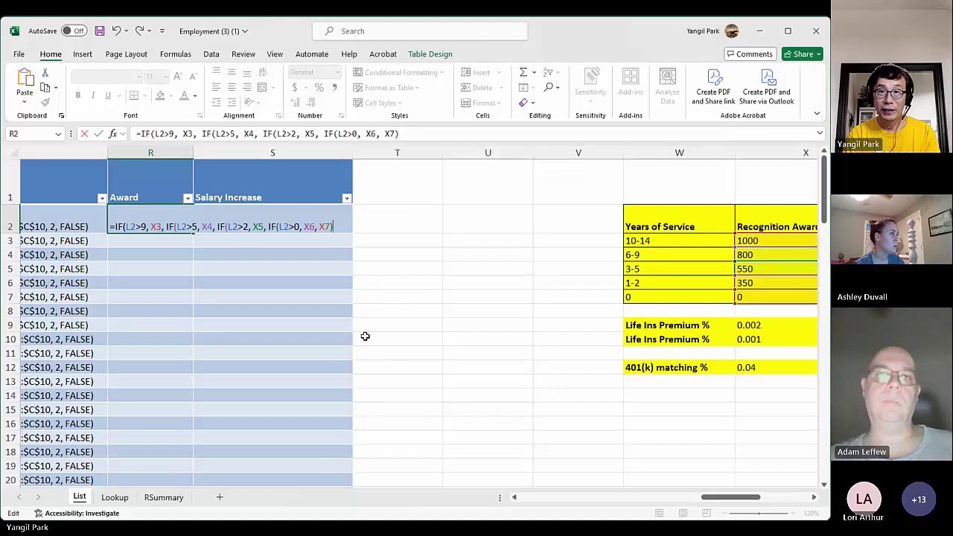
{"action": "type", "text": ")"}
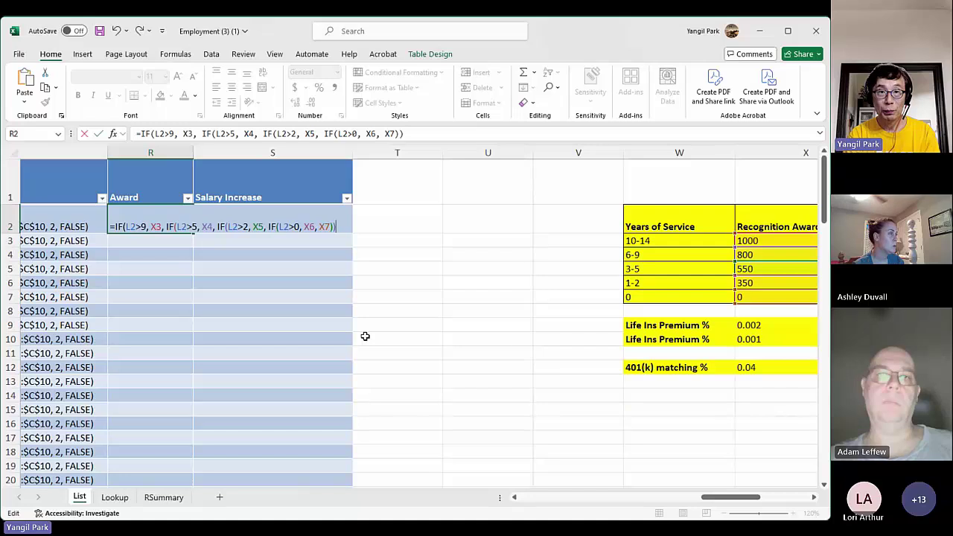
{"action": "type", "text": ")"}
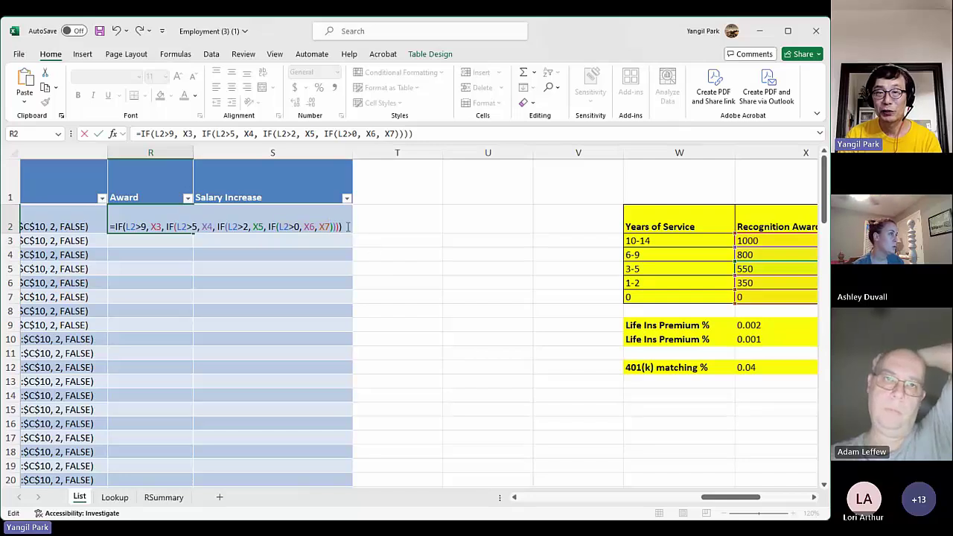
{"action": "key", "text": "Return"}
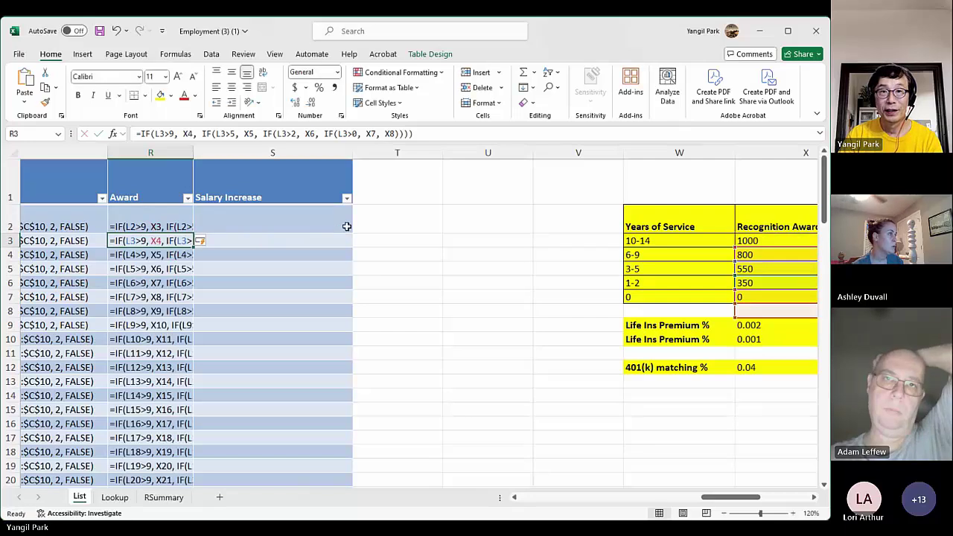
Autofit the Award column to its formulas and switch the sheet back to showing values.
{"action": "double_click", "coordinate": [192, 152]}
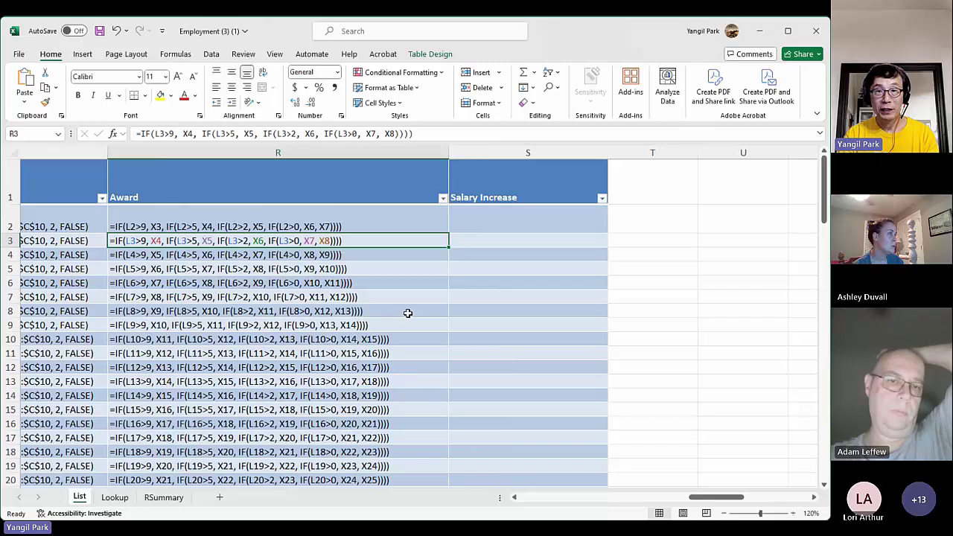
{"action": "key", "text": "ctrl+grave"}
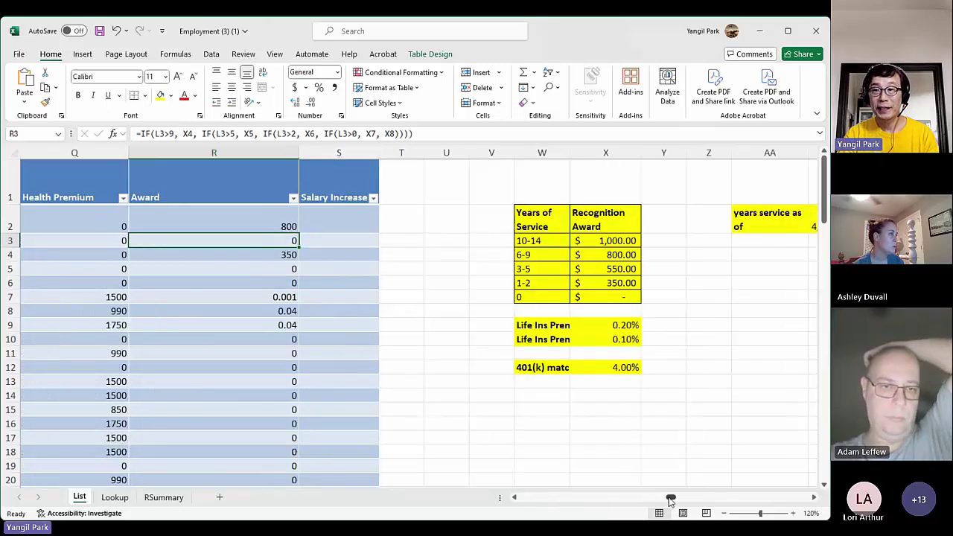
Compare the row 3 years of service with the Recognition Award table and the references in Award formula R3.
{"action": "left_click_drag", "start_coordinate": [670, 497], "coordinate": [600, 503]}
{"action": "left_click", "coordinate": [192, 242]}
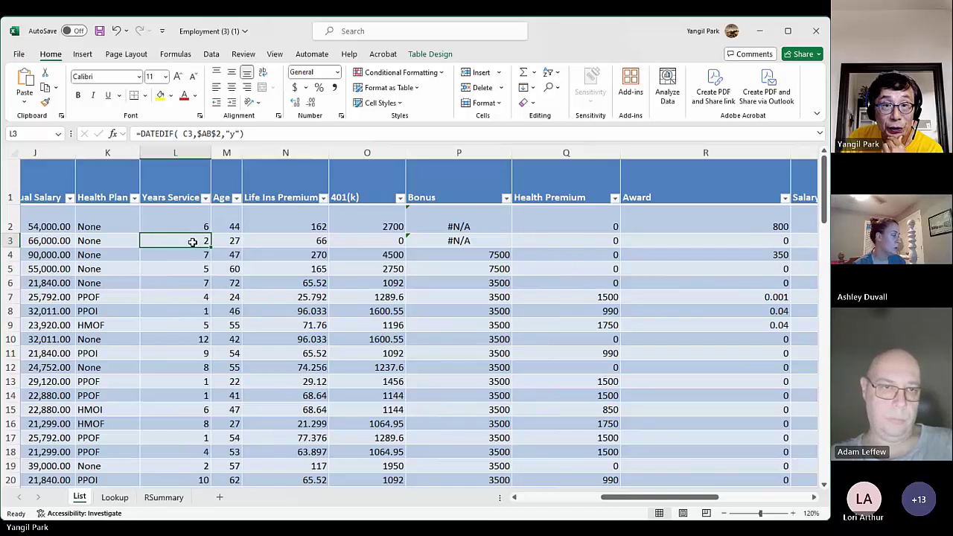
{"action": "left_click_drag", "start_coordinate": [678, 499], "coordinate": [713, 502]}
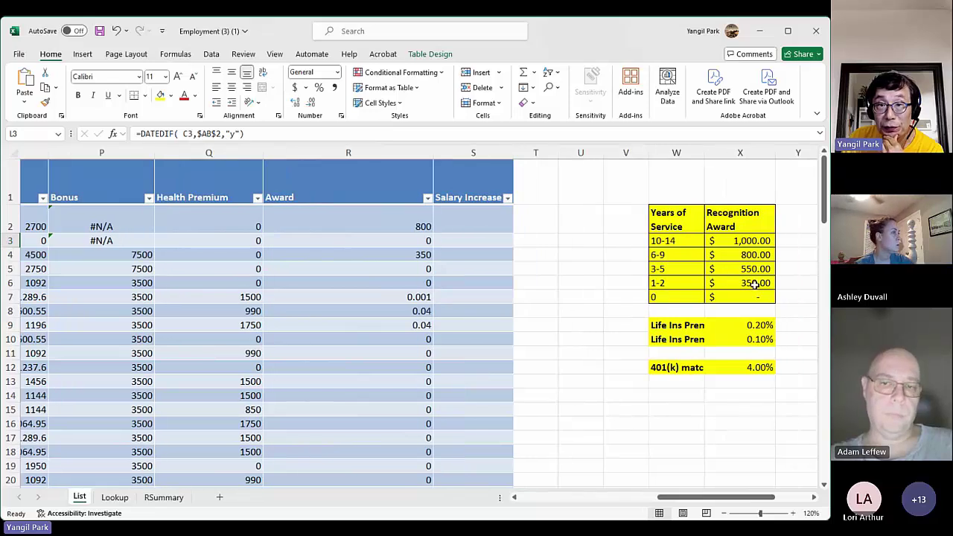
{"action": "left_click", "coordinate": [388, 243]}
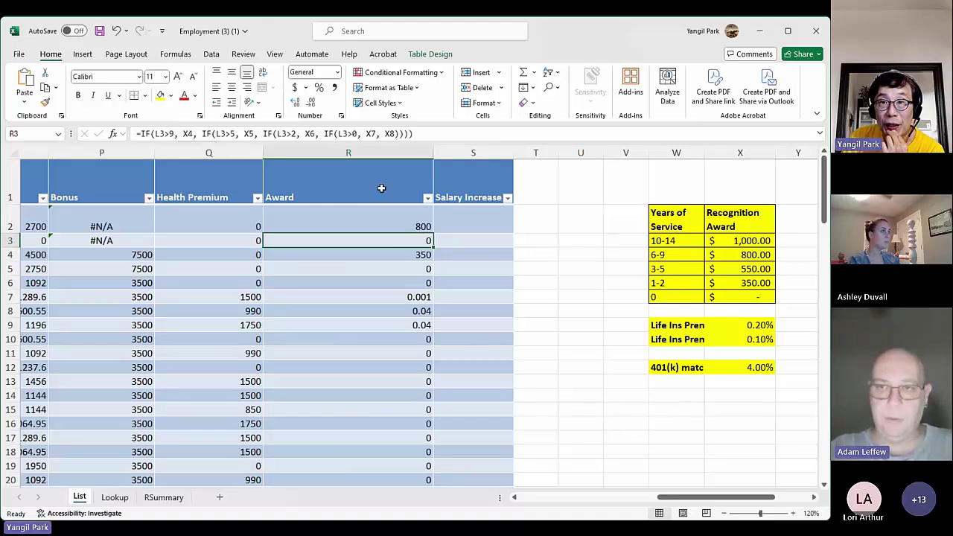
Edit the R2 Award formula so its first two award references are absolute, $X$3 and $X$4.
{"action": "left_click", "coordinate": [413, 228]}
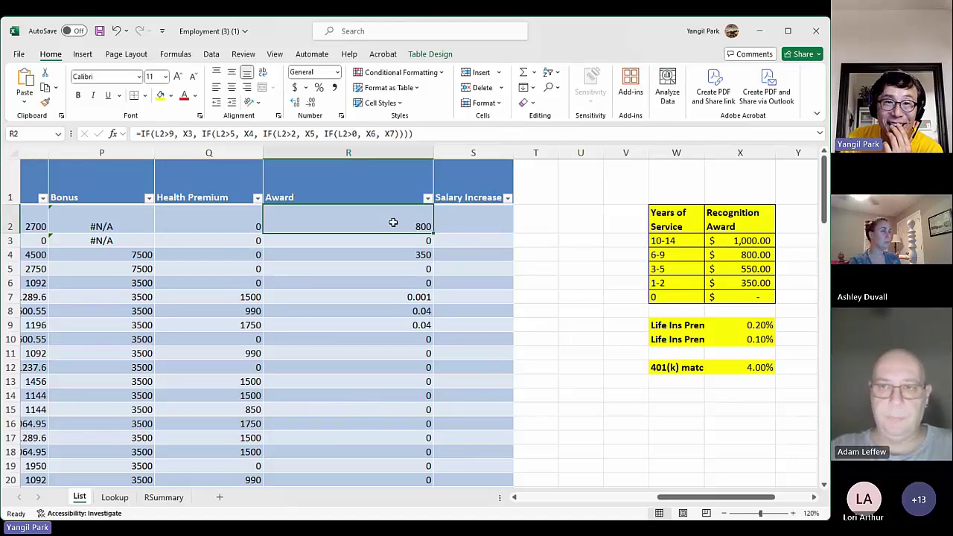
{"action": "left_click", "coordinate": [186, 133]}
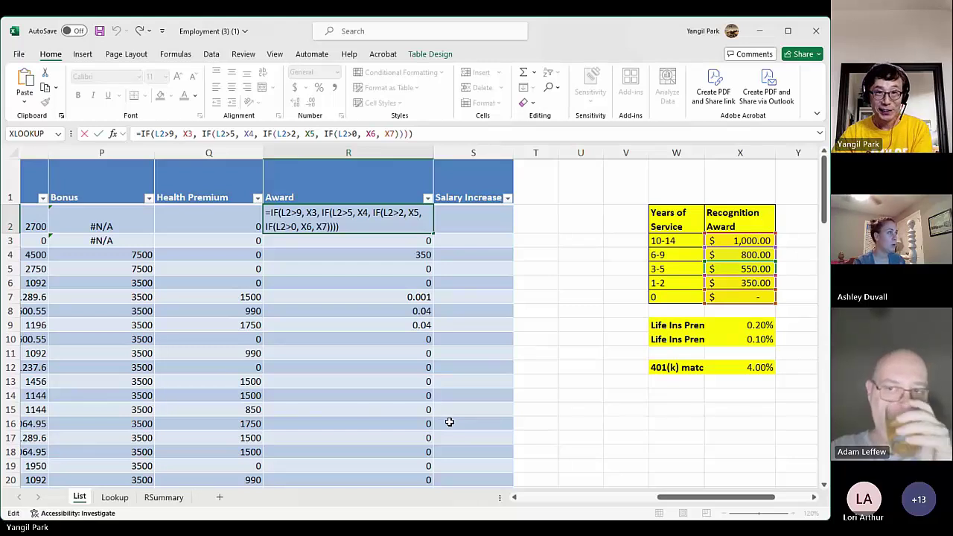
{"action": "type", "text": "$"}
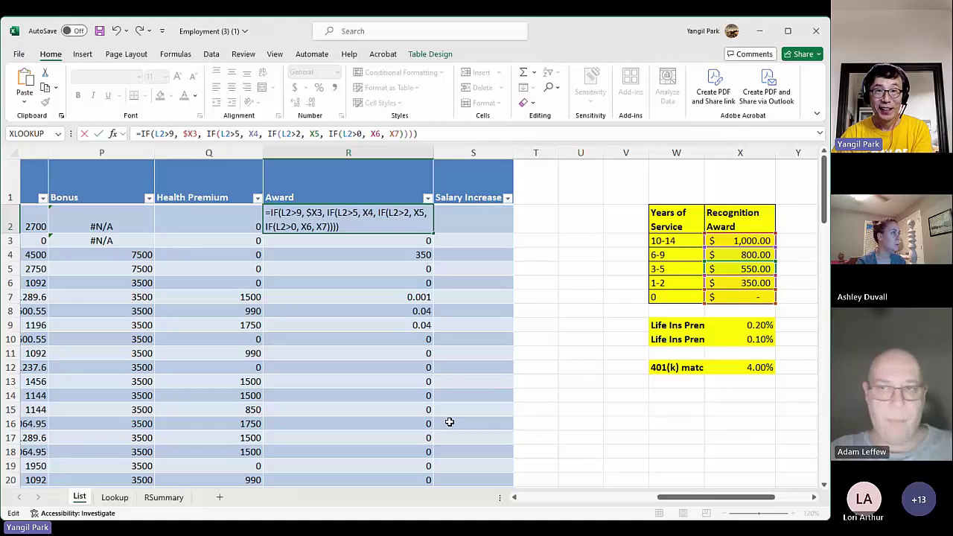
{"action": "key", "text": "Right"}
{"action": "type", "text": "$X"}
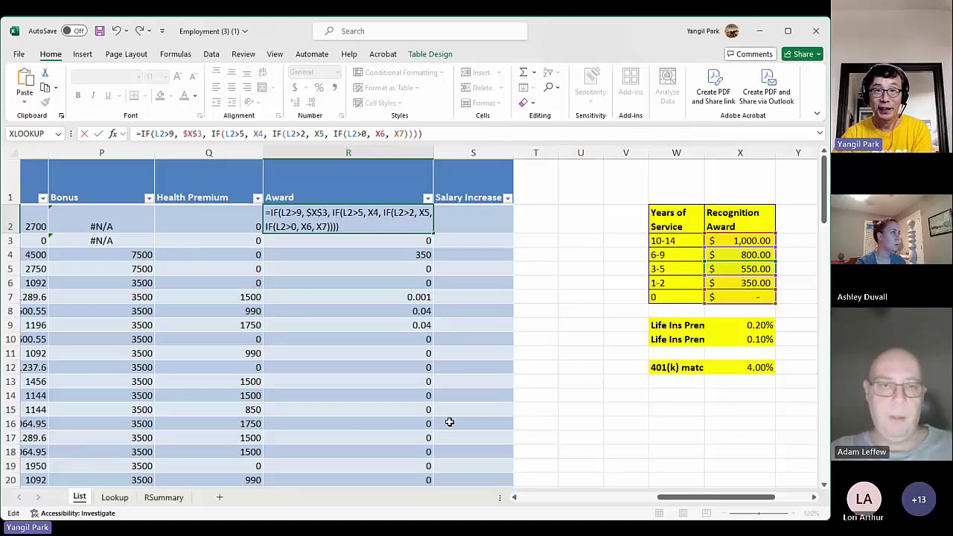
{"action": "type", "text": "$"}
{"action": "key", "text": "Right"}
{"action": "type", "text": "$X"}
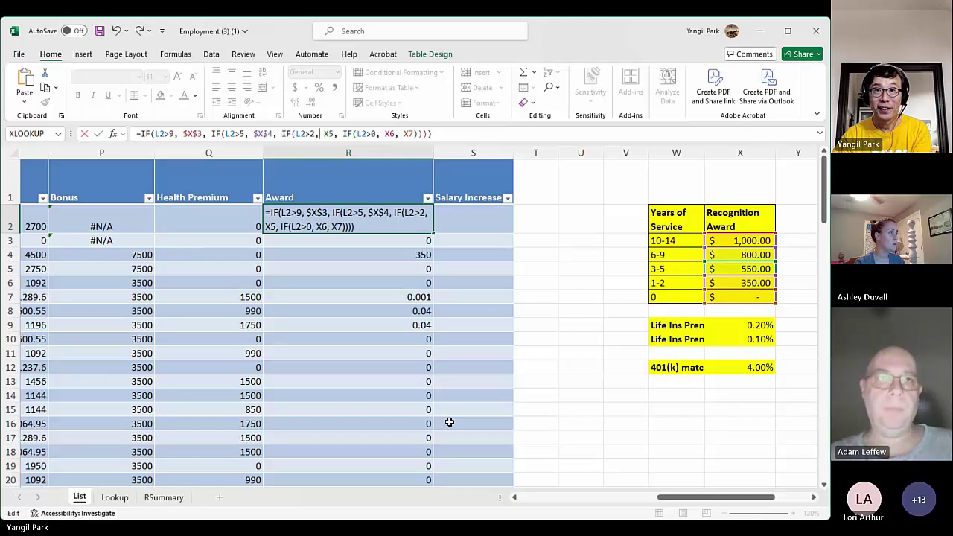
Make the remaining award references absolute as $X$5, $X$6 and $X$7, and enter the R2 formula.
{"action": "type", "text": "$"}
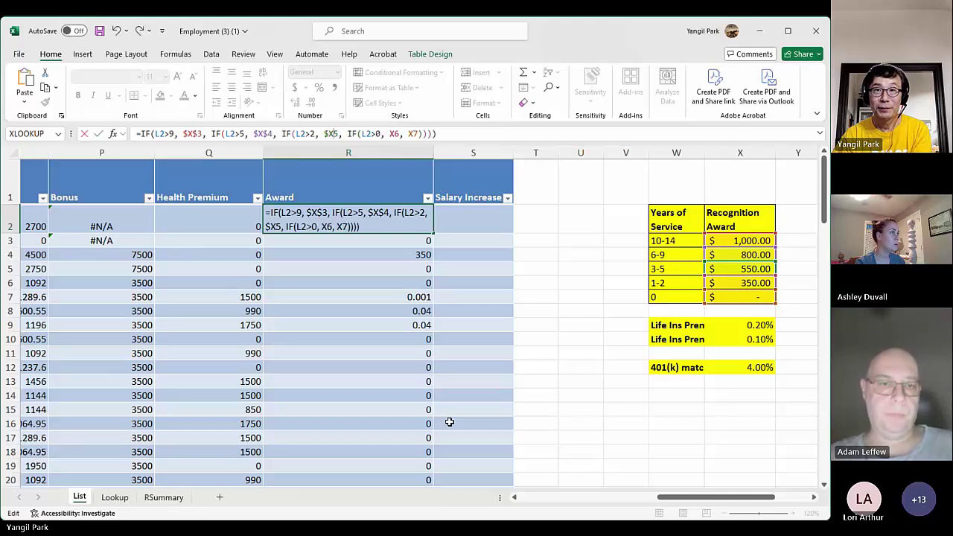
{"action": "key", "text": "Right"}
{"action": "type", "text": "$"}
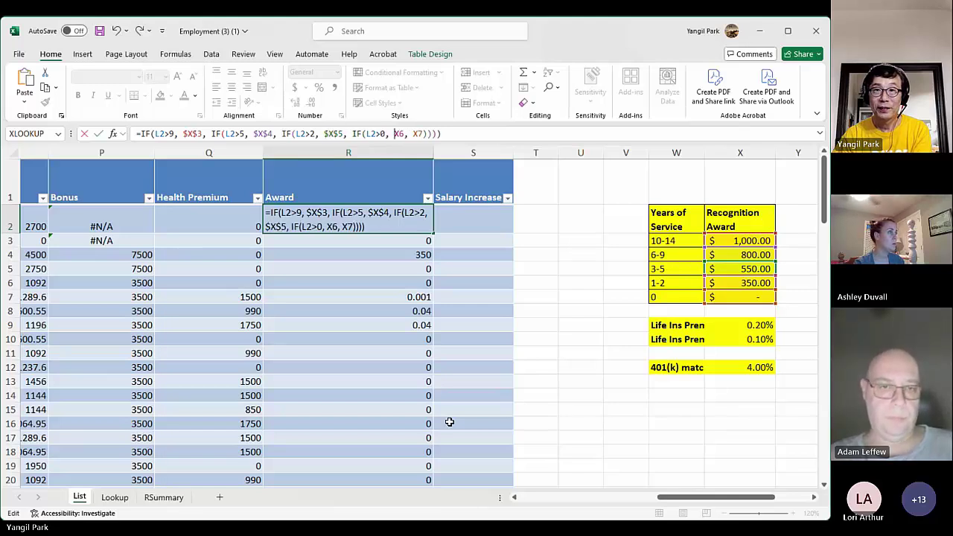
{"action": "type", "text": "$X"}
{"action": "type", "text": "$X"}
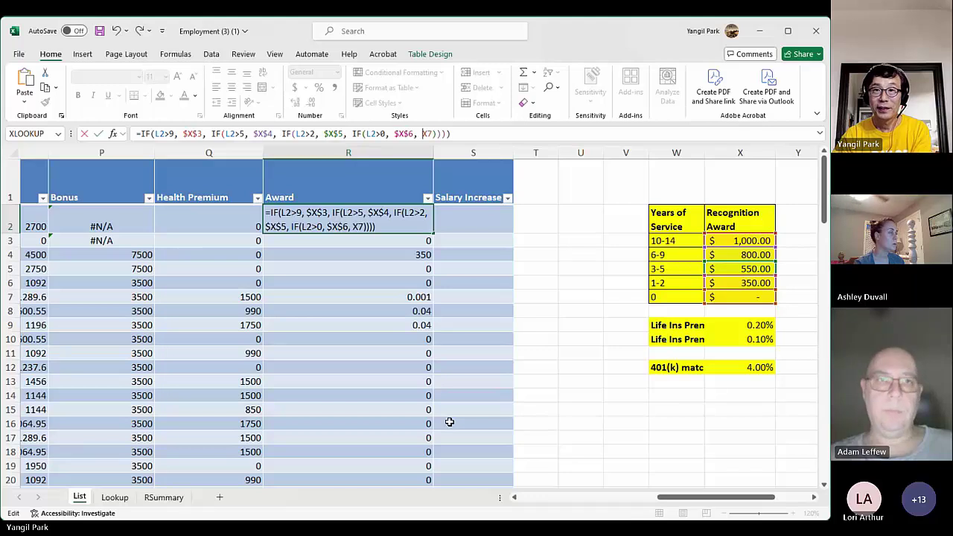
{"action": "type", "text": "$"}
{"action": "key", "text": "Right"}
{"action": "type", "text": "$"}
{"action": "key", "text": "Return"}
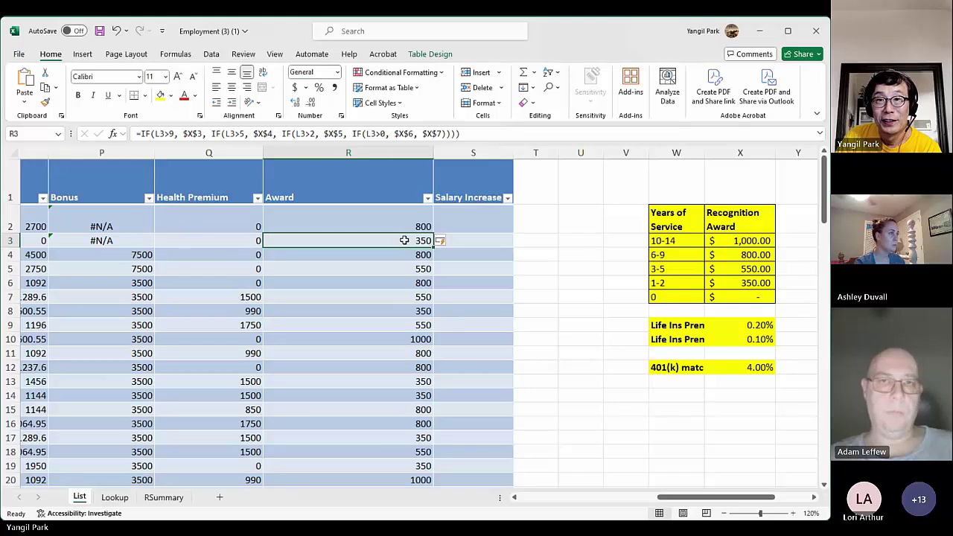
Display the sheet's formulas to examine the absolute references down the Award column, and return to showing values.
{"action": "left_click", "coordinate": [385, 230]}
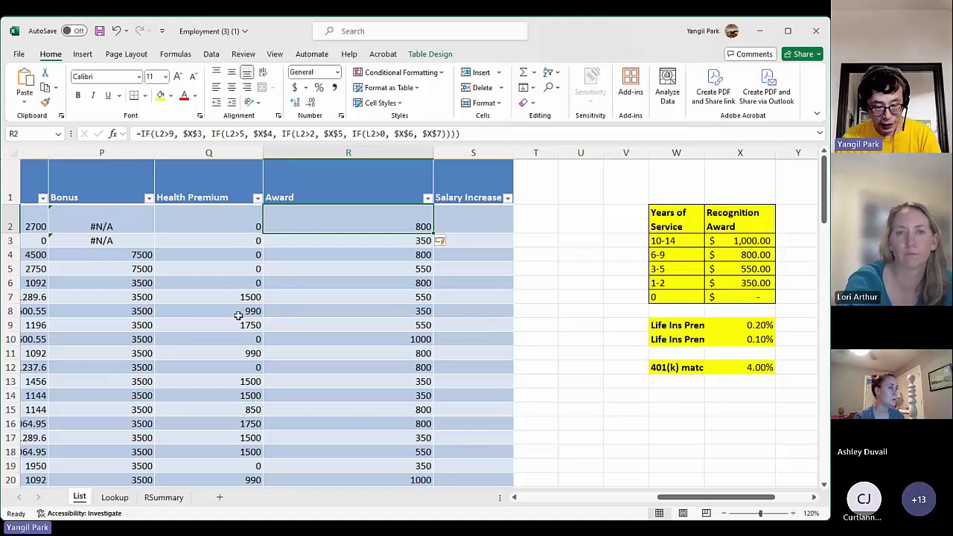
{"action": "key", "text": "ctrl+grave"}
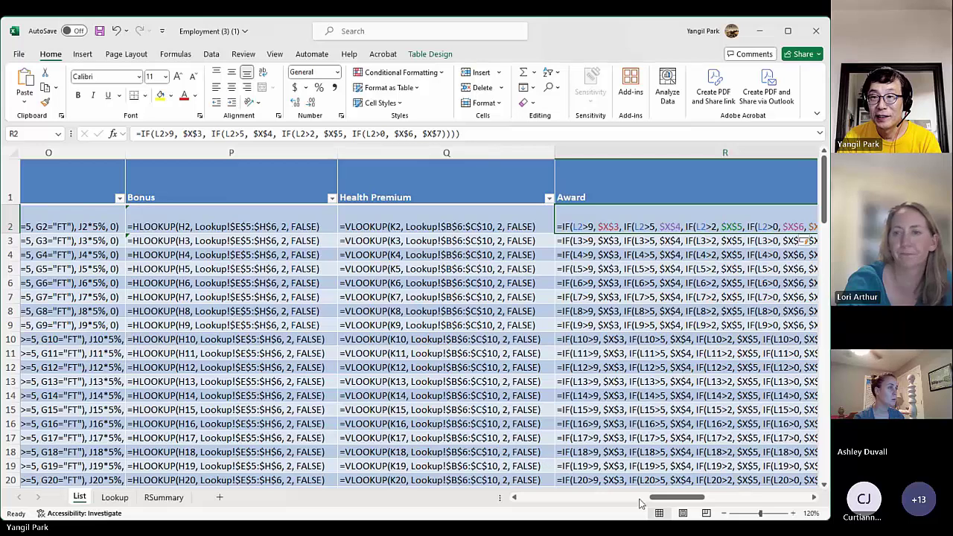
{"action": "left_click_drag", "start_coordinate": [639, 504], "coordinate": [685, 505]}
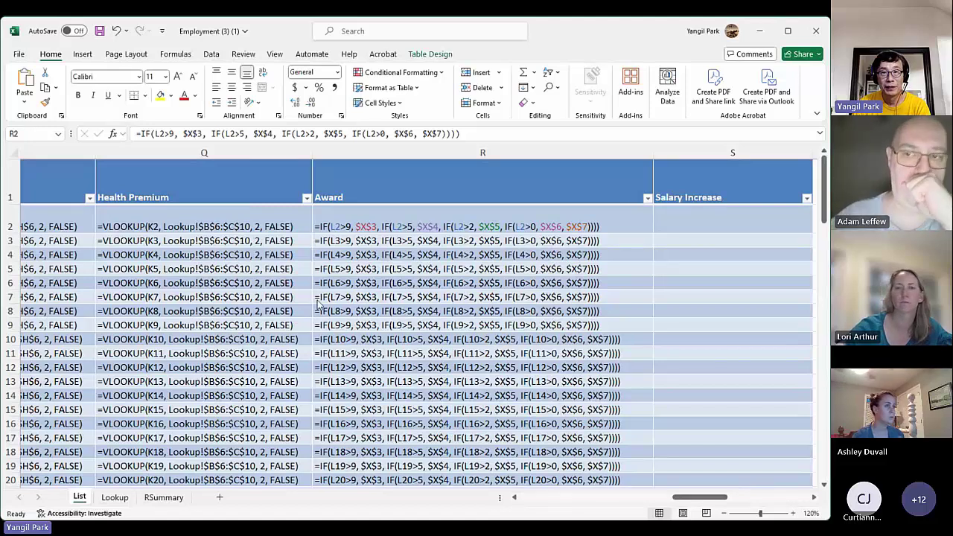
{"action": "key", "text": "ctrl+Return"}
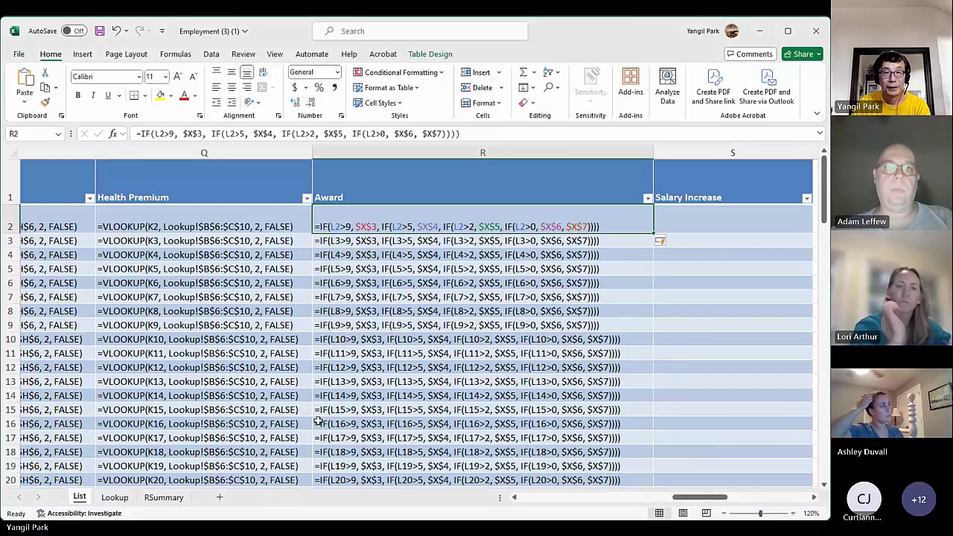
{"action": "key", "text": "ctrl+grave"}
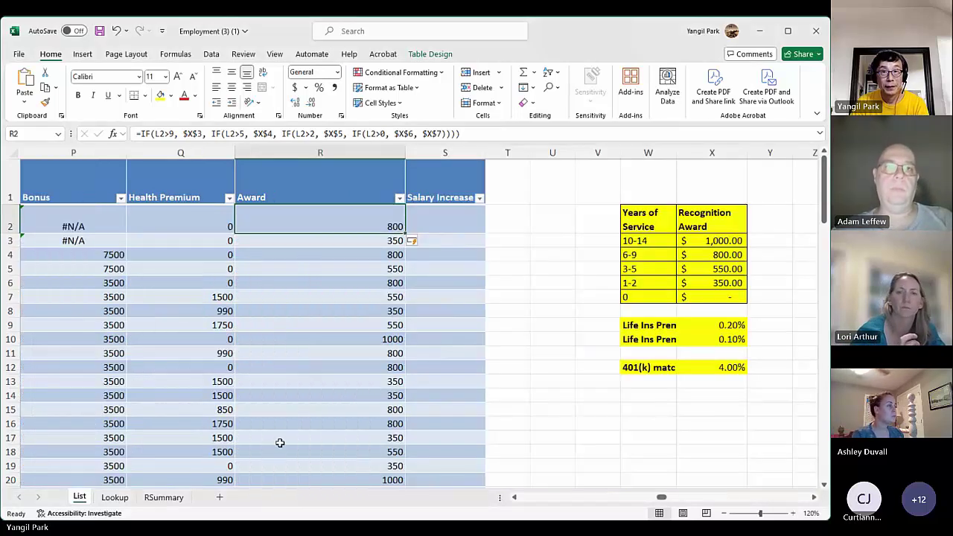
Review the Job Status Summary on the RSummary sheet and select the matching Location column F on the List sheet.
{"action": "left_click", "coordinate": [162, 497]}
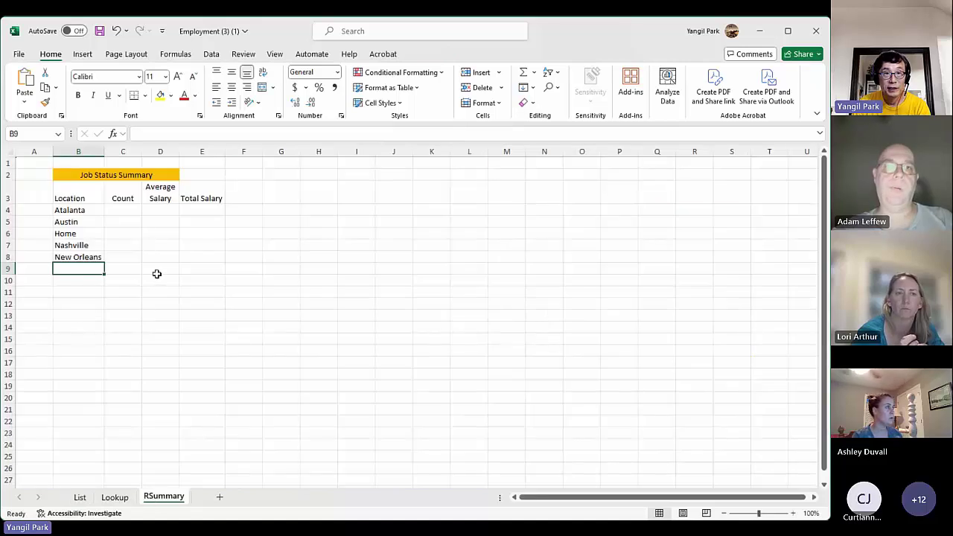
{"action": "left_click", "coordinate": [79, 497]}
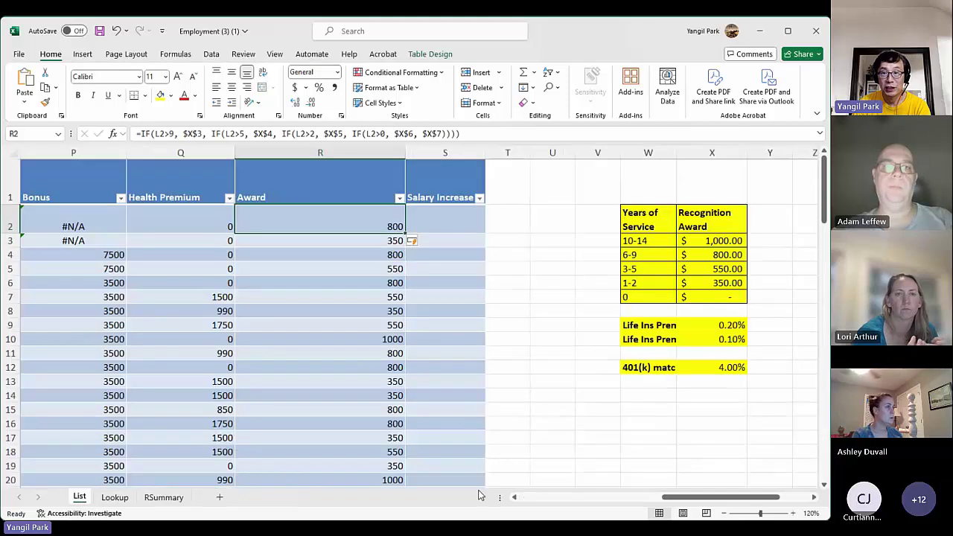
{"action": "left_click", "coordinate": [526, 502]}
{"action": "left_click", "coordinate": [526, 501]}
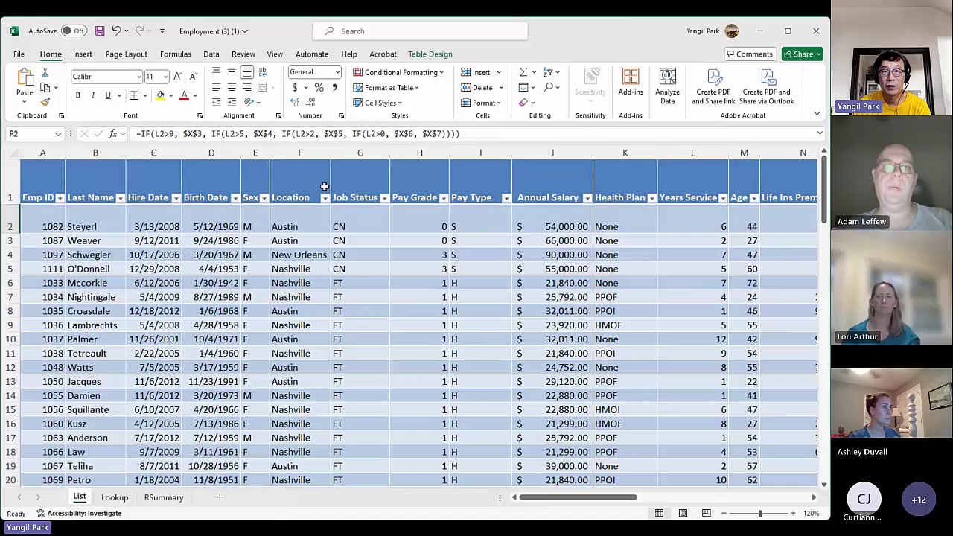
{"action": "left_click", "coordinate": [296, 147]}
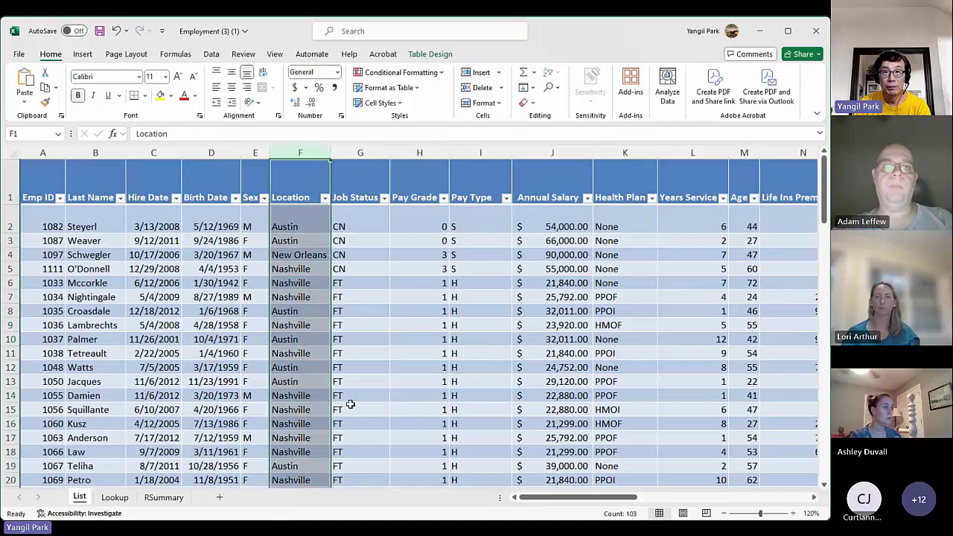
Return to the RSummary sheet and examine the location rows with their Count, Average Salary and Total Salary columns.
{"action": "left_click", "coordinate": [322, 381]}
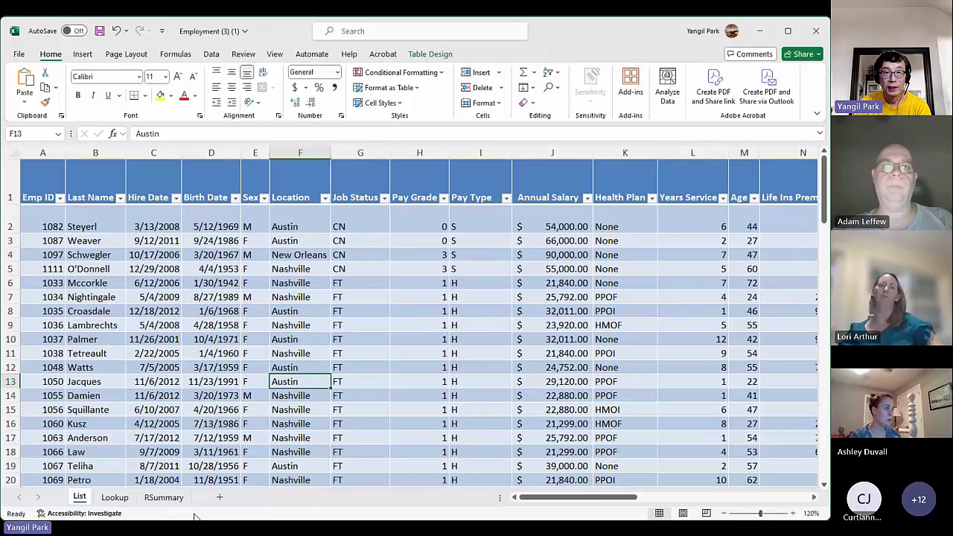
{"action": "left_click", "coordinate": [114, 497]}
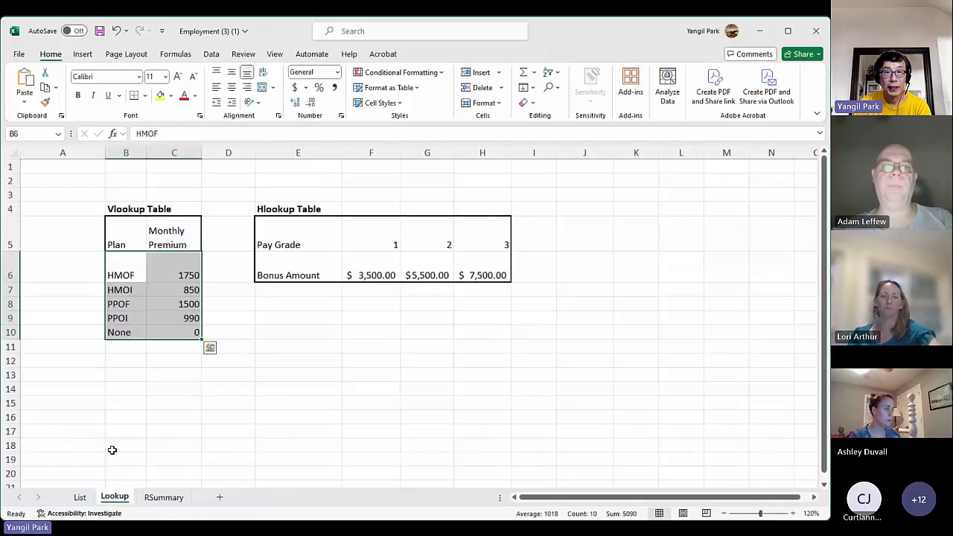
{"action": "left_click", "coordinate": [164, 498]}
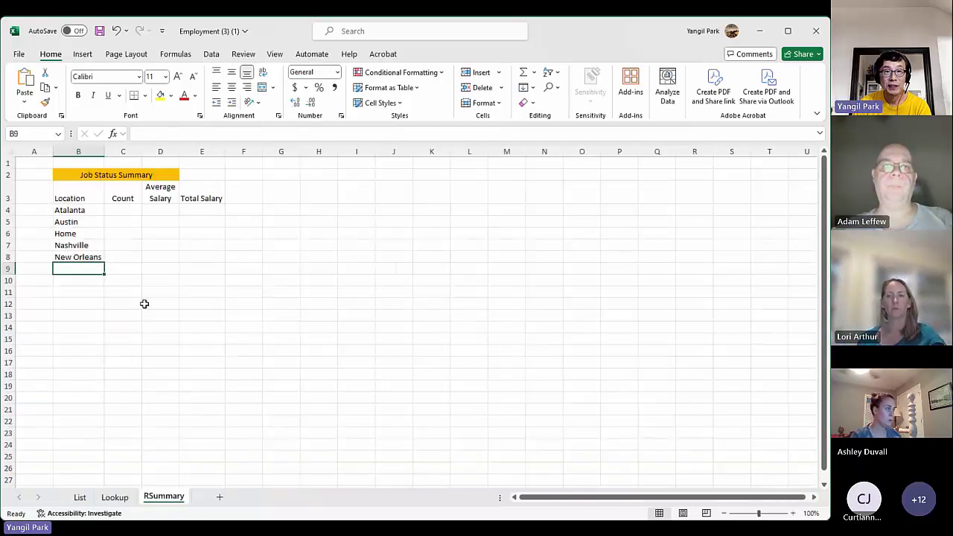
{"action": "left_click", "coordinate": [125, 210]}
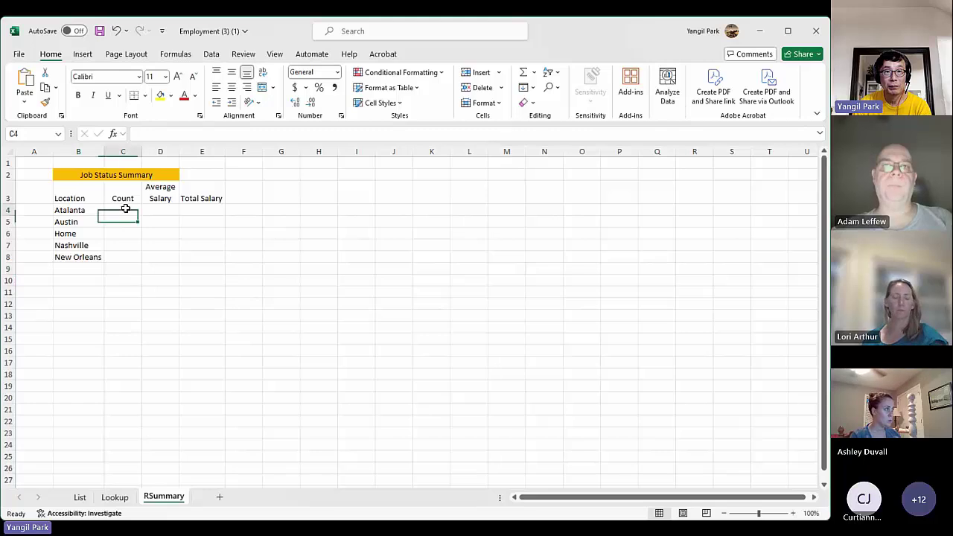
{"action": "left_click", "coordinate": [84, 209]}
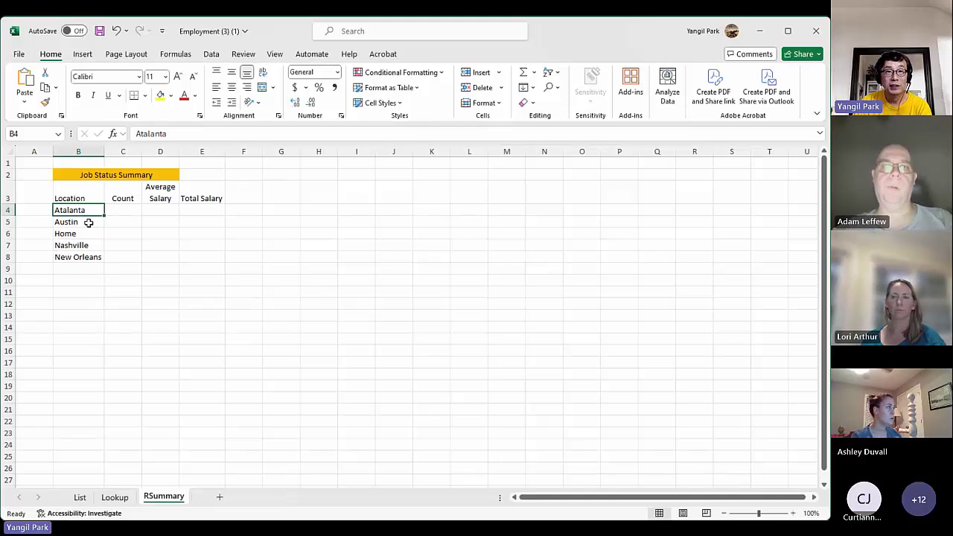
{"action": "left_click", "coordinate": [84, 233]}
{"action": "left_click", "coordinate": [121, 209]}
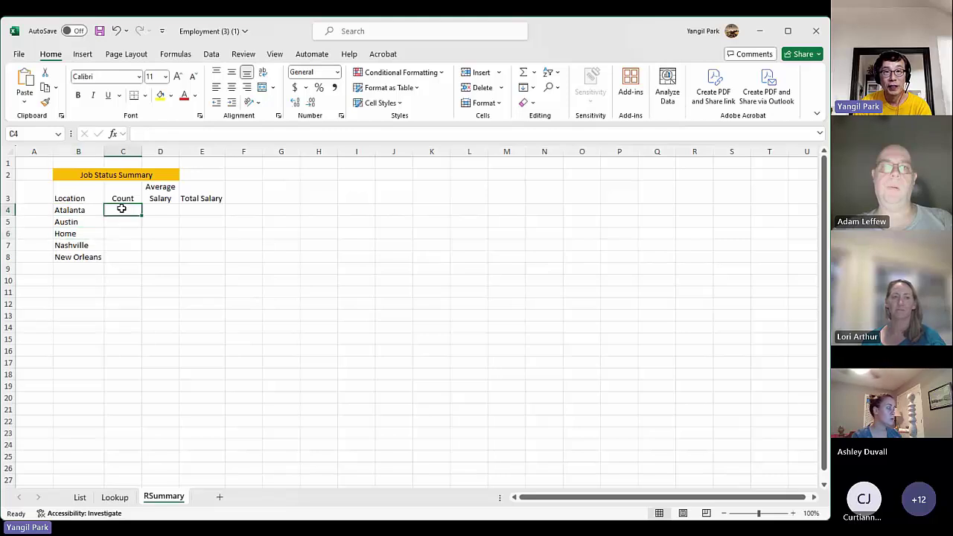
{"action": "left_click", "coordinate": [165, 209]}
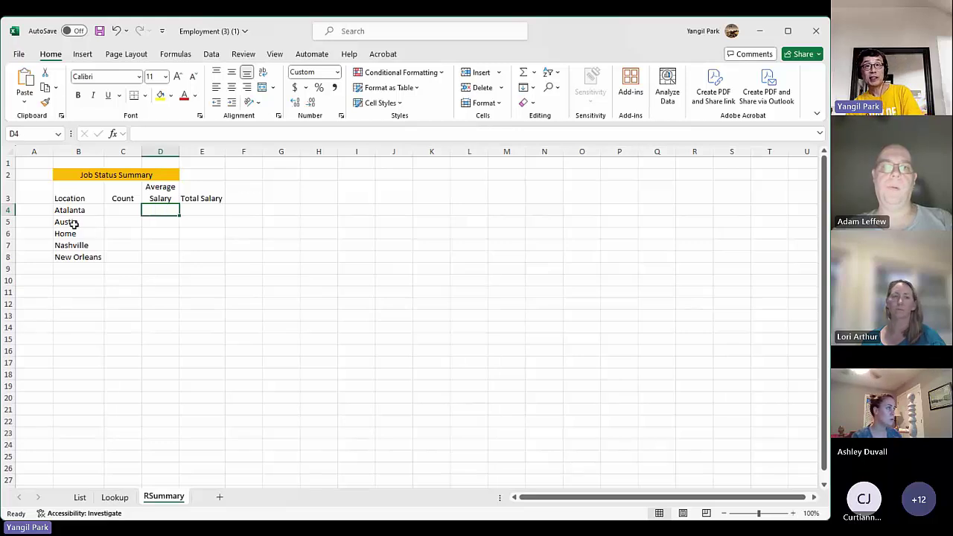
{"action": "left_click", "coordinate": [205, 210]}
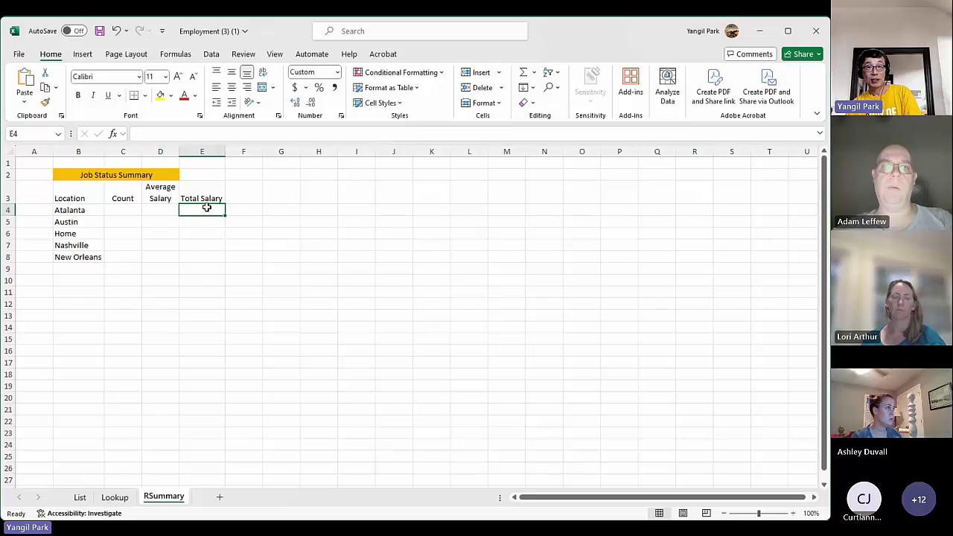
{"action": "left_click", "coordinate": [127, 208]}
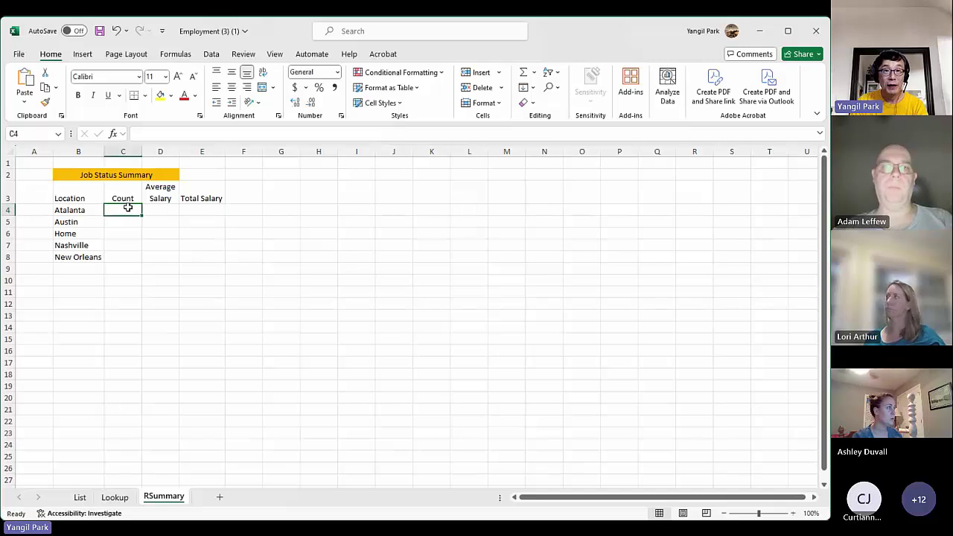
{"action": "left_click", "coordinate": [155, 211]}
{"action": "left_click", "coordinate": [200, 211]}
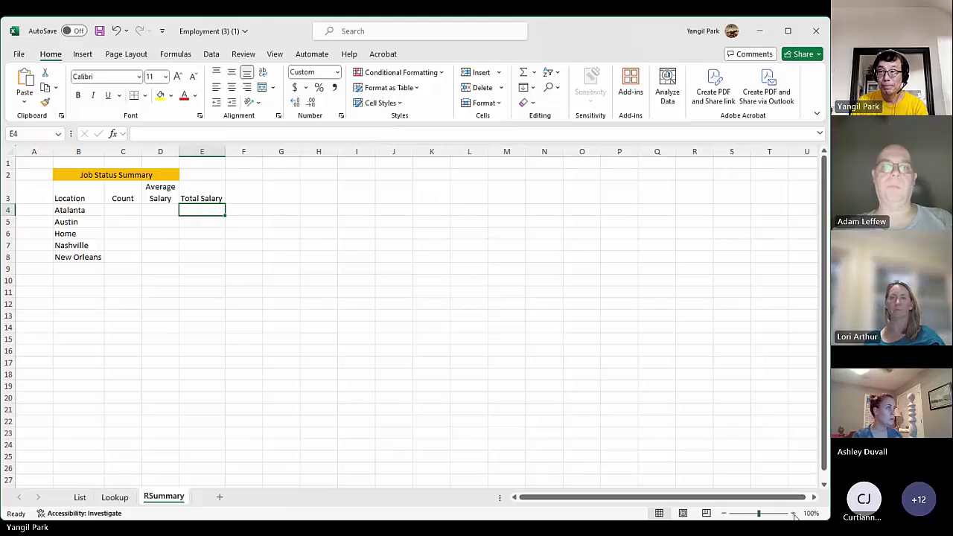
Start the count formula for Atalanta in cell C4 of the Job Status Summary with =COUN.
{"action": "left_click", "coordinate": [794, 514]}
{"action": "left_click", "coordinate": [793, 514]}
{"action": "left_click", "coordinate": [155, 224]}
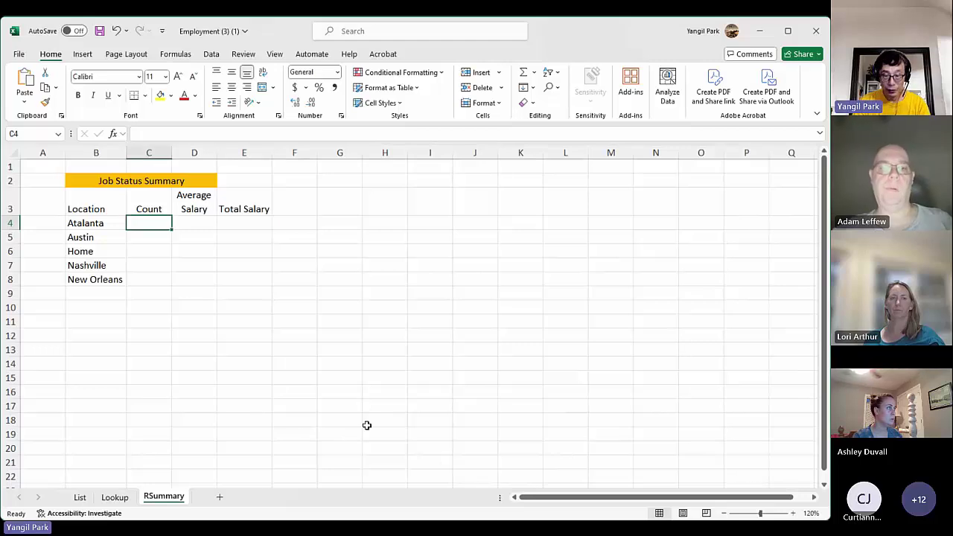
{"action": "type", "text": "=COUN"}
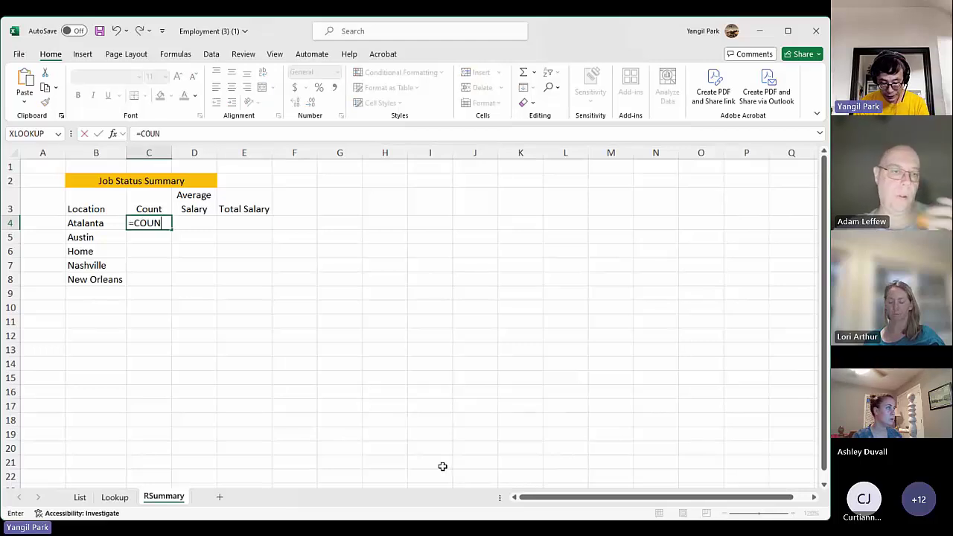
Enter the formula =COUNTFI(List!F:F,RSummary!B4) in C4 to count the Atalanta records.
{"action": "type", "text": "TFI("}
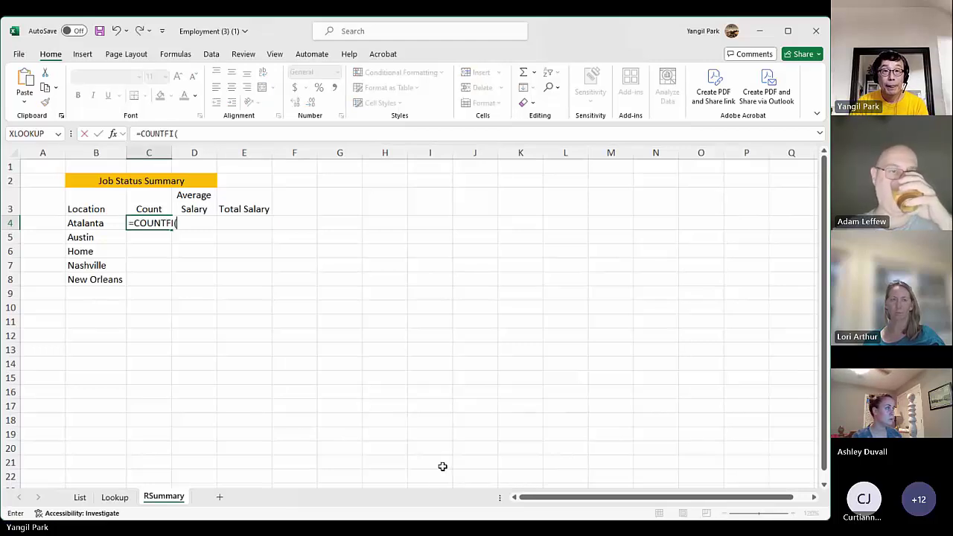
{"action": "left_click", "coordinate": [78, 497]}
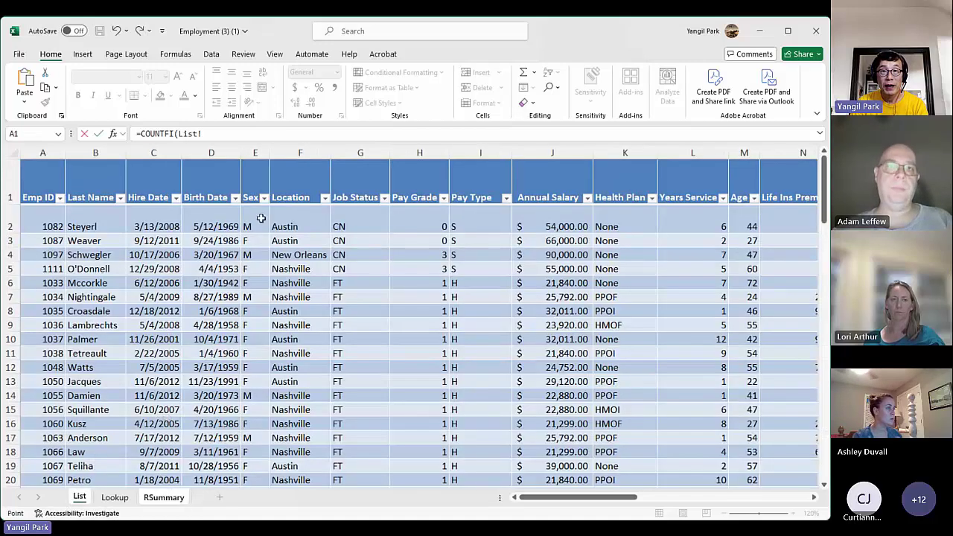
{"action": "left_click", "coordinate": [297, 152]}
{"action": "type", "text": ","}
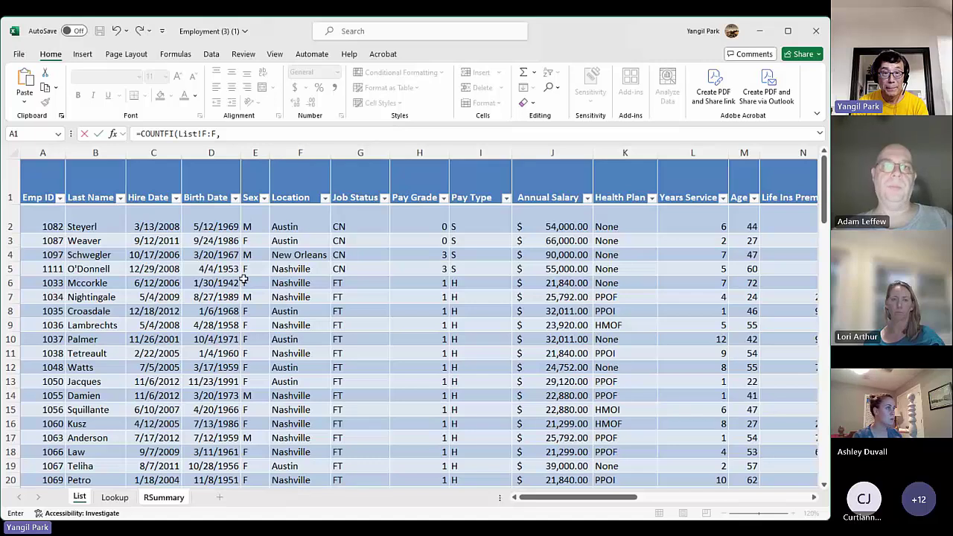
{"action": "left_click", "coordinate": [161, 498]}
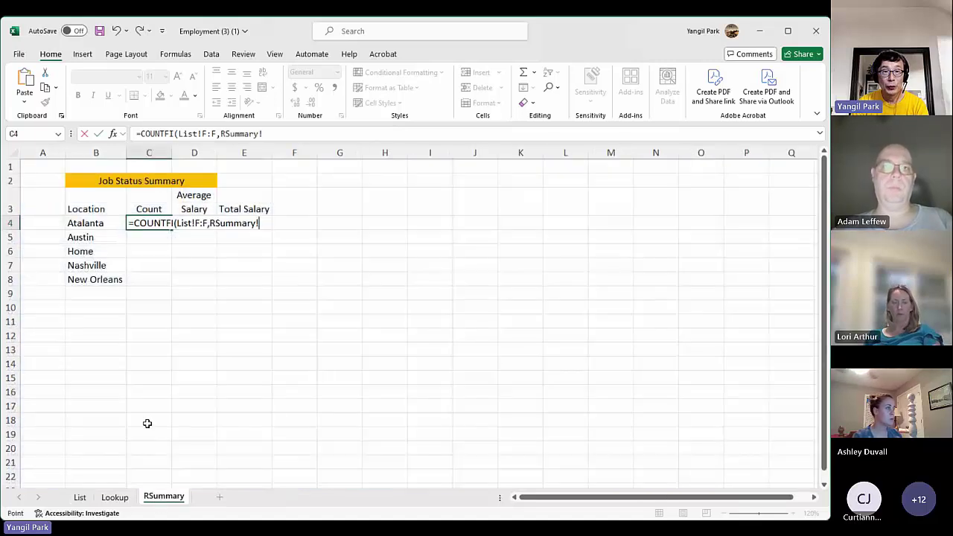
{"action": "left_click", "coordinate": [95, 225]}
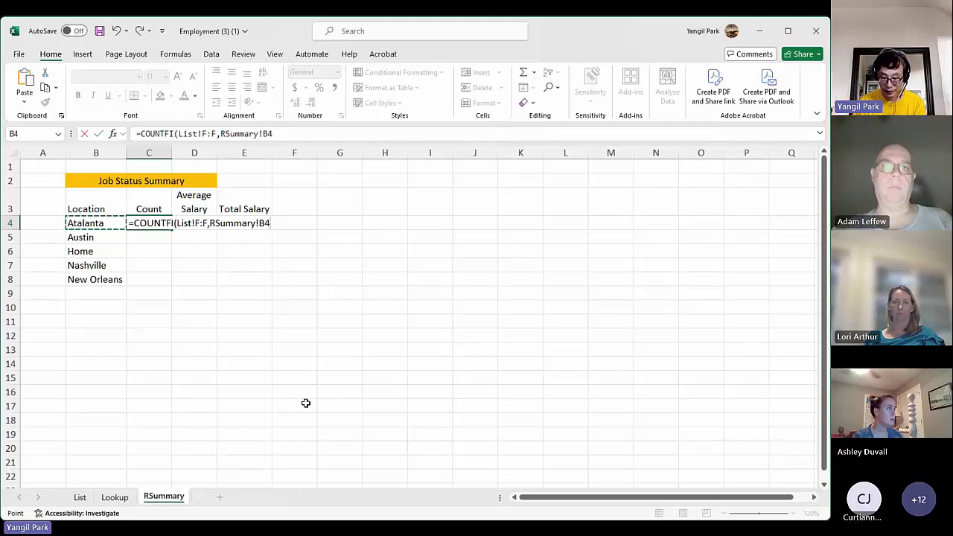
{"action": "type", "text": ")"}
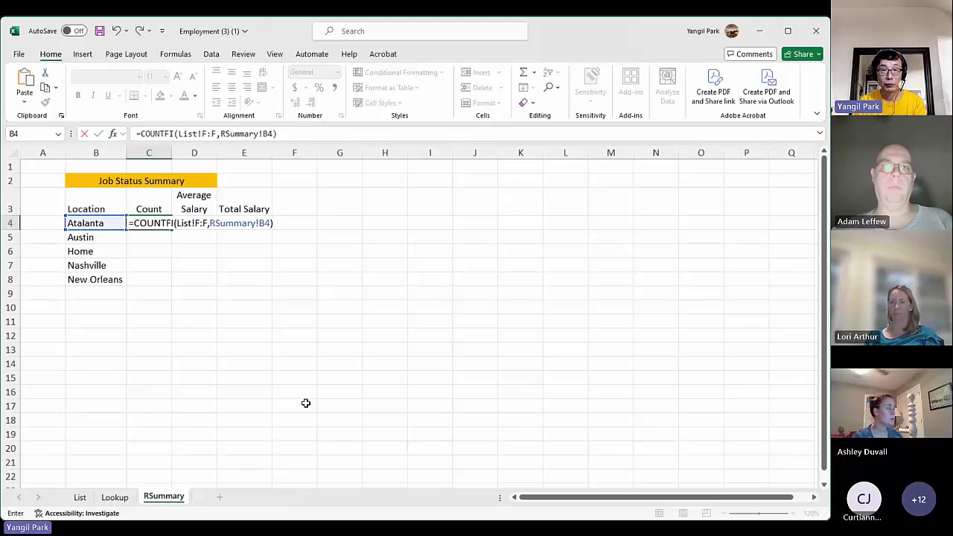
{"action": "key", "text": "Return"}
Correct the misspelled function name in C4's formula to COUNTIF.
{"action": "left_click", "coordinate": [156, 222]}
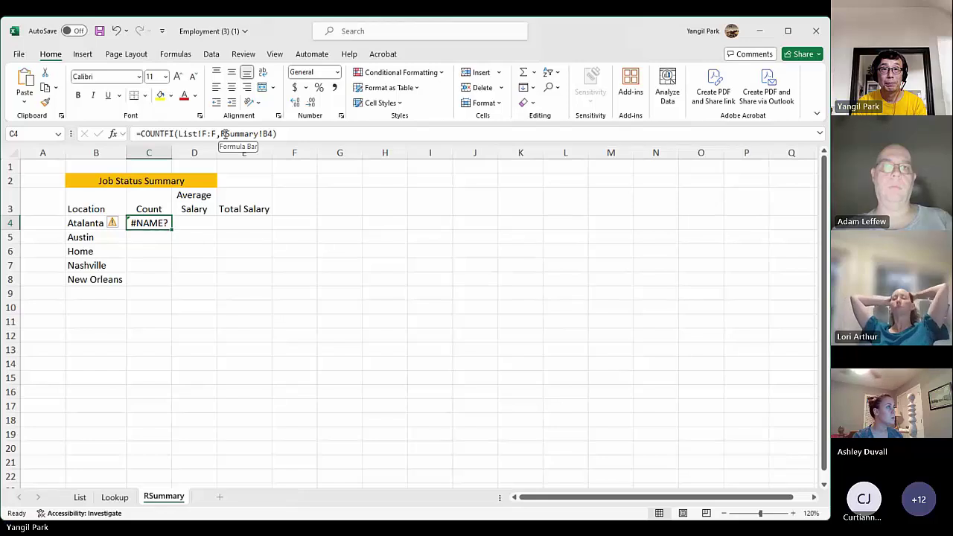
{"action": "left_click", "coordinate": [221, 134]}
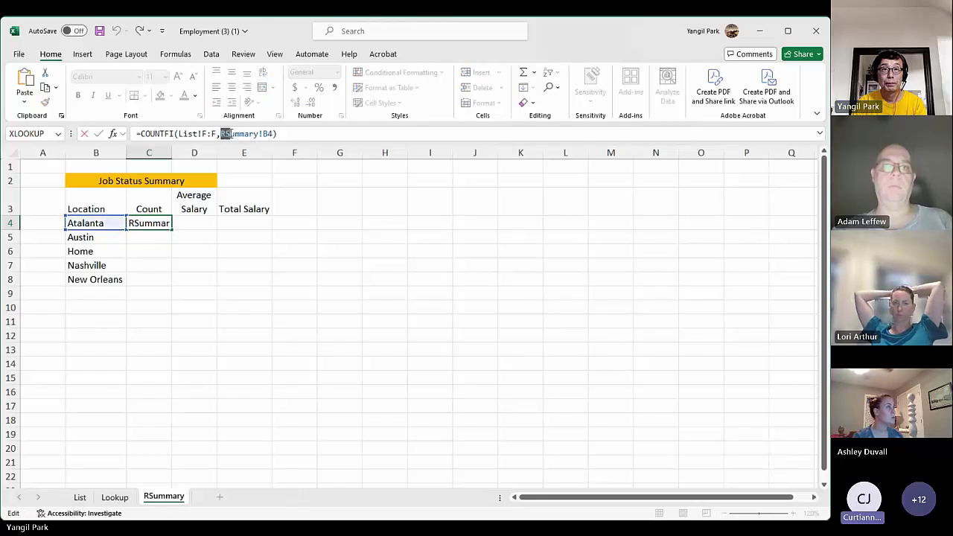
{"action": "key", "text": "Left"}
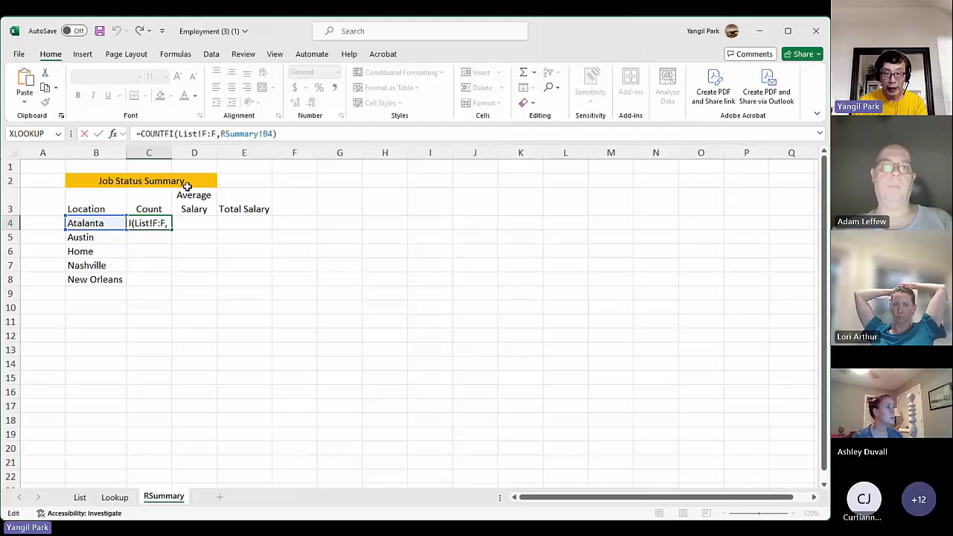
{"action": "key", "text": "BackSpace"}
{"action": "key", "text": "BackSpace"}
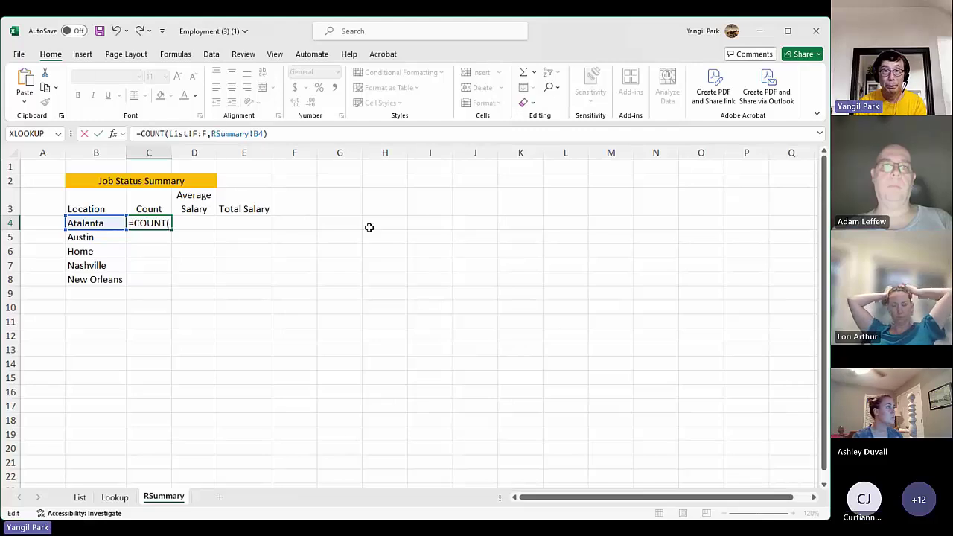
{"action": "type", "text": "IF"}
{"action": "key", "text": "Return"}
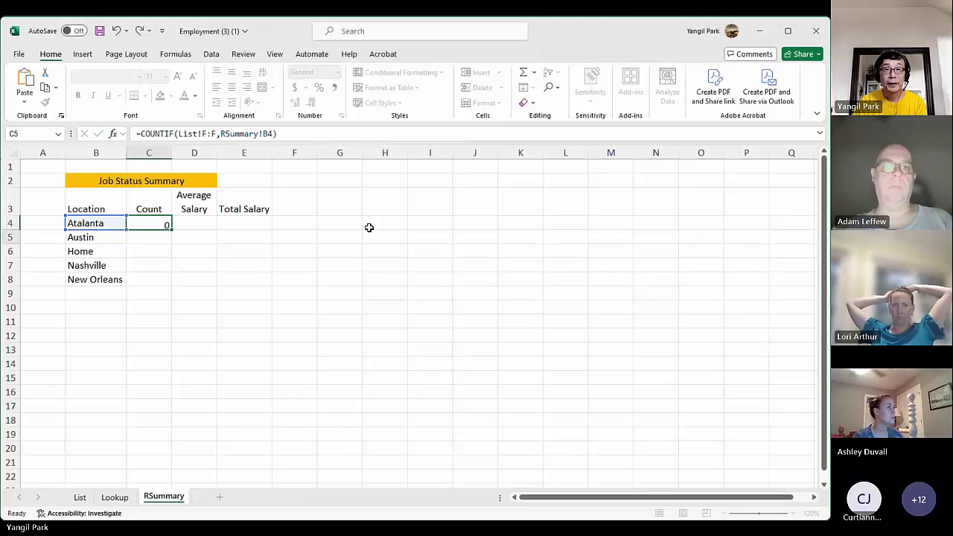
Widen column C in formula view to fit the full COUNTIF formula at 140% zoom, and return to showing values.
{"action": "left_click", "coordinate": [168, 223]}
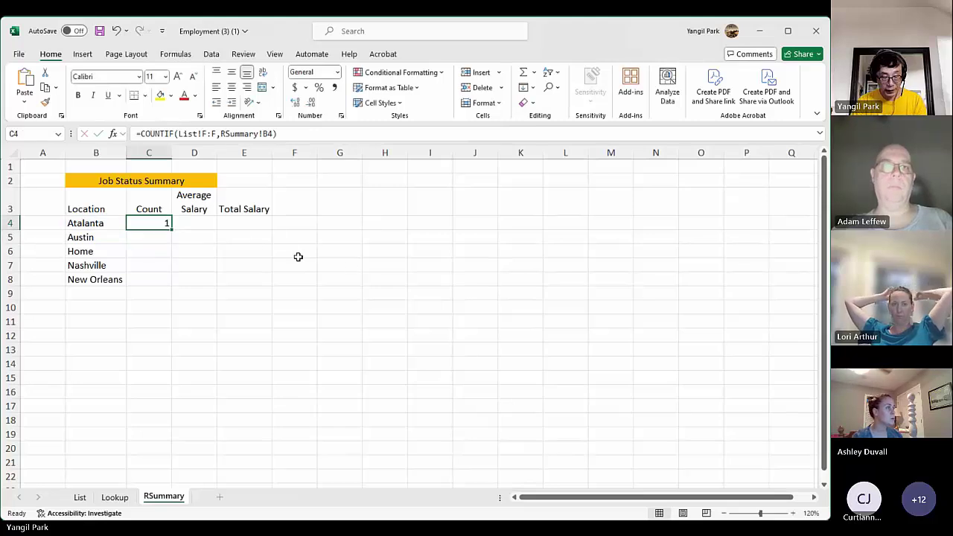
{"action": "key", "text": "ctrl+grave"}
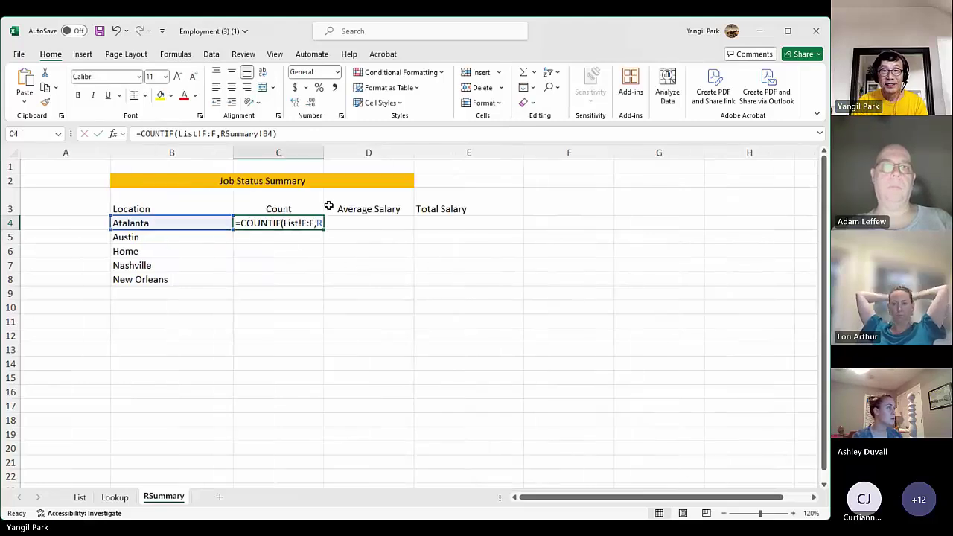
{"action": "left_click_drag", "start_coordinate": [328, 153], "coordinate": [388, 153]}
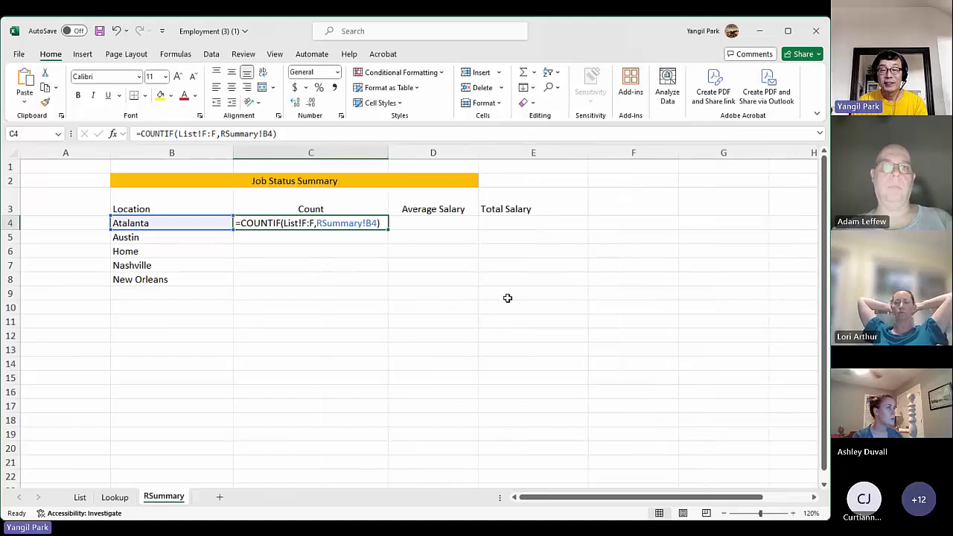
{"action": "left_click", "coordinate": [792, 513]}
{"action": "left_click", "coordinate": [792, 514]}
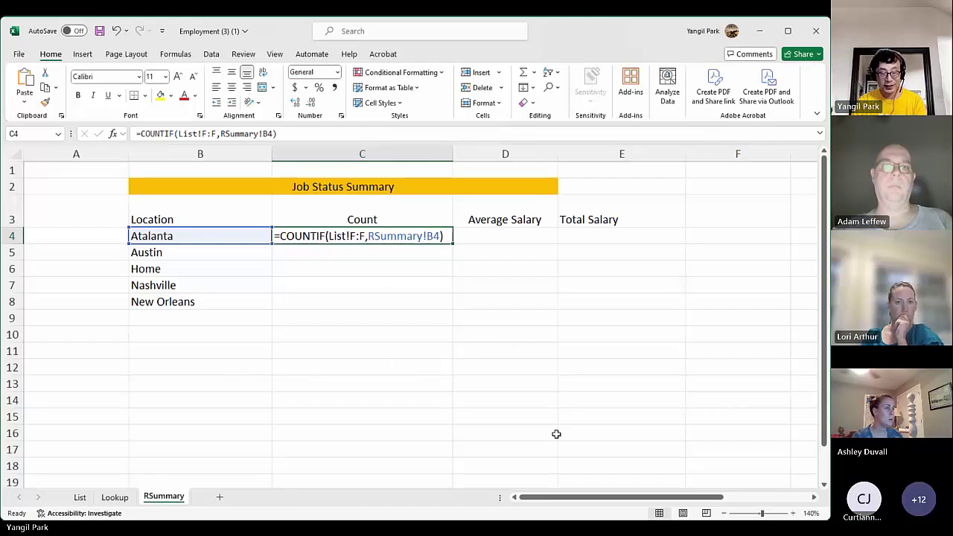
{"action": "key", "text": "ctrl+Return"}
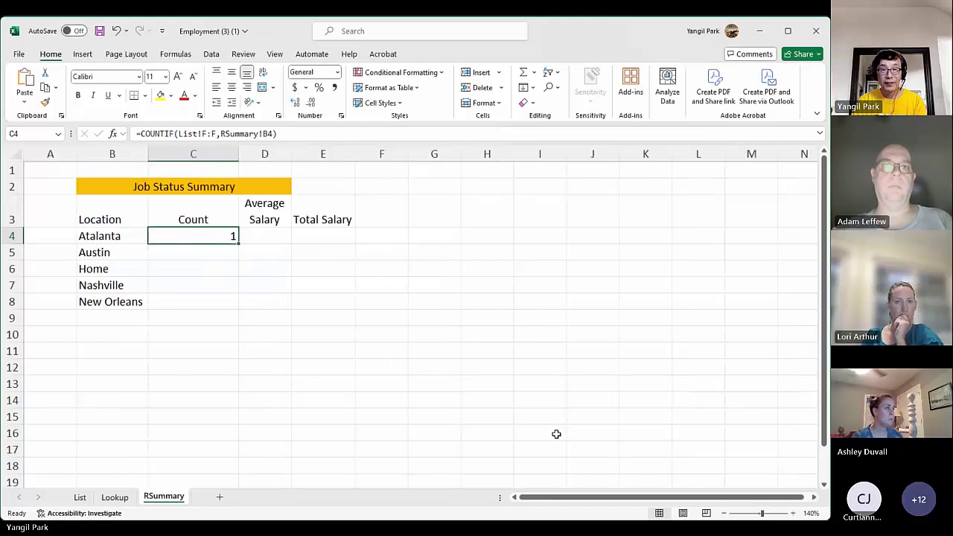
Fill the COUNTIF formula down from C4 to C8 and check the copied formulas for the other locations.
{"action": "double_click", "coordinate": [239, 245]}
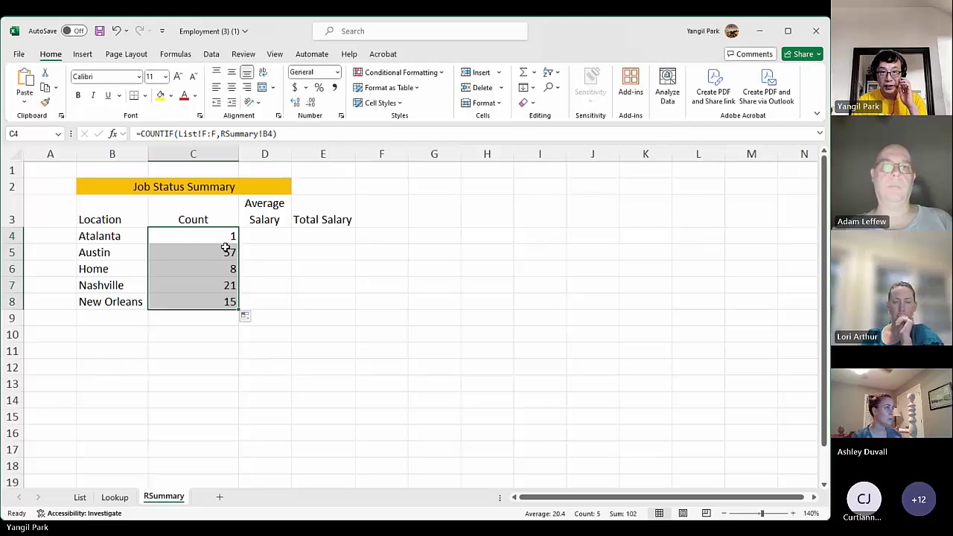
{"action": "left_click", "coordinate": [225, 248]}
{"action": "left_click", "coordinate": [217, 262]}
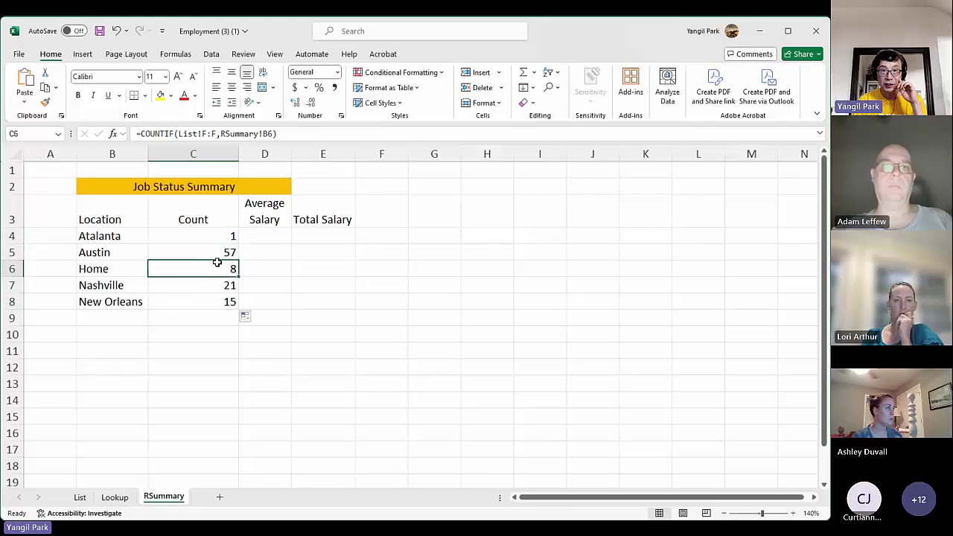
{"action": "left_click", "coordinate": [221, 253]}
{"action": "left_click", "coordinate": [222, 286]}
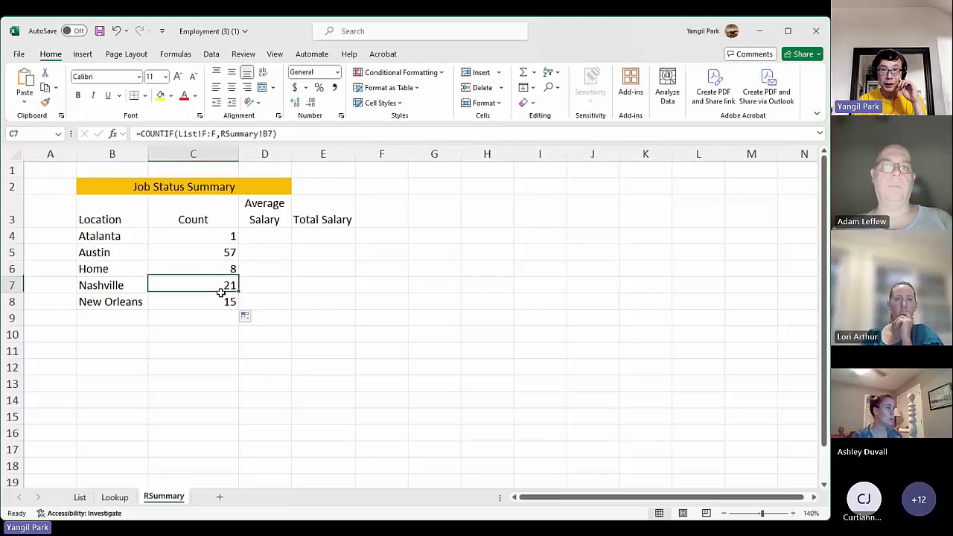
{"action": "left_click", "coordinate": [220, 311]}
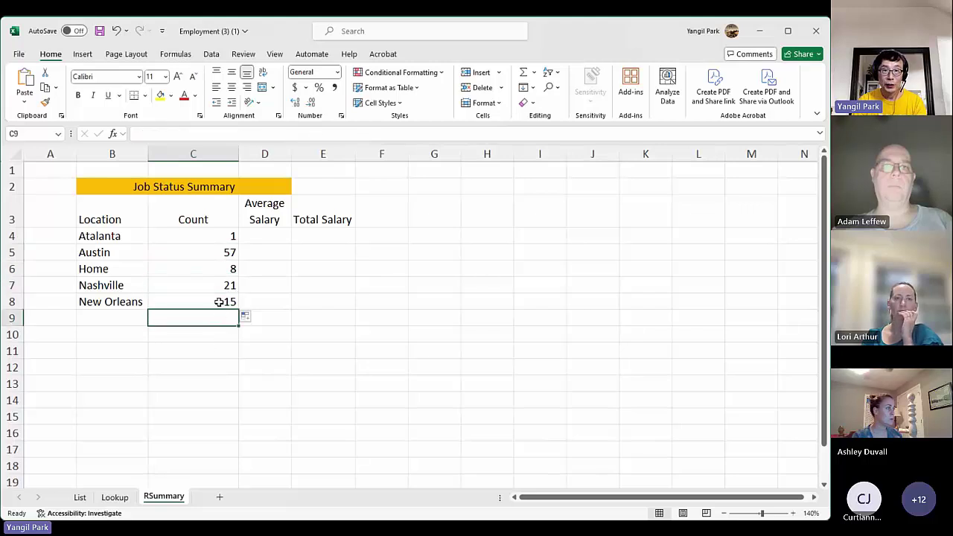
{"action": "left_click", "coordinate": [219, 302]}
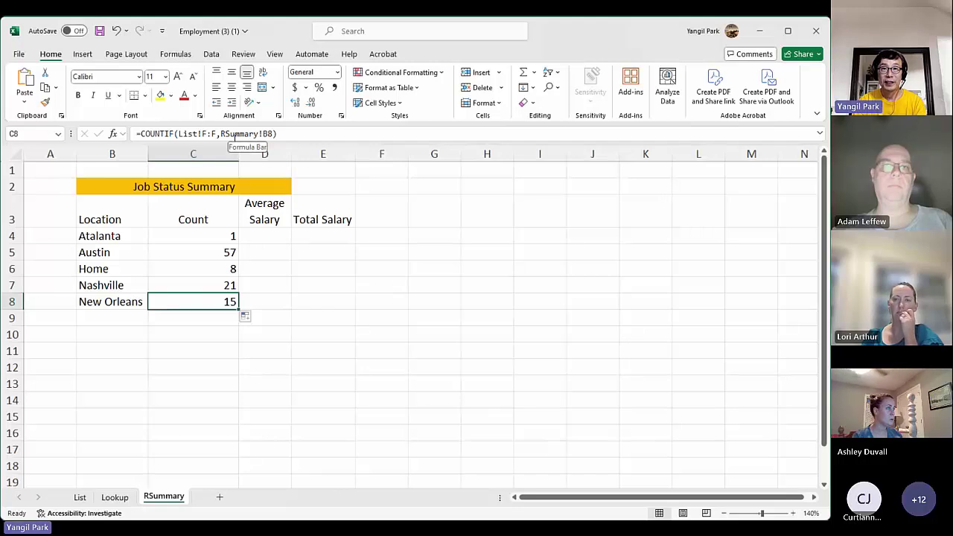
Start an AVERAGEIF formula in D4 with the Location column List!F:F as its criteria range.
{"action": "left_click", "coordinate": [280, 240]}
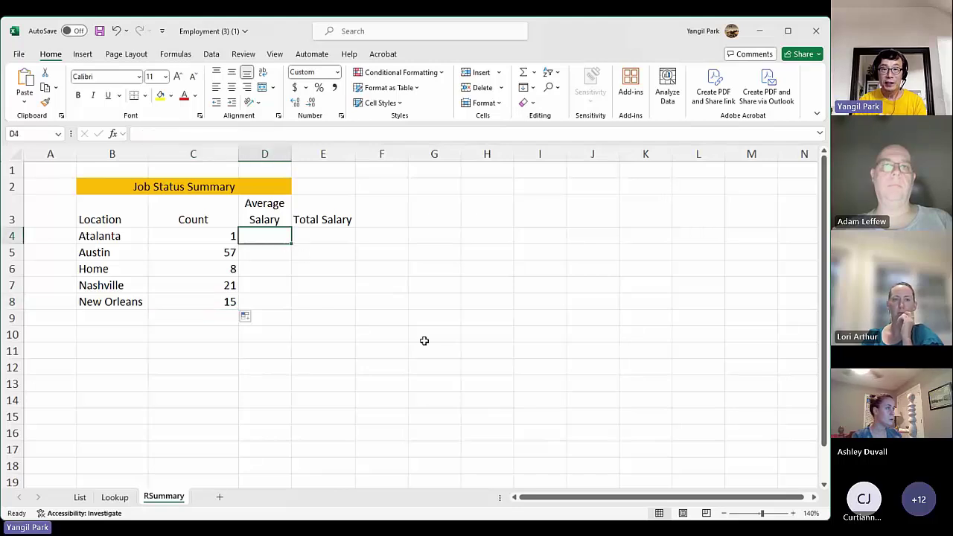
{"action": "type", "text": "="}
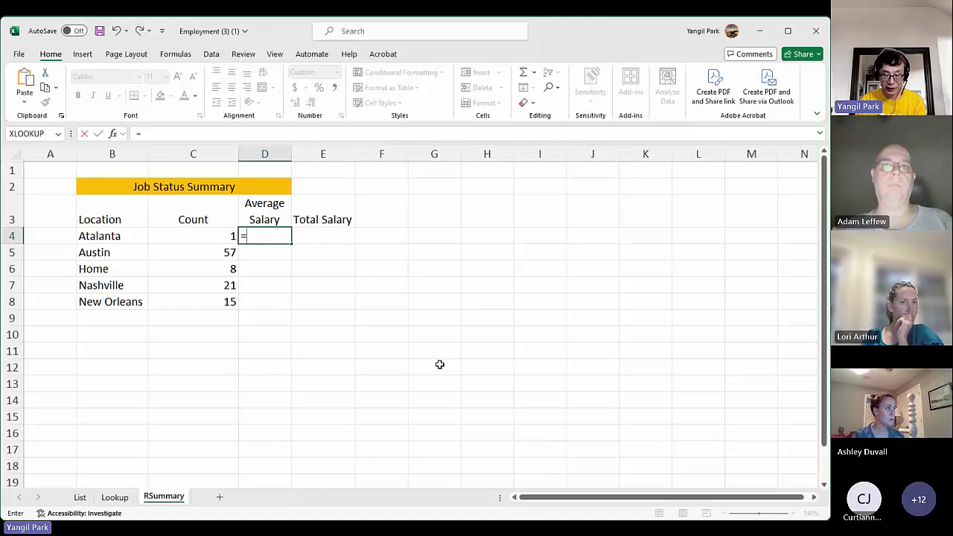
{"action": "type", "text": "AV"}
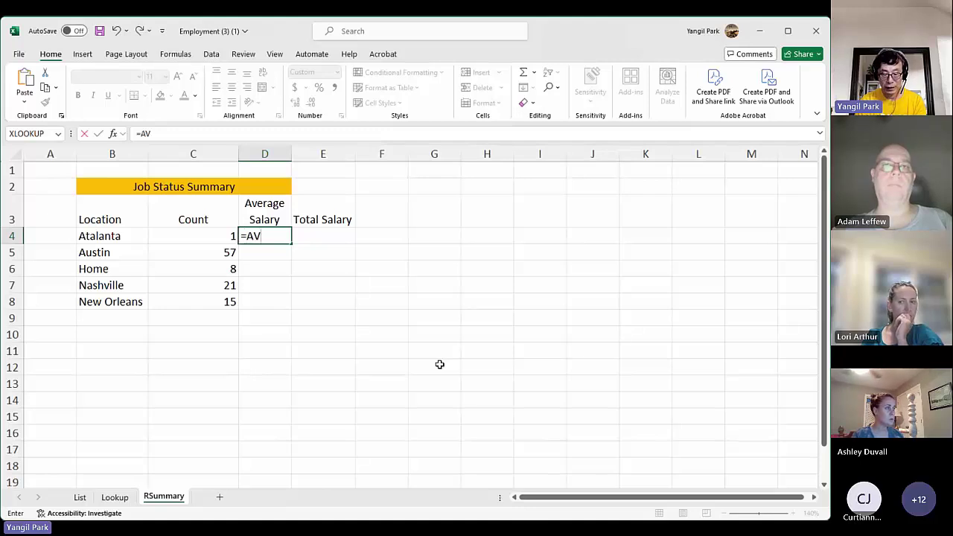
{"action": "type", "text": "ER"}
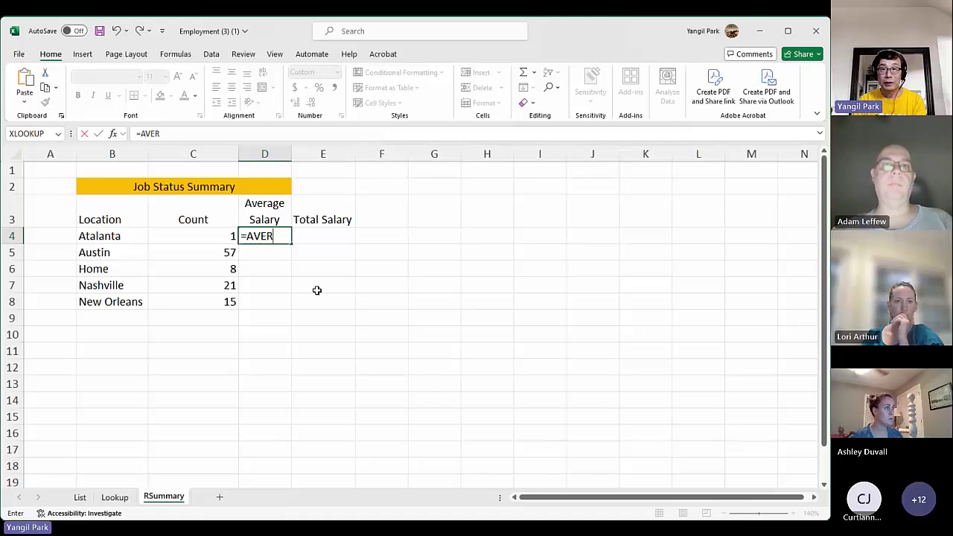
{"action": "type", "text": "AGEIF("}
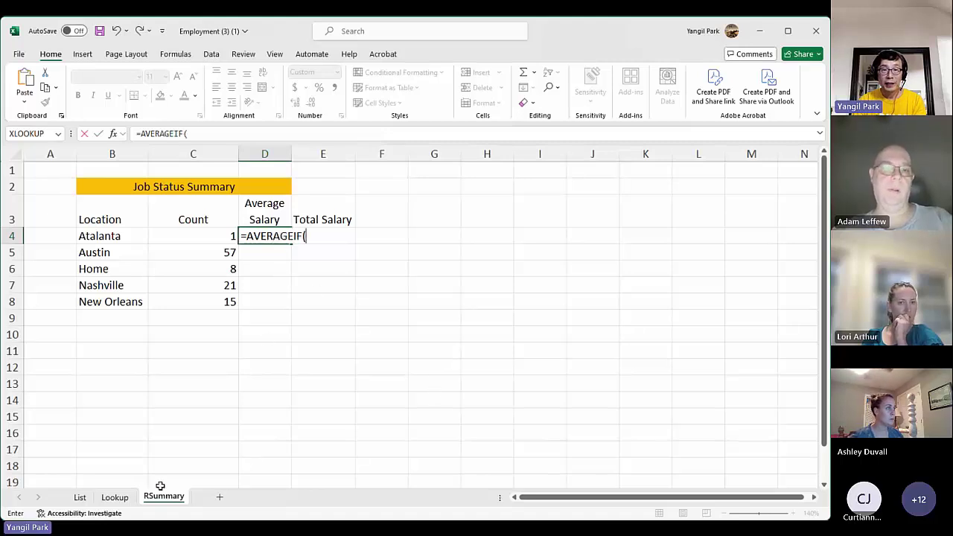
{"action": "left_click", "coordinate": [68, 504]}
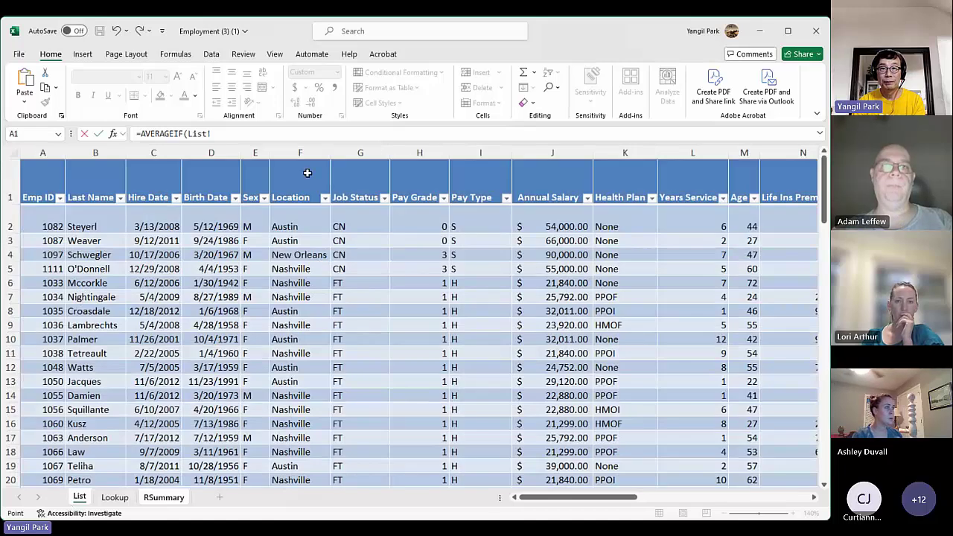
{"action": "left_click", "coordinate": [298, 152]}
{"action": "type", "text": ","}
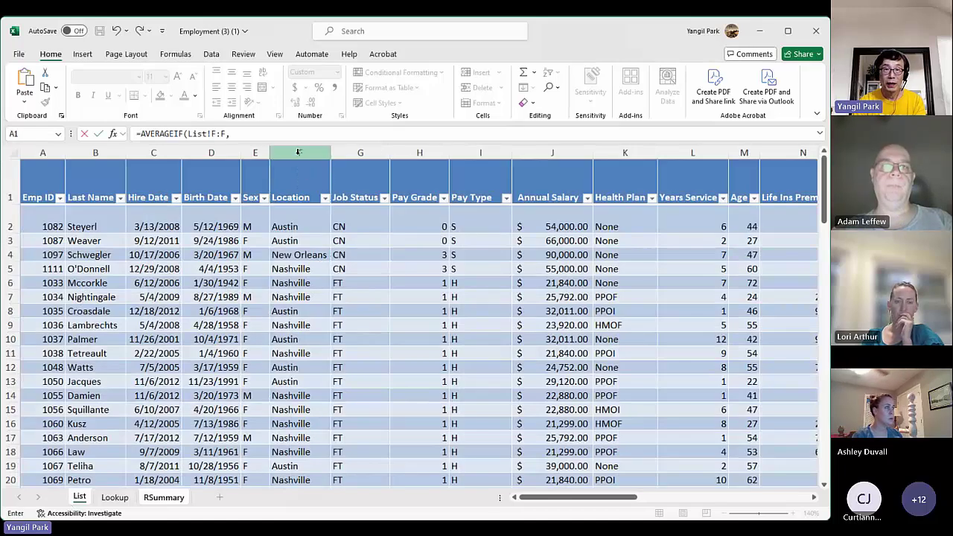
Complete D4's AVERAGEIF formula with criterion RSummary!B4 and average range List!J:J, and display the sheet's formulas.
{"action": "left_click", "coordinate": [164, 498]}
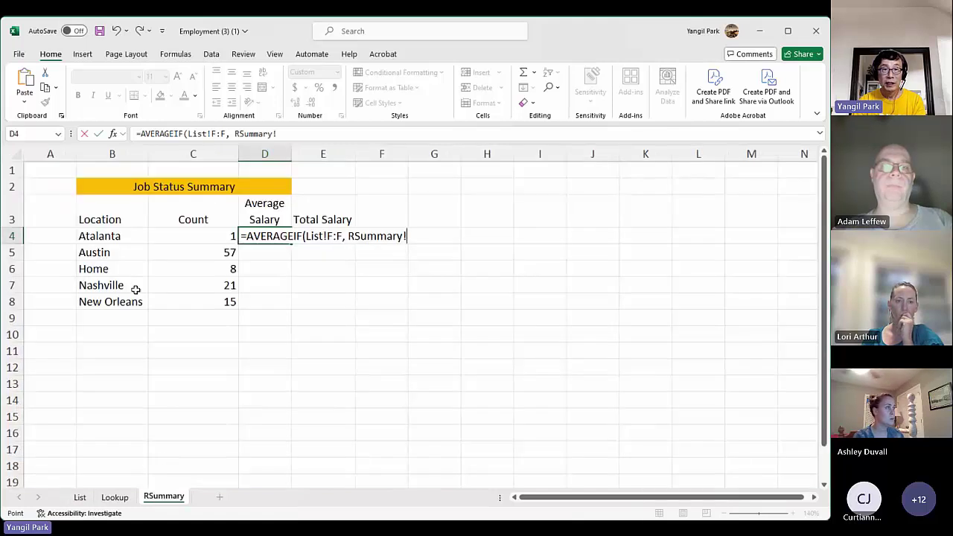
{"action": "left_click", "coordinate": [109, 235]}
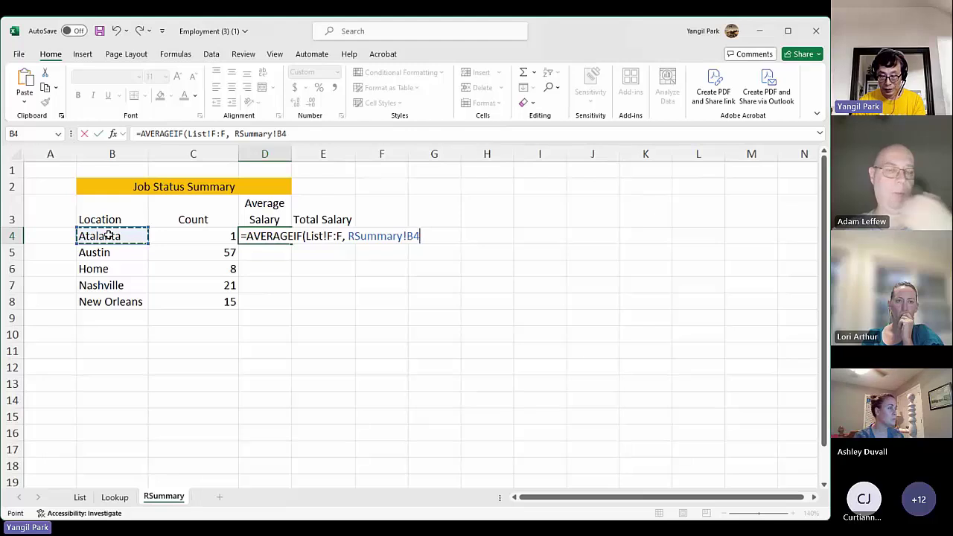
{"action": "type", "text": ","}
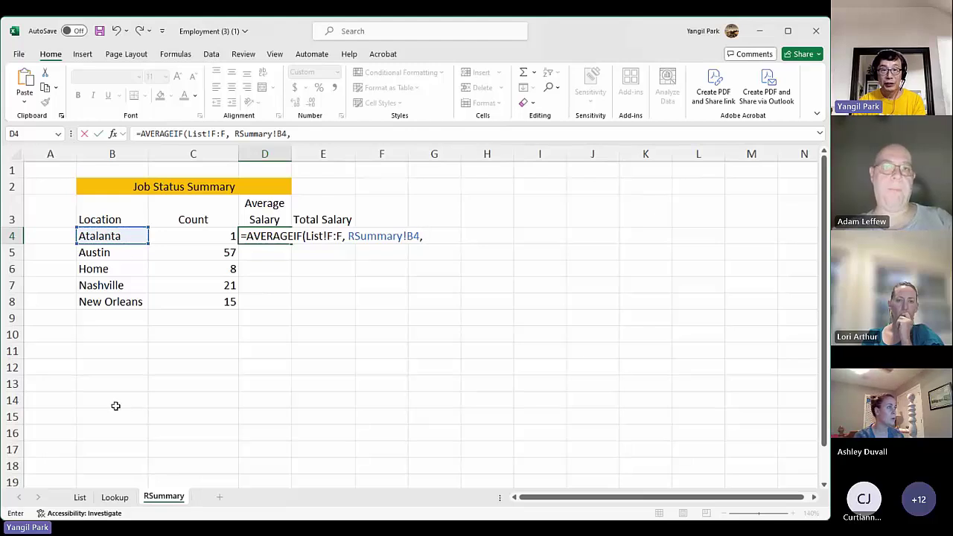
{"action": "left_click", "coordinate": [80, 498]}
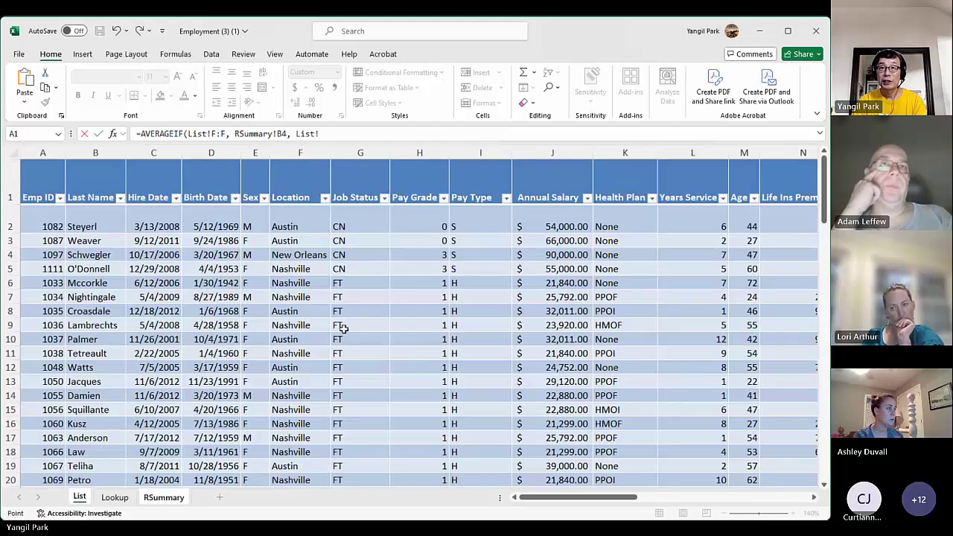
{"action": "left_click", "coordinate": [555, 151]}
{"action": "key", "text": "Return"}
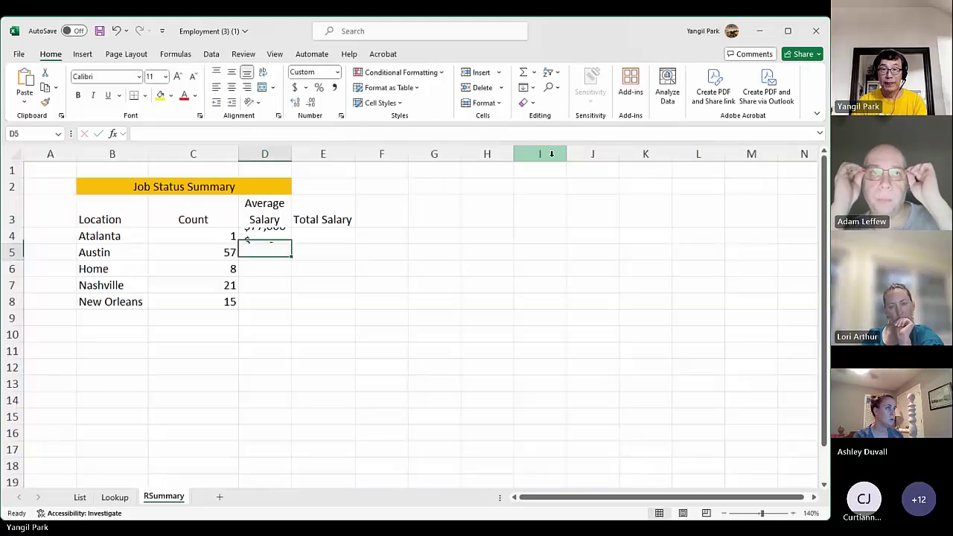
{"action": "left_click", "coordinate": [270, 236]}
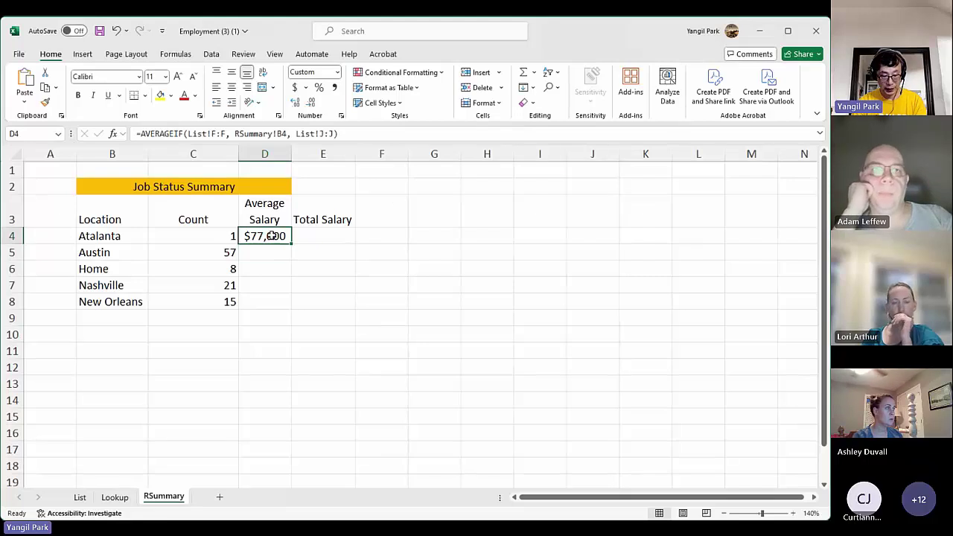
{"action": "key", "text": "ctrl+grave"}
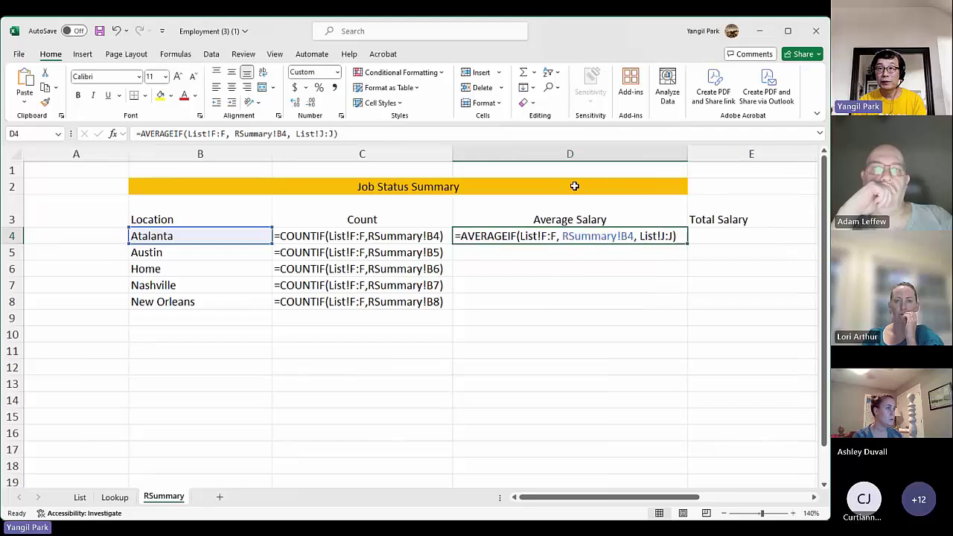
Return the sheet to showing values and fill the AVERAGEIF formula from D4 down to D8.
{"action": "double_click", "coordinate": [558, 154]}
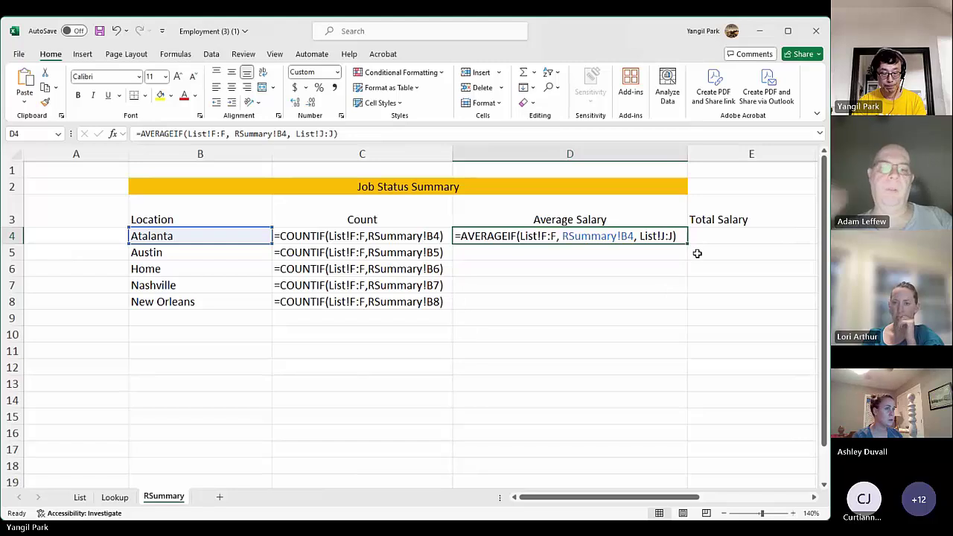
{"action": "key", "text": "ctrl+grave"}
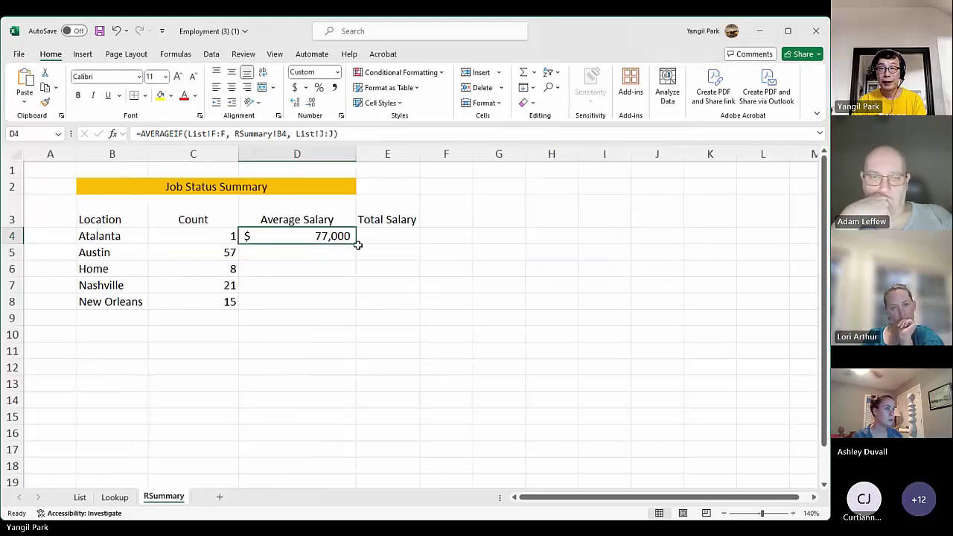
{"action": "left_click_drag", "start_coordinate": [356, 244], "coordinate": [355, 310]}
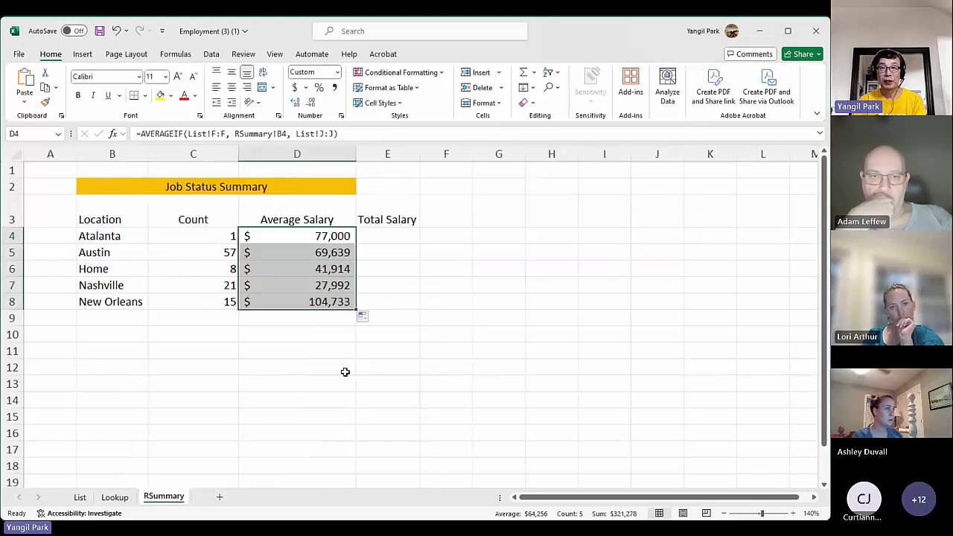
Start a SUMIF formula in E4 with the List sheet's Location column, List!F:F, as its criteria range.
{"action": "left_click", "coordinate": [392, 233]}
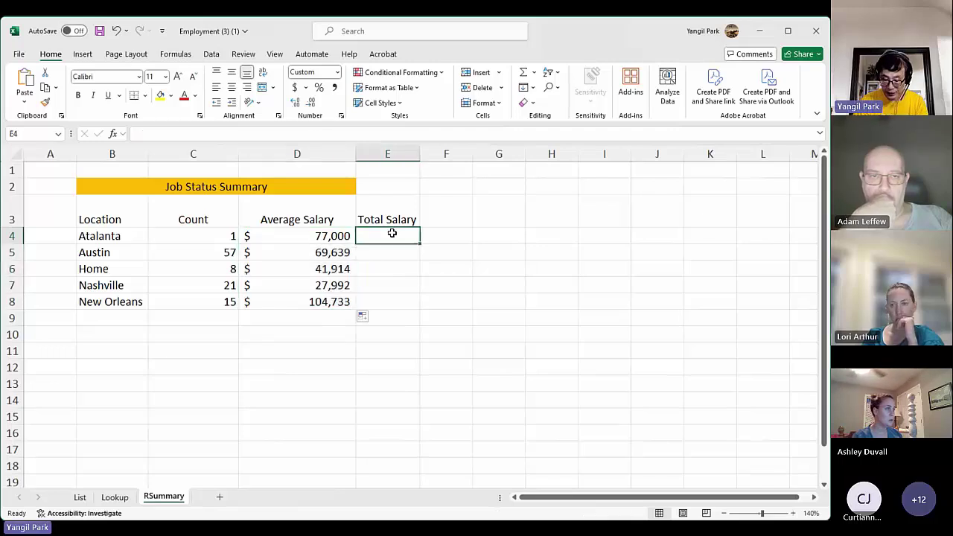
{"action": "type", "text": "="}
{"action": "type", "text": "SU"}
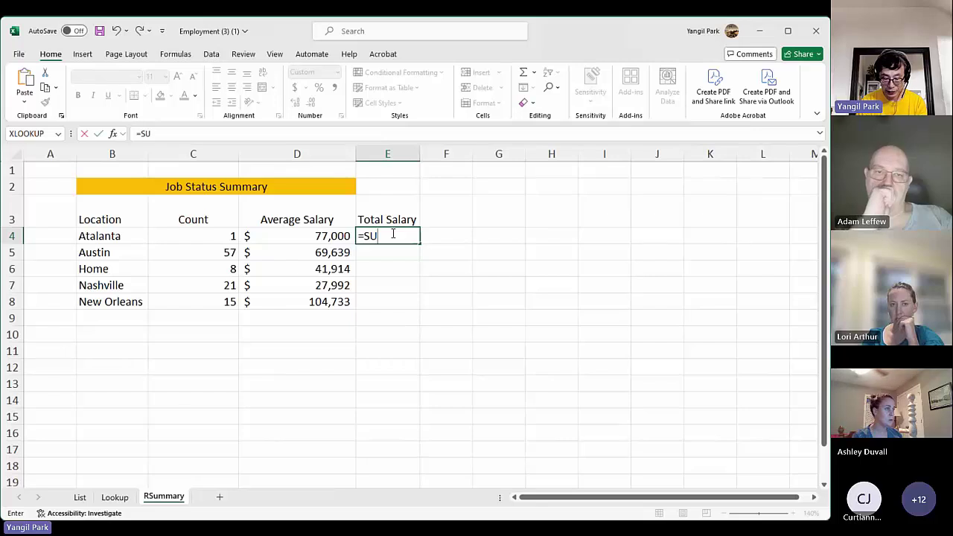
{"action": "type", "text": "M"}
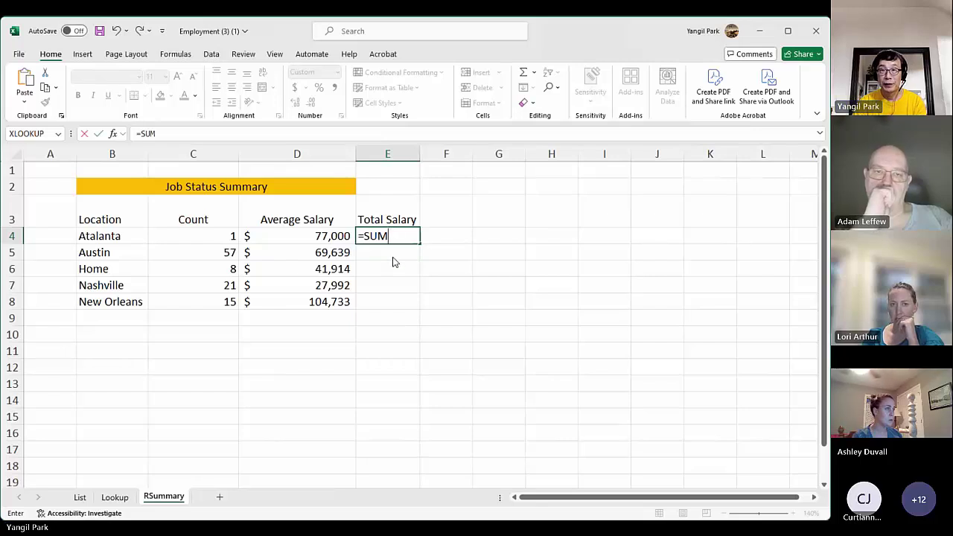
{"action": "type", "text": "IF("}
{"action": "left_click", "coordinate": [79, 497]}
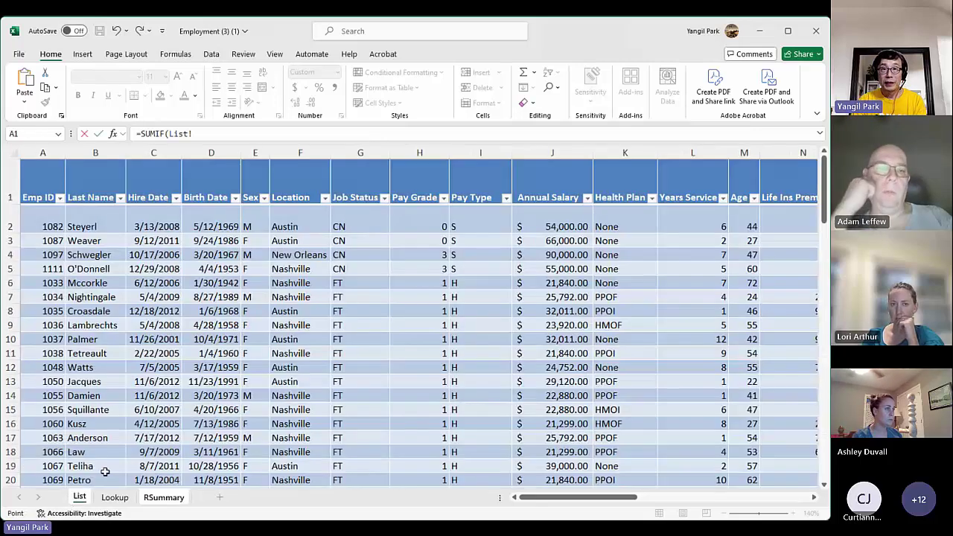
{"action": "left_click", "coordinate": [304, 153]}
{"action": "type", "text": ","}
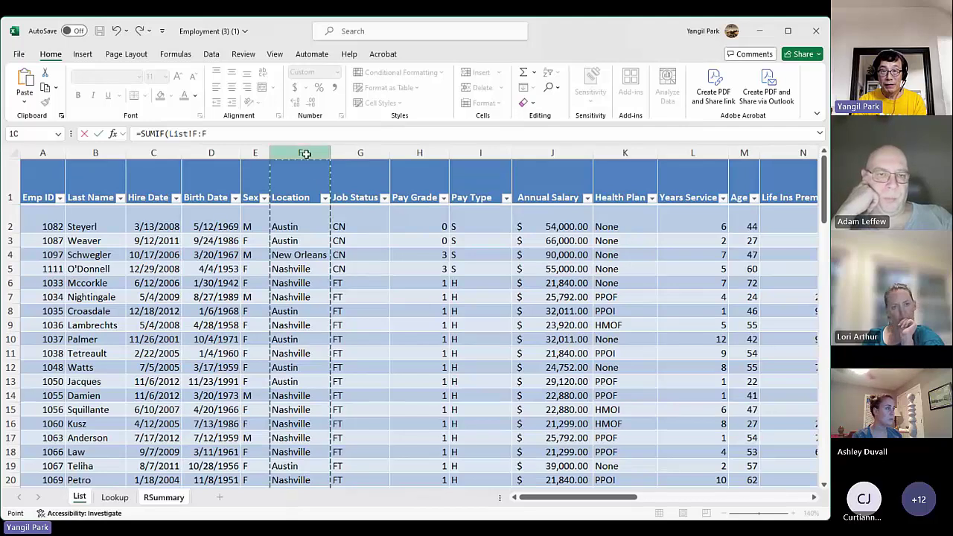
Complete E4's SUMIF formula with criterion RSummary!B4 and sum range List!J:J.
{"action": "left_click", "coordinate": [163, 496]}
{"action": "left_click", "coordinate": [116, 236]}
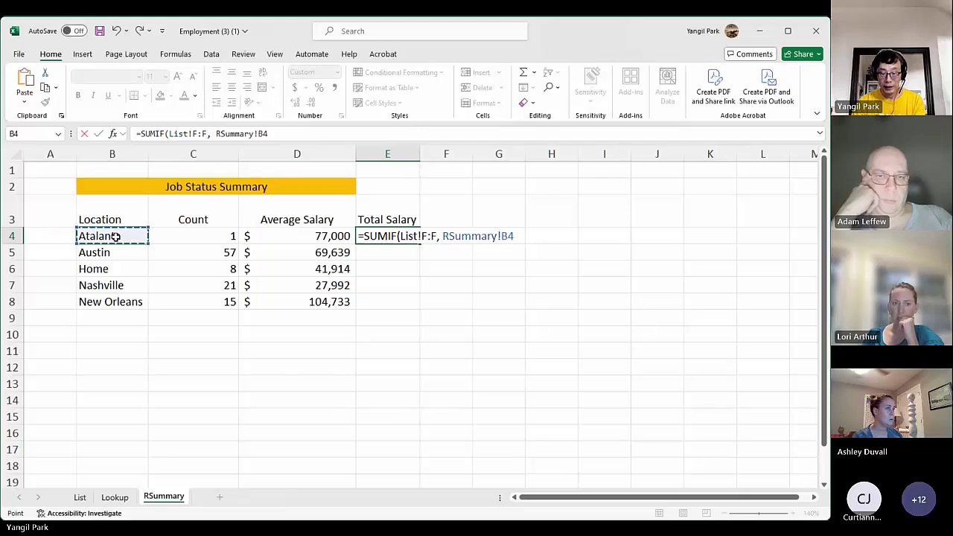
{"action": "type", "text": ","}
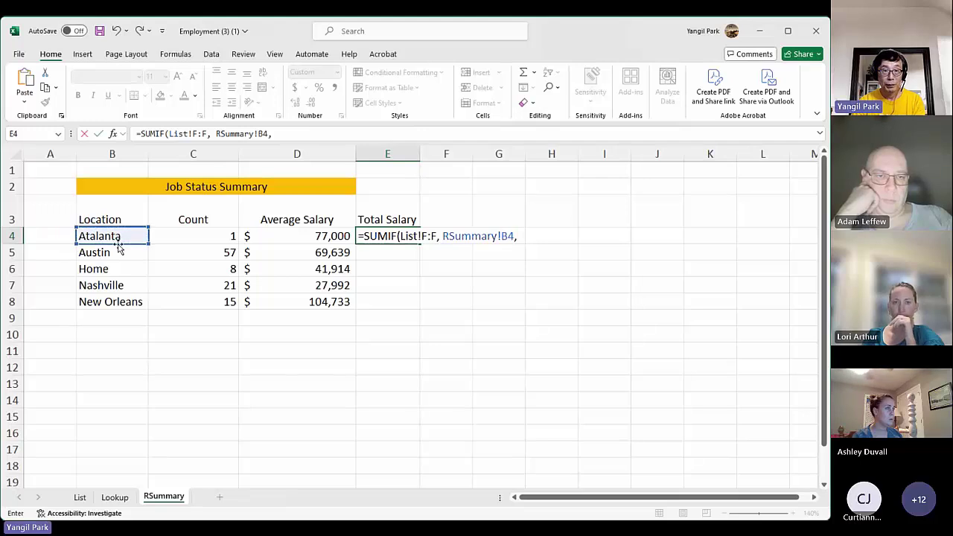
{"action": "left_click", "coordinate": [79, 496]}
{"action": "left_click", "coordinate": [560, 151]}
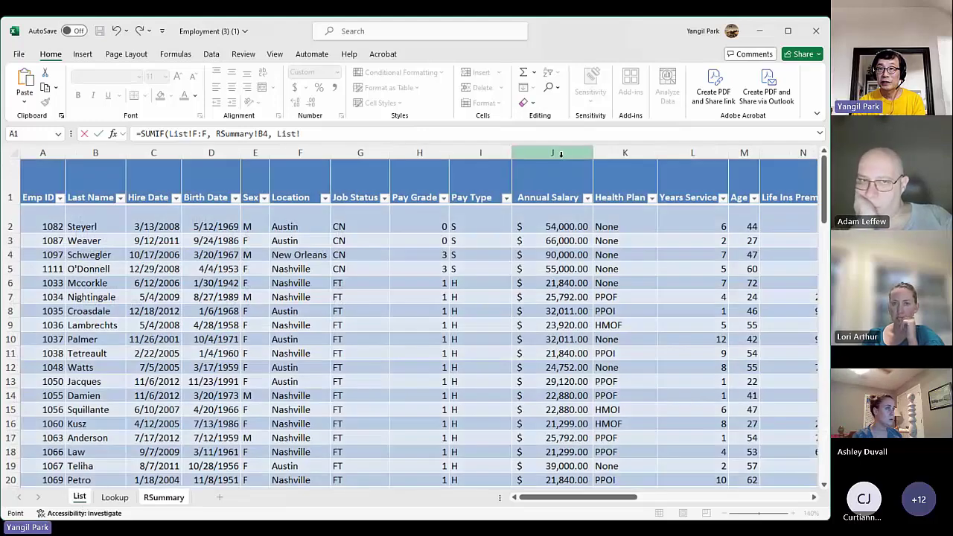
{"action": "key", "text": "Return"}
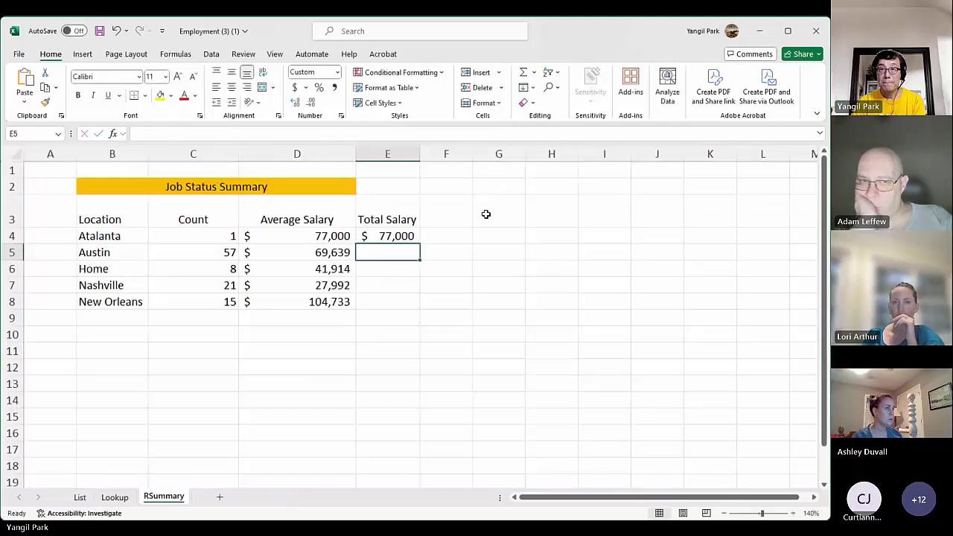
Fill the SUMIF formula from E4 down to E8 and widen column E to fit the totals.
{"action": "left_click", "coordinate": [410, 235]}
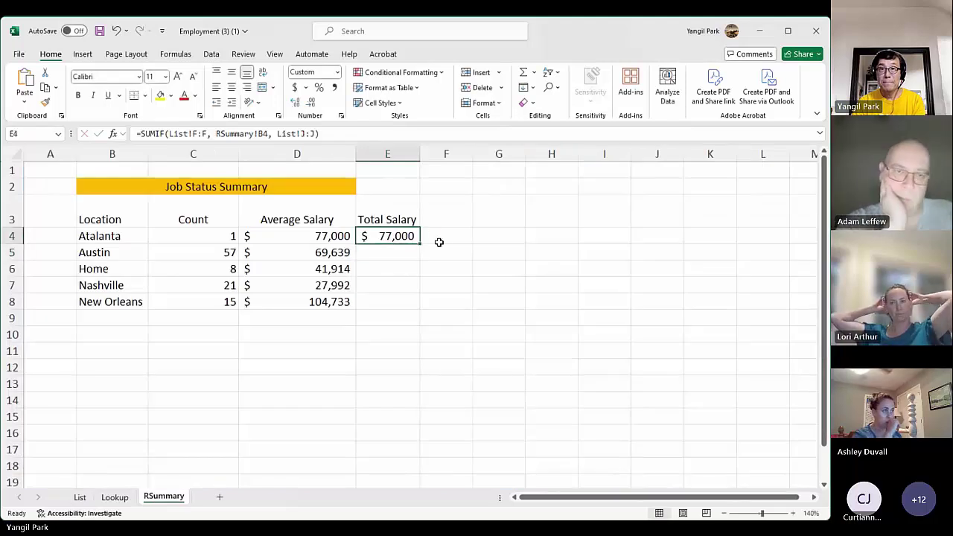
{"action": "left_click", "coordinate": [335, 236]}
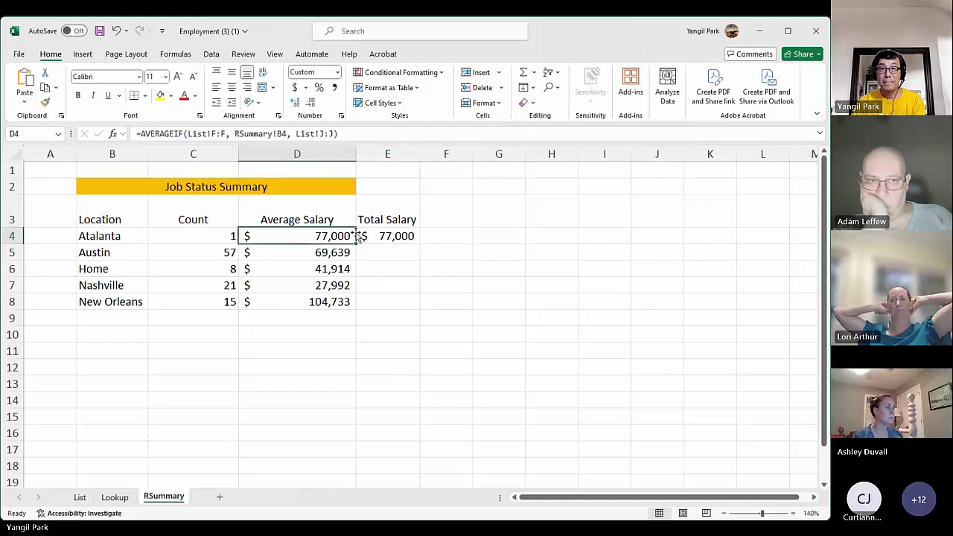
{"action": "left_click", "coordinate": [379, 235]}
{"action": "left_click_drag", "start_coordinate": [419, 246], "coordinate": [419, 307]}
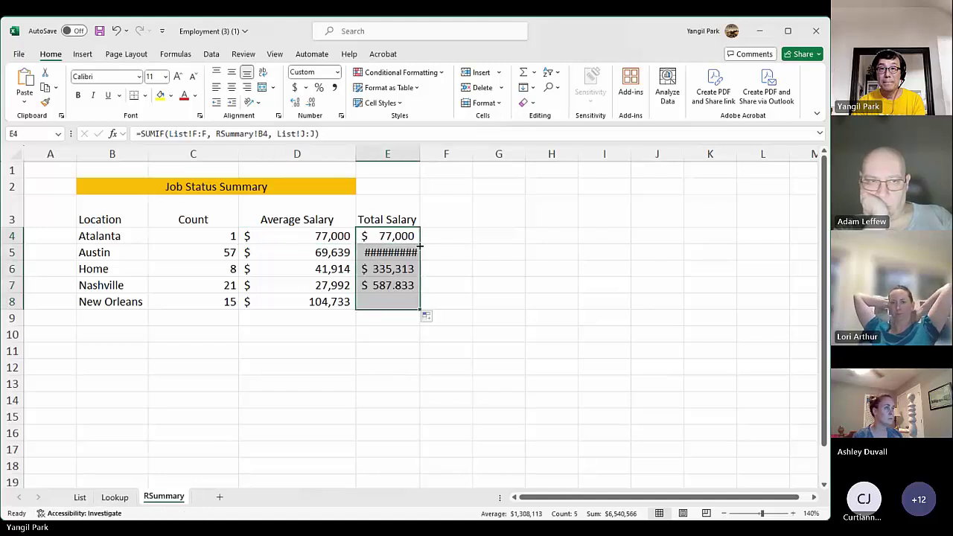
{"action": "left_click_drag", "start_coordinate": [420, 154], "coordinate": [441, 154]}
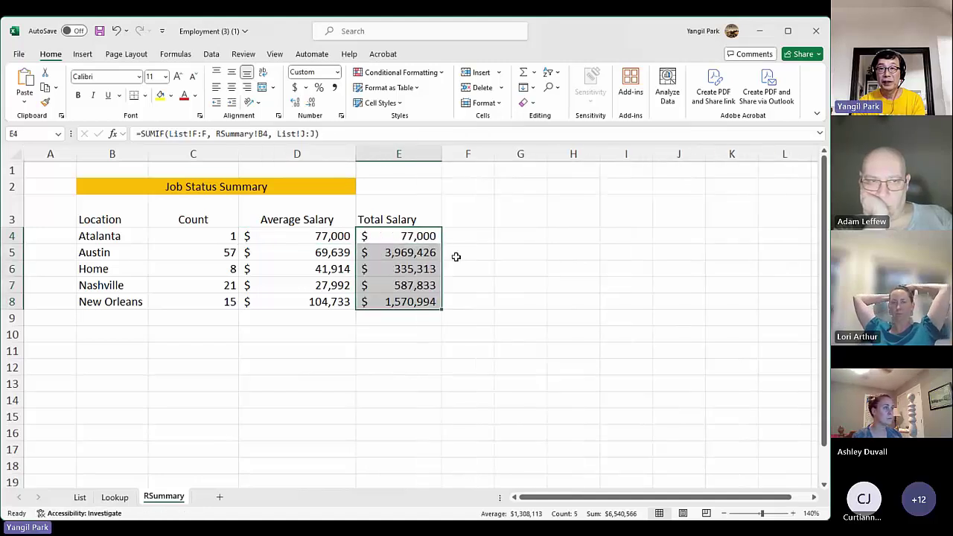
Display the sheet's formulas and fit column E to the full SUMIF formulas.
{"action": "left_click", "coordinate": [417, 235]}
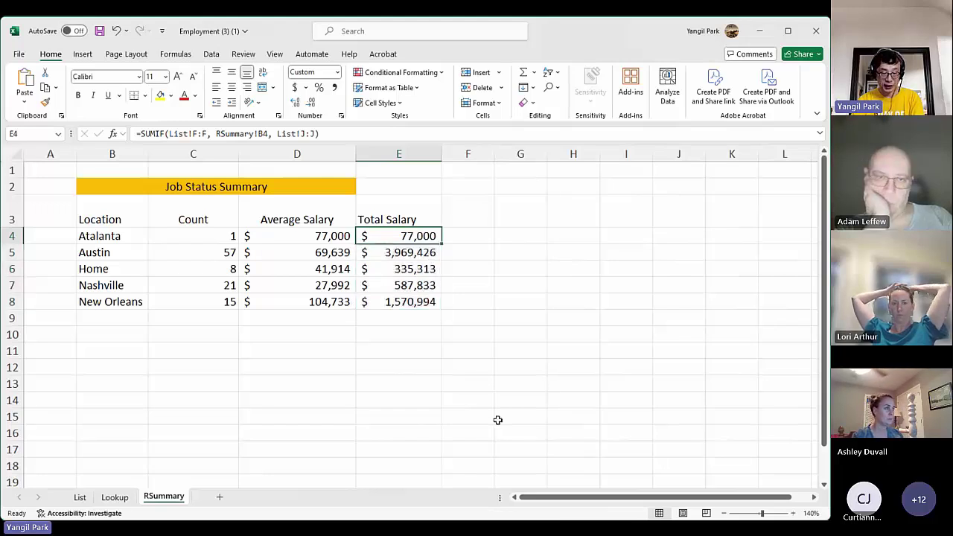
{"action": "key", "text": "ctrl+grave"}
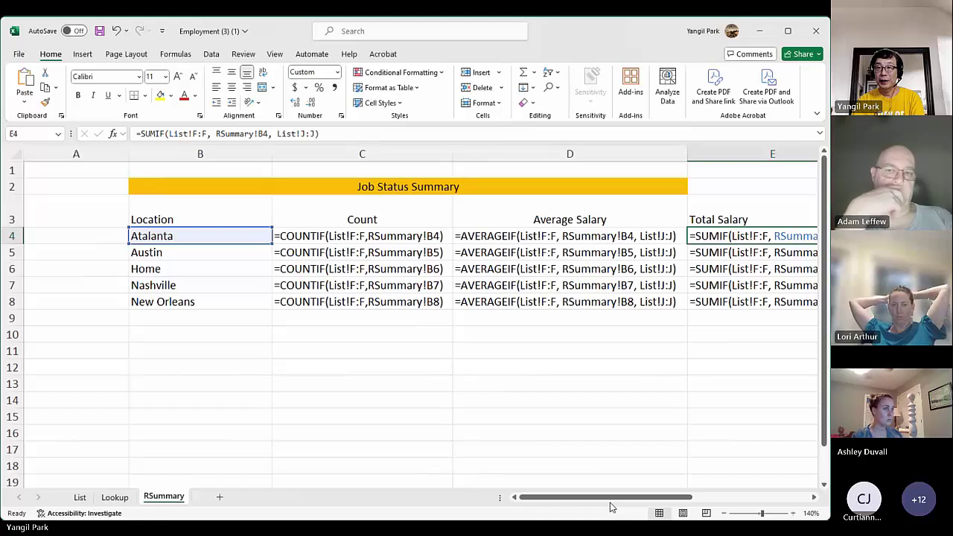
{"action": "left_click_drag", "start_coordinate": [611, 504], "coordinate": [675, 480]}
{"action": "left_click_drag", "start_coordinate": [548, 162], "coordinate": [596, 158]}
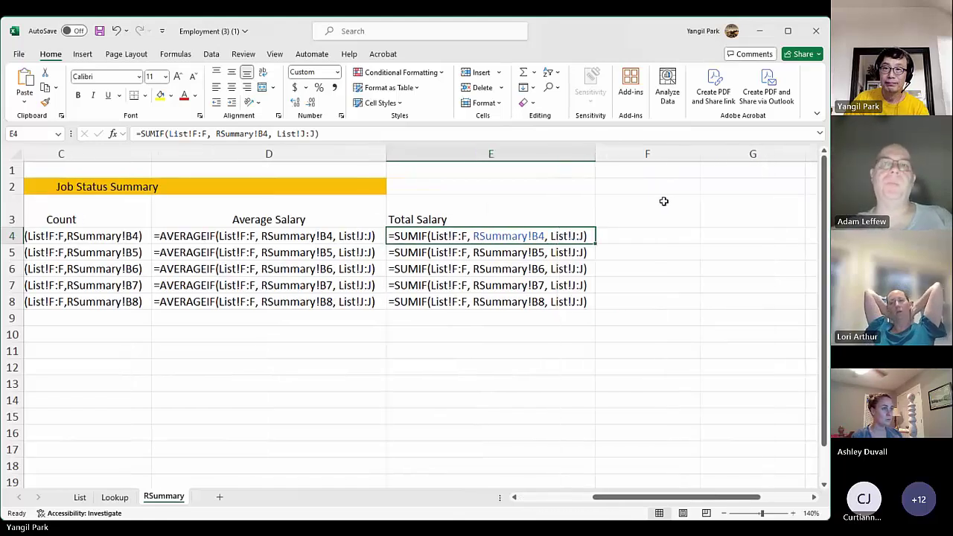
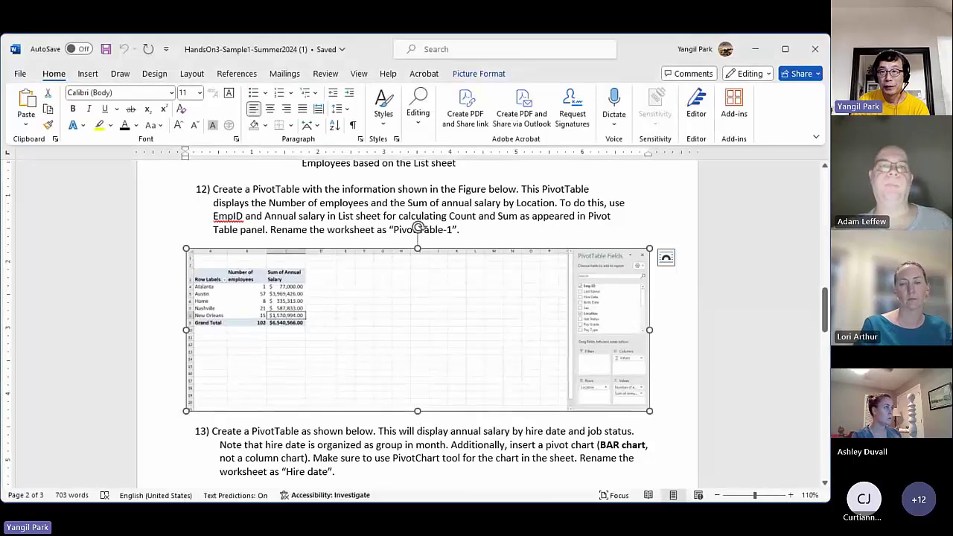
Enlarge the Word instructions to 140% and read item 12 with its figure on creating the PivotTable by location.
{"action": "scroll", "coordinate": [419, 227], "scroll_direction": "up", "scroll_amount": 2}
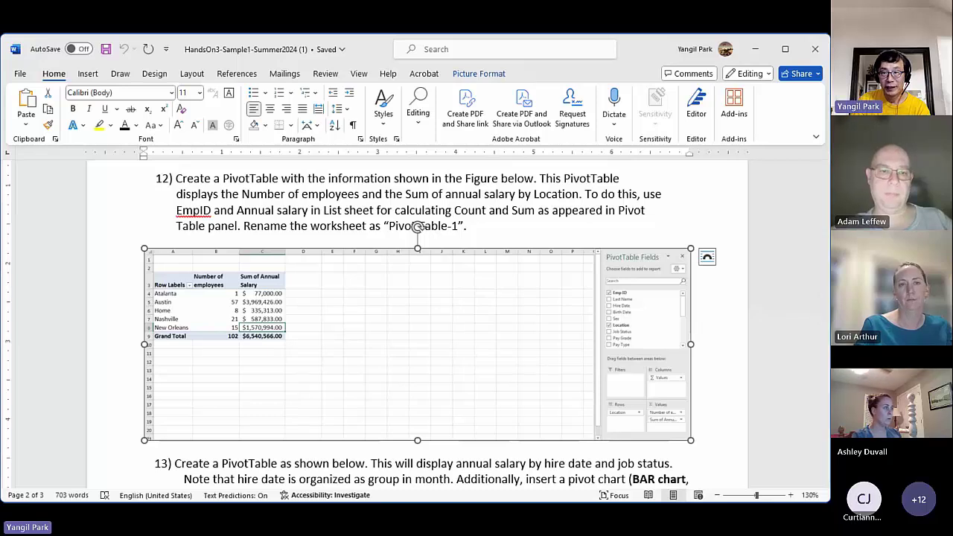
{"action": "scroll", "coordinate": [418, 227], "scroll_direction": "up", "scroll_amount": 1}
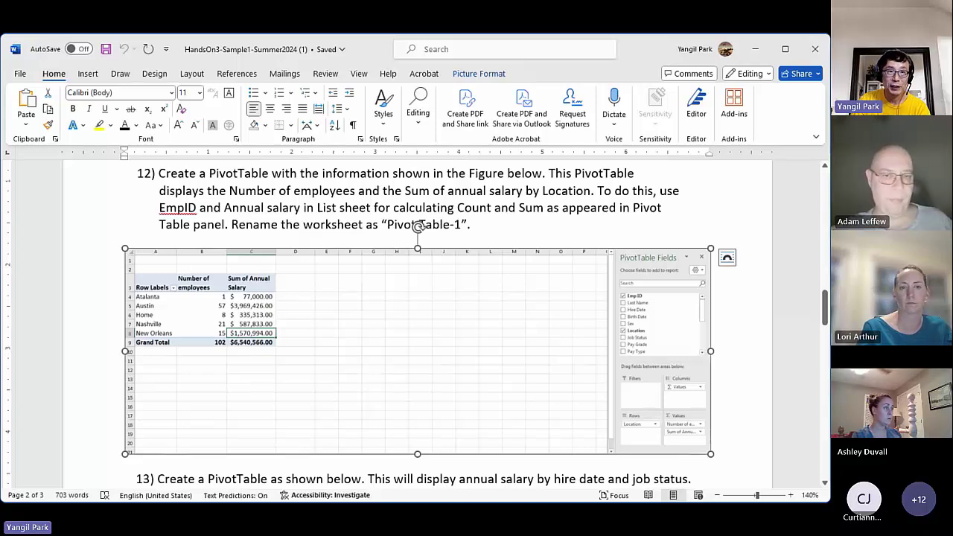
{"action": "left_click_drag", "start_coordinate": [158, 172], "coordinate": [476, 236]}
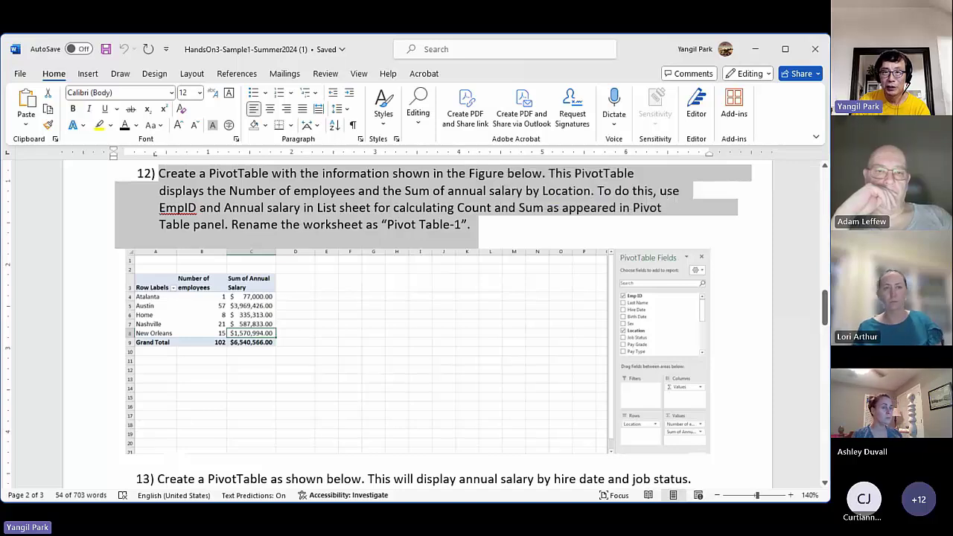
{"action": "left_click", "coordinate": [419, 257]}
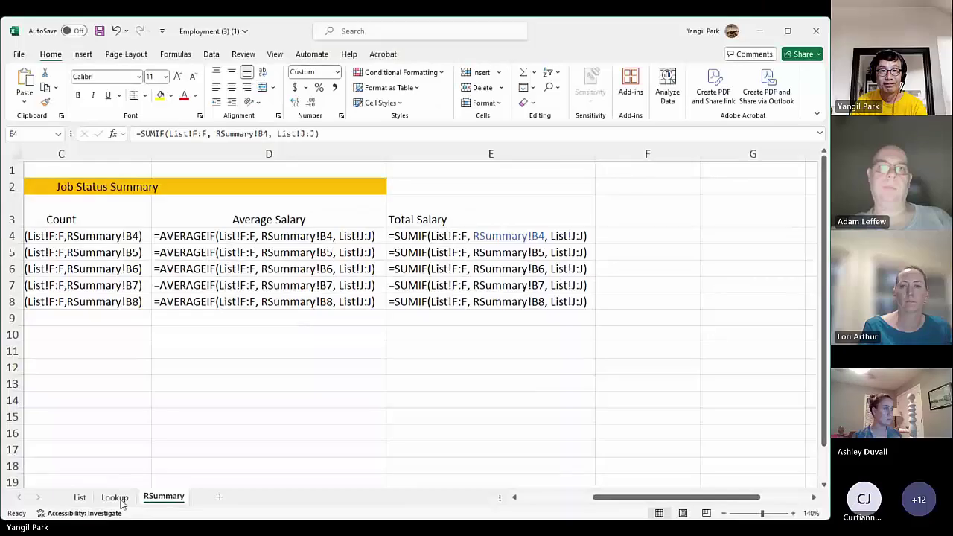
Switch to the Excel workbook and insert a PivotTable from the List sheet's employee table on a new worksheet.
{"action": "left_click", "coordinate": [116, 498]}
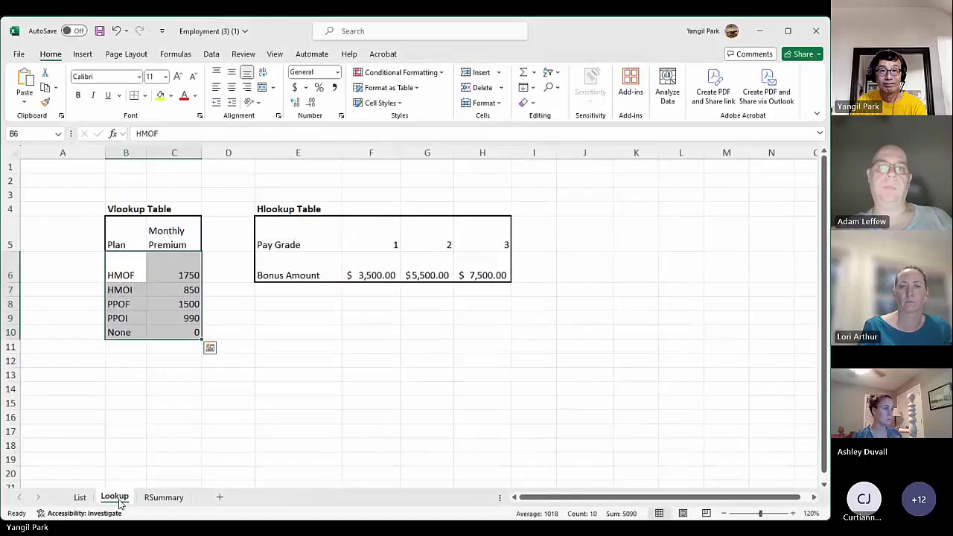
{"action": "left_click", "coordinate": [80, 498]}
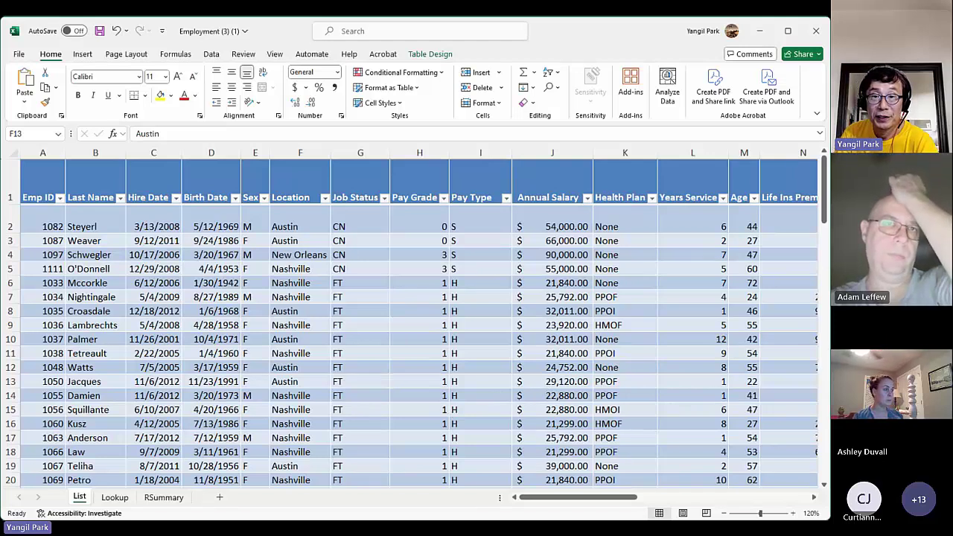
{"action": "left_click", "coordinate": [598, 512]}
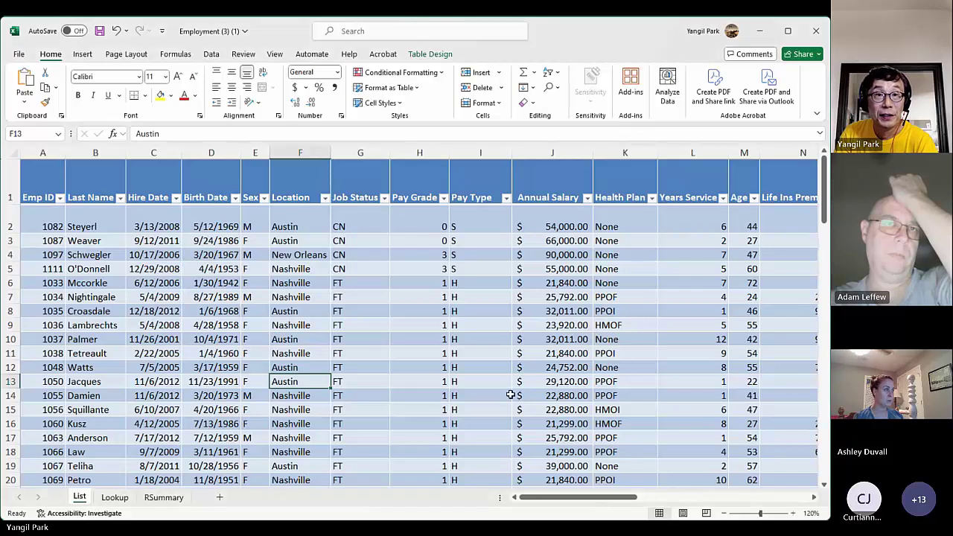
{"action": "left_click", "coordinate": [83, 55]}
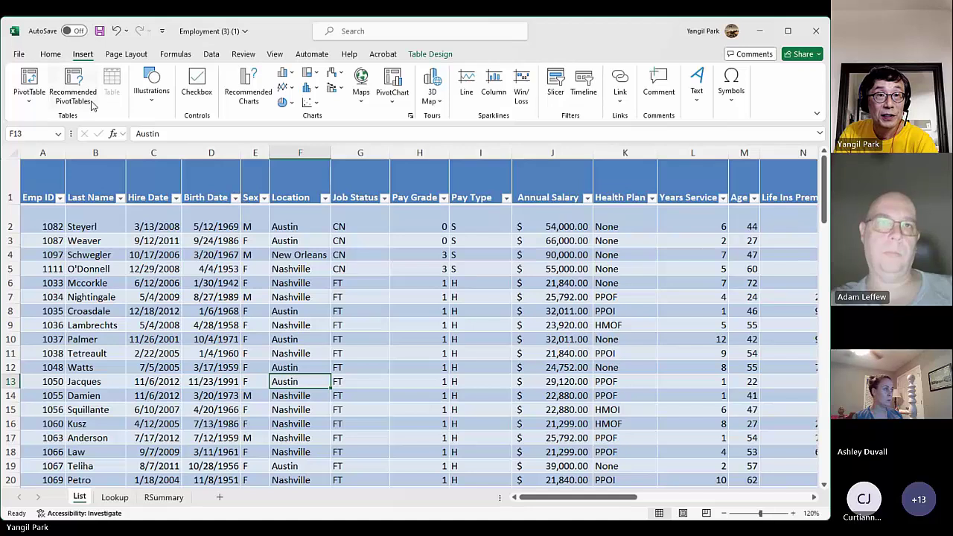
{"action": "left_click", "coordinate": [23, 79]}
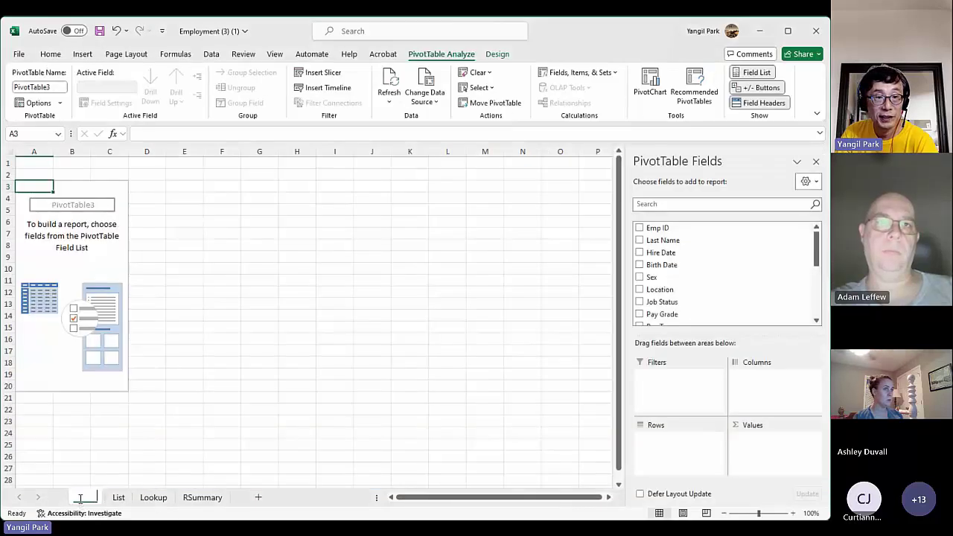
Rename the new PivotTable worksheet as "Pivot table 1".
{"action": "double_click", "coordinate": [83, 497]}
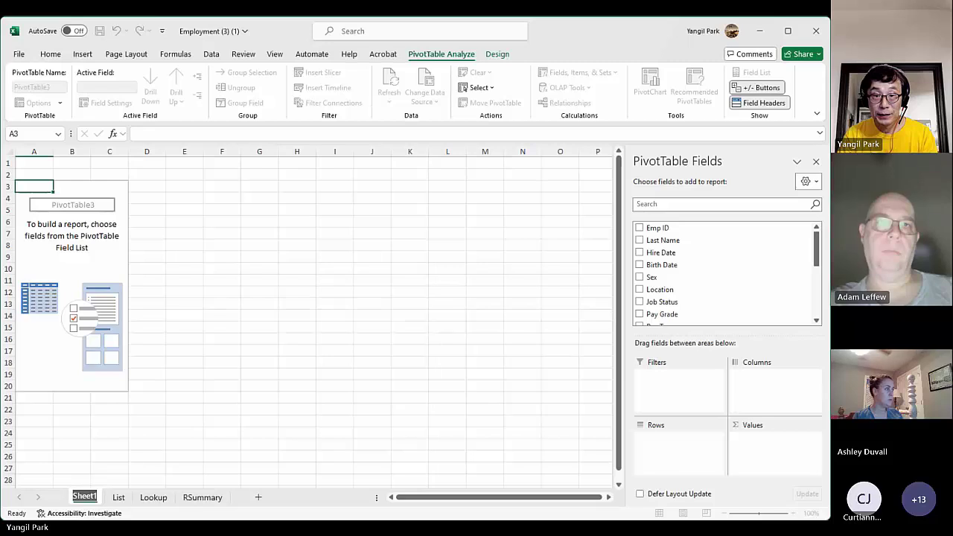
{"action": "key", "text": "End"}
{"action": "double_click", "coordinate": [75, 495]}
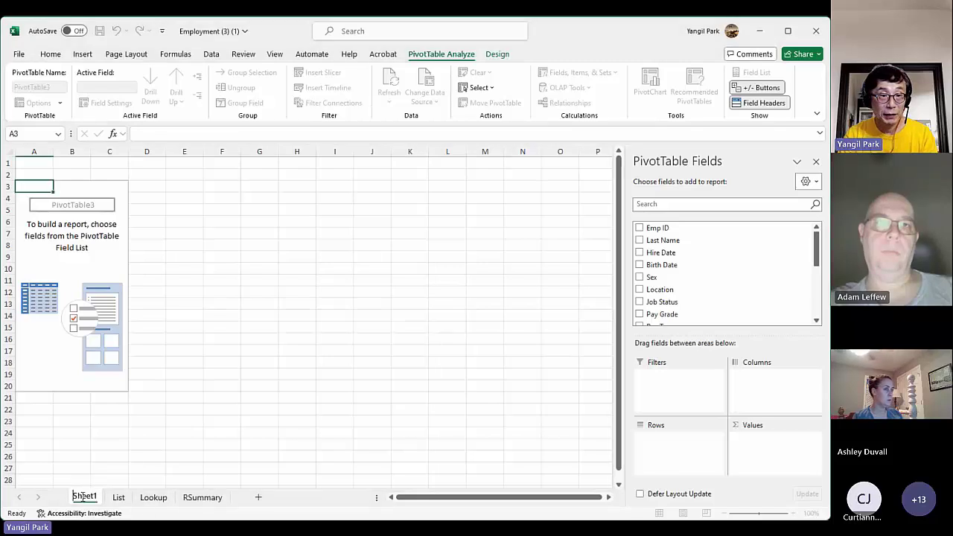
{"action": "type", "text": "pIVOT"}
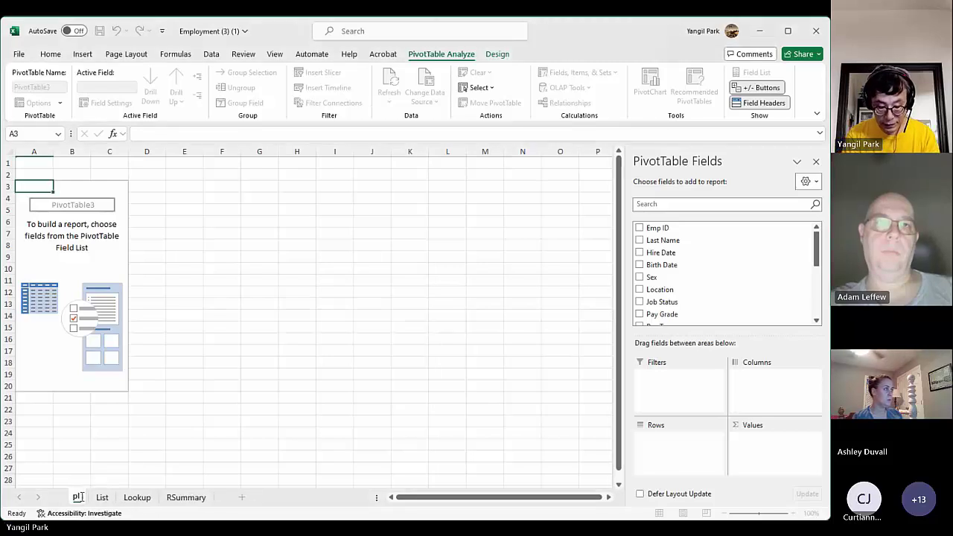
{"action": "key", "text": "BackSpace"}
{"action": "key", "text": "BackSpace"}
{"action": "key", "text": "BackSpace"}
{"action": "key", "text": "BackSpace"}
{"action": "key", "text": "BackSpace"}
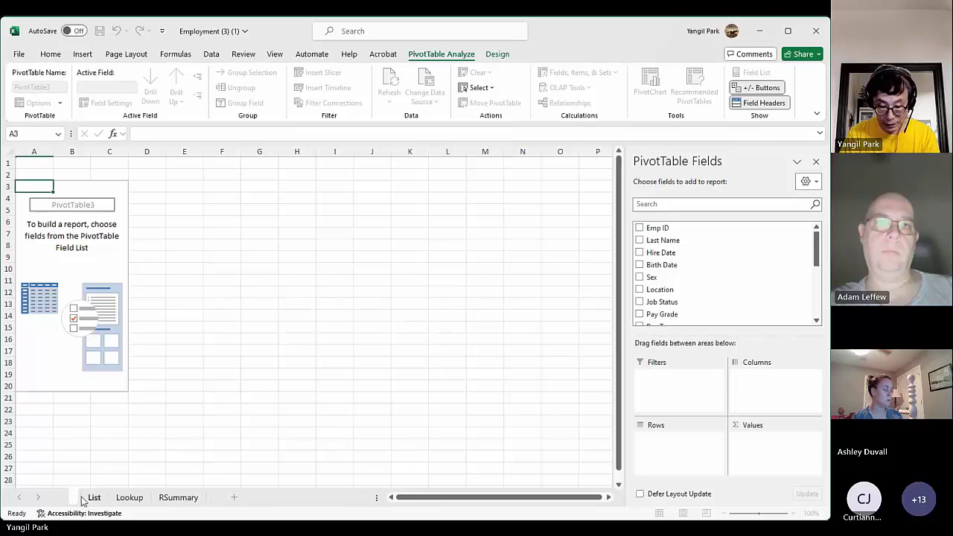
{"action": "type", "text": "PIvot"}
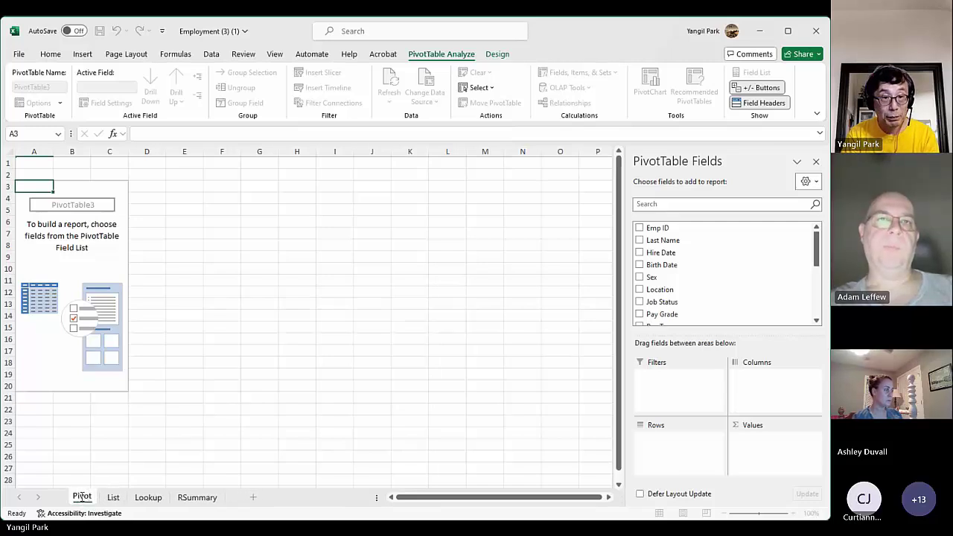
{"action": "type", "text": " Table 1"}
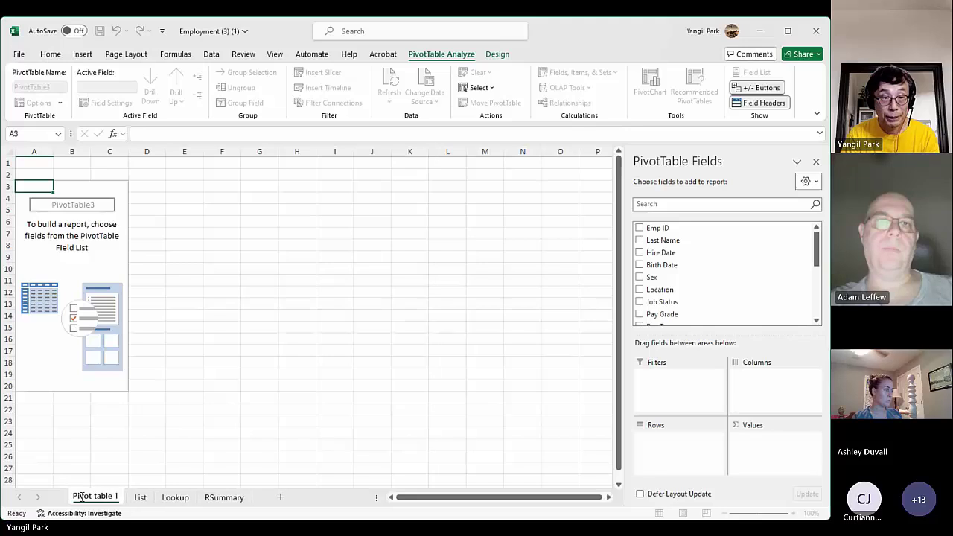
{"action": "key", "text": "Return"}
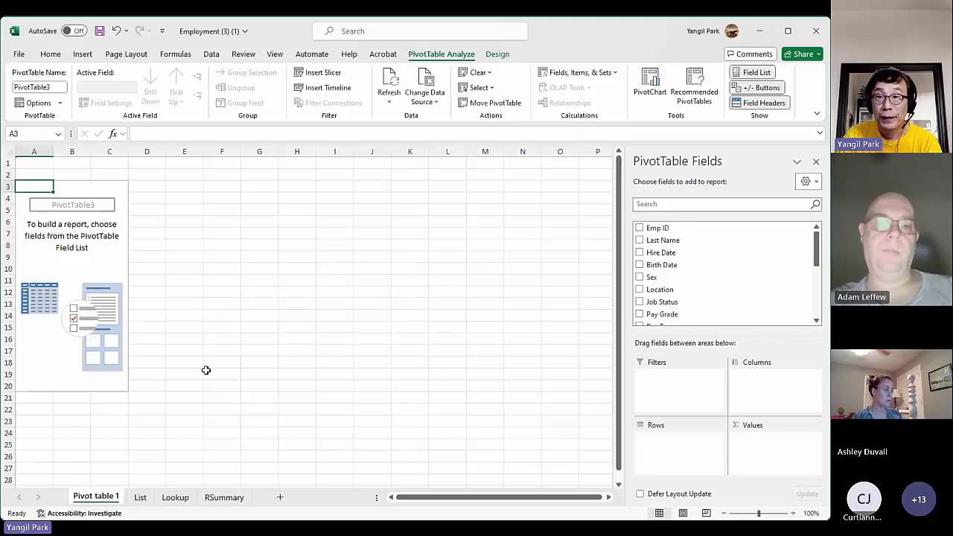
Add the Emp ID, Location and Annual Salary fields to the PivotTable in their default areas.
{"action": "left_click", "coordinate": [639, 229]}
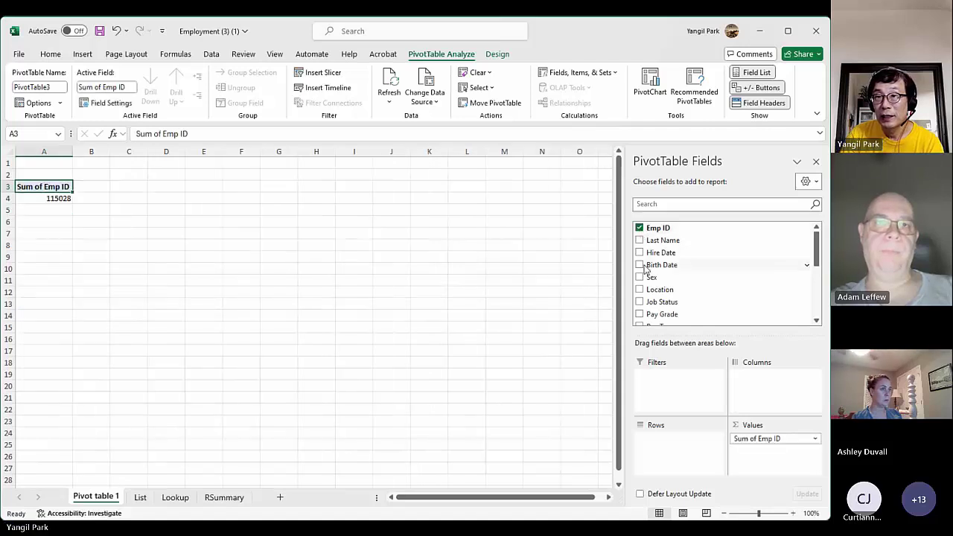
{"action": "left_click", "coordinate": [640, 289]}
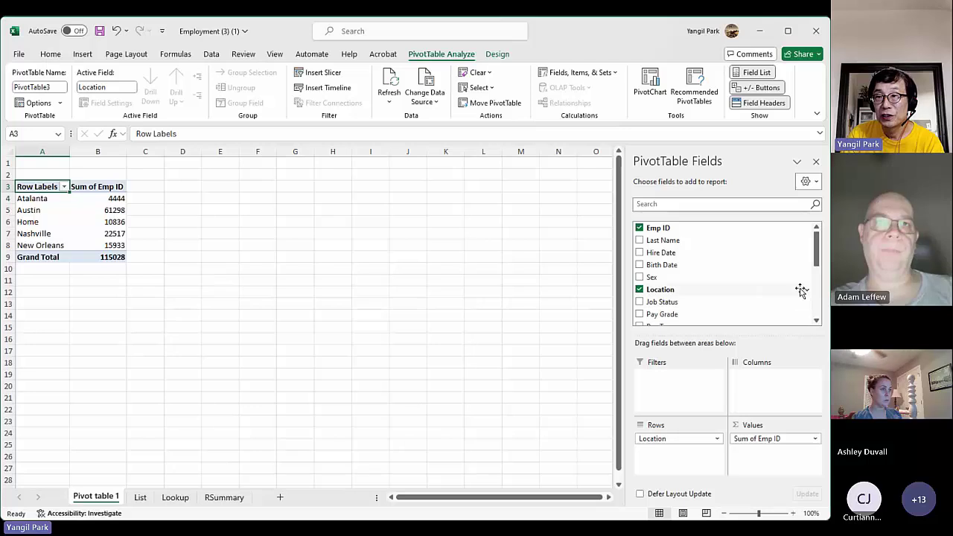
{"action": "scroll", "coordinate": [817, 255], "scroll_direction": "down", "scroll_amount": 5}
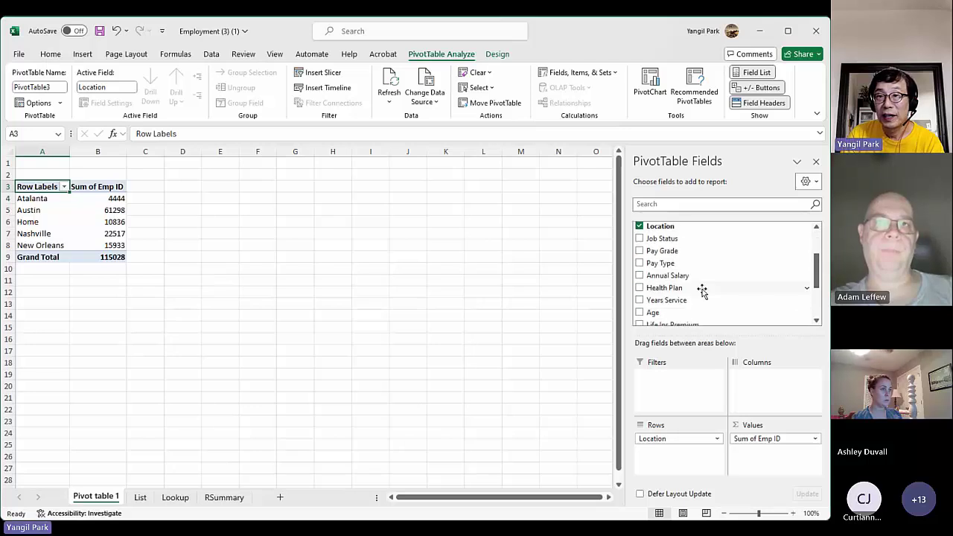
{"action": "left_click", "coordinate": [639, 275]}
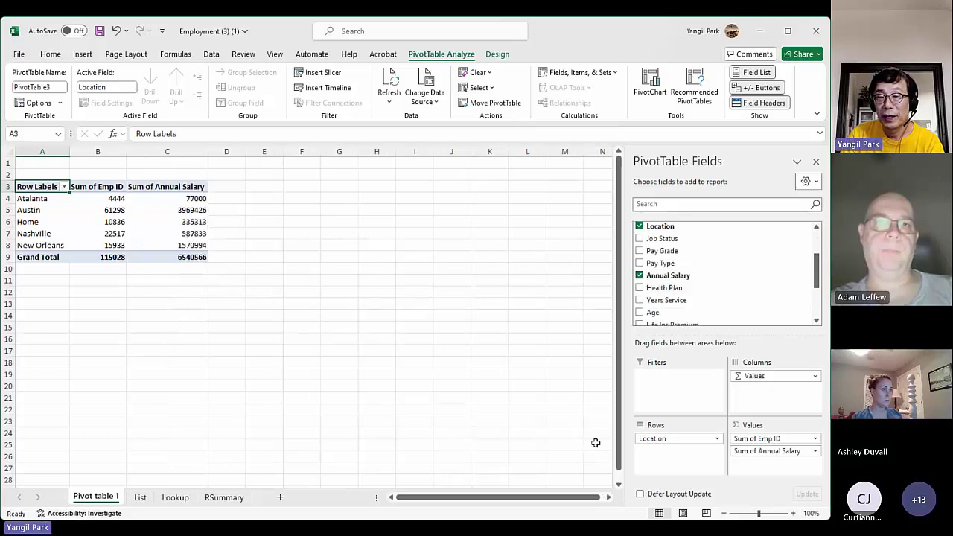
{"action": "left_click_drag", "start_coordinate": [816, 274], "coordinate": [822, 248]}
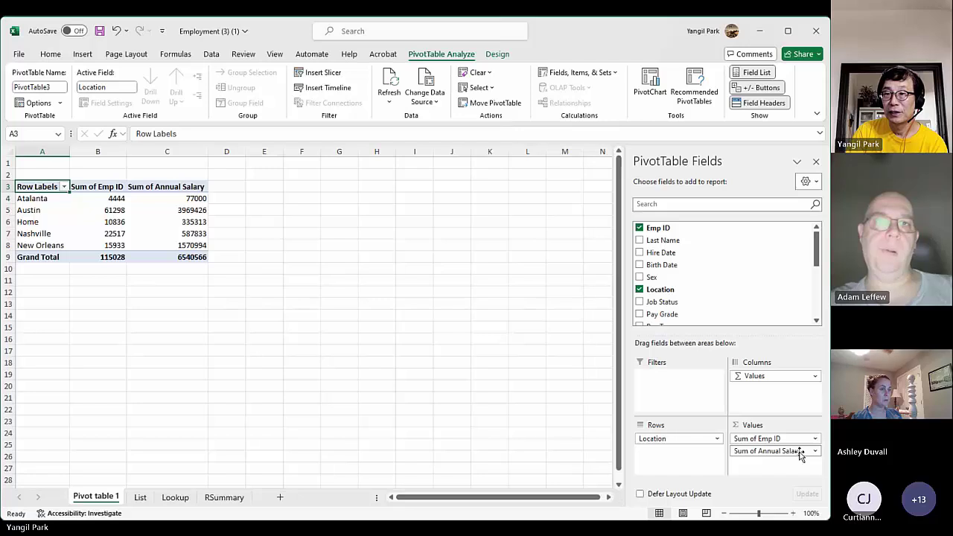
Remove Location from the rows and both value fields from the PivotTable to empty its layout.
{"action": "left_click_drag", "start_coordinate": [796, 452], "coordinate": [774, 455]}
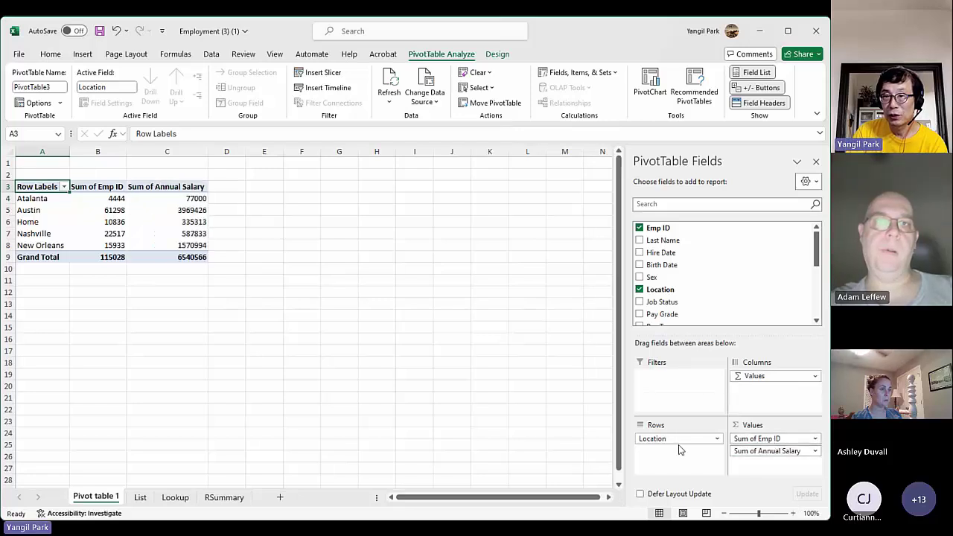
{"action": "left_click_drag", "start_coordinate": [677, 438], "coordinate": [826, 373]}
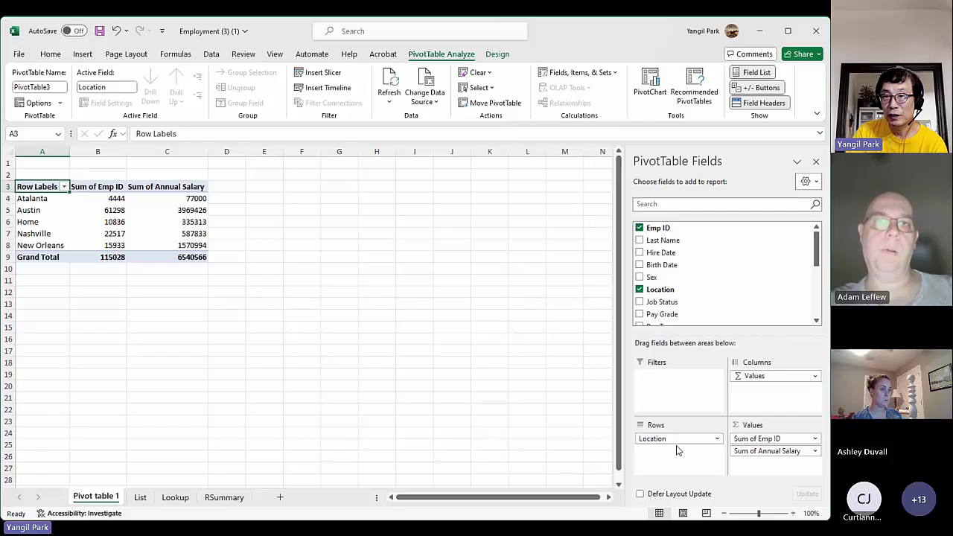
{"action": "left_click_drag", "start_coordinate": [677, 450], "coordinate": [687, 312]}
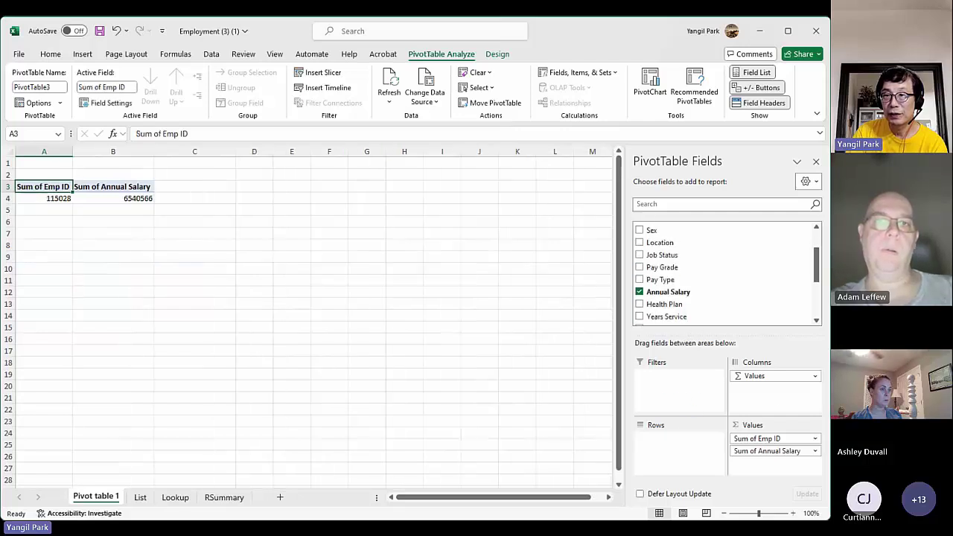
{"action": "left_click_drag", "start_coordinate": [797, 377], "coordinate": [759, 253]}
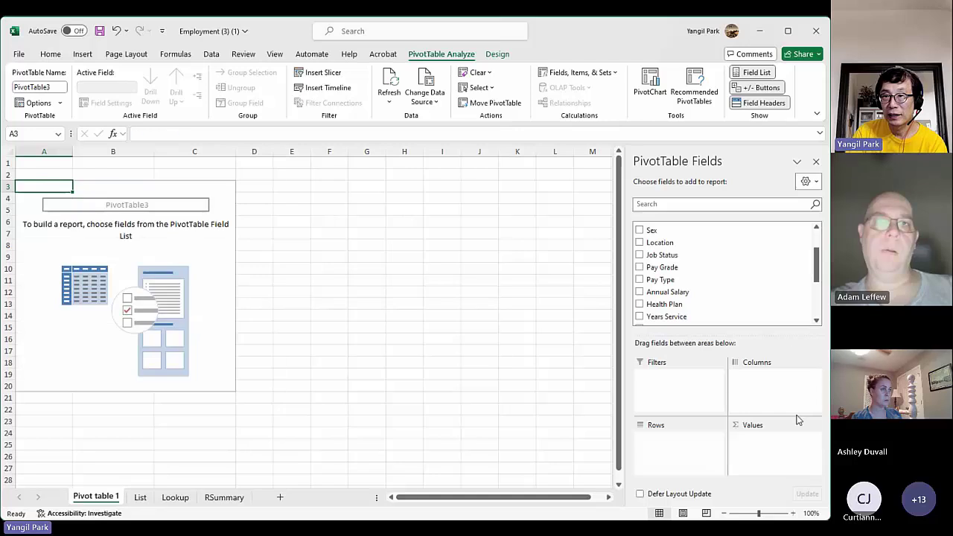
{"action": "scroll", "coordinate": [804, 238], "scroll_direction": "up", "scroll_amount": 2}
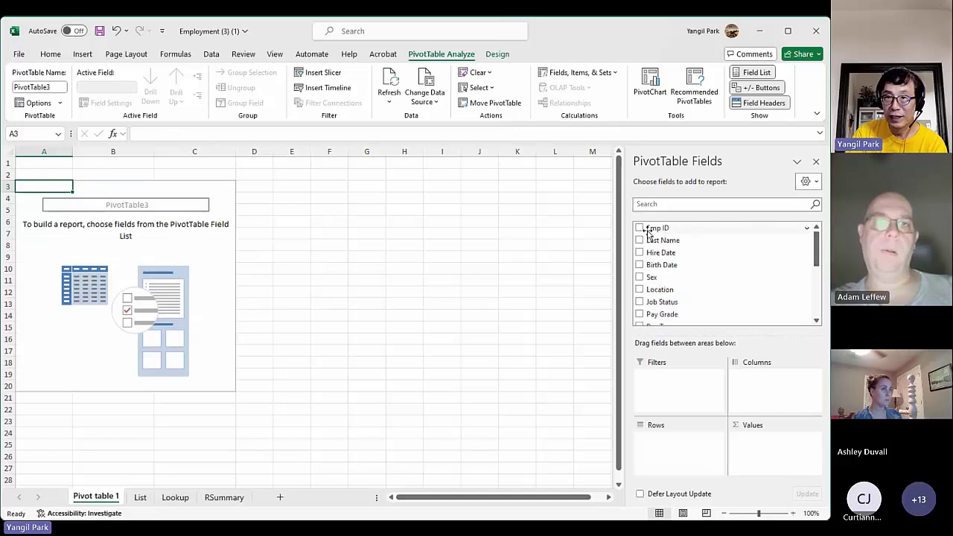
Lay out the PivotTable with Emp ID in rows, Annual Salary in values and Location in columns.
{"action": "left_click_drag", "start_coordinate": [654, 229], "coordinate": [674, 462]}
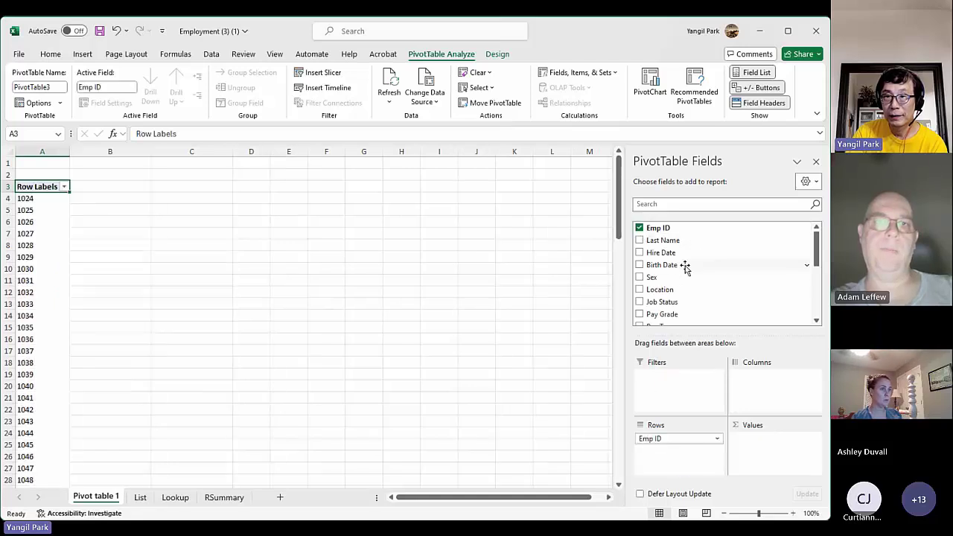
{"action": "left_click", "coordinate": [817, 277]}
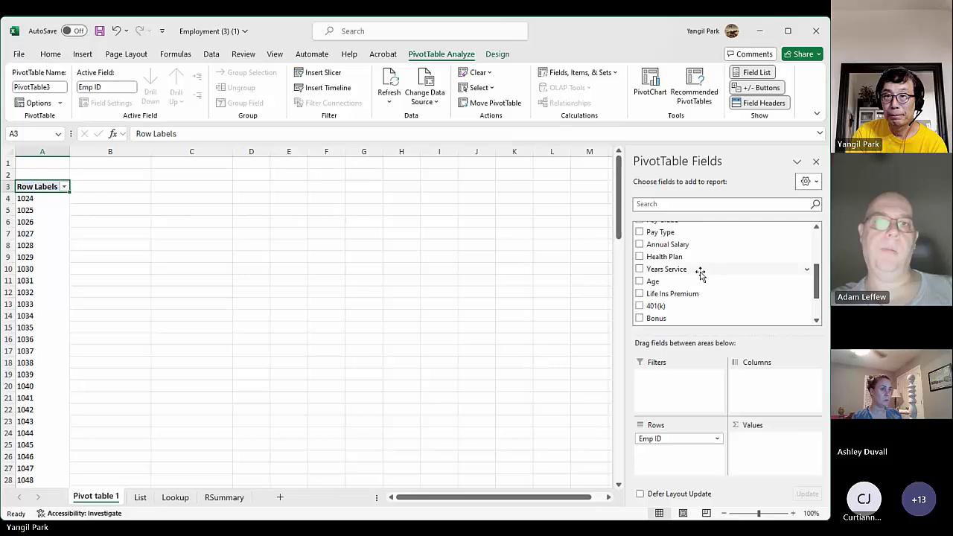
{"action": "left_click_drag", "start_coordinate": [674, 245], "coordinate": [767, 447]}
{"action": "left_click_drag", "start_coordinate": [818, 286], "coordinate": [819, 257]}
{"action": "left_click_drag", "start_coordinate": [719, 262], "coordinate": [773, 397]}
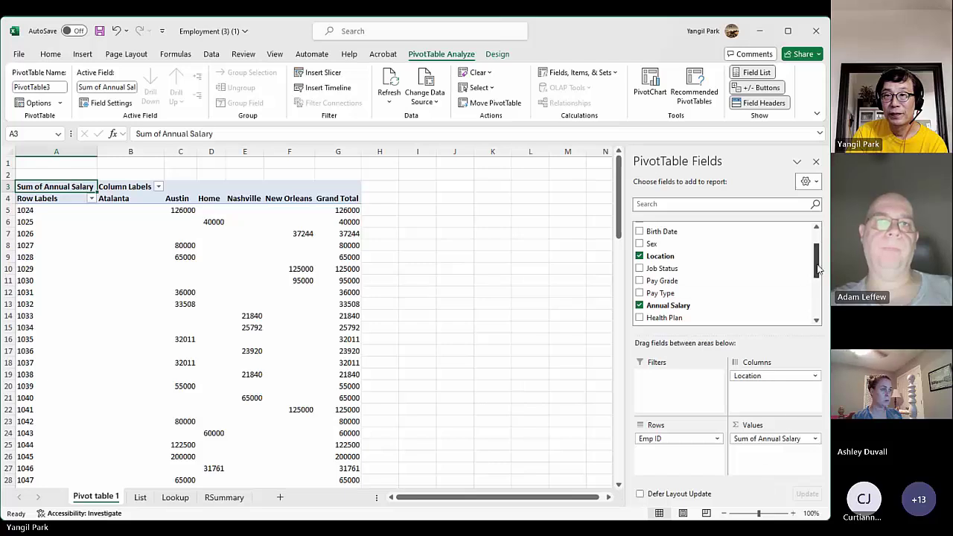
{"action": "left_click_drag", "start_coordinate": [816, 268], "coordinate": [817, 250]}
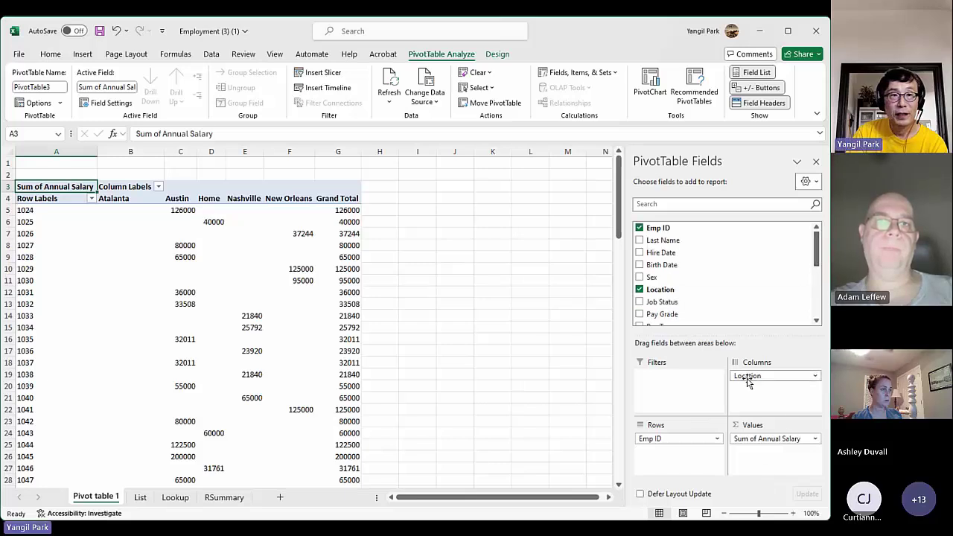
Rearrange the PivotTable with Location in rows and Emp ID in values, summarized as a count named "Number of Employees".
{"action": "left_click_drag", "start_coordinate": [751, 379], "coordinate": [778, 458]}
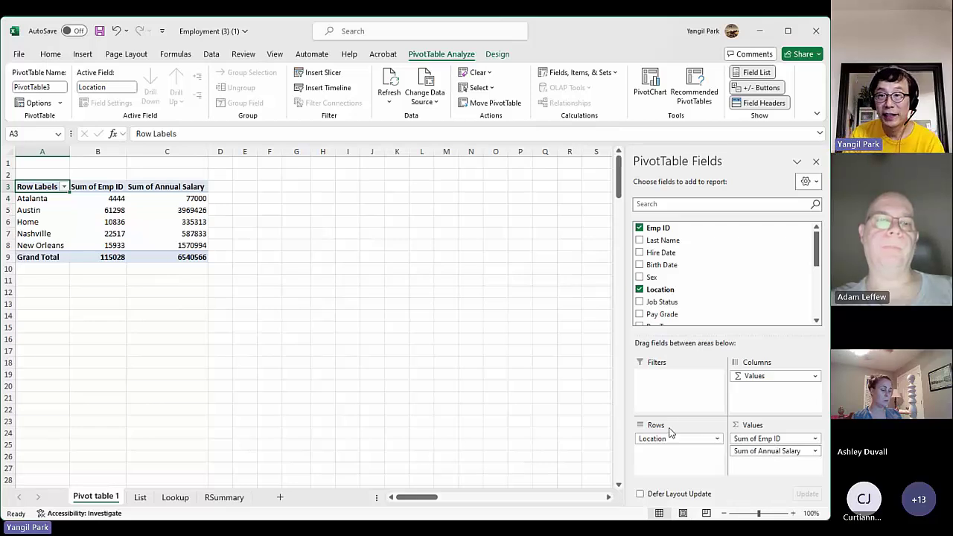
{"action": "left_click", "coordinate": [801, 439]}
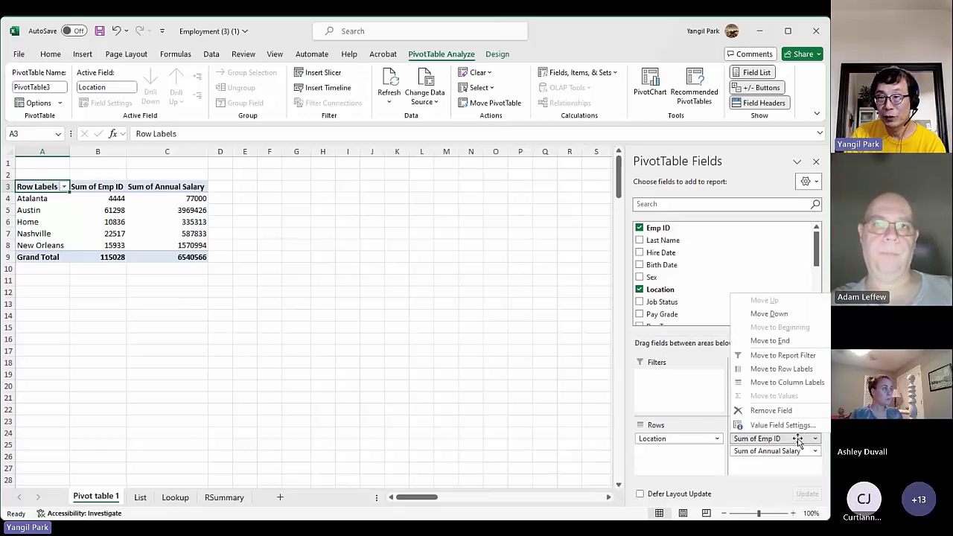
{"action": "key", "text": "Escape"}
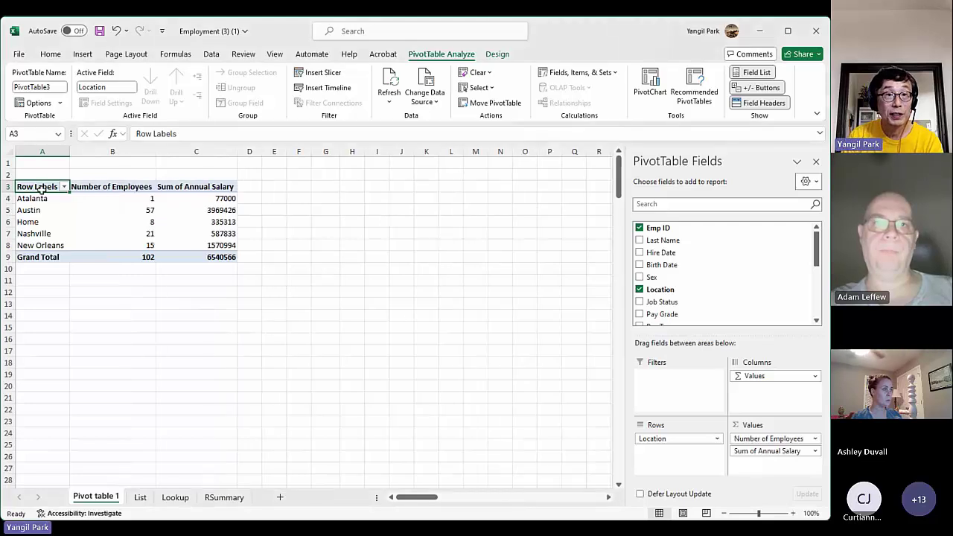
Review the Number of Employees and Sum of Annual Salary columns of the PivotTable for each location.
{"action": "left_click", "coordinate": [91, 188]}
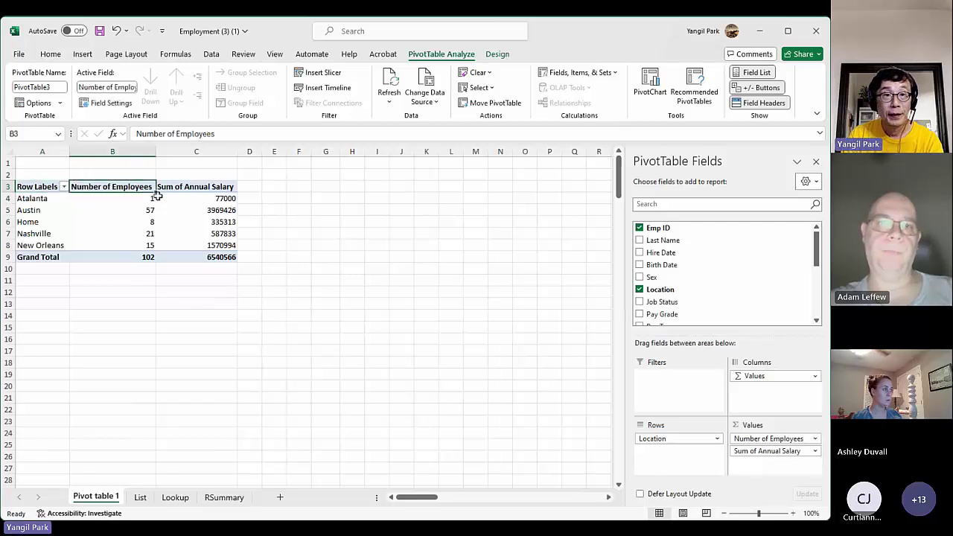
{"action": "left_click_drag", "start_coordinate": [118, 187], "coordinate": [107, 257]}
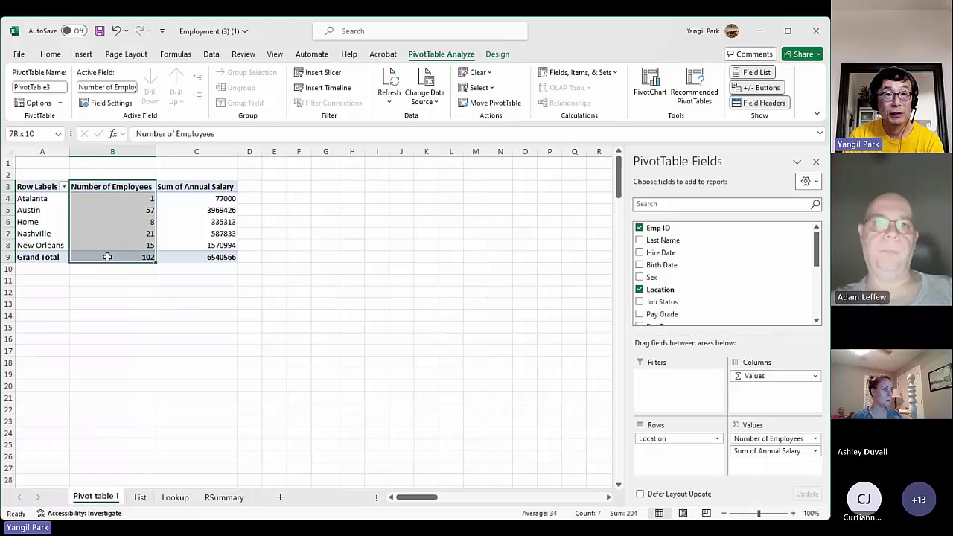
{"action": "left_click", "coordinate": [193, 189]}
{"action": "left_click_drag", "start_coordinate": [197, 197], "coordinate": [198, 245]}
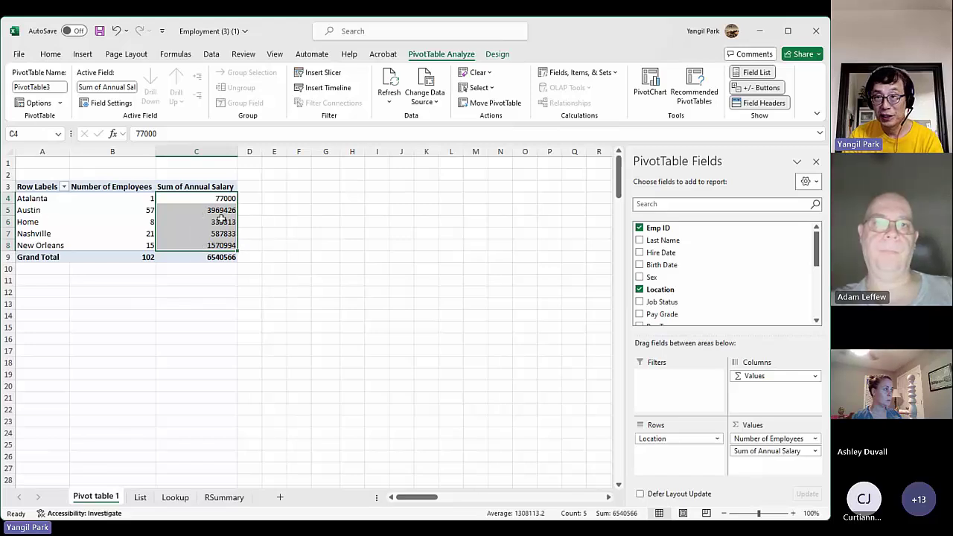
{"action": "left_click", "coordinate": [225, 222]}
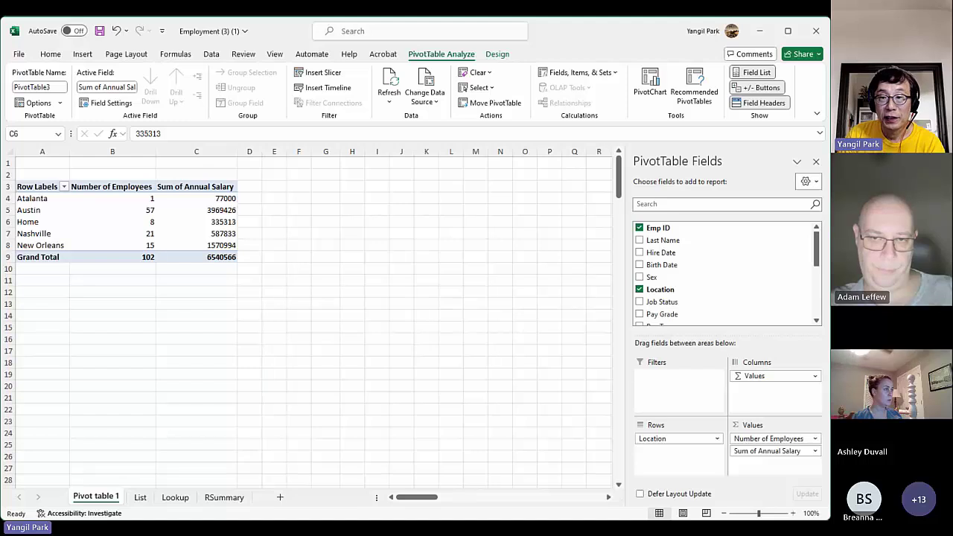
Review the value field settings of the Number of Employees field.
{"action": "left_click", "coordinate": [659, 515]}
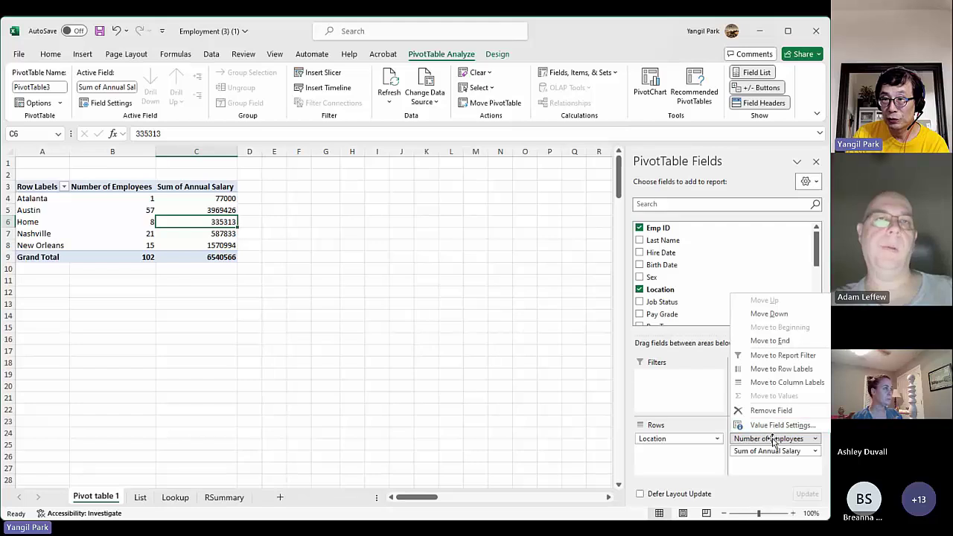
{"action": "left_click", "coordinate": [784, 439]}
{"action": "left_click", "coordinate": [783, 440]}
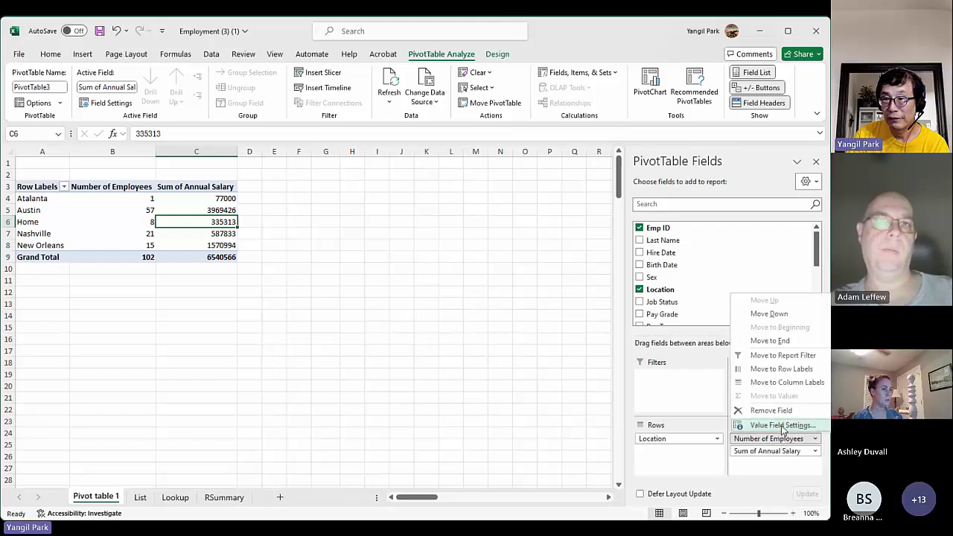
{"action": "key", "text": "Escape"}
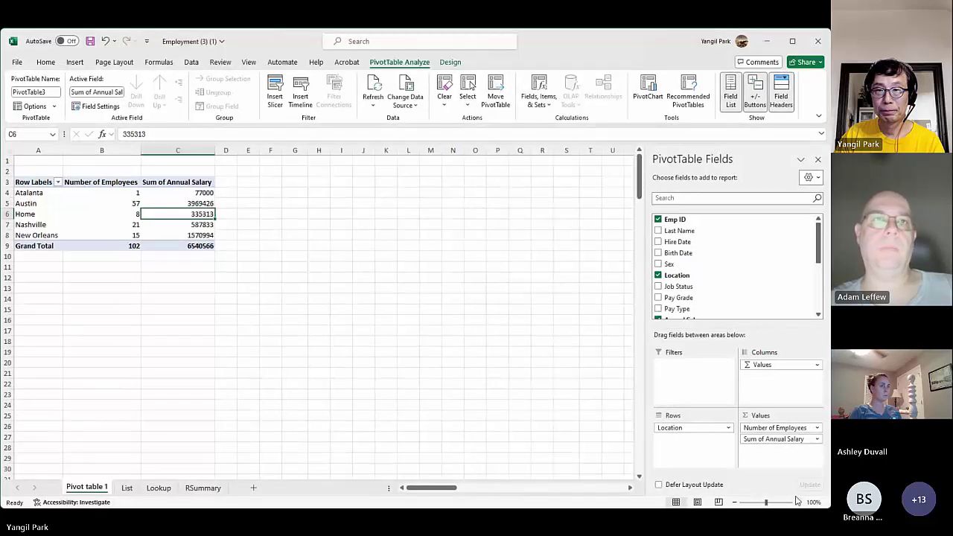
{"action": "left_click", "coordinate": [776, 439]}
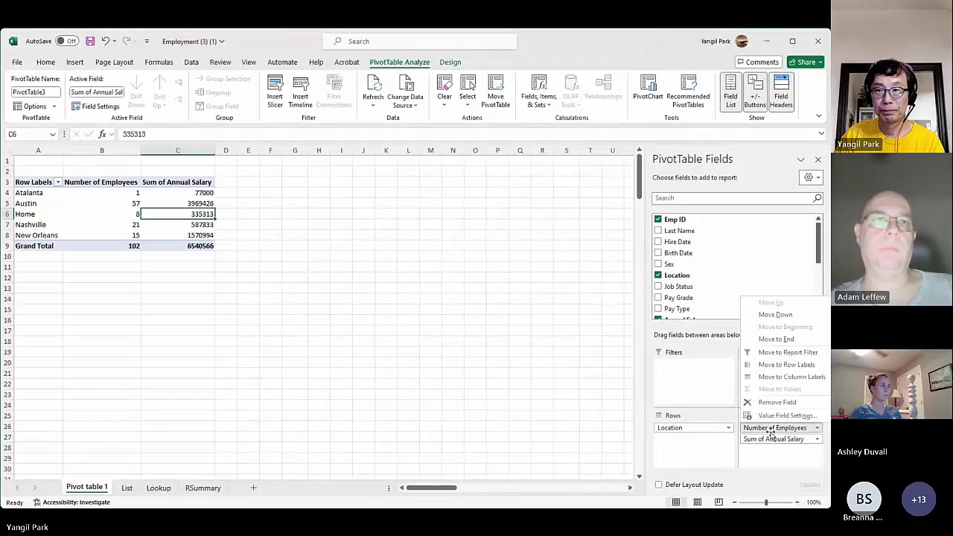
{"action": "left_click", "coordinate": [769, 415]}
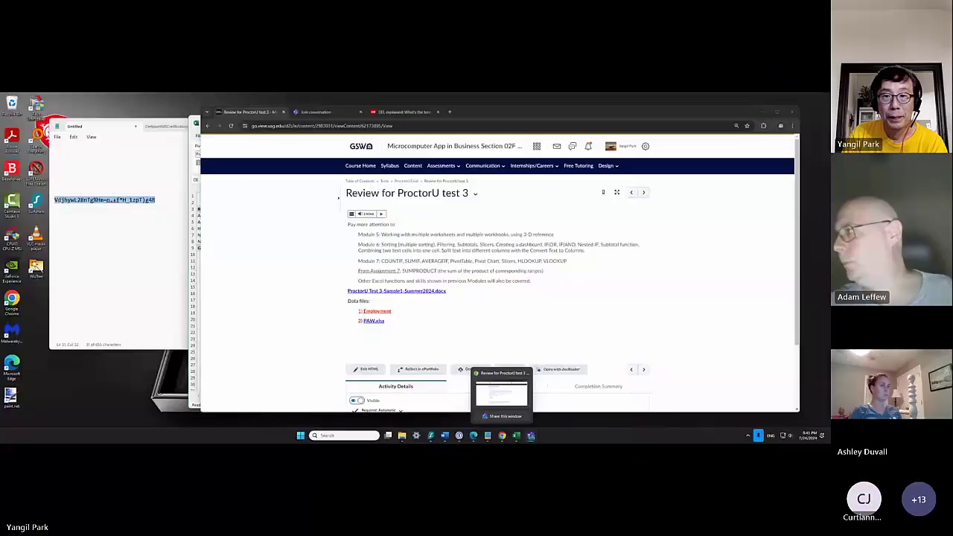
Switch from the browser to the Employment (3) (1) workbook in Excel.
{"action": "mouse_move", "coordinate": [517, 438]}
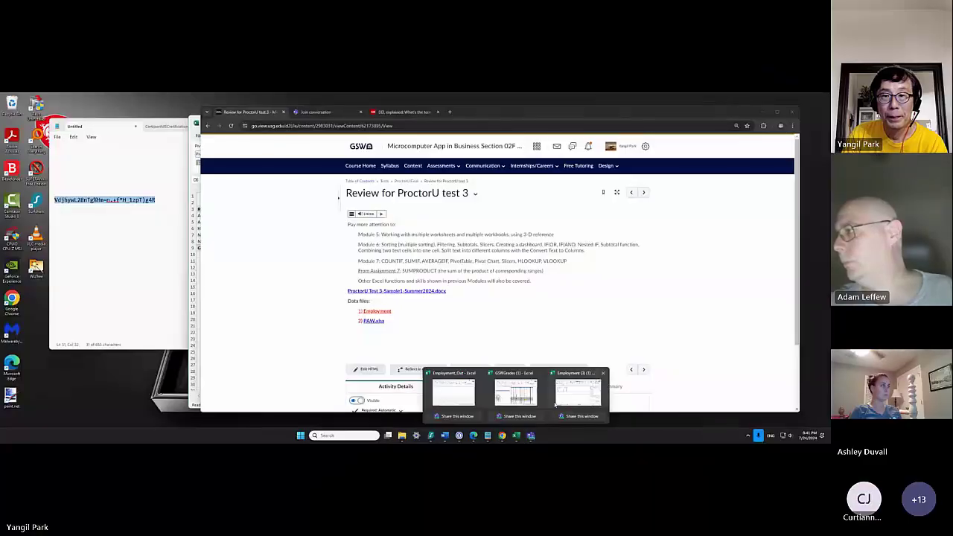
{"action": "left_click", "coordinate": [564, 402]}
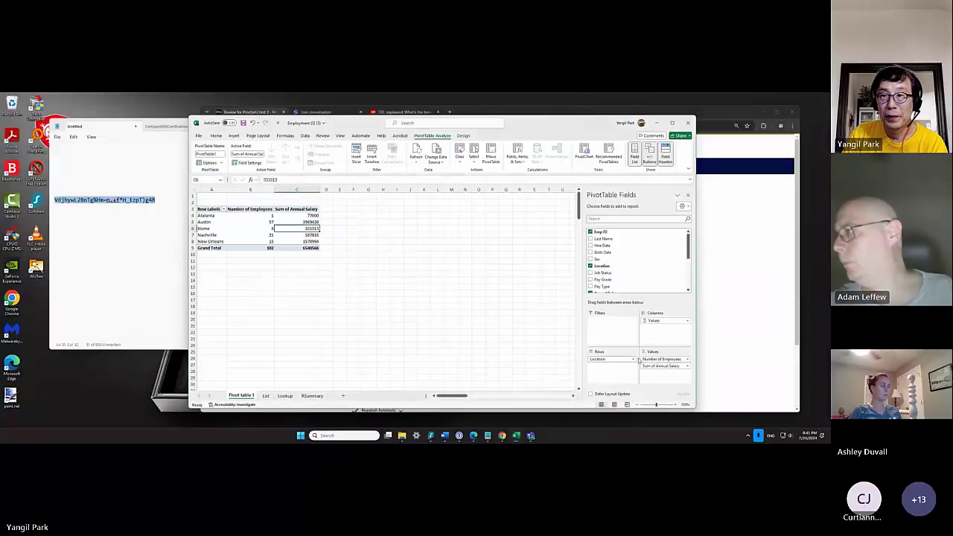
Explore the summary calculation options Average, Max and Min in the value field settings of the Number of Employees field.
{"action": "left_click", "coordinate": [659, 360]}
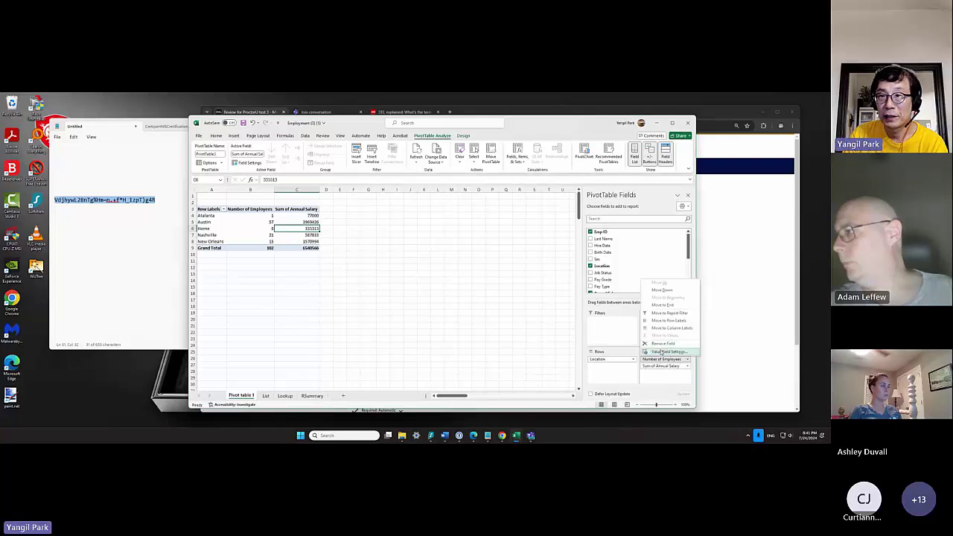
{"action": "left_click", "coordinate": [662, 351]}
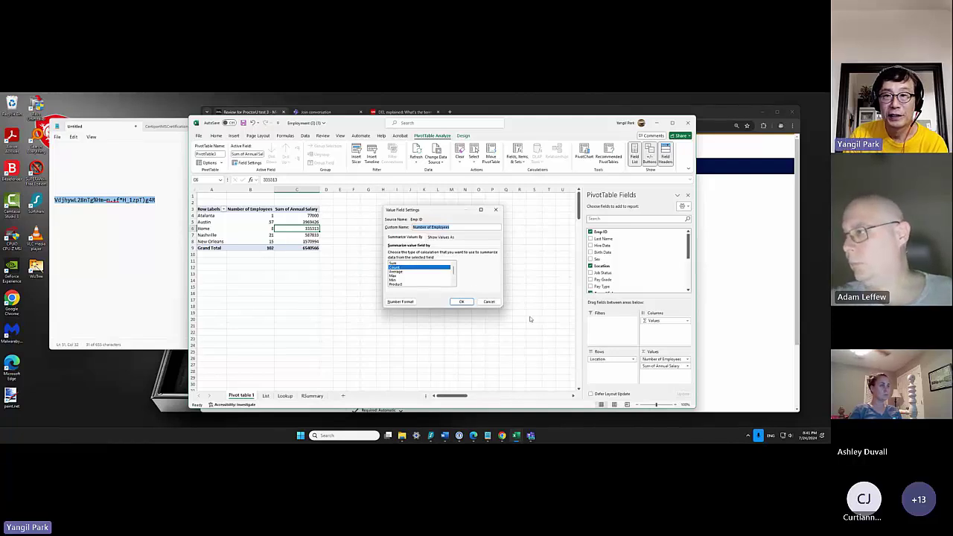
{"action": "left_click", "coordinate": [495, 209]}
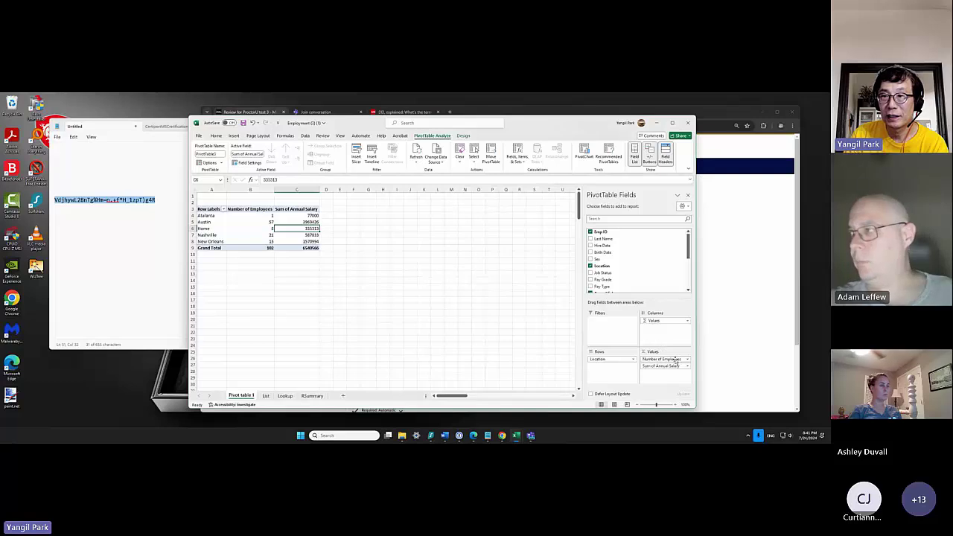
{"action": "left_click", "coordinate": [674, 359]}
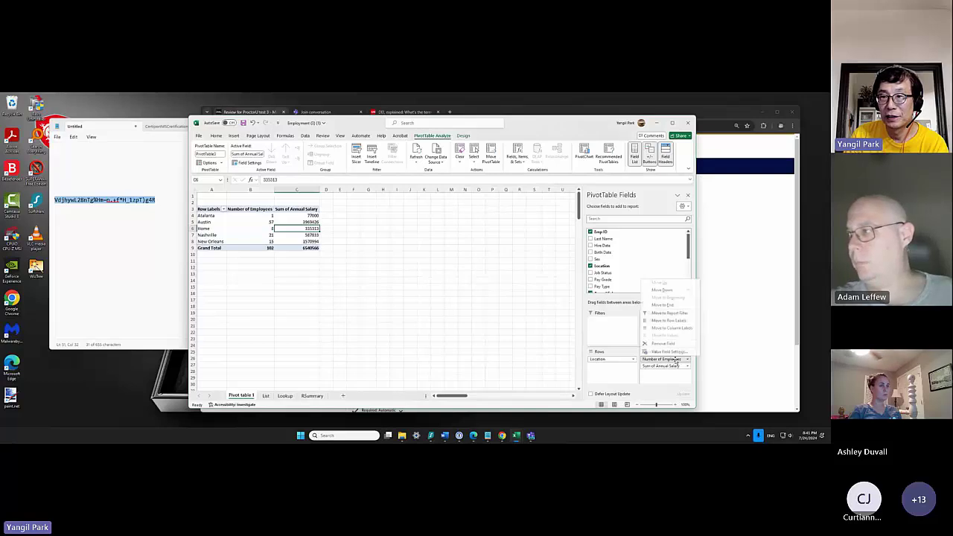
{"action": "left_click", "coordinate": [670, 351]}
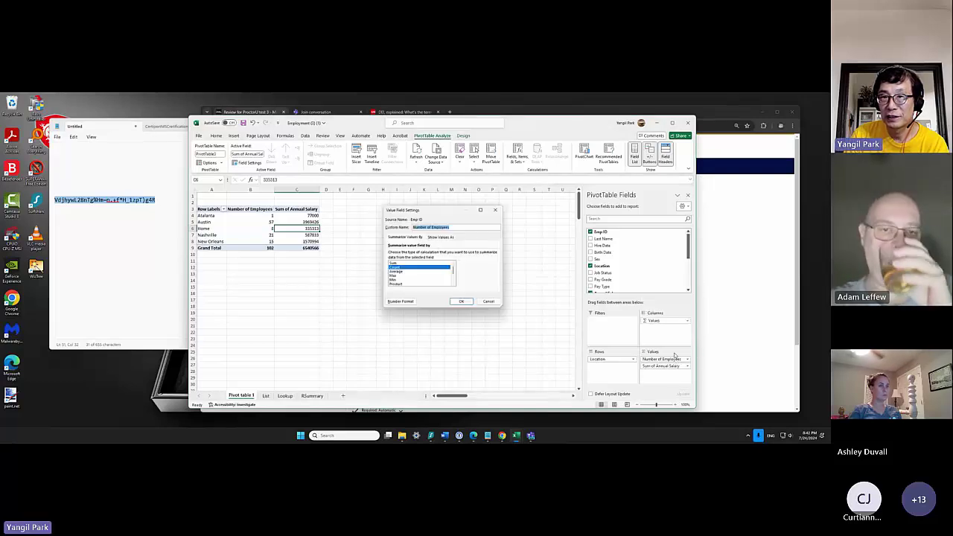
{"action": "left_click", "coordinate": [400, 275]}
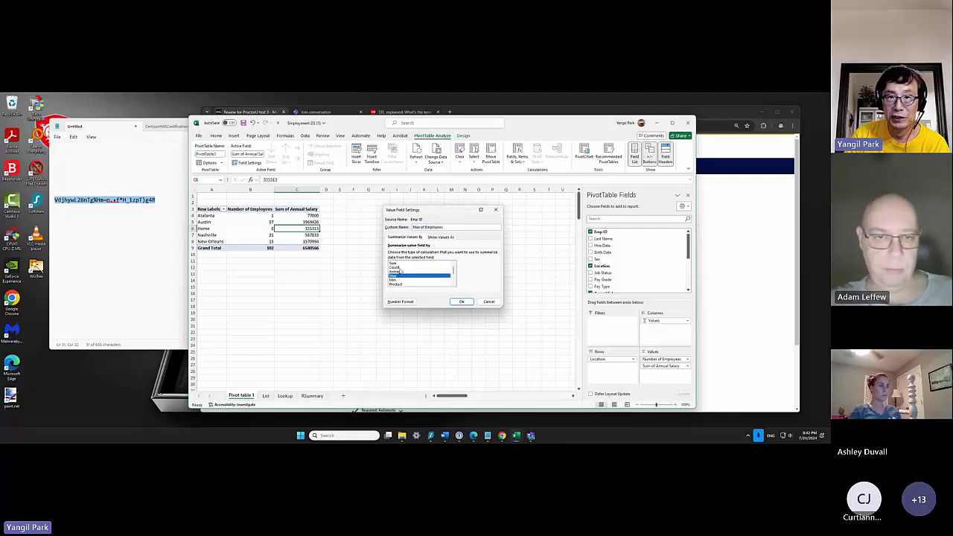
{"action": "left_click", "coordinate": [400, 271]}
{"action": "left_click", "coordinate": [397, 280]}
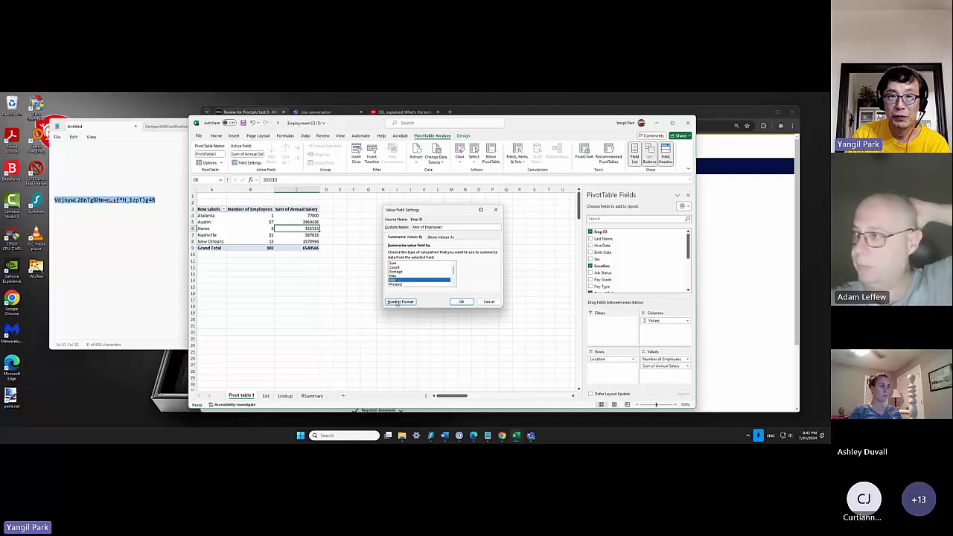
Browse the number format categories for the Number of Employees field, including Date, and leave the settings without applying anything.
{"action": "left_click", "coordinate": [399, 301]}
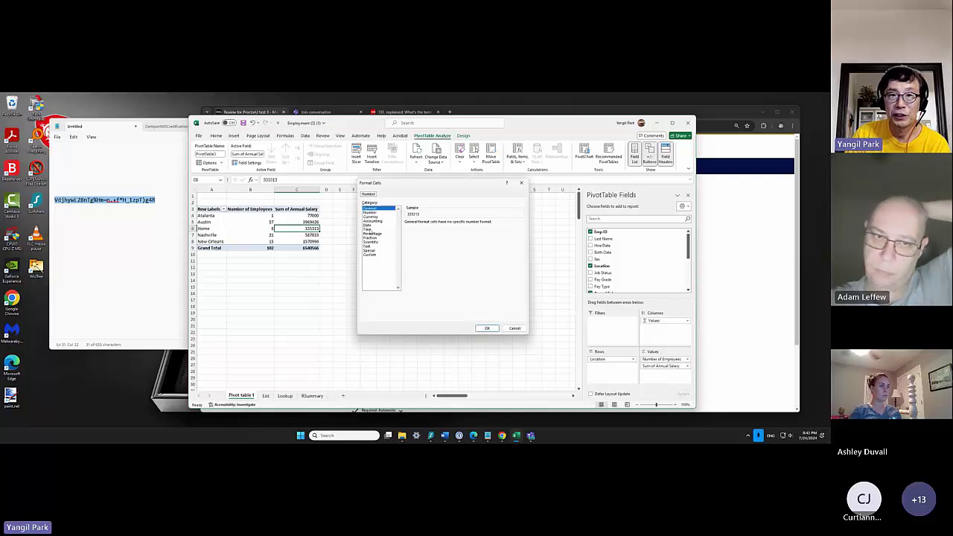
{"action": "left_click", "coordinate": [370, 228]}
{"action": "left_click", "coordinate": [370, 242]}
{"action": "left_click", "coordinate": [370, 225]}
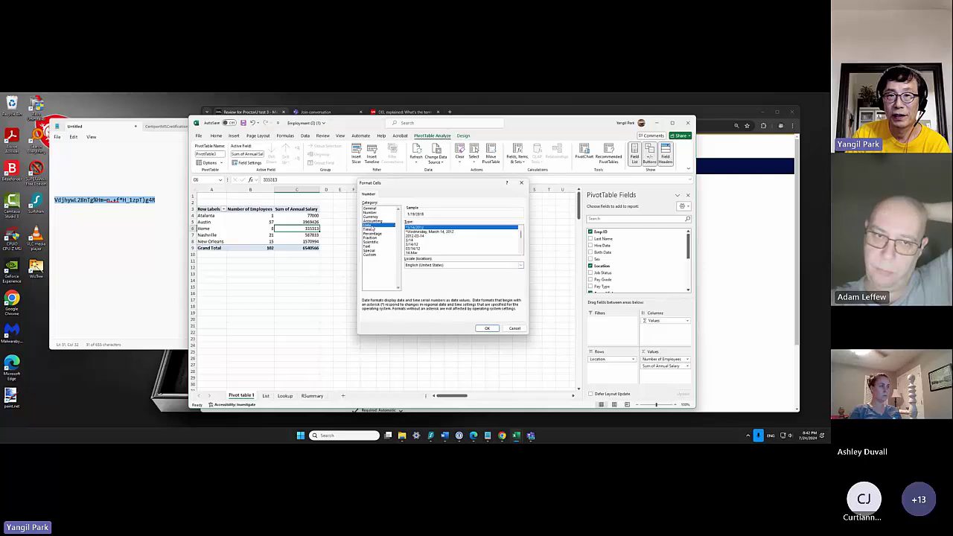
{"action": "left_click", "coordinate": [513, 328]}
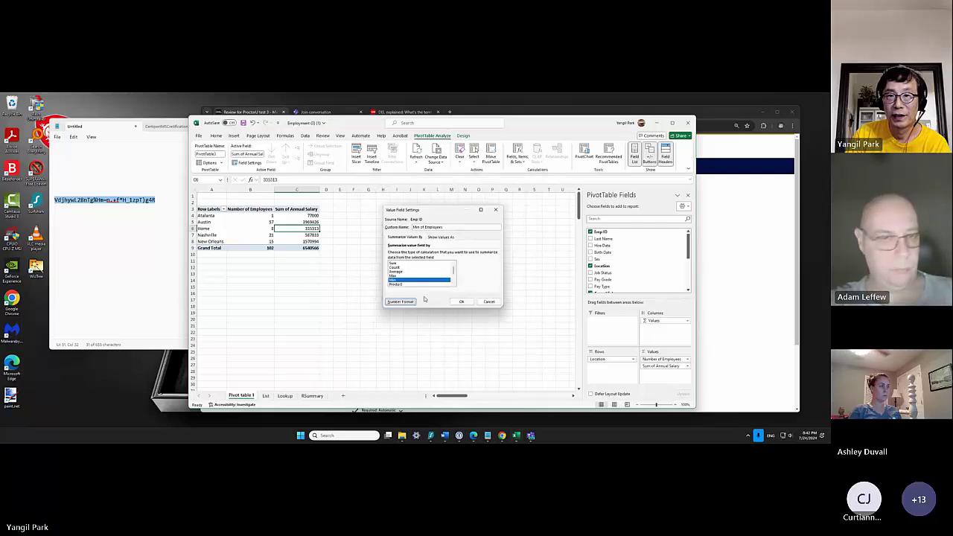
{"action": "left_click", "coordinate": [496, 211]}
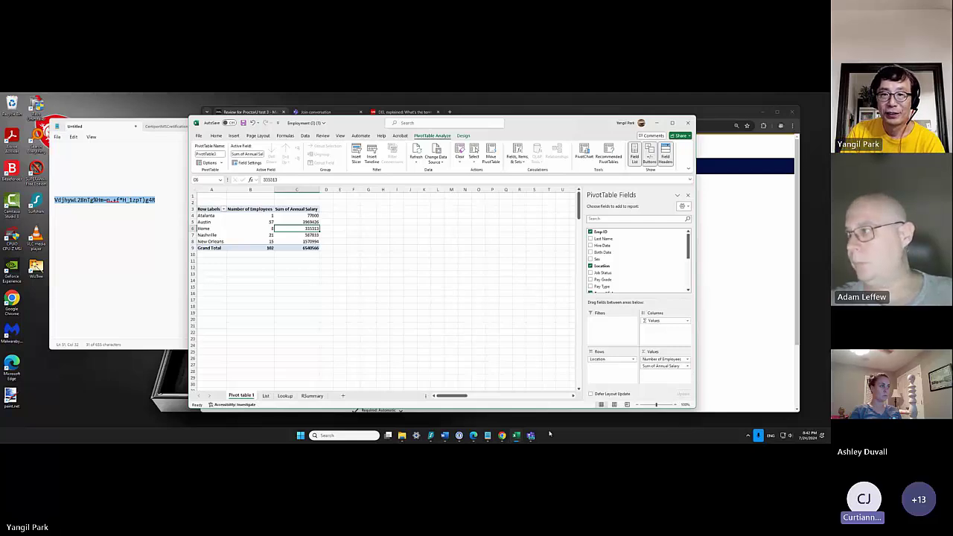
Switch to the HandsOn3-Sample1-Summer2024 Word document and read instruction 13 about the hire date PivotTable and bar PivotChart.
{"action": "mouse_move", "coordinate": [526, 440]}
{"action": "mouse_move", "coordinate": [444, 436]}
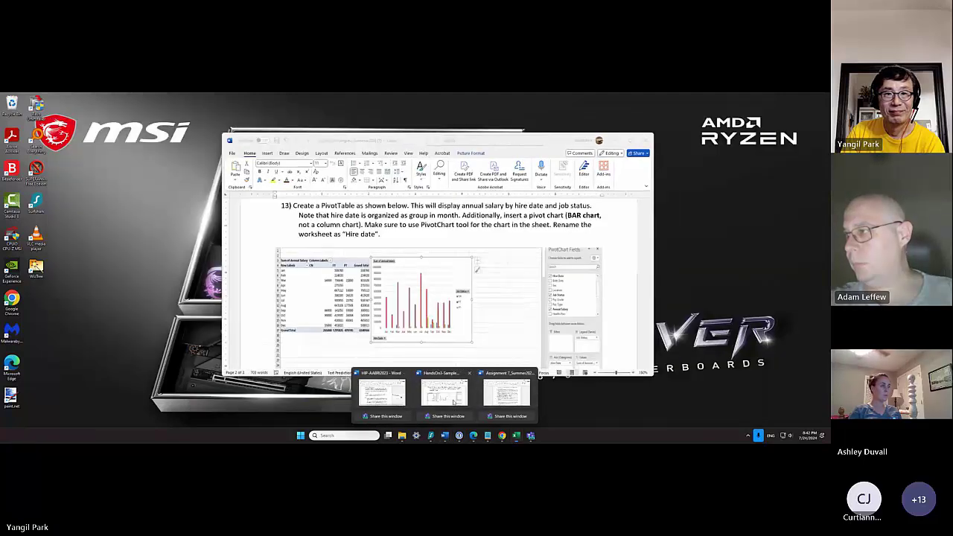
{"action": "left_click", "coordinate": [445, 390]}
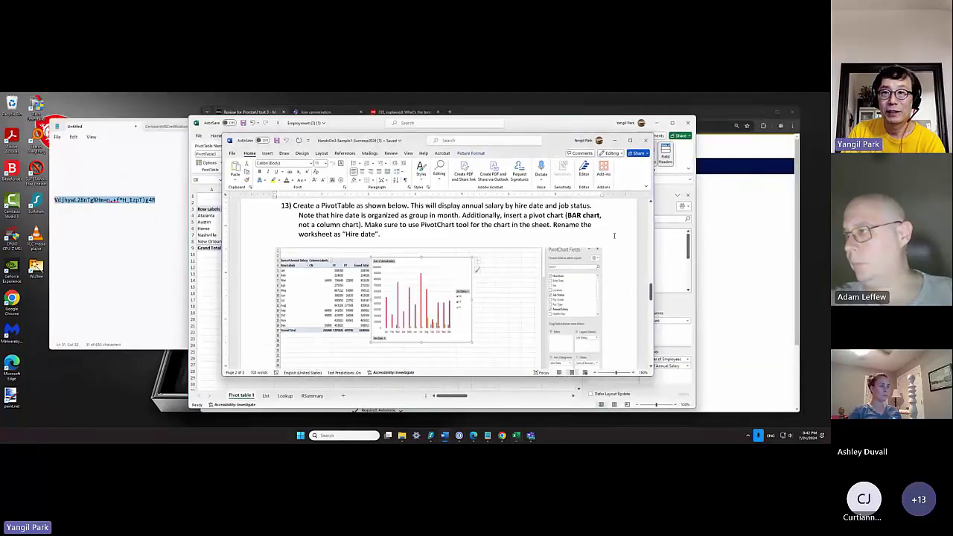
{"action": "left_click_drag", "start_coordinate": [651, 292], "coordinate": [651, 293]}
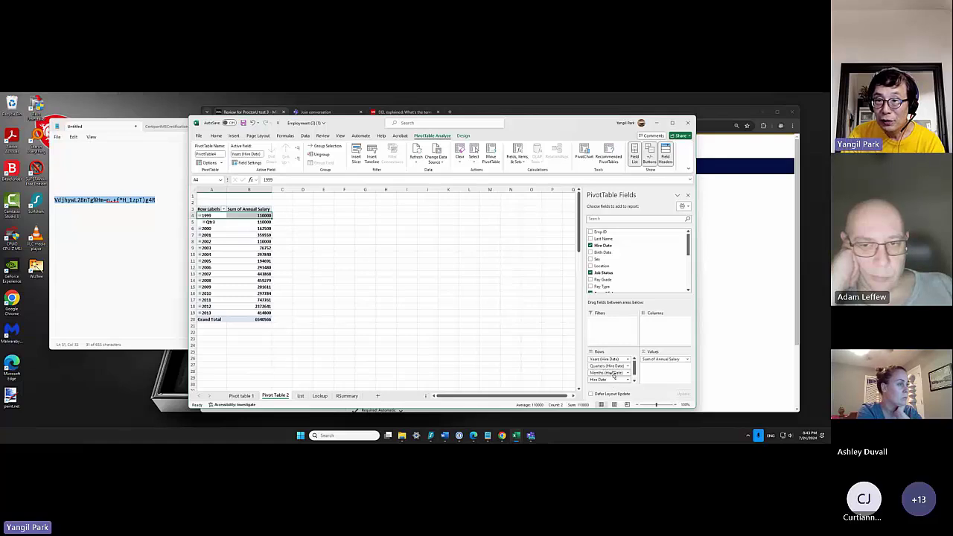
Remove Years (Hire Date), Quarters (Hire Date) and Hire Date from the PivotTable rows, keeping the Months (Hire Date) grouping.
{"action": "left_click_drag", "start_coordinate": [604, 358], "coordinate": [657, 328]}
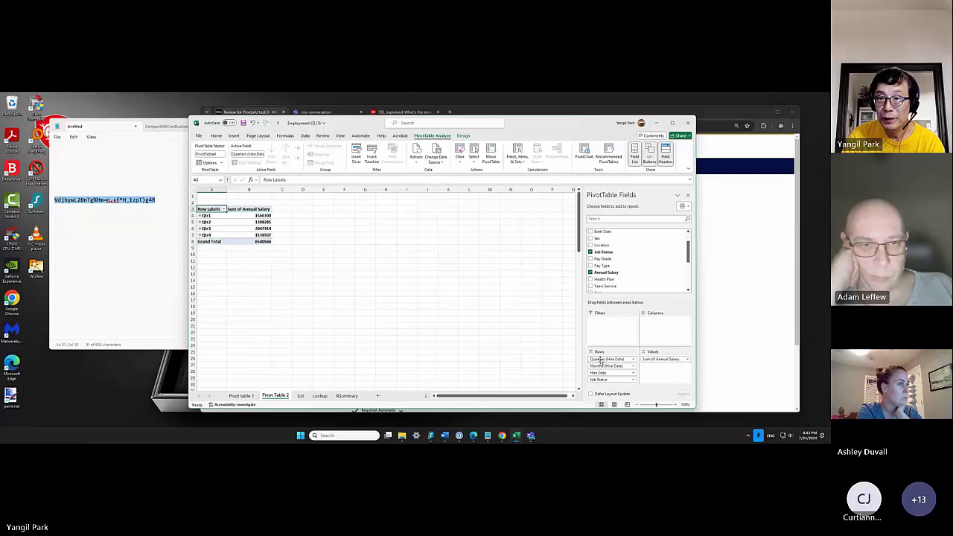
{"action": "left_click_drag", "start_coordinate": [605, 359], "coordinate": [604, 268]}
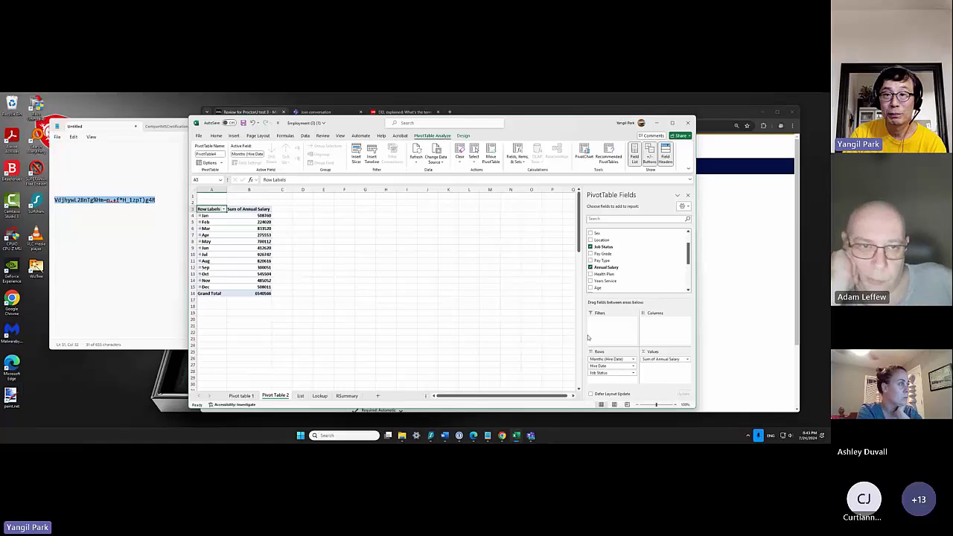
{"action": "left_click", "coordinate": [613, 366]}
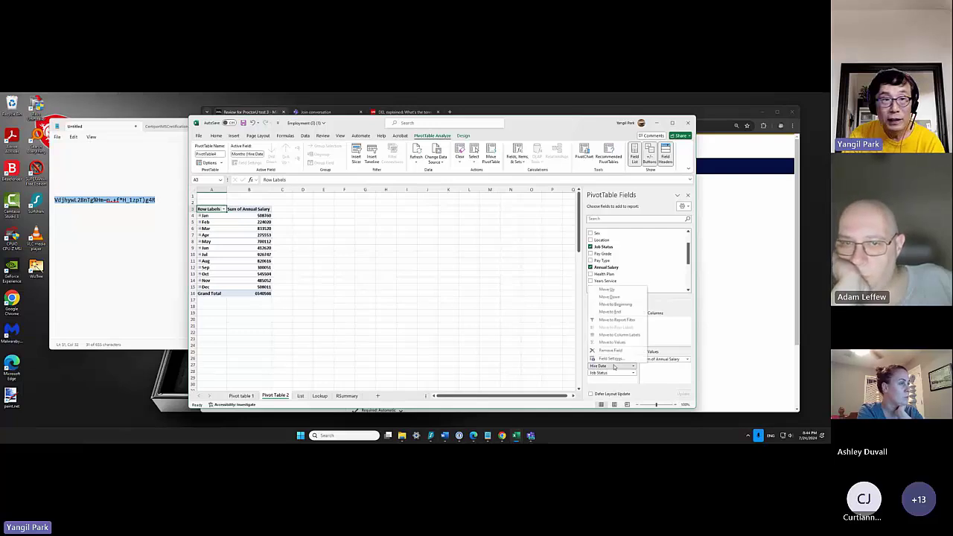
{"action": "left_click", "coordinate": [200, 215]}
{"action": "left_click", "coordinate": [200, 215]}
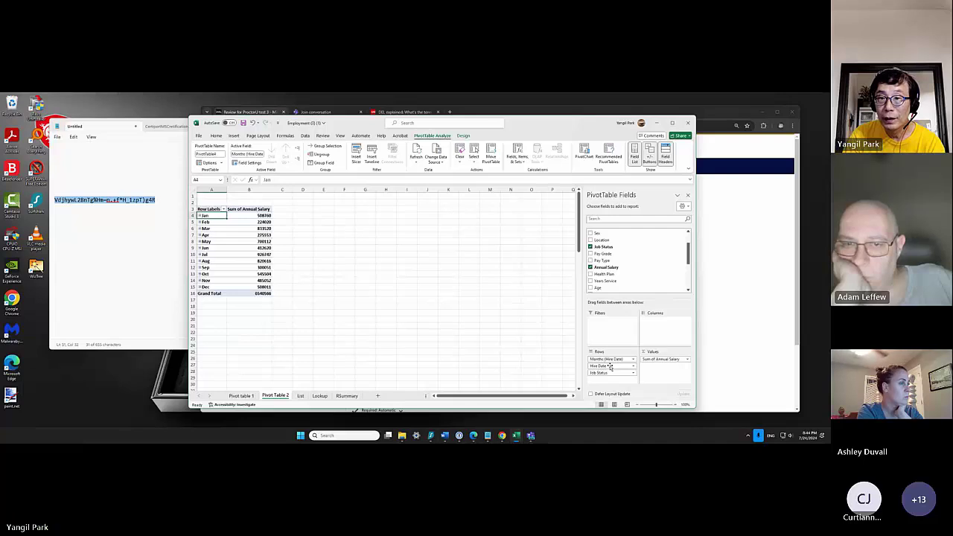
{"action": "left_click_drag", "start_coordinate": [611, 366], "coordinate": [659, 284]}
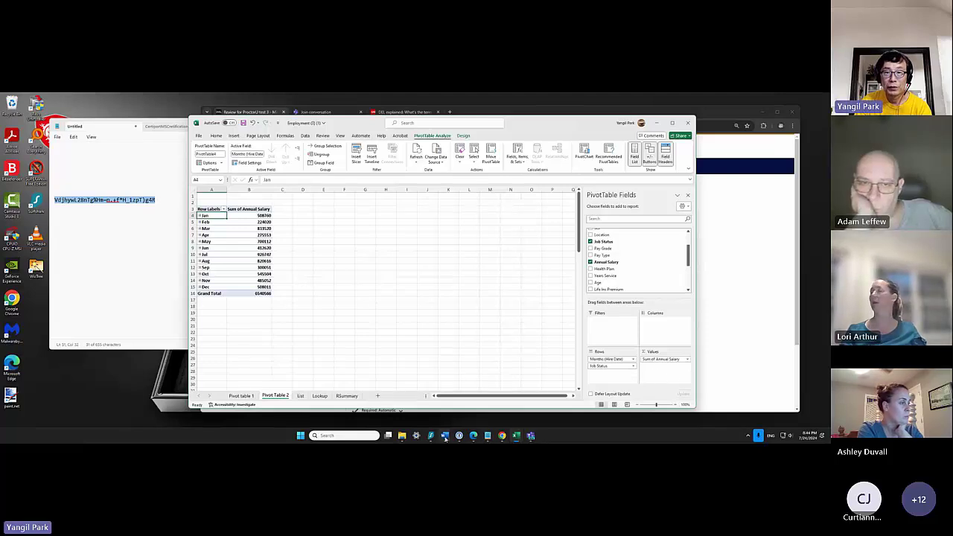
Move the Job Status field from the PivotTable's rows to its columns.
{"action": "mouse_move", "coordinate": [488, 437]}
{"action": "mouse_move", "coordinate": [451, 406]}
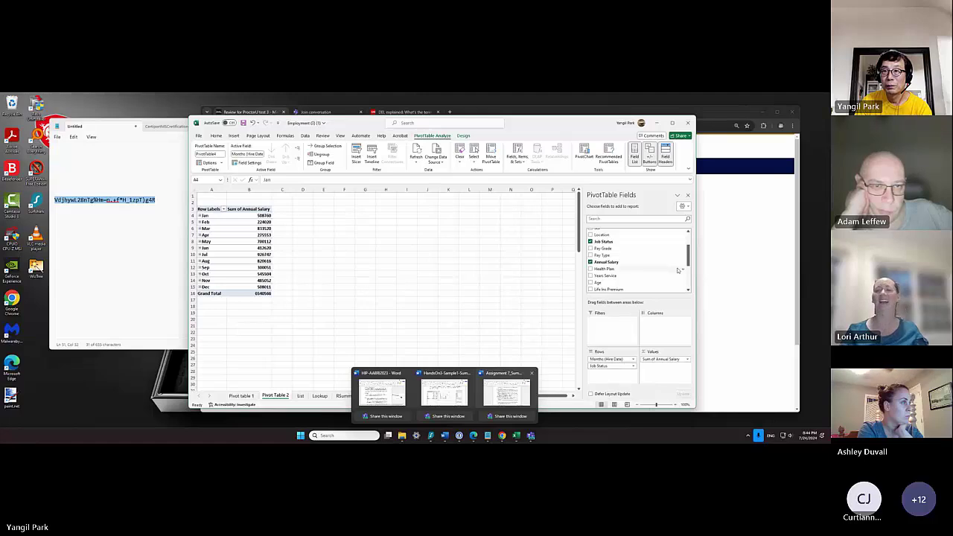
{"action": "scroll", "coordinate": [690, 237], "scroll_direction": "up", "scroll_amount": 2}
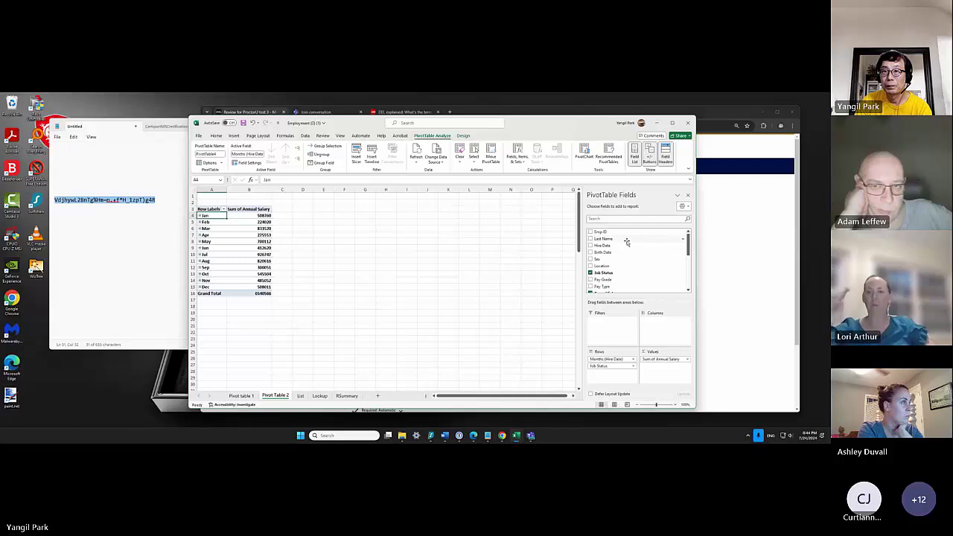
{"action": "mouse_move", "coordinate": [446, 439]}
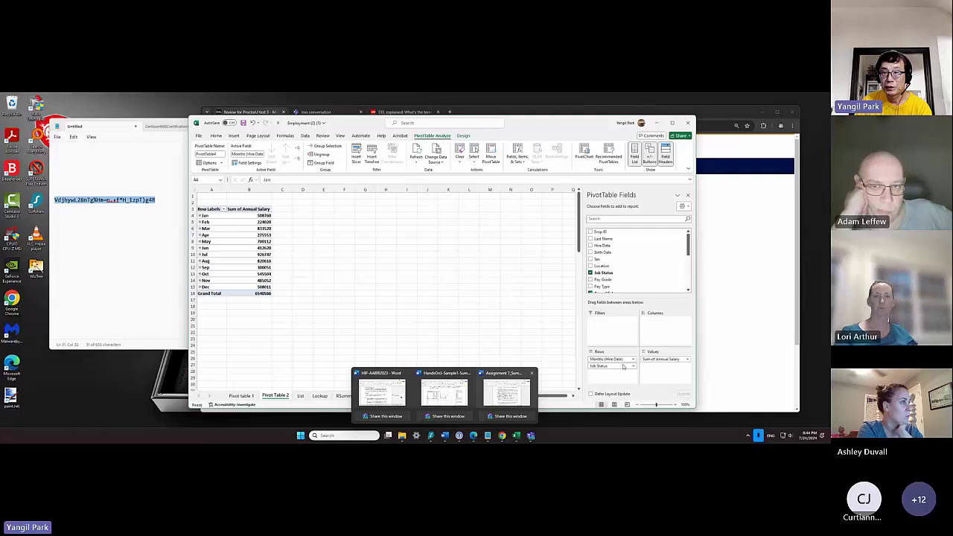
{"action": "left_click_drag", "start_coordinate": [619, 366], "coordinate": [661, 330]}
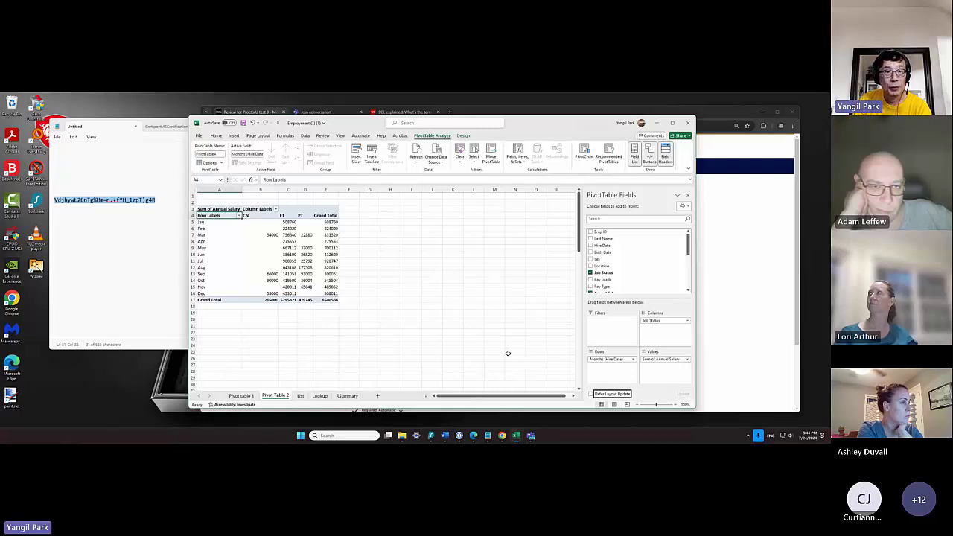
Insert a Clustered Bar PivotChart from the monthly salary PivotTable and place it beside the table.
{"action": "left_click", "coordinate": [267, 262]}
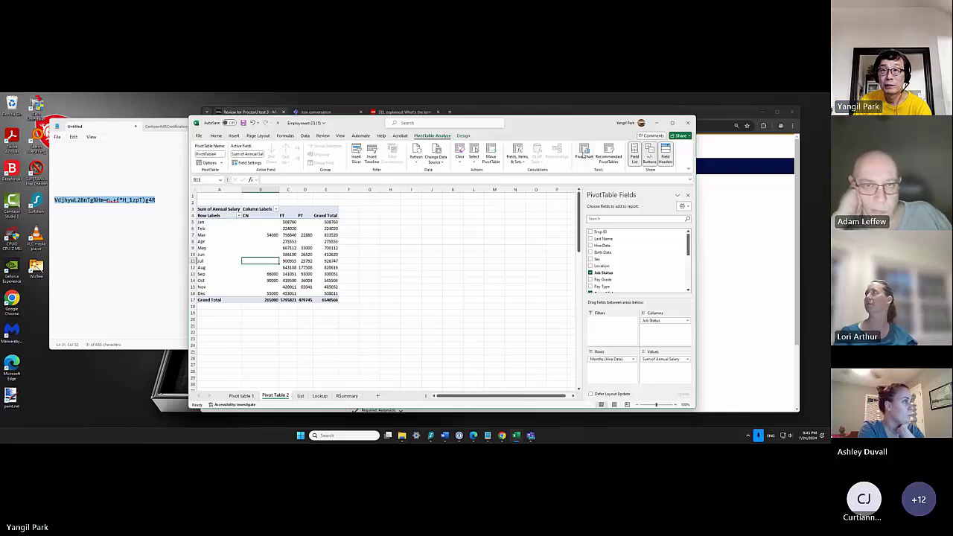
{"action": "left_click", "coordinate": [585, 154]}
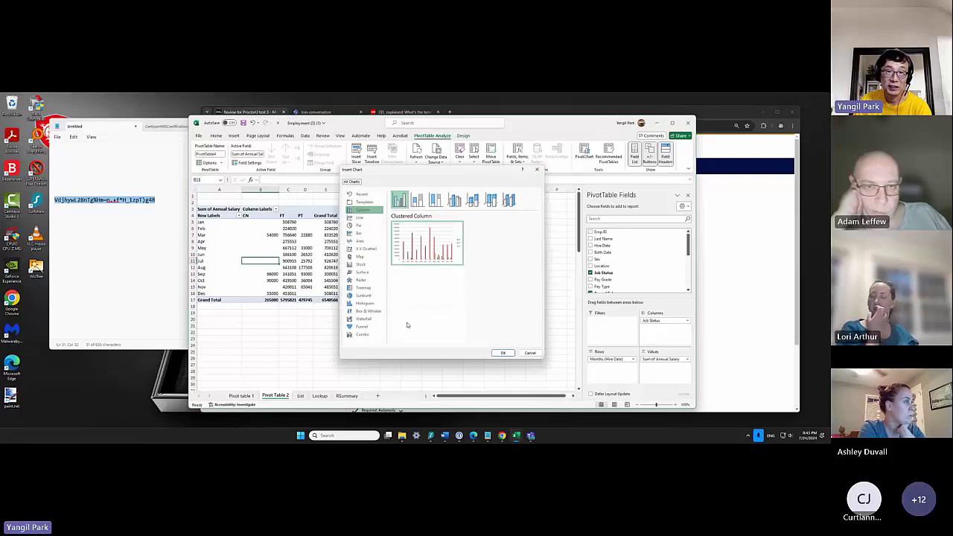
{"action": "left_click", "coordinate": [361, 234]}
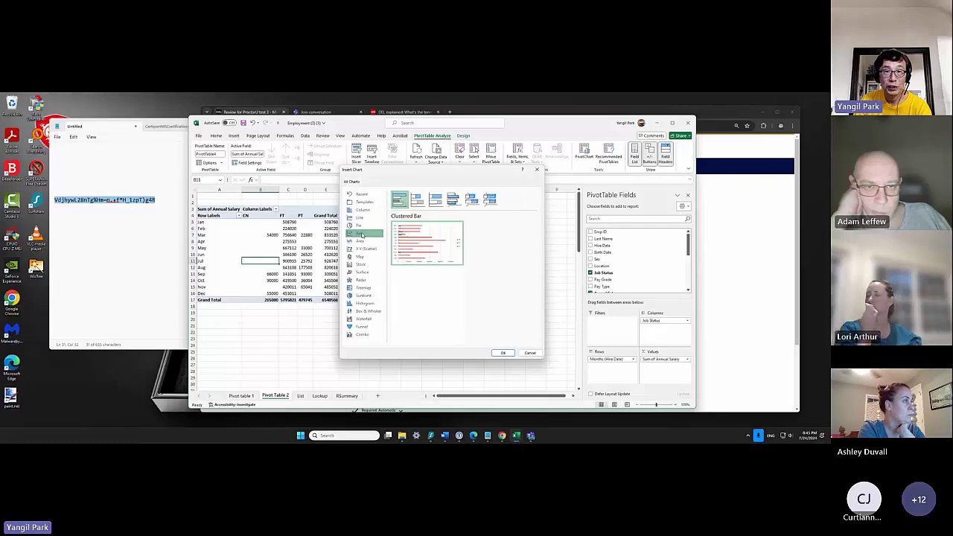
{"action": "left_click", "coordinate": [506, 352]}
{"action": "left_click_drag", "start_coordinate": [436, 260], "coordinate": [477, 218]}
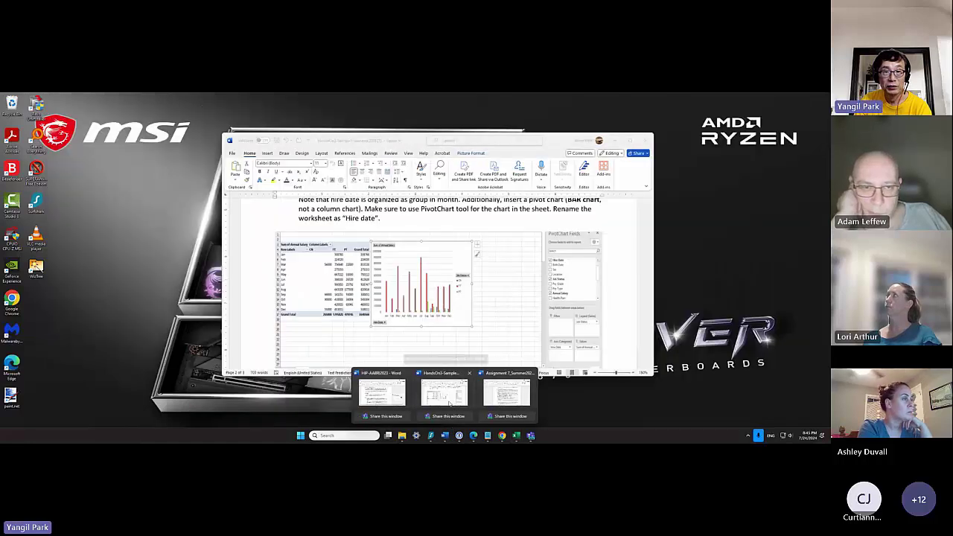
Compare the PivotChart with the sample chart in the Word instructions and browse the alternative chart types without applying one.
{"action": "left_click", "coordinate": [449, 403]}
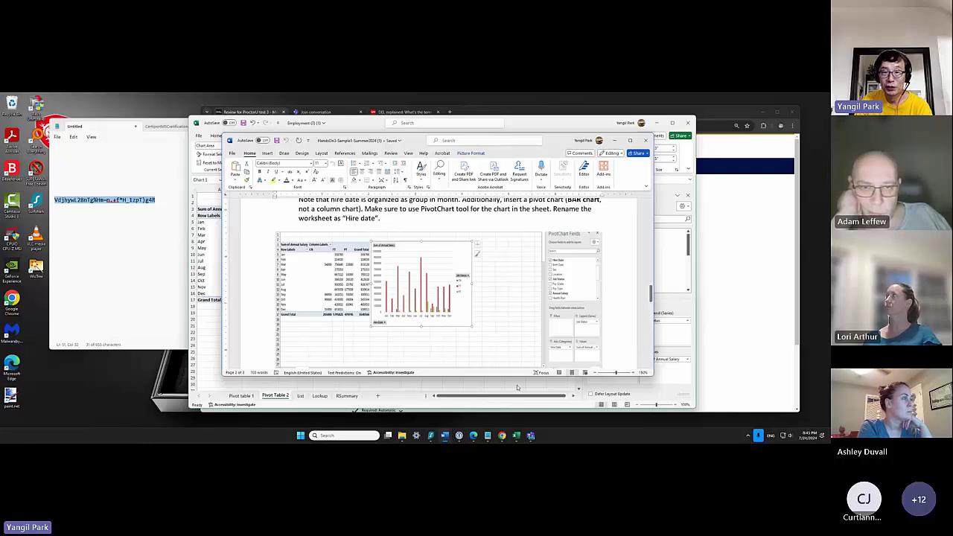
{"action": "key", "text": "alt+Tab"}
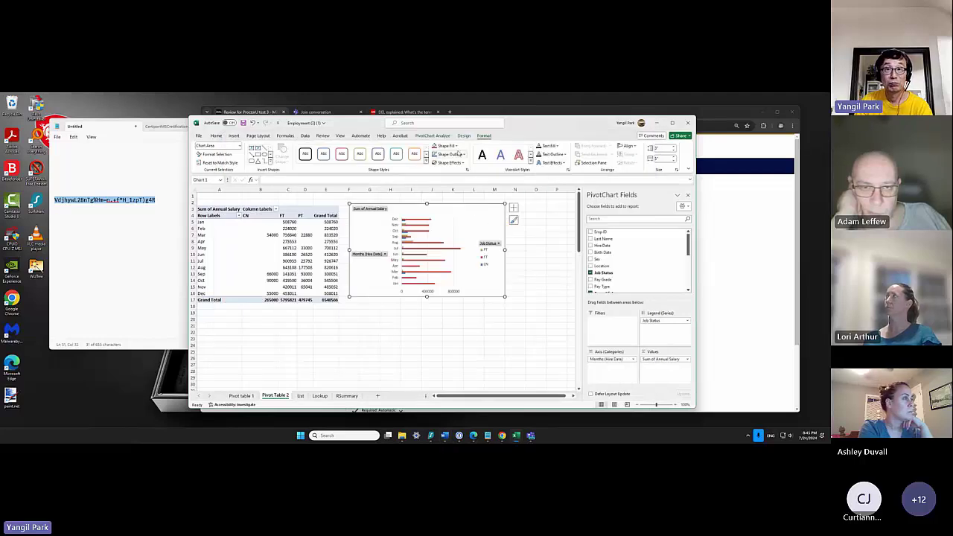
{"action": "left_click", "coordinate": [463, 137]}
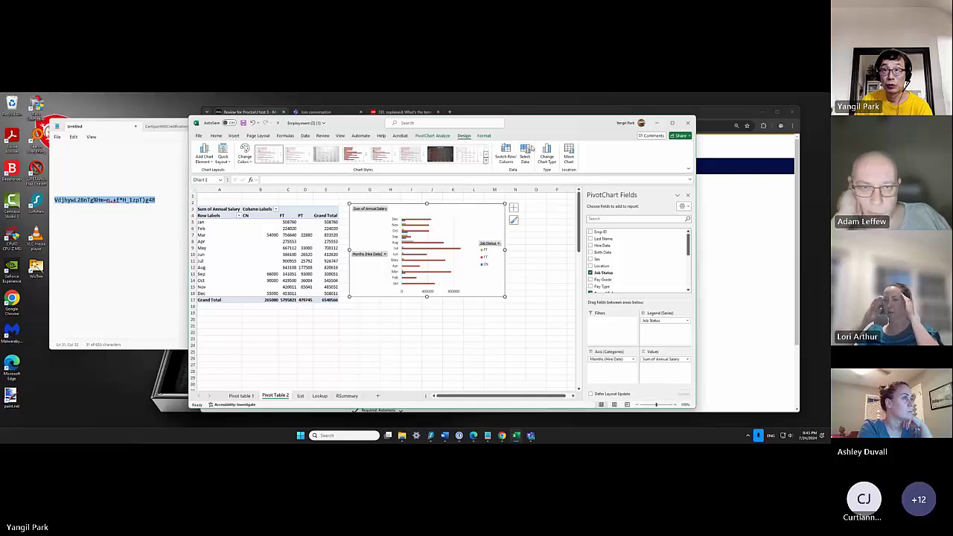
{"action": "left_click", "coordinate": [550, 159]}
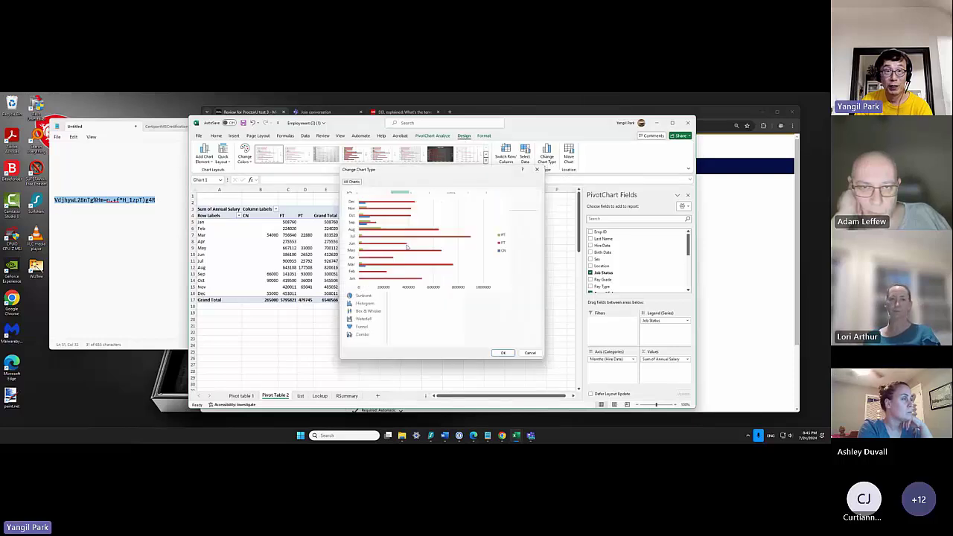
{"action": "left_click", "coordinate": [363, 225]}
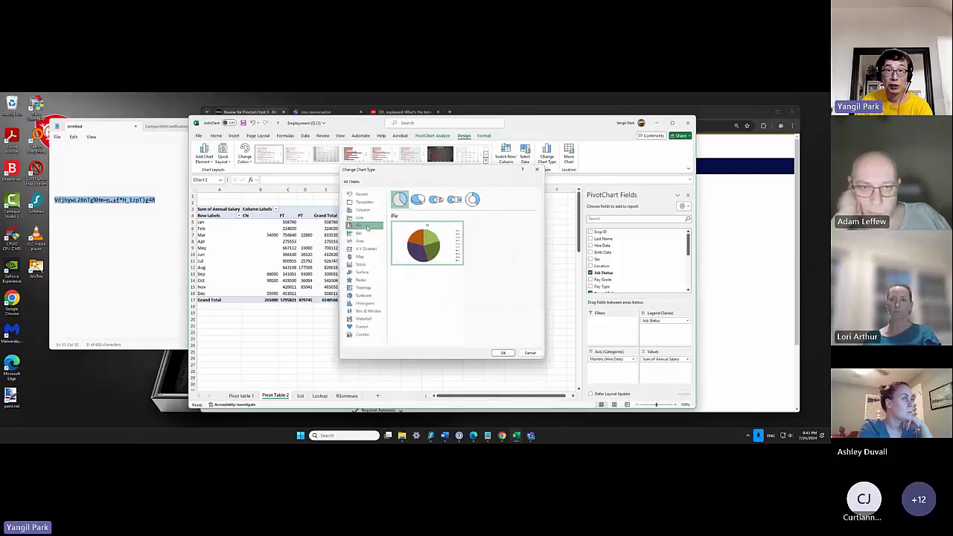
{"action": "left_click", "coordinate": [362, 217]}
{"action": "left_click", "coordinate": [363, 209]}
{"action": "left_click", "coordinate": [366, 201]}
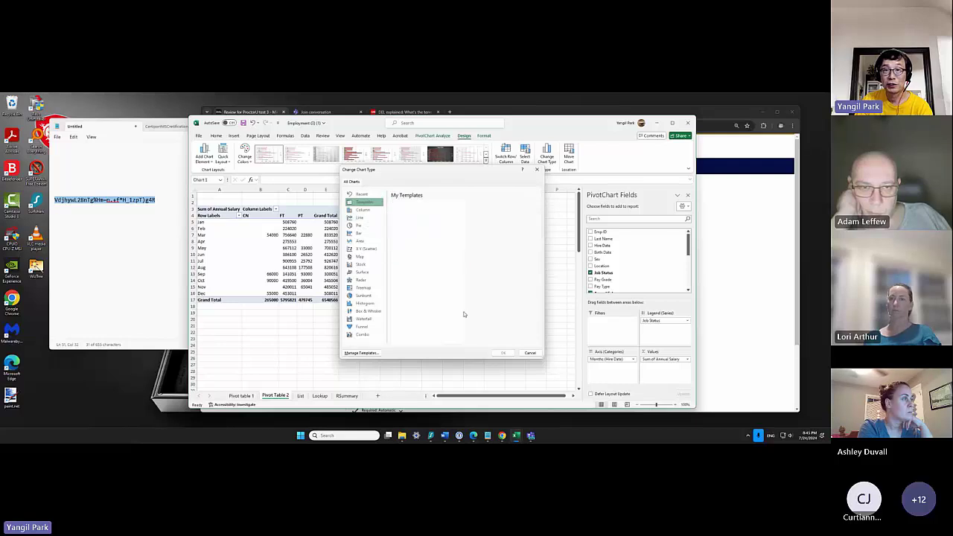
{"action": "left_click", "coordinate": [364, 225]}
{"action": "left_click", "coordinate": [529, 354]}
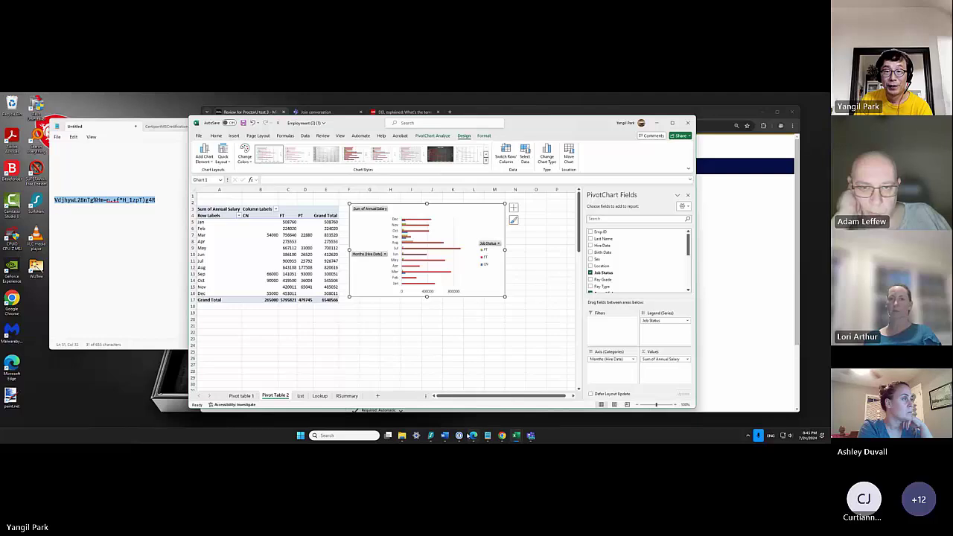
{"action": "mouse_move", "coordinate": [445, 435]}
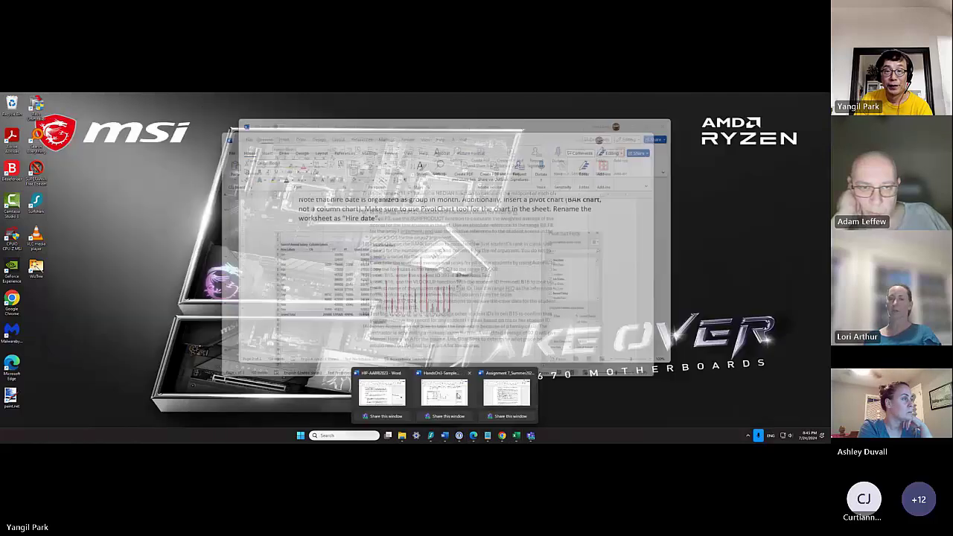
Read the remaining Employment tasks and the PAW file section in the Word instructions, including the worksheet grouping and SUM requirements.
{"action": "left_click", "coordinate": [450, 392]}
{"action": "scroll", "coordinate": [398, 328], "scroll_direction": "down", "scroll_amount": 10}
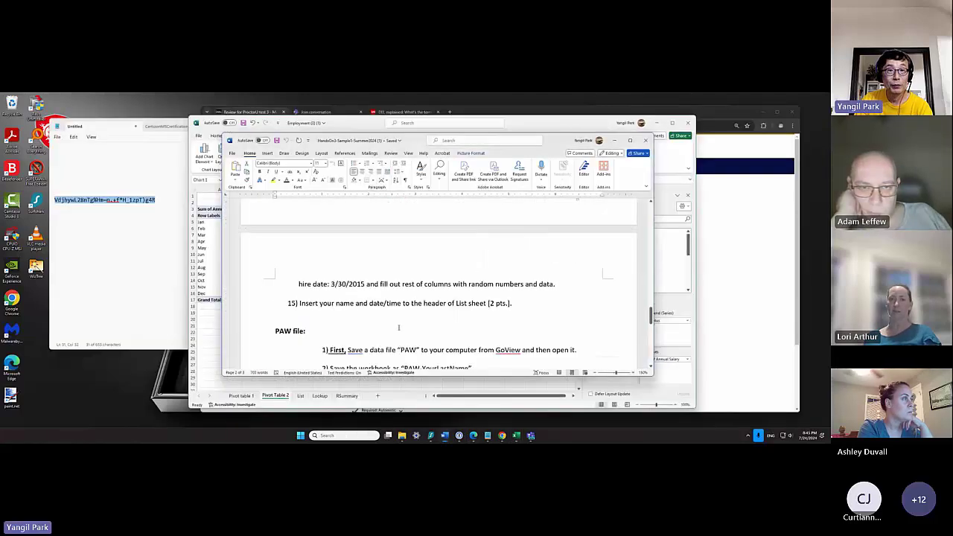
{"action": "scroll", "coordinate": [399, 327], "scroll_direction": "up", "scroll_amount": 3}
{"action": "scroll", "coordinate": [398, 329], "scroll_direction": "down", "scroll_amount": 3}
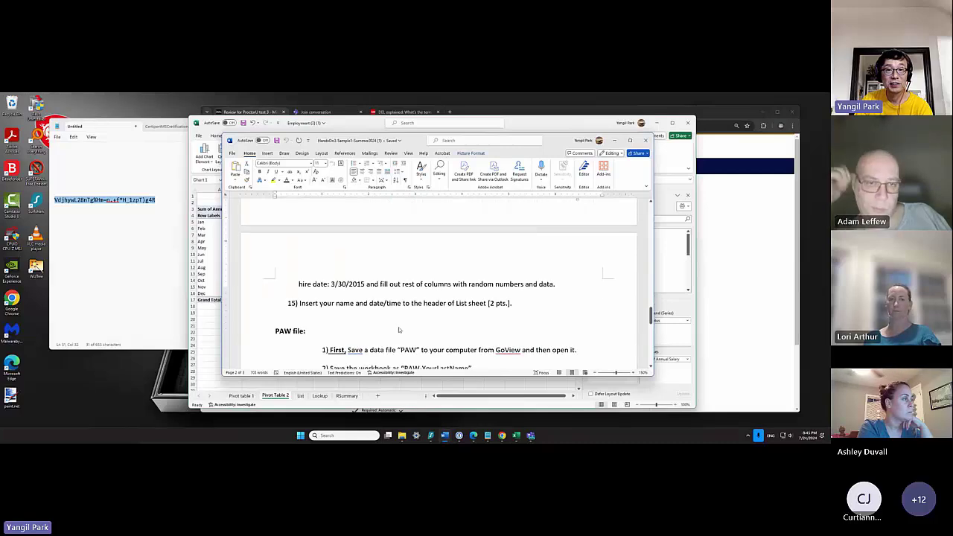
{"action": "scroll", "coordinate": [398, 328], "scroll_direction": "up", "scroll_amount": 3}
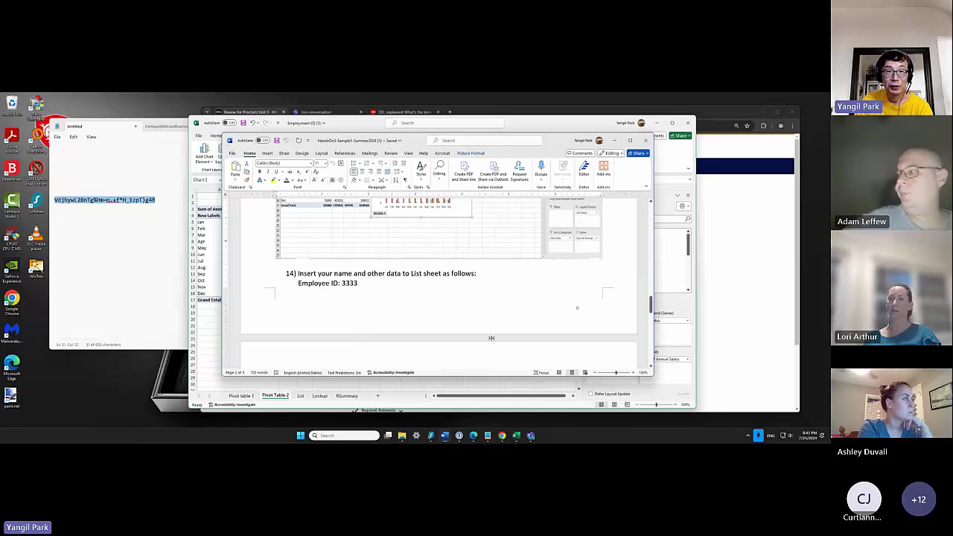
{"action": "scroll", "coordinate": [479, 312], "scroll_direction": "down", "scroll_amount": 5}
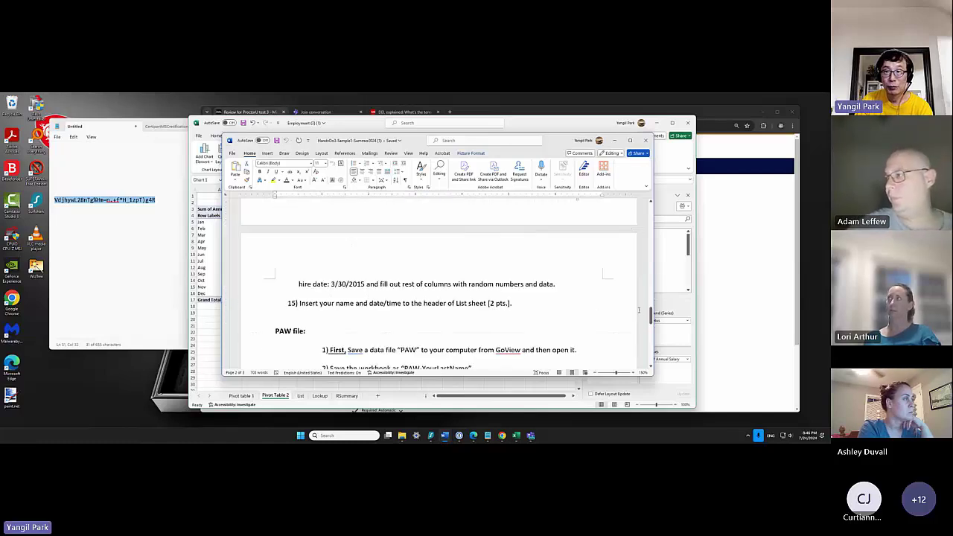
{"action": "left_click_drag", "start_coordinate": [651, 315], "coordinate": [651, 316]}
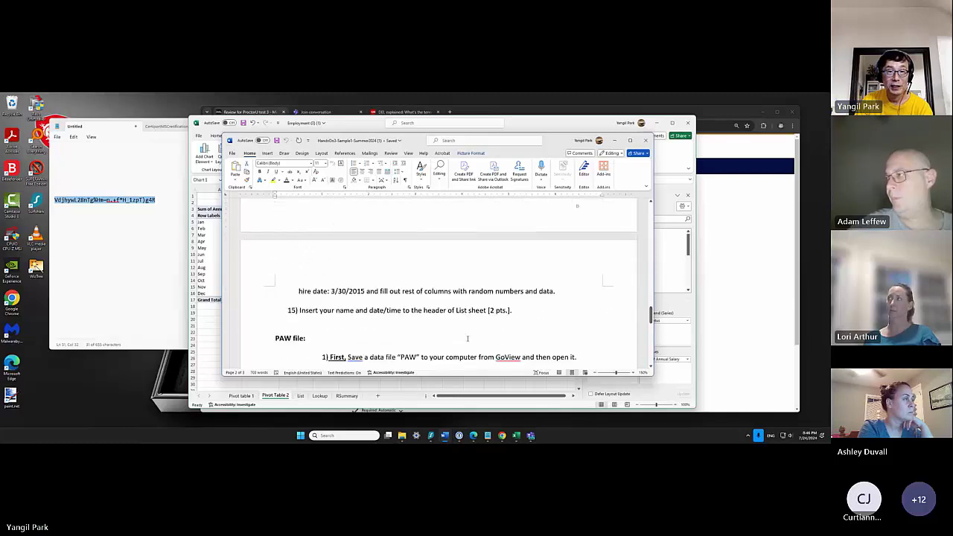
{"action": "scroll", "coordinate": [408, 323], "scroll_direction": "down", "scroll_amount": 2}
{"action": "scroll", "coordinate": [408, 323], "scroll_direction": "up", "scroll_amount": 2}
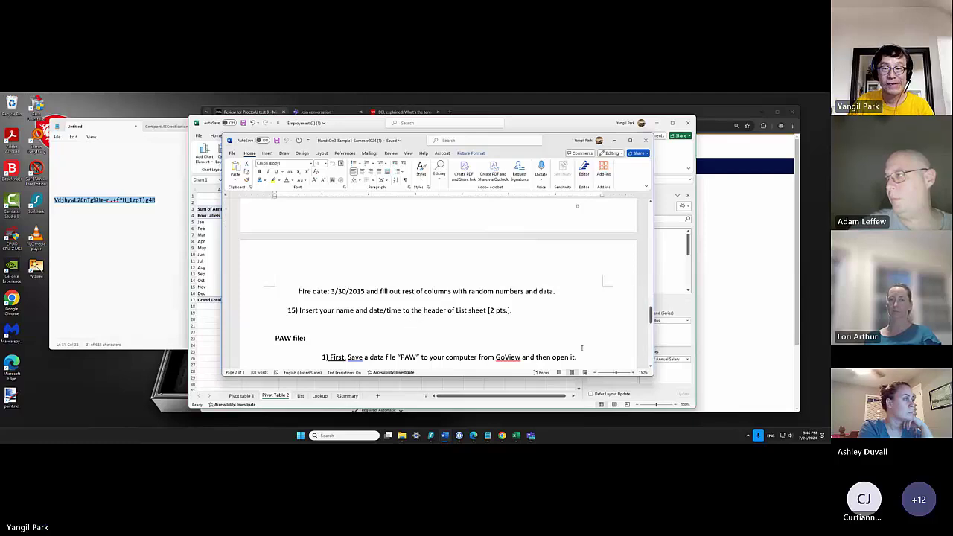
{"action": "left_click_drag", "start_coordinate": [650, 316], "coordinate": [650, 328]}
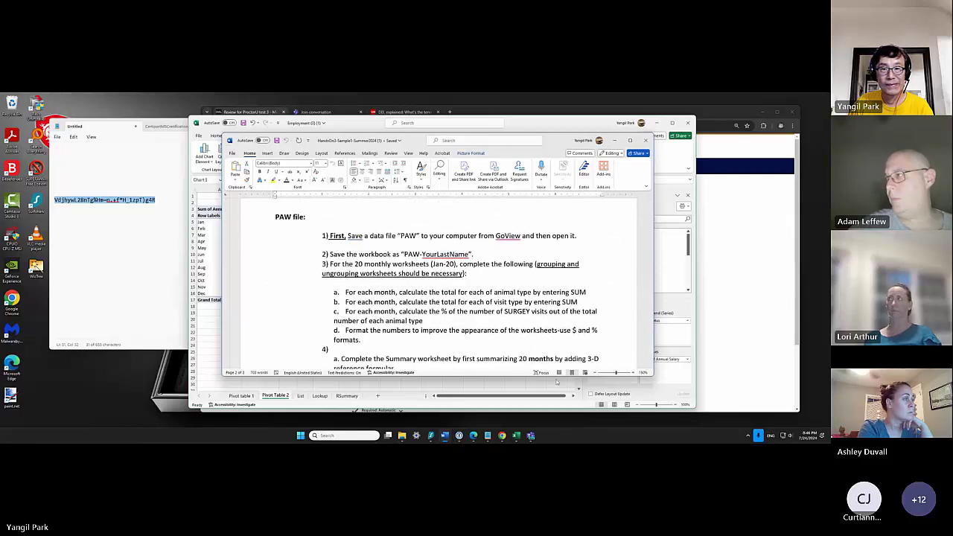
{"action": "left_click", "coordinate": [531, 387]}
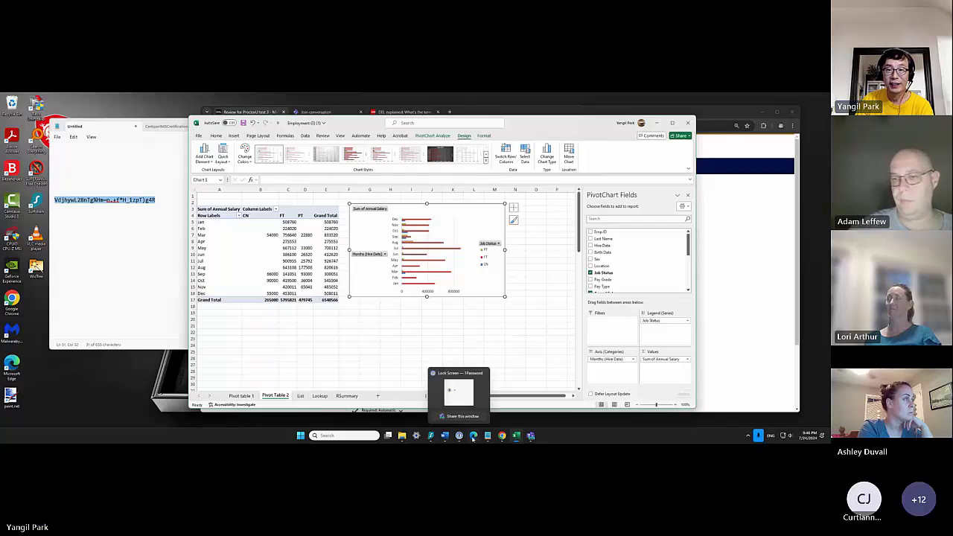
Switch to Chrome and download the PAW.xlsx data file from the Review for ProctorU test 3 page.
{"action": "mouse_move", "coordinate": [445, 437]}
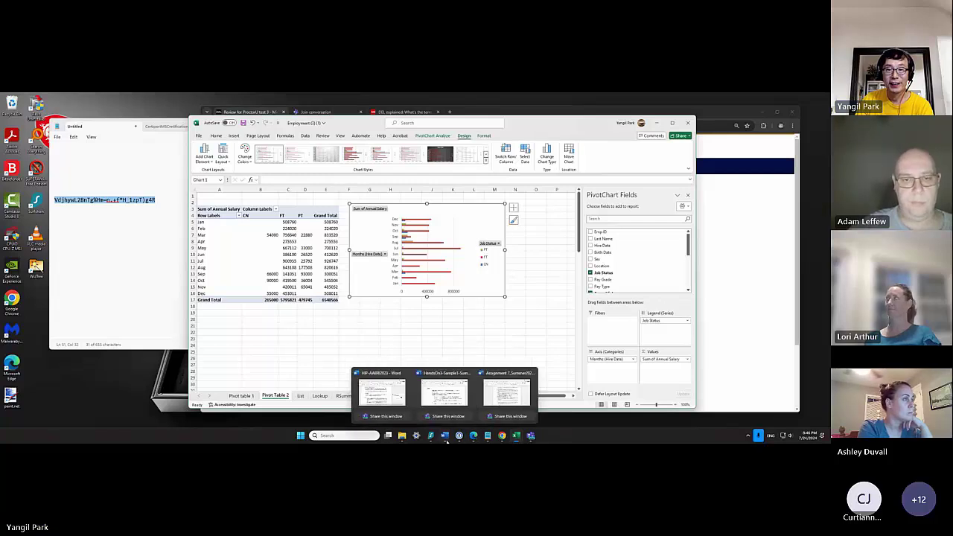
{"action": "mouse_move", "coordinate": [516, 437]}
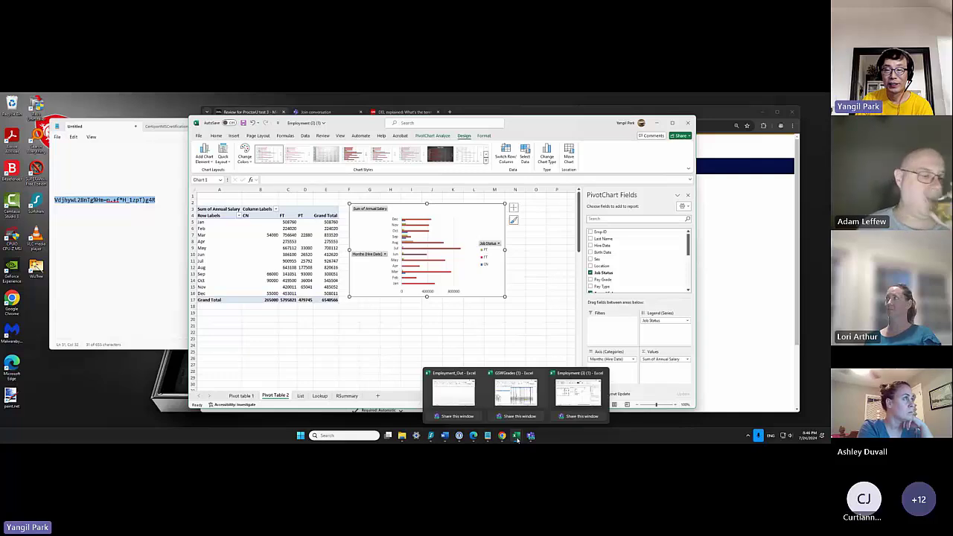
{"action": "mouse_move", "coordinate": [478, 402]}
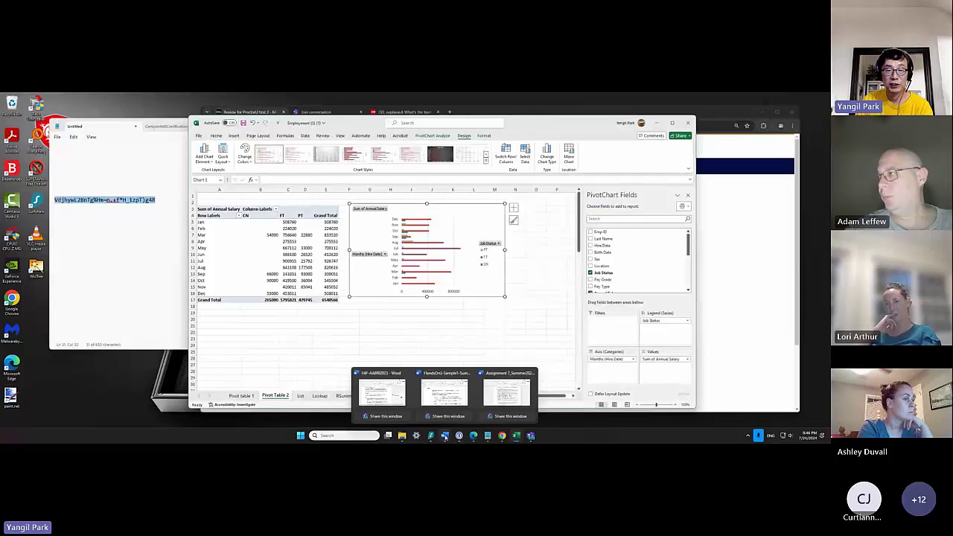
{"action": "left_click", "coordinate": [503, 436]}
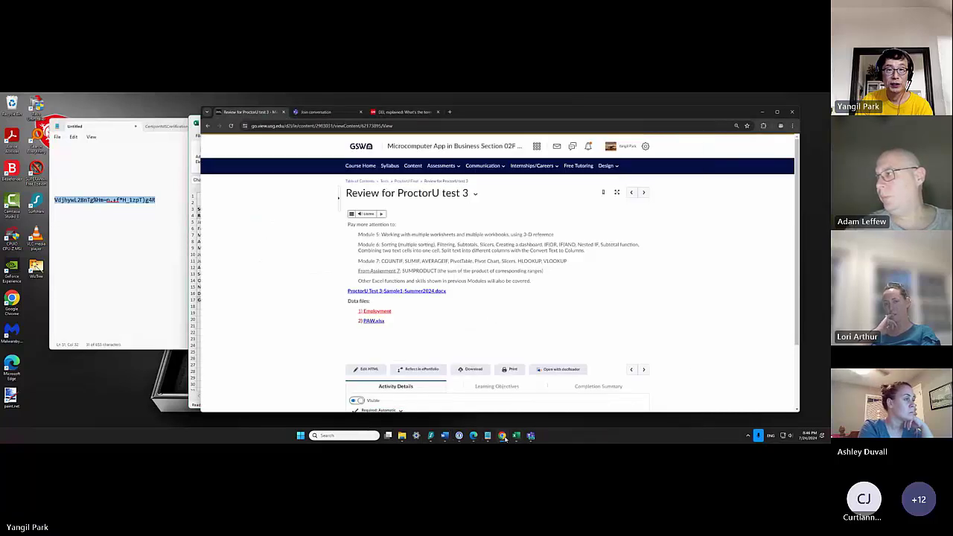
{"action": "left_click", "coordinate": [378, 323]}
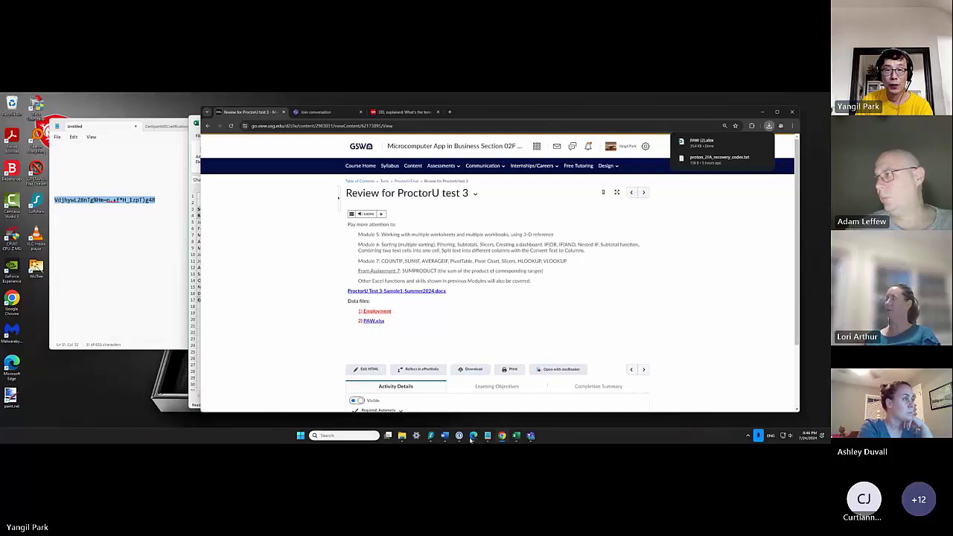
Open the downloaded PAW (2) workbook in Excel and enable editing.
{"action": "mouse_move", "coordinate": [445, 435]}
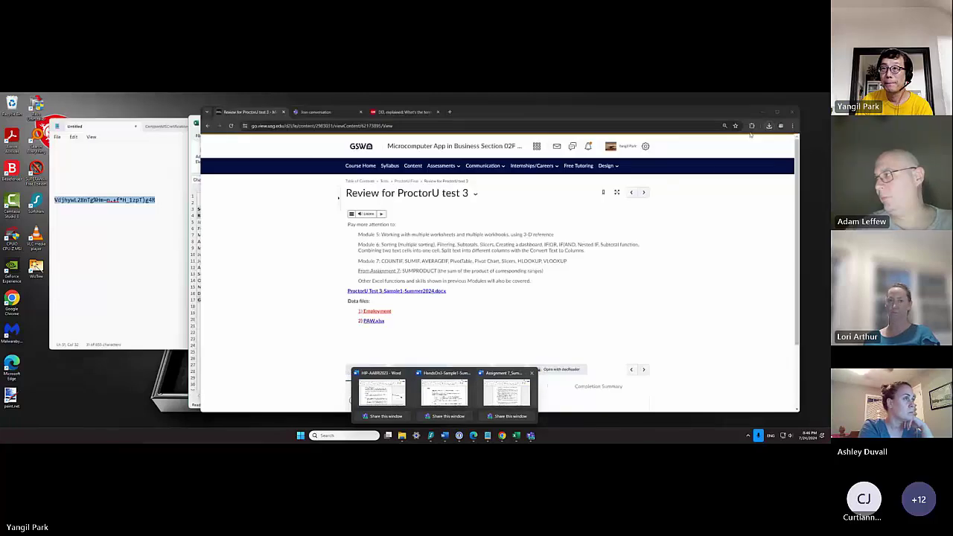
{"action": "left_click", "coordinate": [769, 126]}
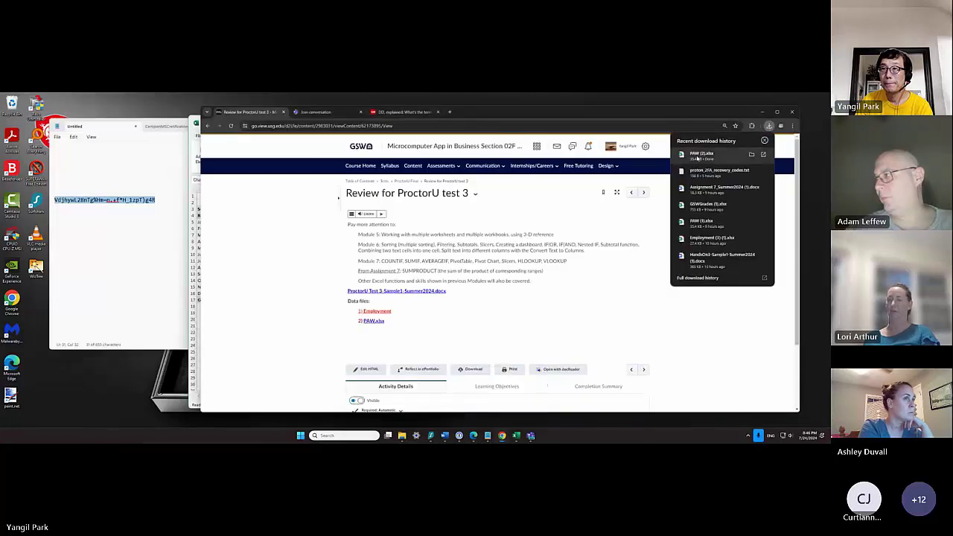
{"action": "left_click", "coordinate": [711, 238]}
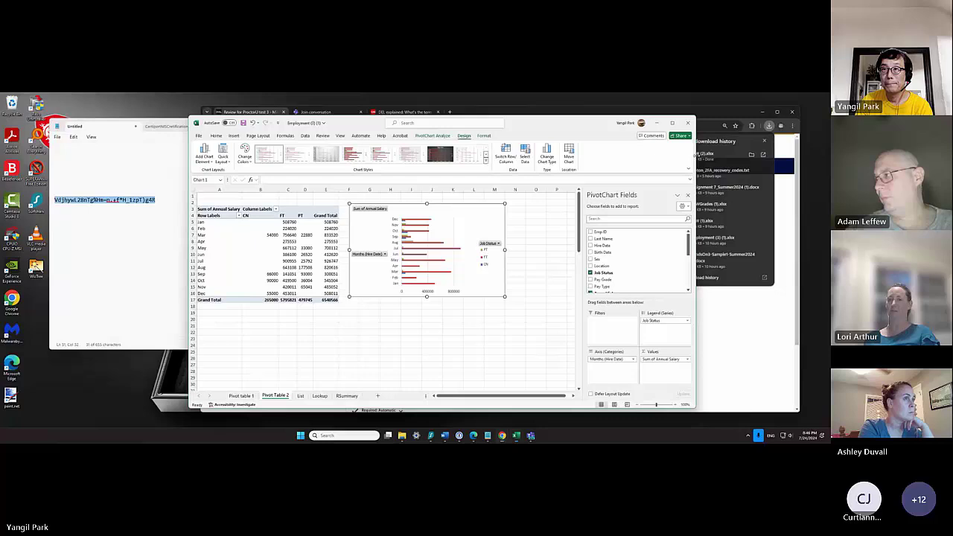
{"action": "left_click", "coordinate": [546, 245]}
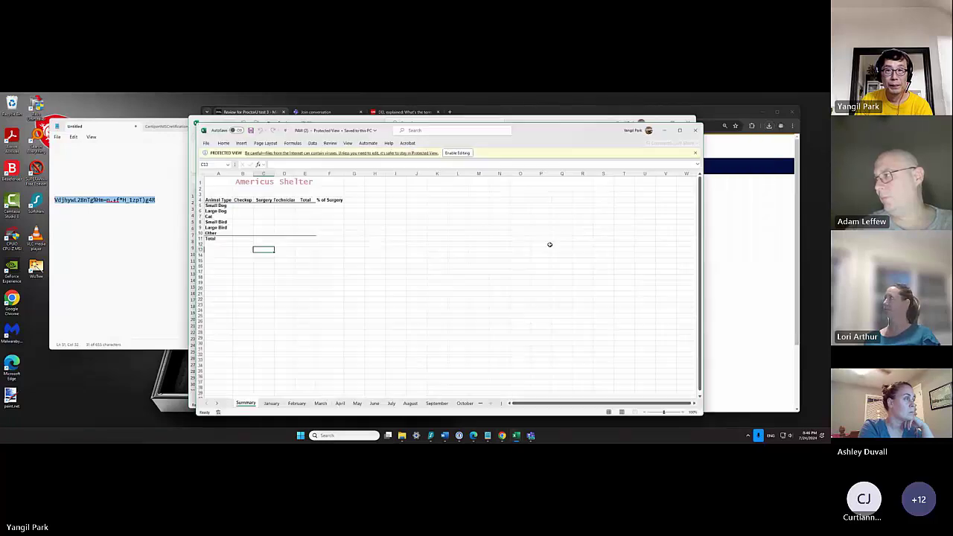
{"action": "left_click", "coordinate": [457, 153]}
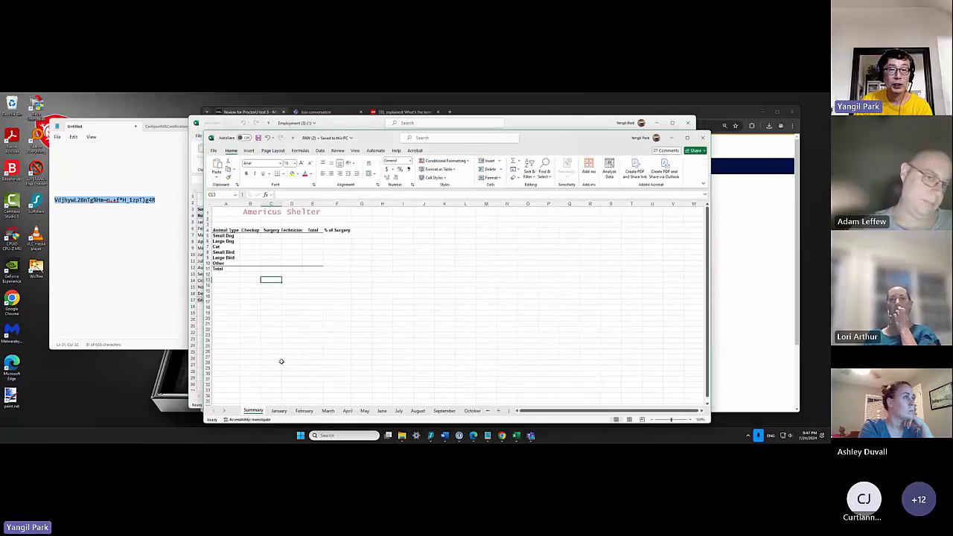
Browse the workbook's monthly worksheets from January through 20 and examine the layout of the January and 20 sheets.
{"action": "left_click", "coordinate": [279, 410]}
{"action": "left_click", "coordinate": [225, 411]}
{"action": "left_click", "coordinate": [225, 411]}
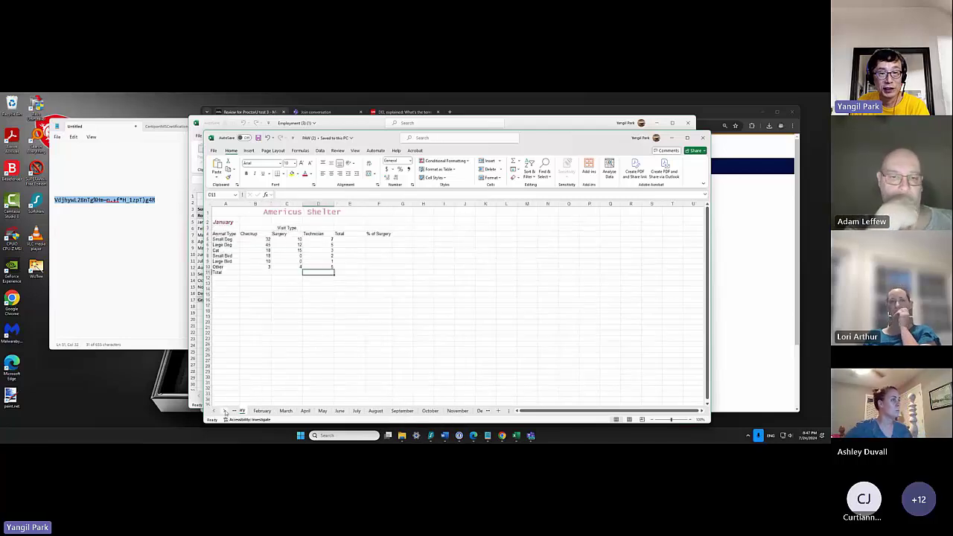
{"action": "left_click", "coordinate": [225, 411]}
{"action": "left_click", "coordinate": [225, 411]}
{"action": "left_click", "coordinate": [225, 411]}
{"action": "left_click", "coordinate": [225, 411]}
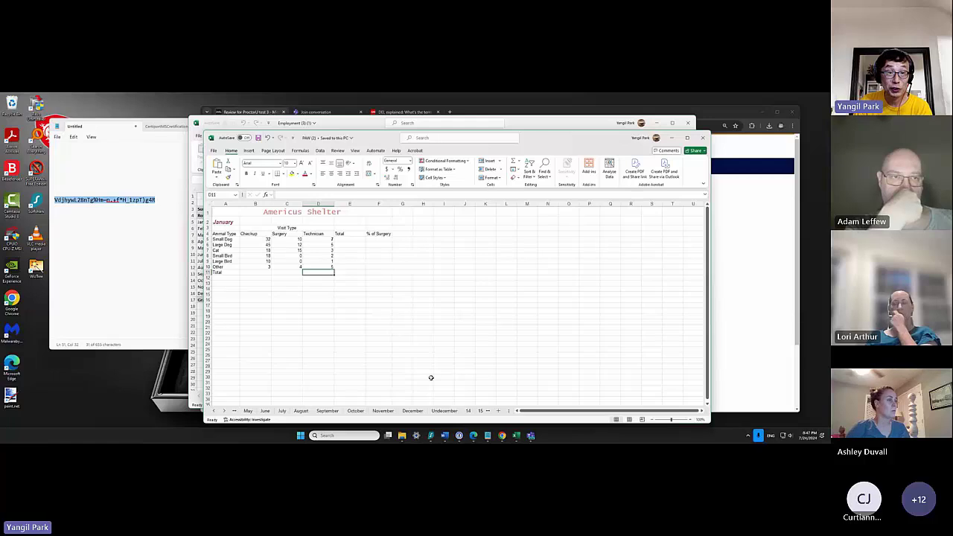
{"action": "left_click", "coordinate": [215, 412]}
{"action": "left_click", "coordinate": [214, 412]}
{"action": "left_click", "coordinate": [215, 412]}
{"action": "left_click", "coordinate": [214, 412]}
{"action": "left_click", "coordinate": [215, 412]}
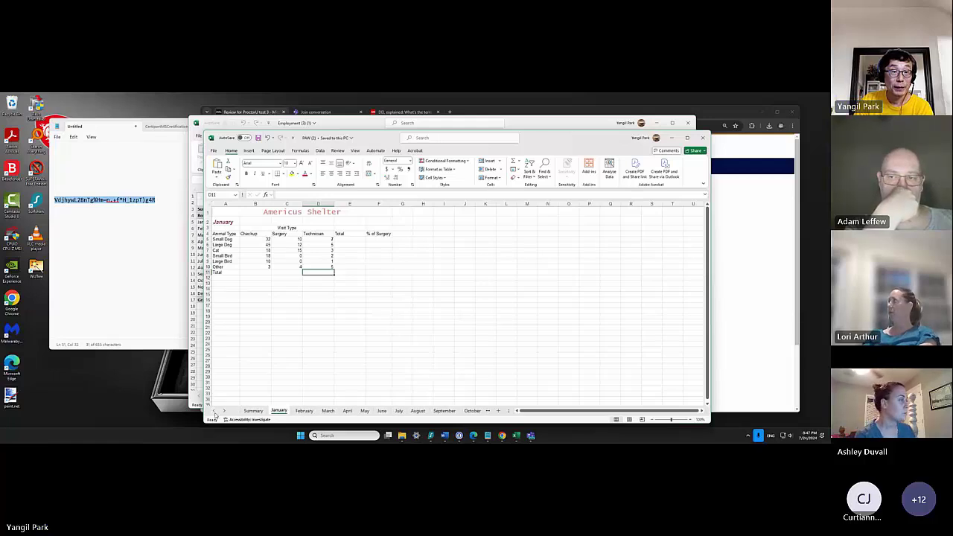
{"action": "left_click", "coordinate": [262, 411]}
{"action": "left_click", "coordinate": [282, 411]}
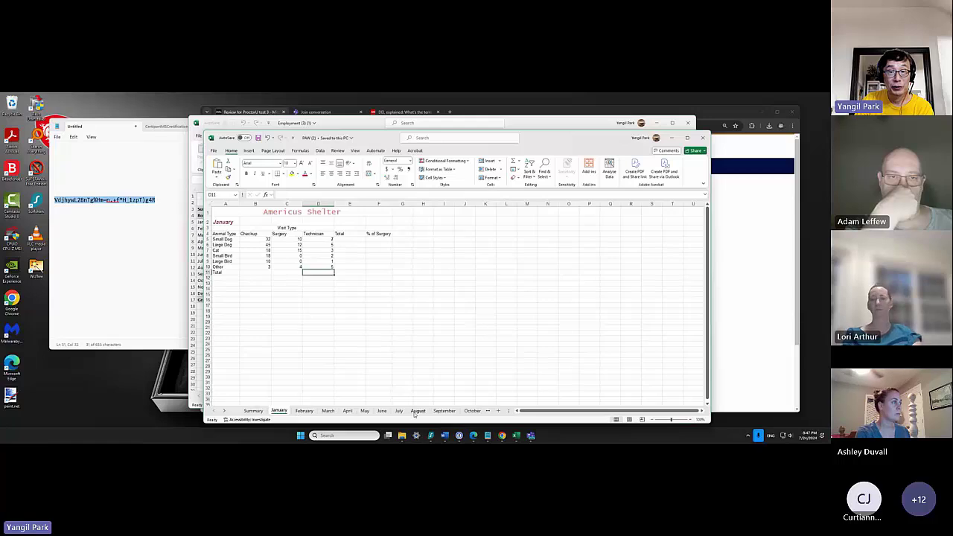
{"action": "left_click", "coordinate": [224, 411]}
{"action": "left_click", "coordinate": [225, 410]}
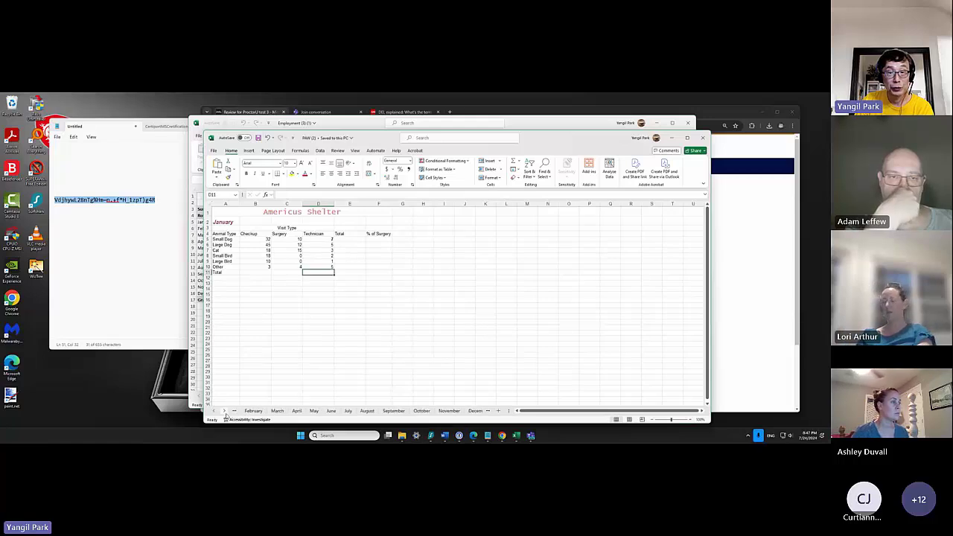
{"action": "left_click", "coordinate": [224, 410]}
{"action": "left_click", "coordinate": [224, 410]}
{"action": "left_click", "coordinate": [224, 410]}
{"action": "left_click", "coordinate": [224, 410]}
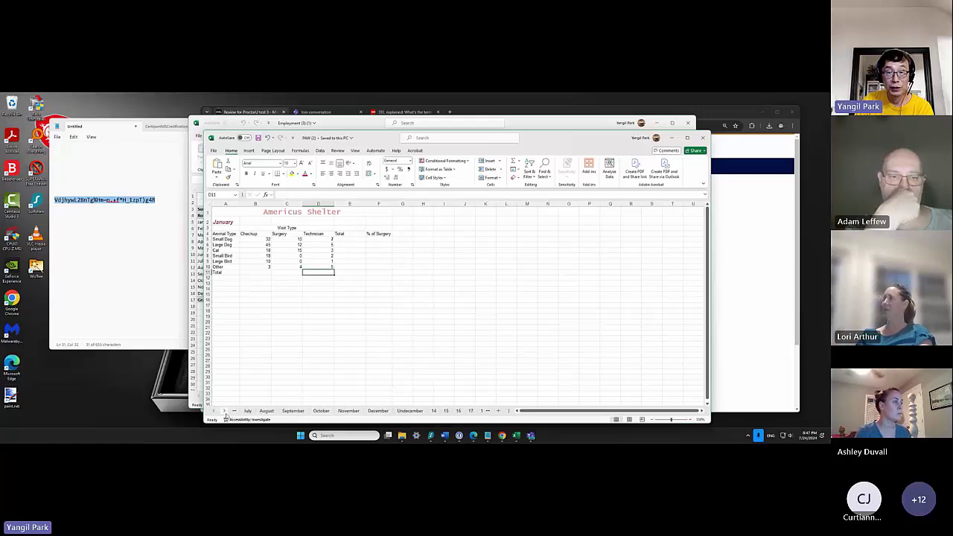
{"action": "left_click", "coordinate": [224, 410]}
{"action": "left_click", "coordinate": [225, 410]}
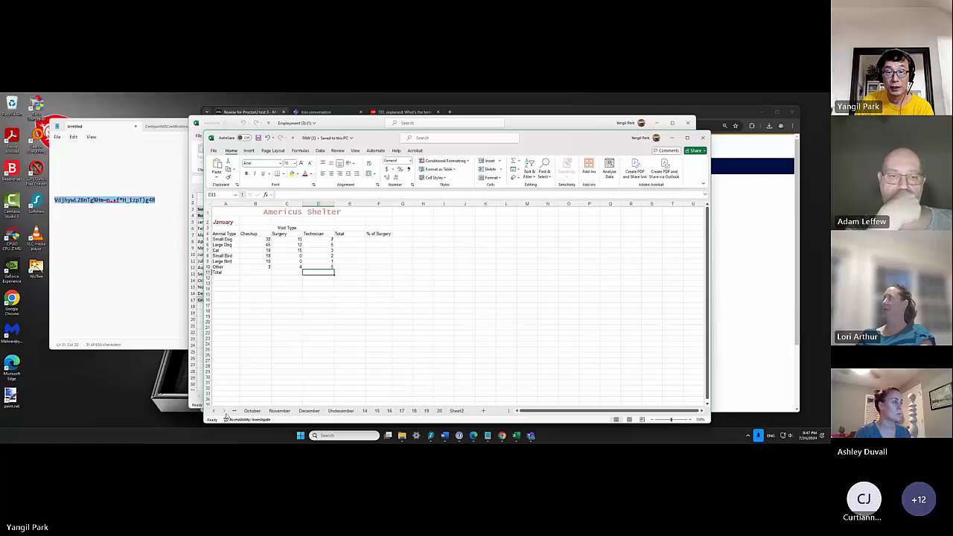
{"action": "left_click", "coordinate": [441, 412]}
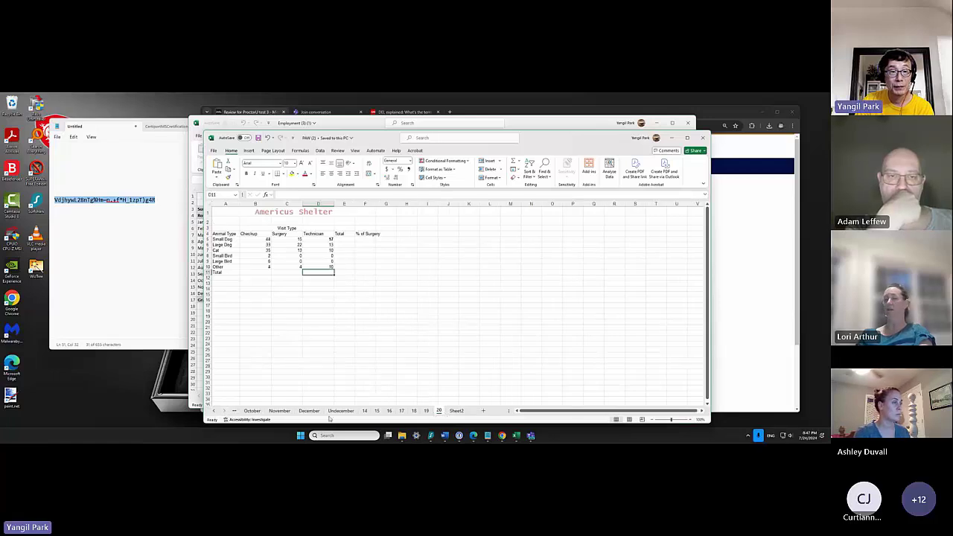
{"action": "left_click", "coordinate": [213, 411]}
{"action": "left_click", "coordinate": [214, 410]}
{"action": "left_click", "coordinate": [214, 411]}
{"action": "left_click", "coordinate": [213, 411]}
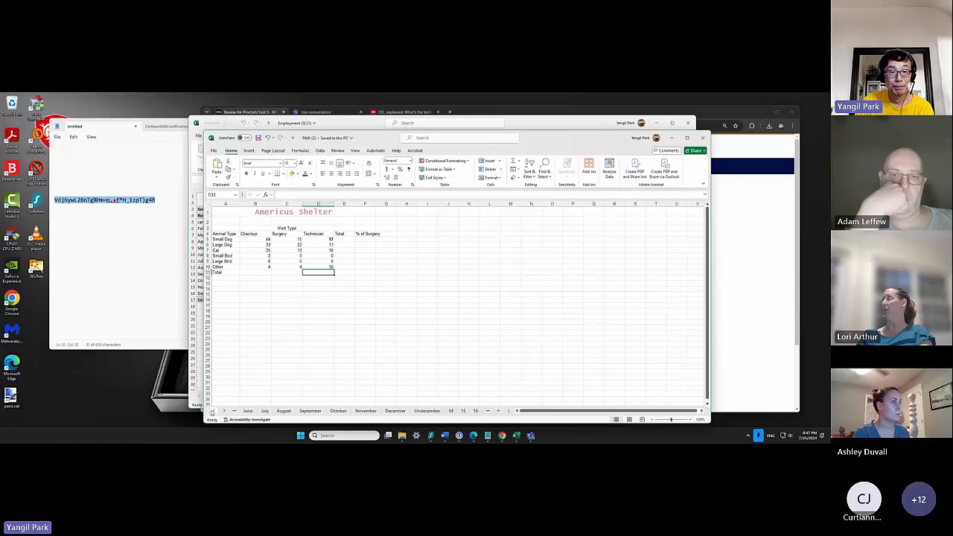
{"action": "left_click", "coordinate": [213, 410]}
{"action": "left_click", "coordinate": [213, 411]}
{"action": "left_click", "coordinate": [213, 411]}
{"action": "left_click", "coordinate": [213, 411]}
{"action": "left_click", "coordinate": [212, 411]}
{"action": "left_click", "coordinate": [213, 411]}
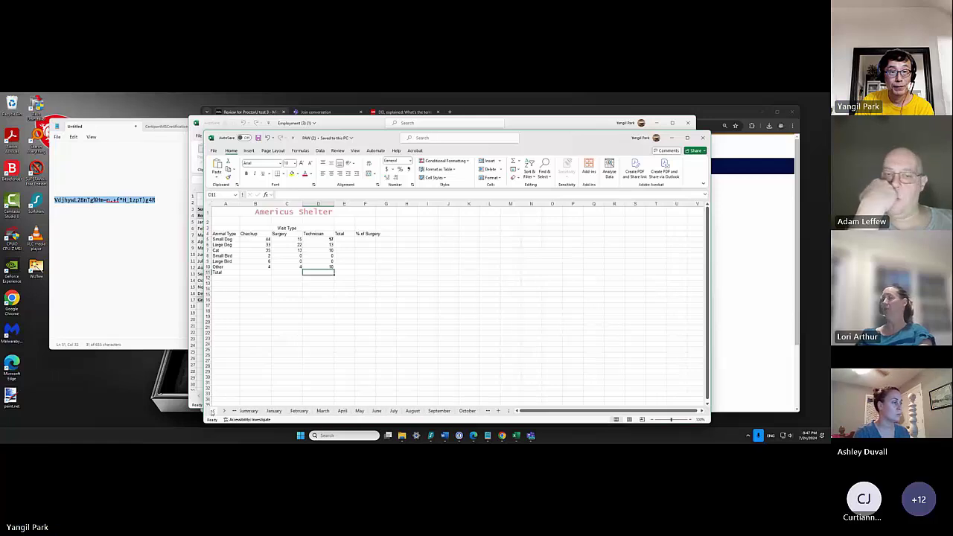
Group all the monthly worksheets from January through 20, leaving out Summary and Sheet2.
{"action": "left_click", "coordinate": [275, 411]}
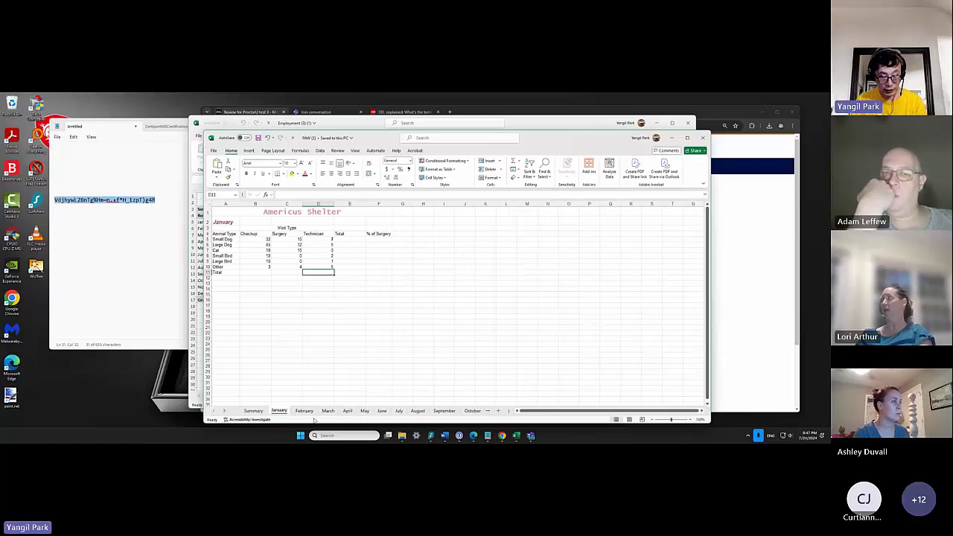
{"action": "left_click", "coordinate": [225, 413]}
{"action": "left_click", "coordinate": [225, 414]}
{"action": "left_click", "coordinate": [225, 414]}
{"action": "left_click", "coordinate": [225, 413]}
{"action": "left_click", "coordinate": [225, 413]}
{"action": "left_click", "coordinate": [225, 414]}
{"action": "left_click", "coordinate": [225, 413]}
{"action": "left_click", "coordinate": [225, 413]}
{"action": "left_click", "coordinate": [225, 413]}
{"action": "left_click", "coordinate": [225, 413]}
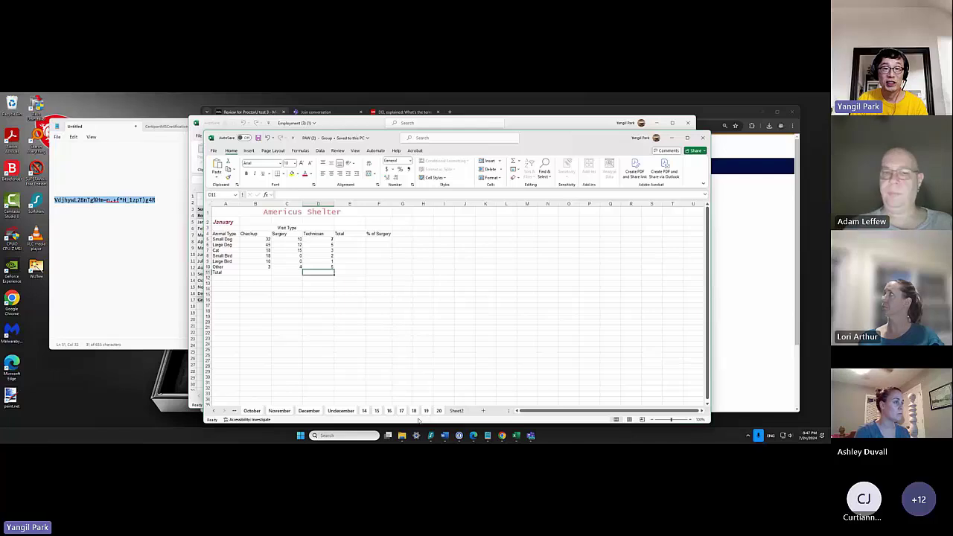
Enter =SUM(B5:D5) in cell E5 of the grouped sheets to total the Small Dog visits.
{"action": "left_click", "coordinate": [353, 241]}
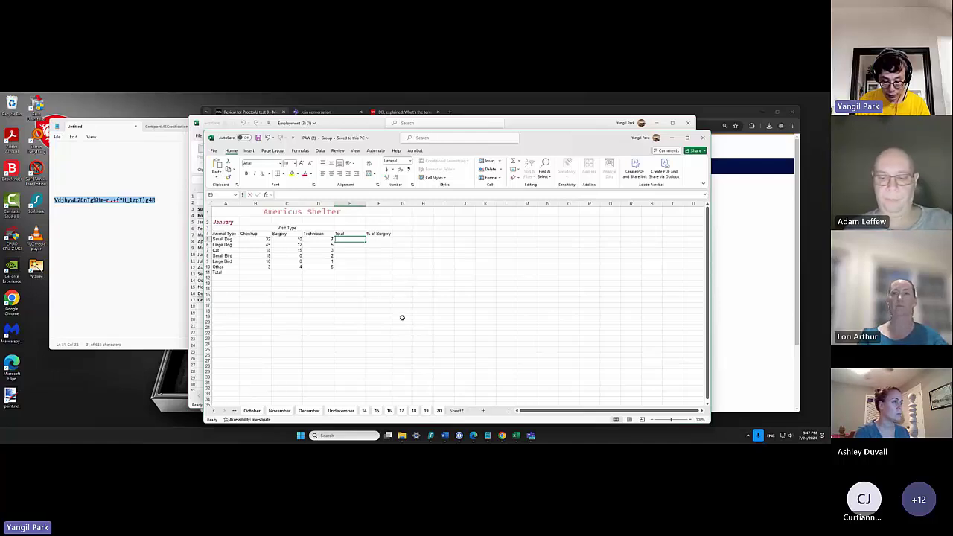
{"action": "type", "text": "=SUM"}
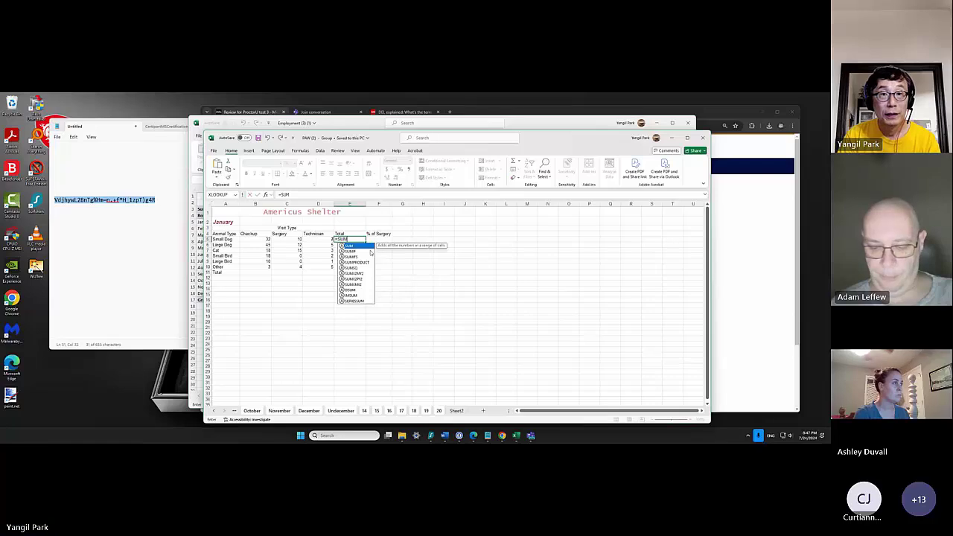
{"action": "type", "text": "("}
{"action": "left_click_drag", "start_coordinate": [260, 239], "coordinate": [315, 239]}
{"action": "key", "text": "Return"}
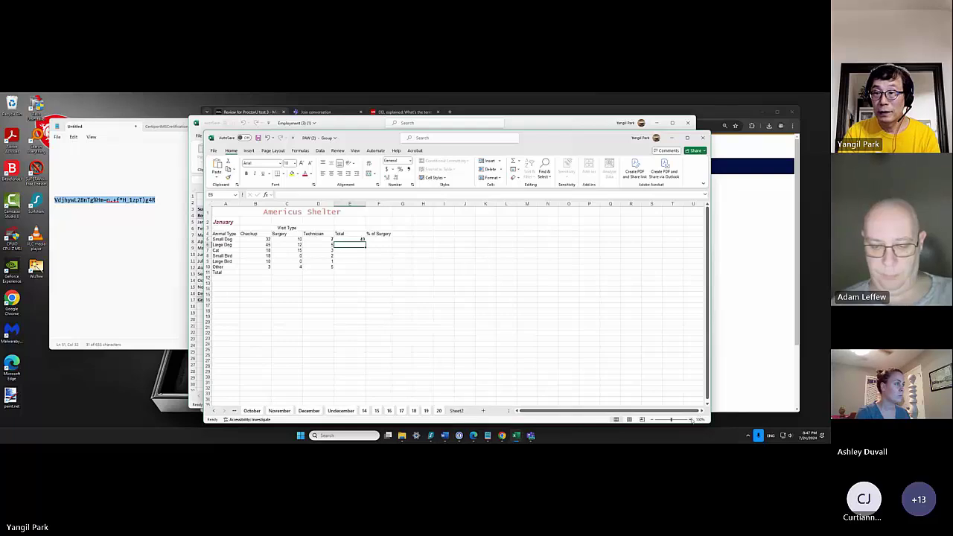
Fill the Small Dog total formula down through E10 for the remaining animal types in the grouped sheets.
{"action": "left_click", "coordinate": [692, 420]}
{"action": "left_click", "coordinate": [692, 420]}
{"action": "left_click", "coordinate": [393, 246]}
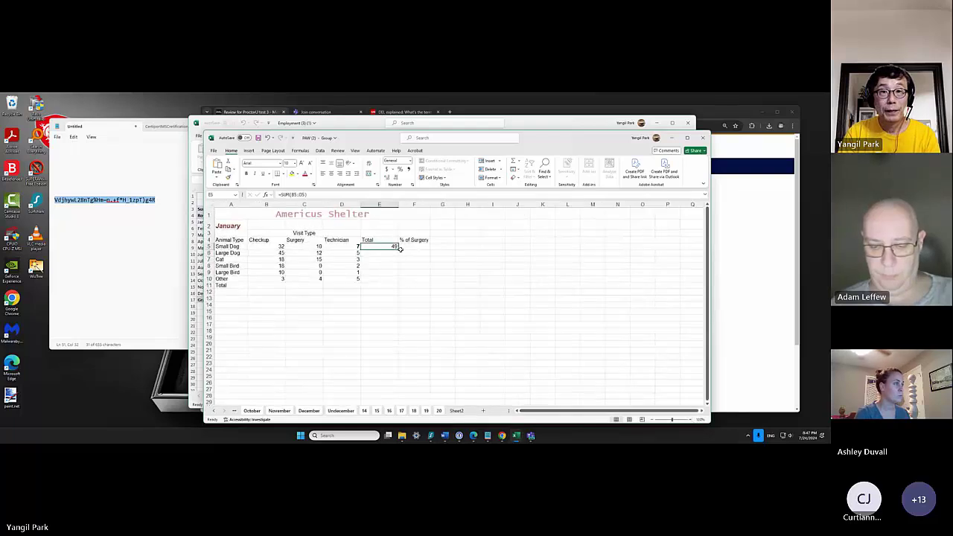
{"action": "left_click_drag", "start_coordinate": [398, 249], "coordinate": [398, 278]}
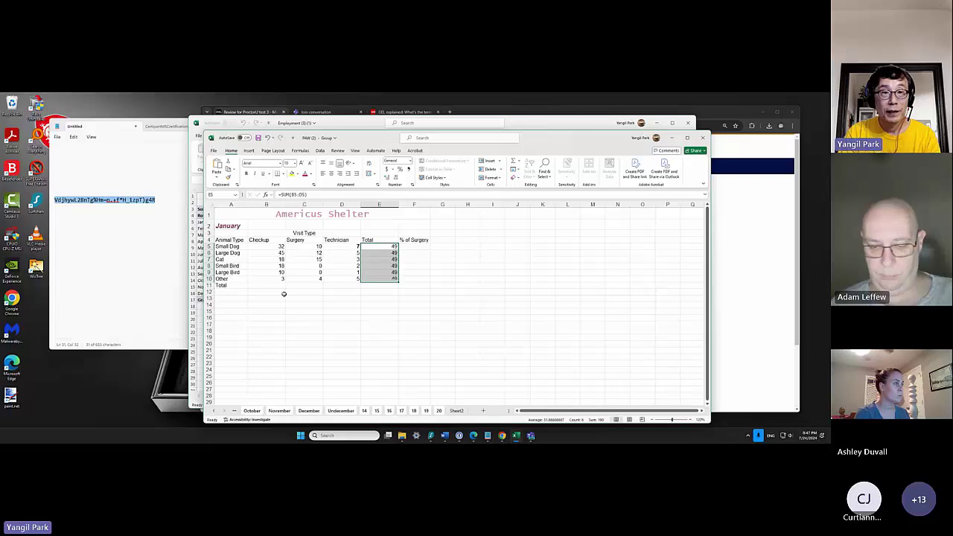
Enter =SUM(B5:B10) in B11 of the grouped sheets to total the checkups, and fill it across through E11.
{"action": "left_click", "coordinate": [273, 285]}
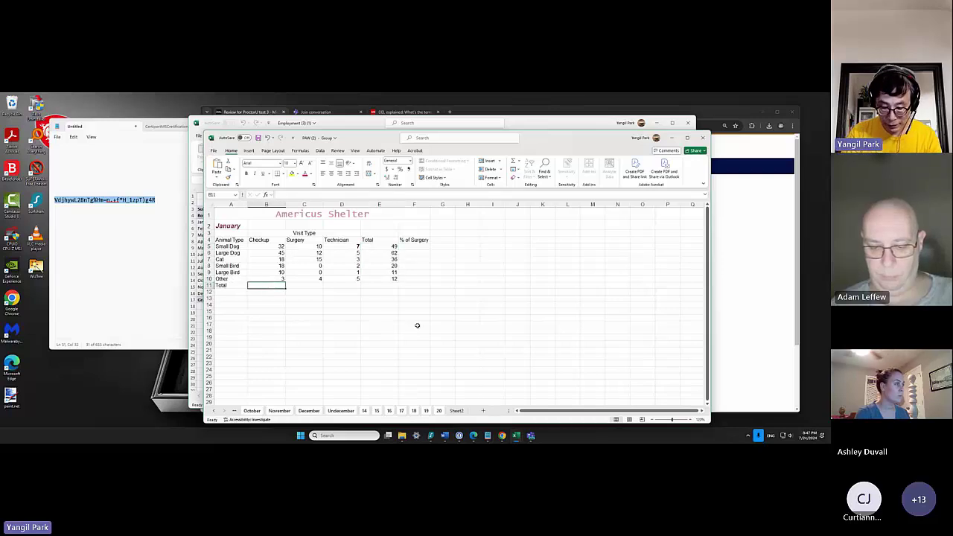
{"action": "type", "text": "=SUM"}
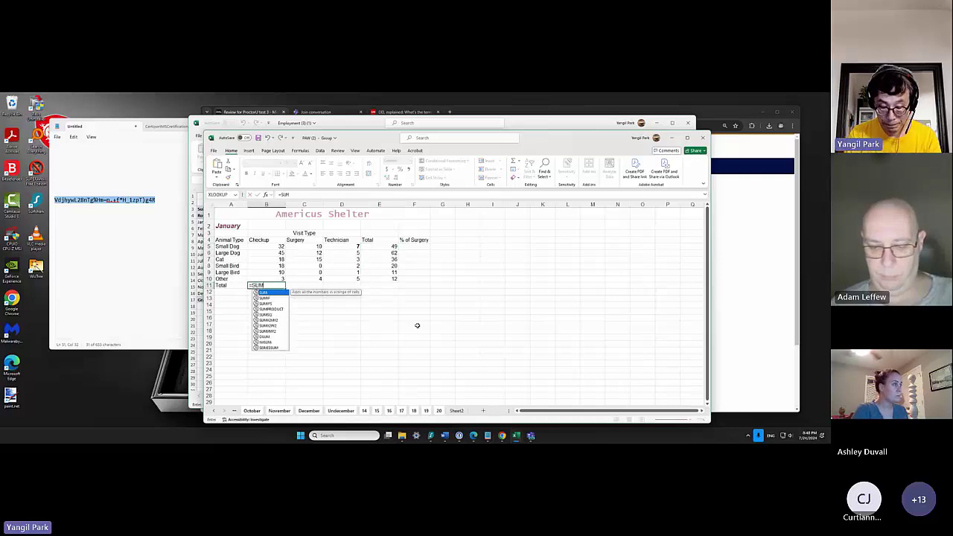
{"action": "type", "text": "("}
{"action": "left_click", "coordinate": [281, 246]}
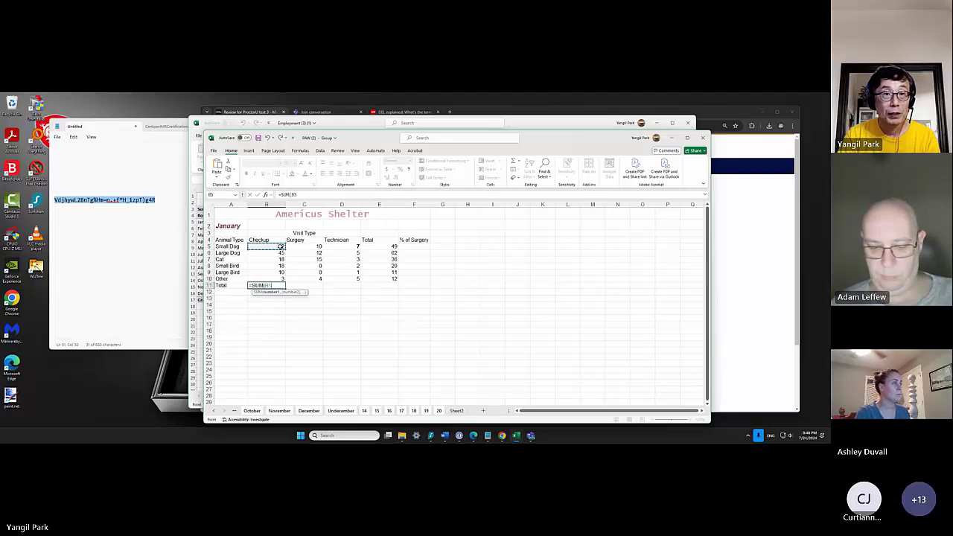
{"action": "left_click_drag", "start_coordinate": [281, 246], "coordinate": [275, 279]}
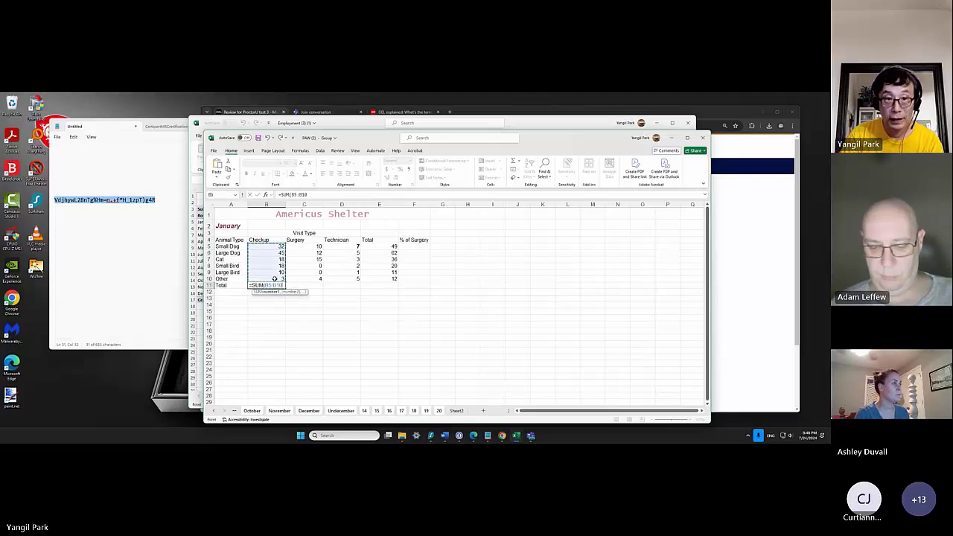
{"action": "key", "text": "Return"}
{"action": "left_click", "coordinate": [282, 287]}
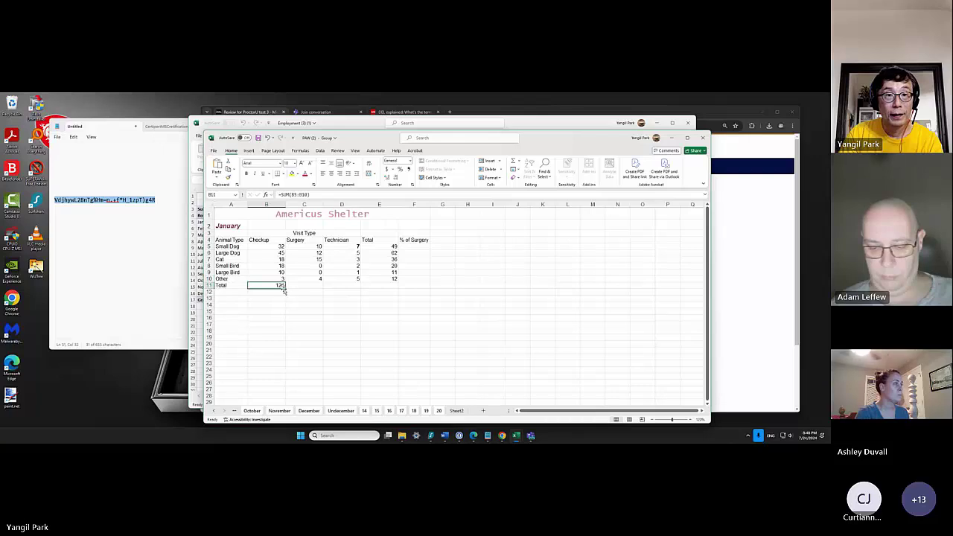
{"action": "left_click_drag", "start_coordinate": [286, 287], "coordinate": [399, 287]}
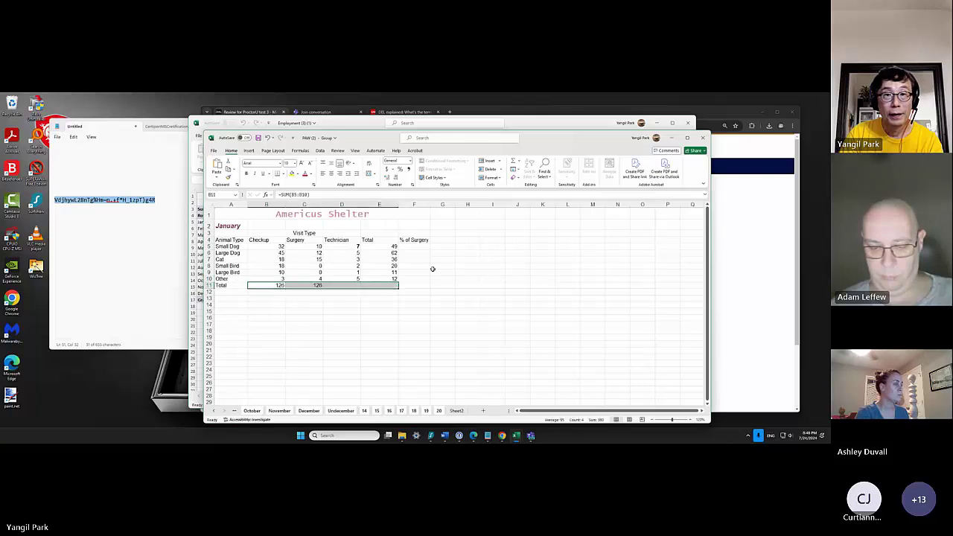
Enter =C5/E5 in F5 of the grouped sheets to calculate the Small Dog surgery percentage.
{"action": "left_click", "coordinate": [421, 246]}
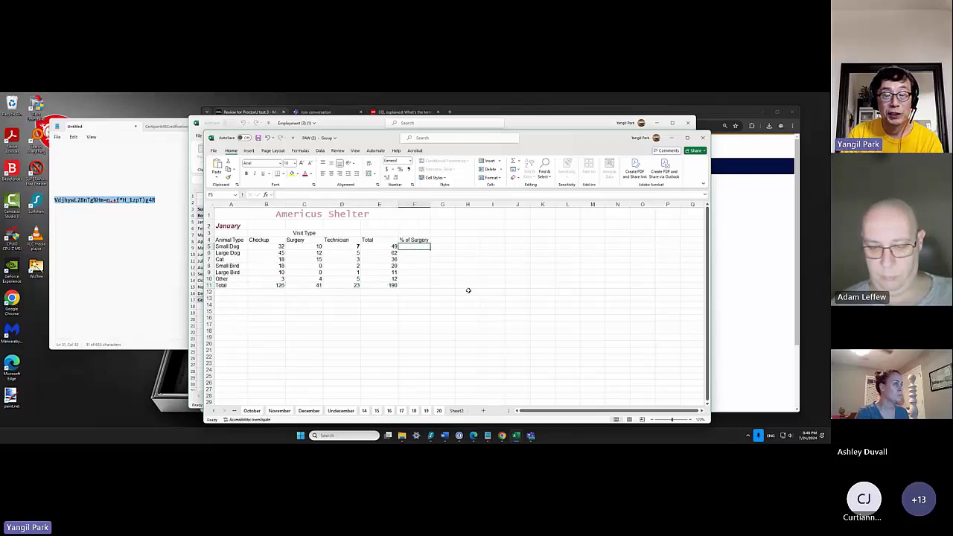
{"action": "left_click", "coordinate": [306, 246]}
{"action": "left_click", "coordinate": [380, 247]}
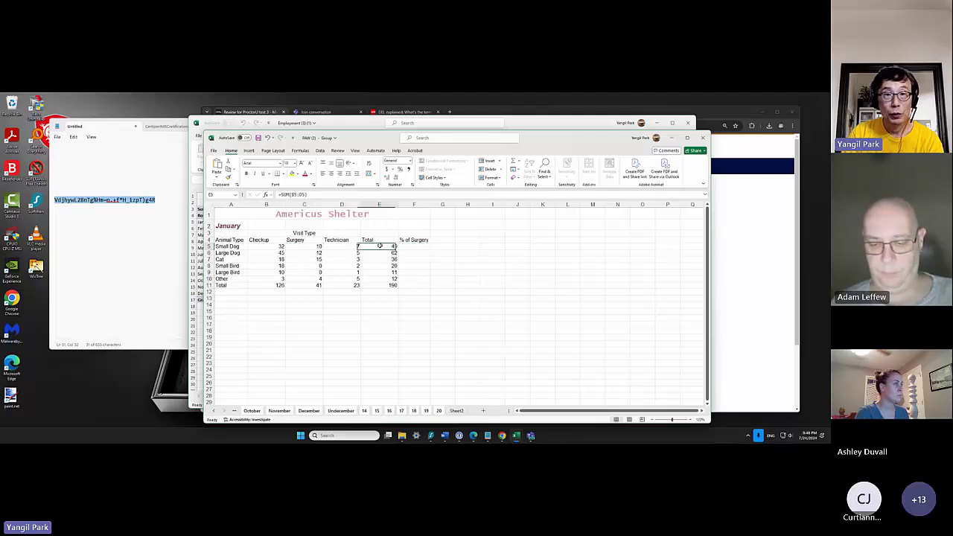
{"action": "left_click", "coordinate": [305, 246]}
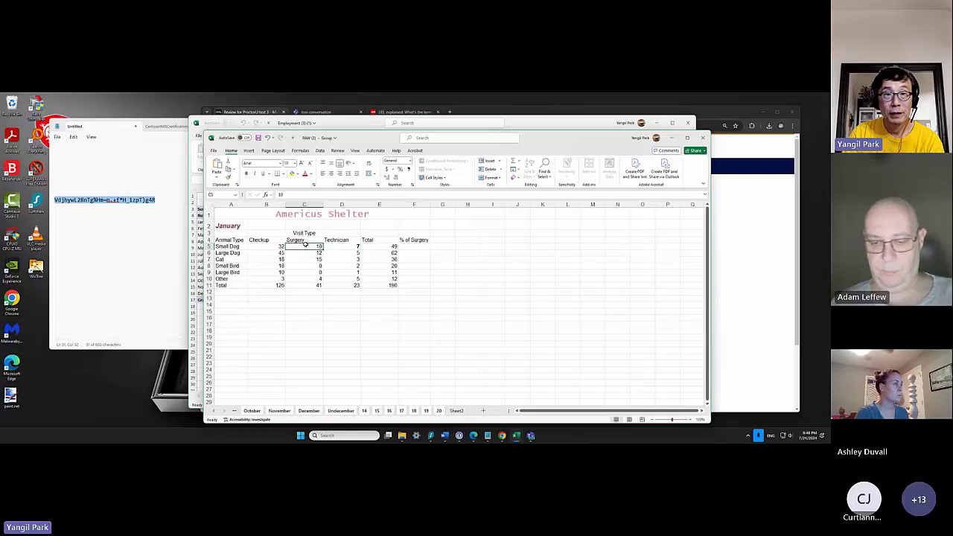
{"action": "left_click", "coordinate": [375, 246]}
{"action": "left_click", "coordinate": [422, 250]}
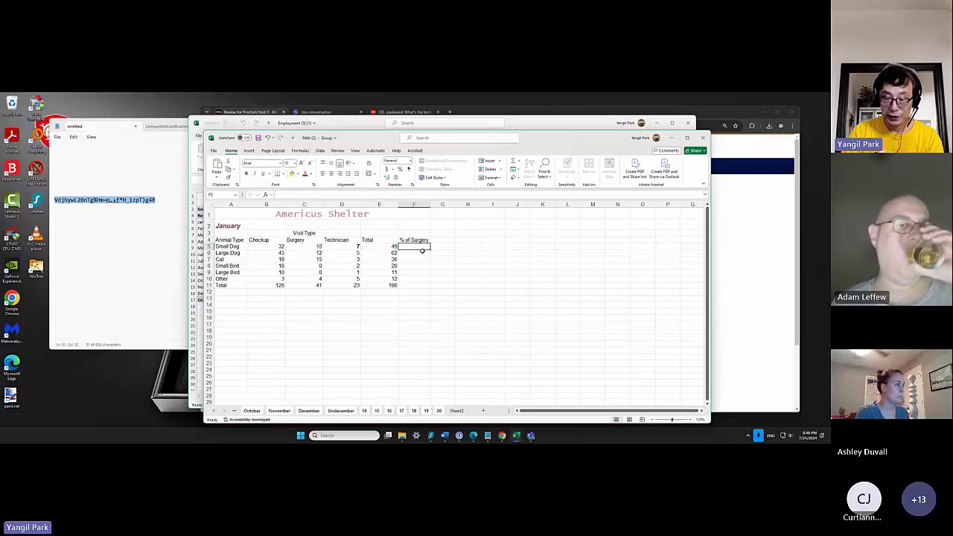
{"action": "type", "text": "="}
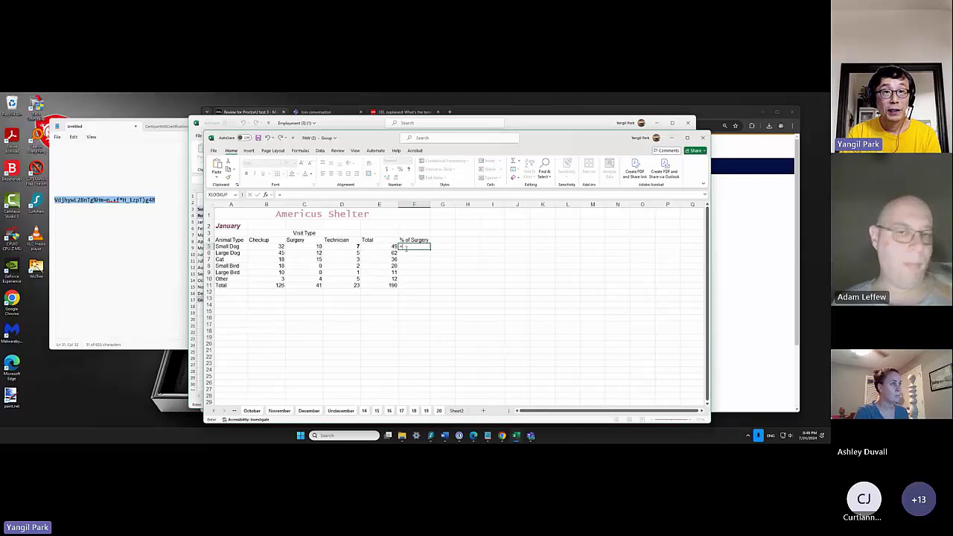
{"action": "left_click", "coordinate": [305, 247]}
{"action": "type", "text": "/"}
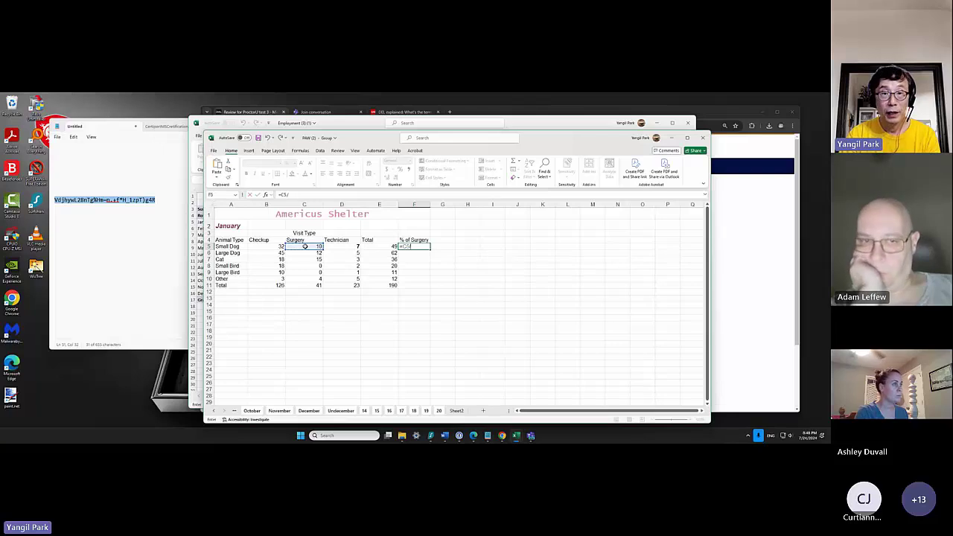
{"action": "left_click", "coordinate": [371, 246]}
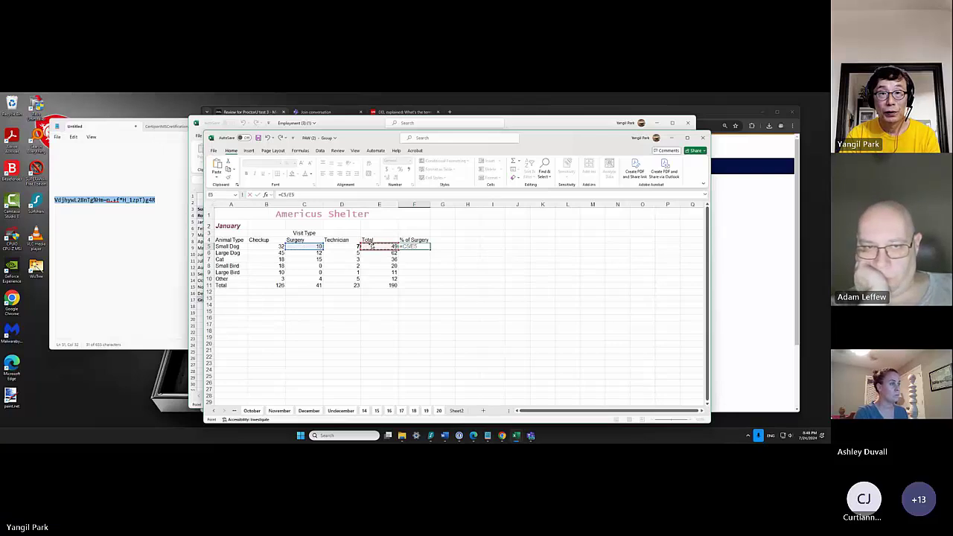
{"action": "key", "text": "Return"}
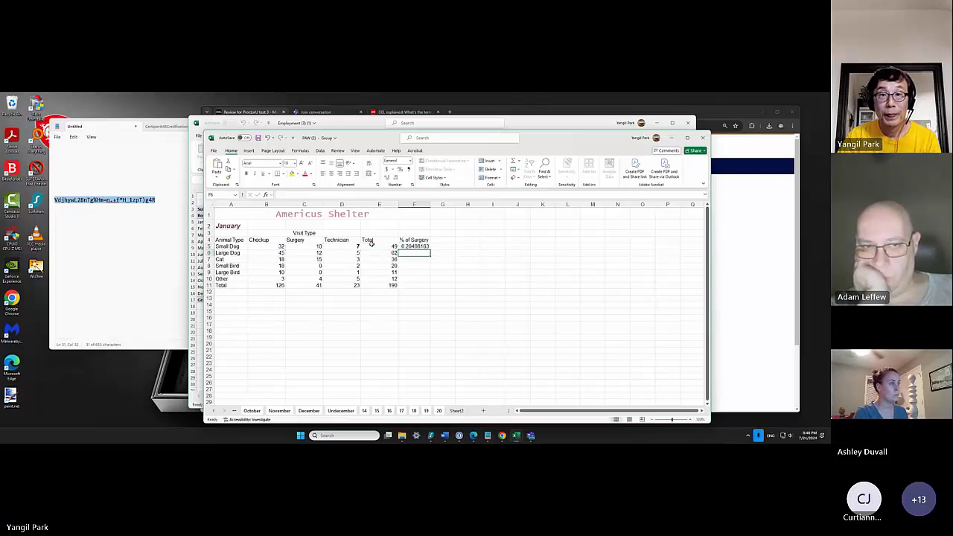
Format F5 as a percentage with two decimal places and fill it down through F10 in the grouped sheets.
{"action": "left_click", "coordinate": [417, 247]}
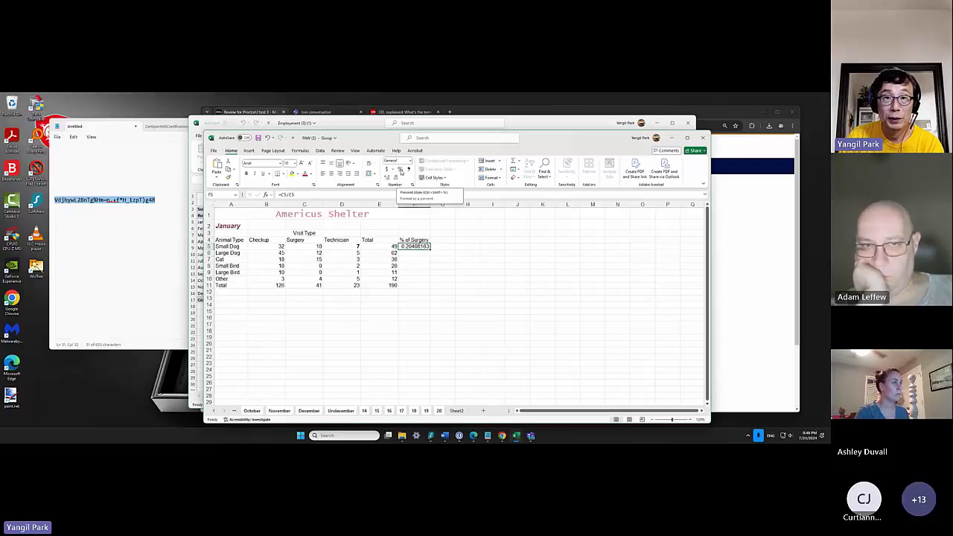
{"action": "left_click", "coordinate": [401, 171]}
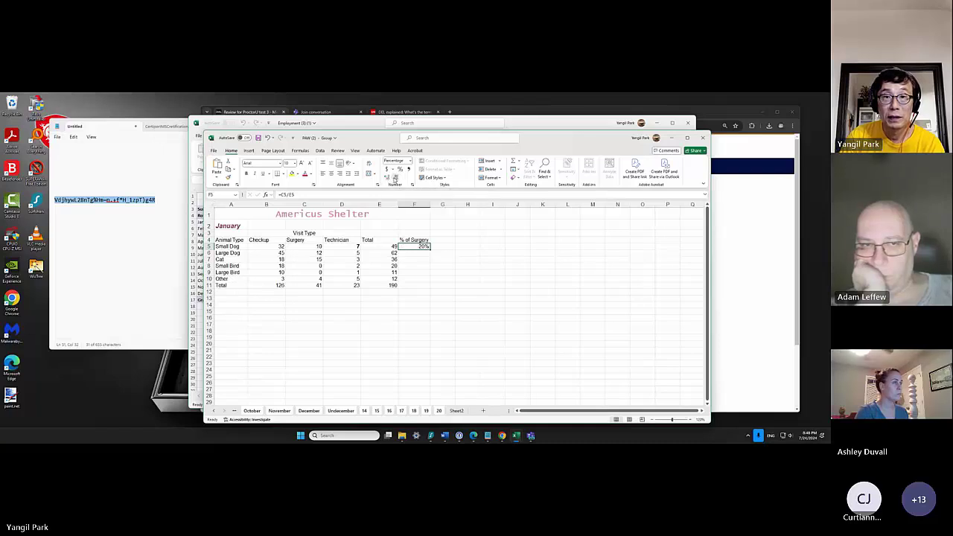
{"action": "left_click", "coordinate": [387, 178]}
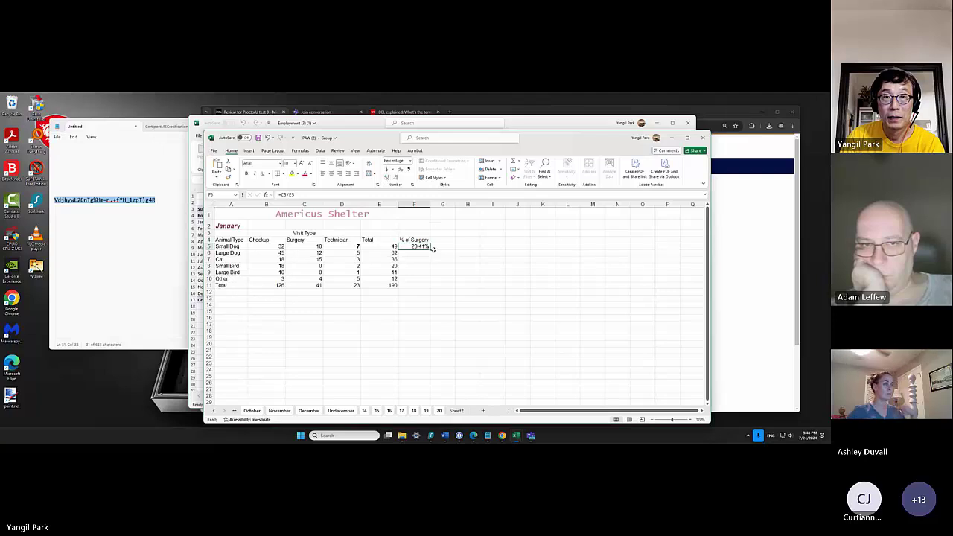
{"action": "left_click_drag", "start_coordinate": [430, 248], "coordinate": [430, 281]}
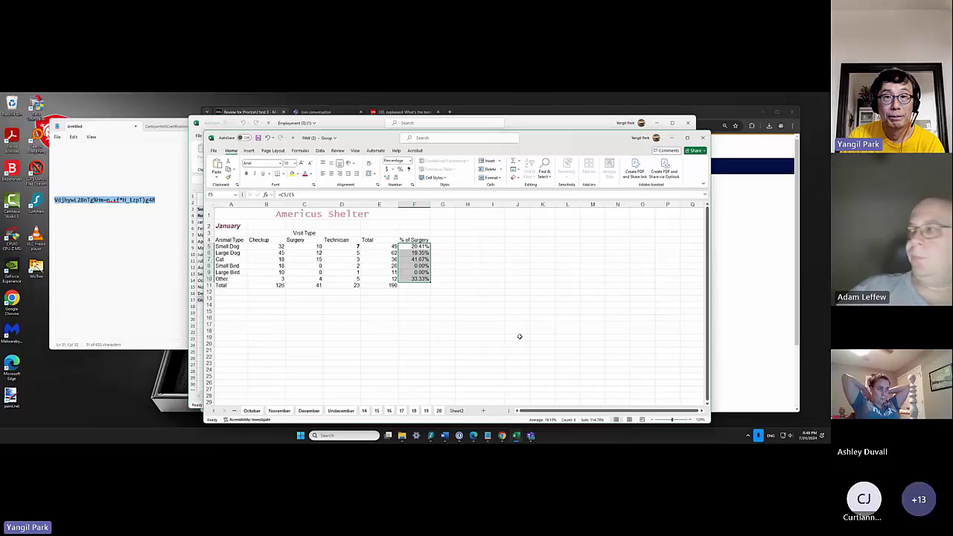
{"action": "left_click", "coordinate": [436, 279]}
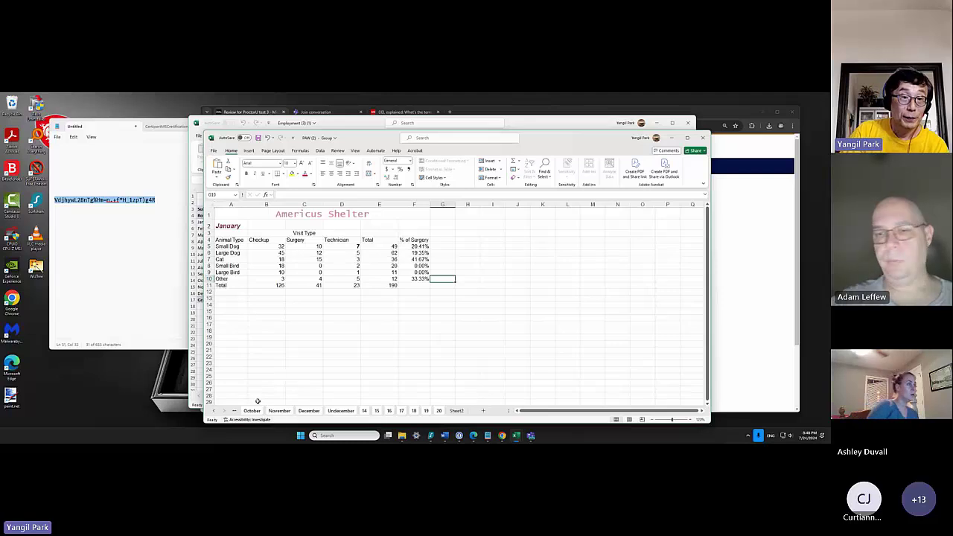
Ungroup the monthly worksheets by switching to the Summary sheet at the start of the workbook.
{"action": "left_click", "coordinate": [214, 411]}
{"action": "left_click", "coordinate": [215, 411]}
{"action": "left_click", "coordinate": [215, 411]}
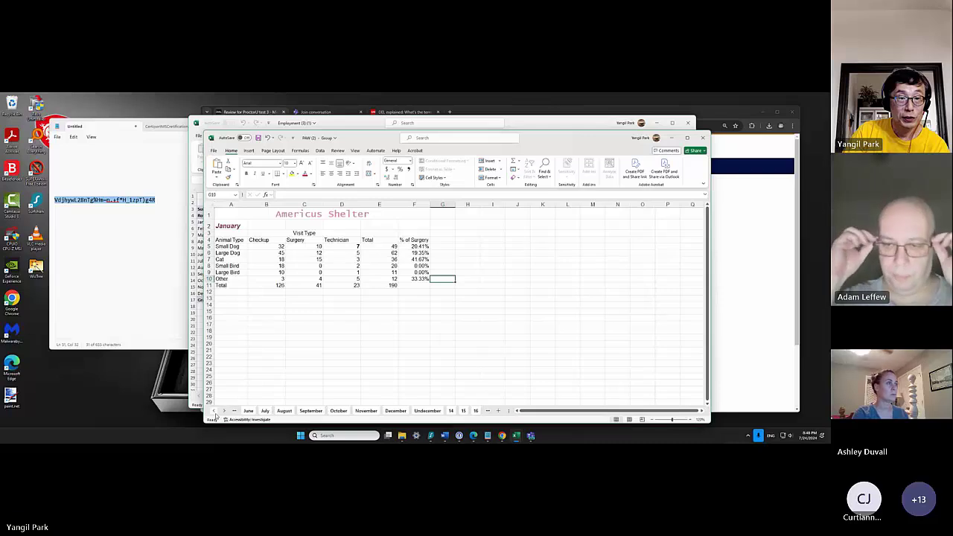
{"action": "left_click", "coordinate": [214, 411]}
{"action": "left_click", "coordinate": [214, 411]}
{"action": "left_click", "coordinate": [215, 411]}
{"action": "left_click", "coordinate": [214, 410]}
{"action": "left_click", "coordinate": [214, 411]}
{"action": "left_click", "coordinate": [214, 411]}
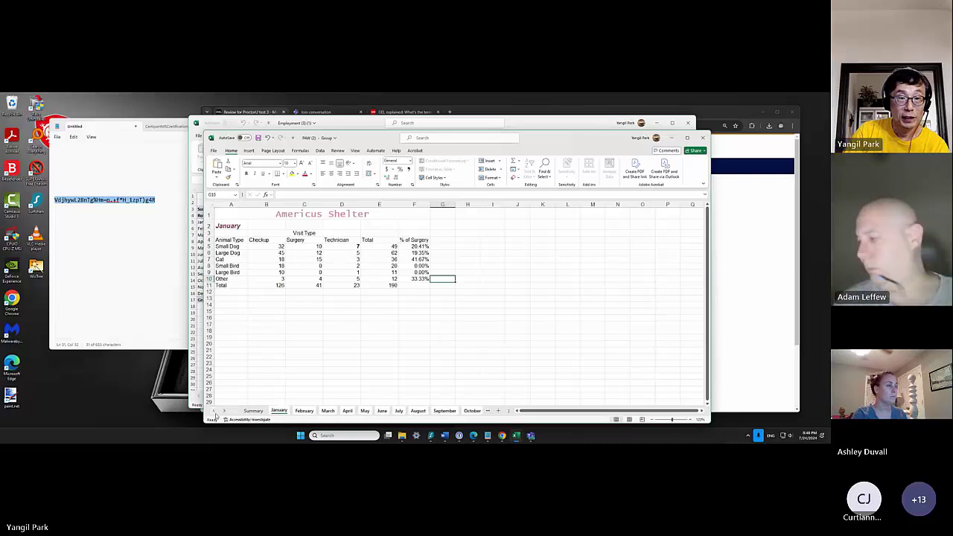
{"action": "left_click", "coordinate": [253, 411]}
Check the totals and surgery percentages on the individual monthly sheets, starting with January.
{"action": "left_click", "coordinate": [279, 411]}
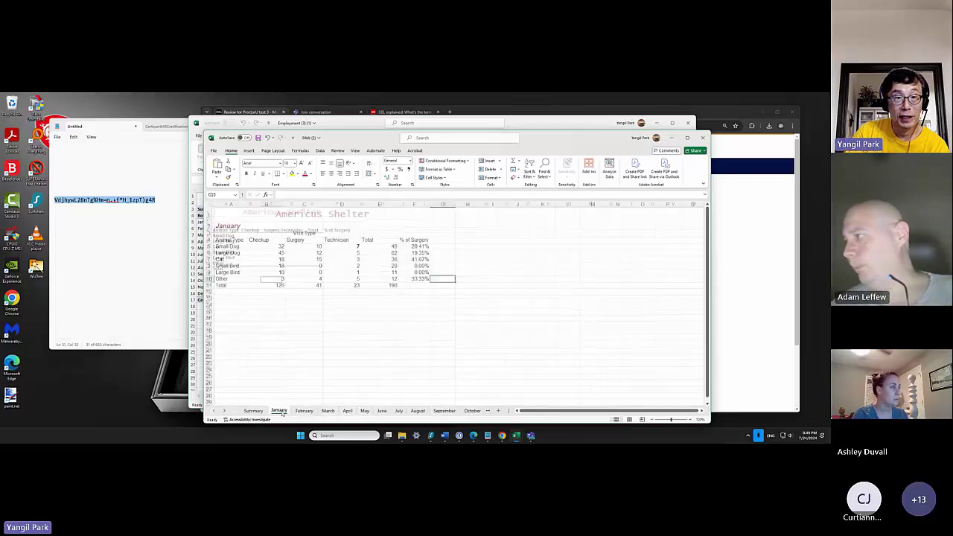
{"action": "left_click", "coordinate": [303, 411]}
{"action": "left_click", "coordinate": [328, 411]}
{"action": "left_click", "coordinate": [347, 411]}
{"action": "left_click", "coordinate": [399, 411]}
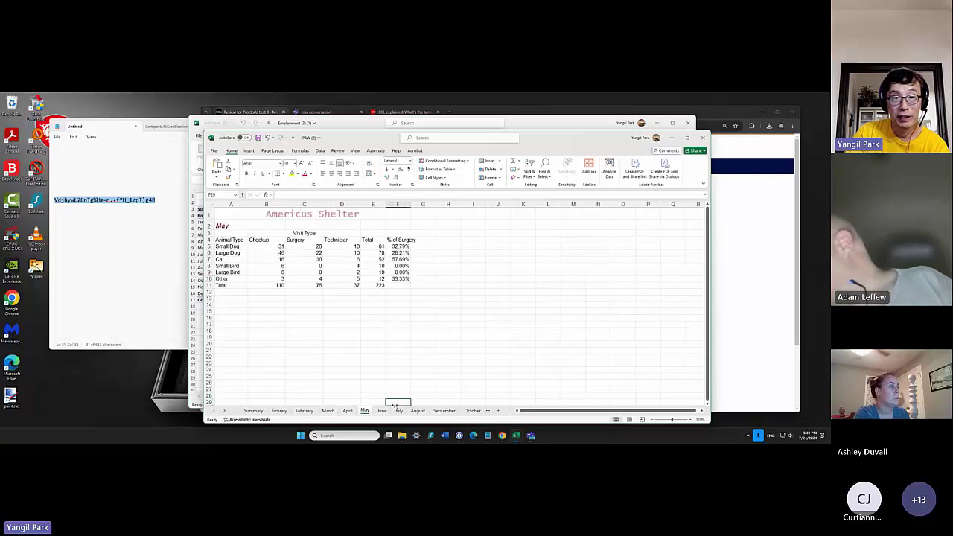
{"action": "left_click", "coordinate": [418, 411]}
{"action": "left_click", "coordinate": [279, 412]}
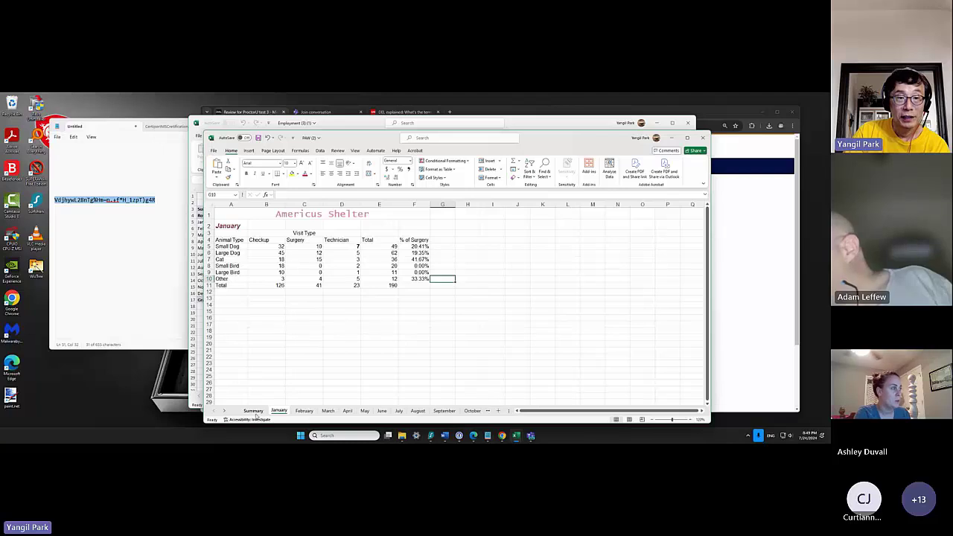
Enter =SUM('January:20'!B5) in B5 of the Summary sheet to total Small Dog checkups across the monthly sheets.
{"action": "left_click", "coordinate": [254, 411]}
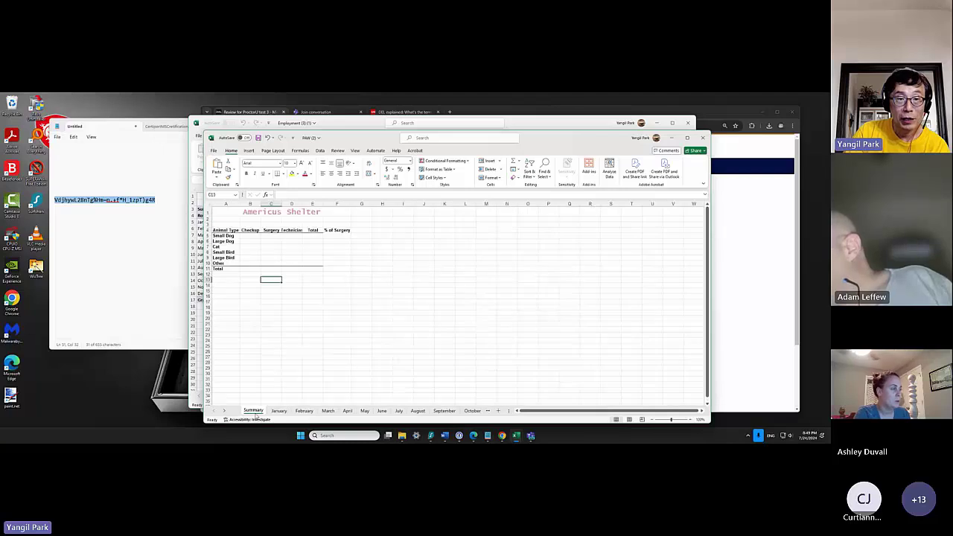
{"action": "left_click", "coordinate": [250, 236]}
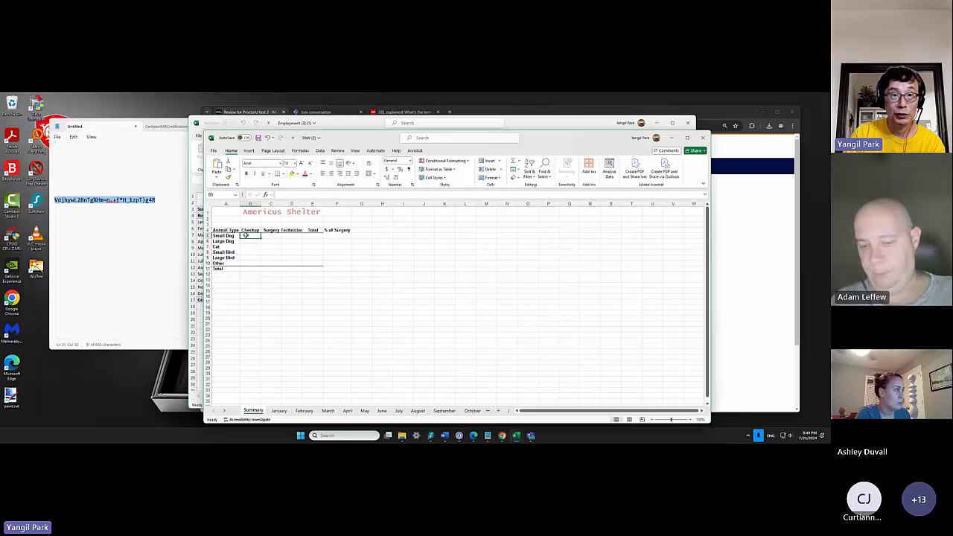
{"action": "type", "text": "="}
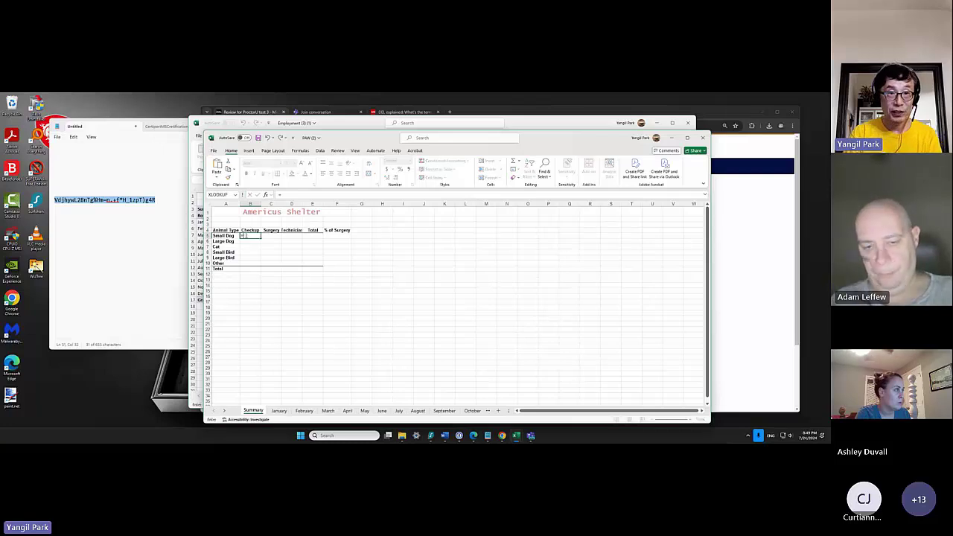
{"action": "type", "text": "SUM("}
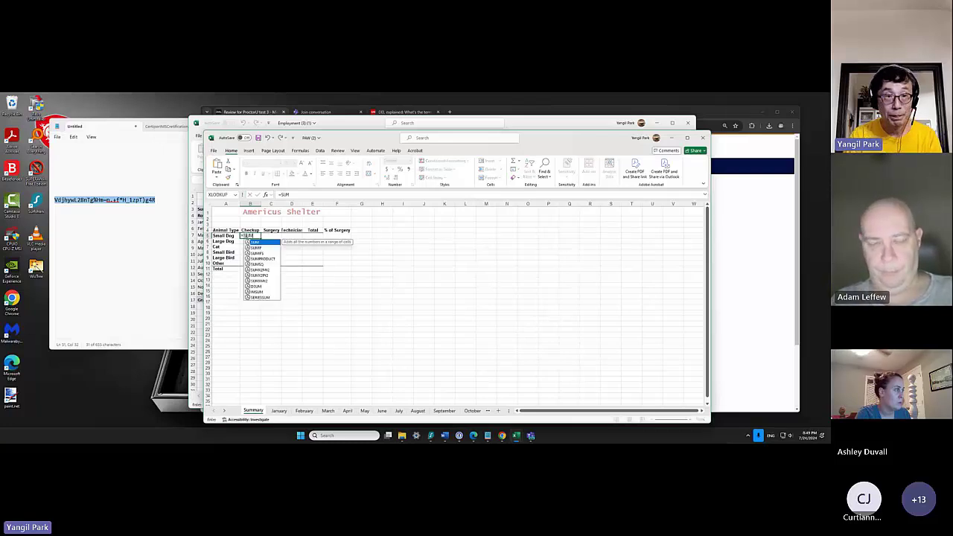
{"action": "left_click", "coordinate": [278, 410]}
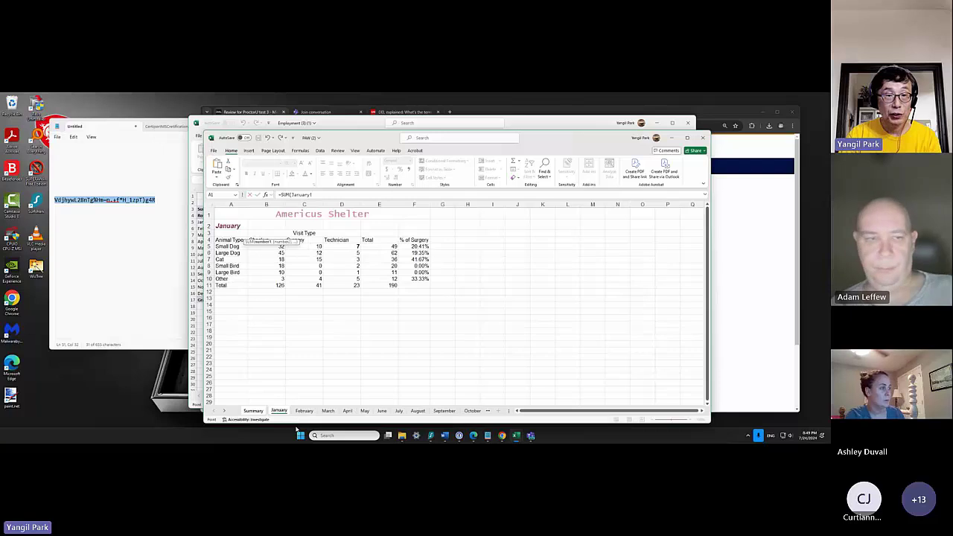
{"action": "left_click", "coordinate": [225, 411]}
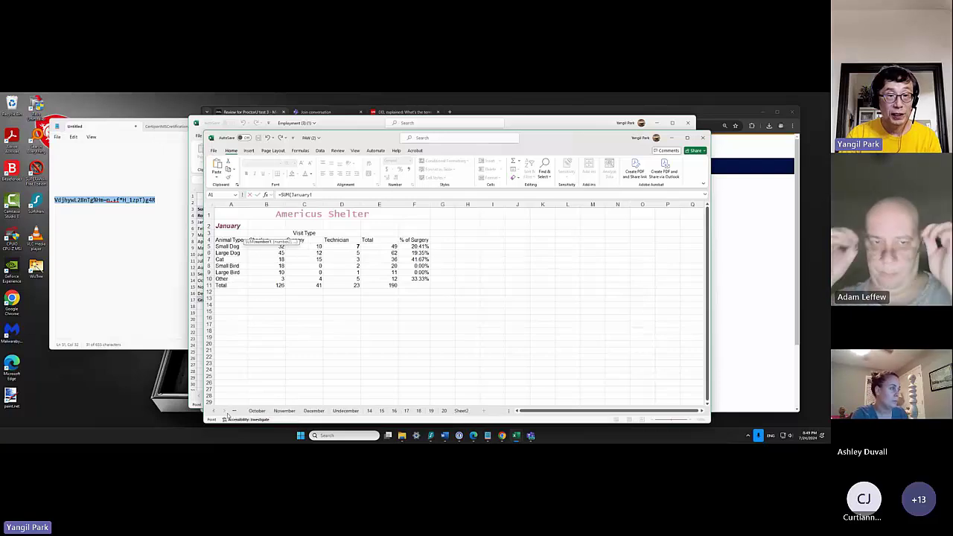
{"action": "left_click", "coordinate": [438, 410], "text": "shift"}
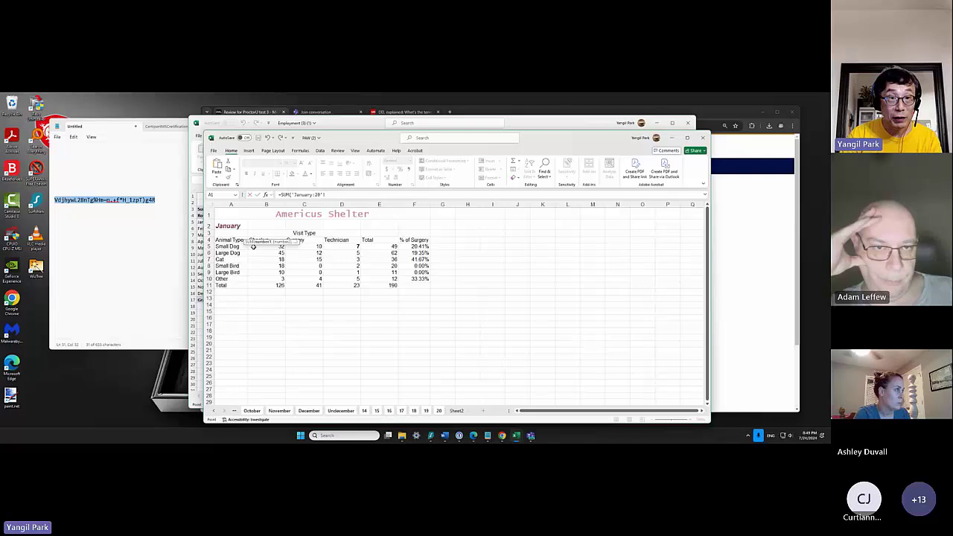
{"action": "left_click", "coordinate": [257, 247]}
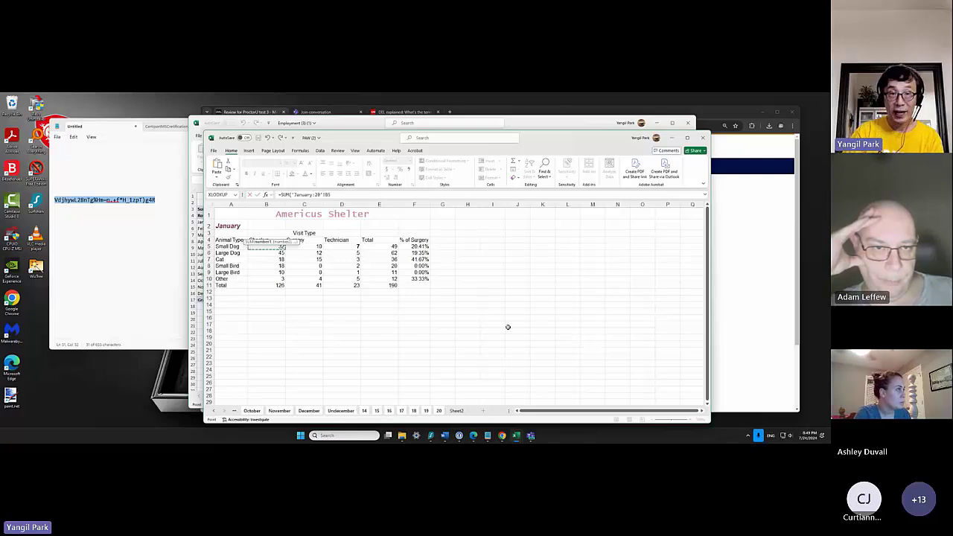
{"action": "key", "text": "Tab"}
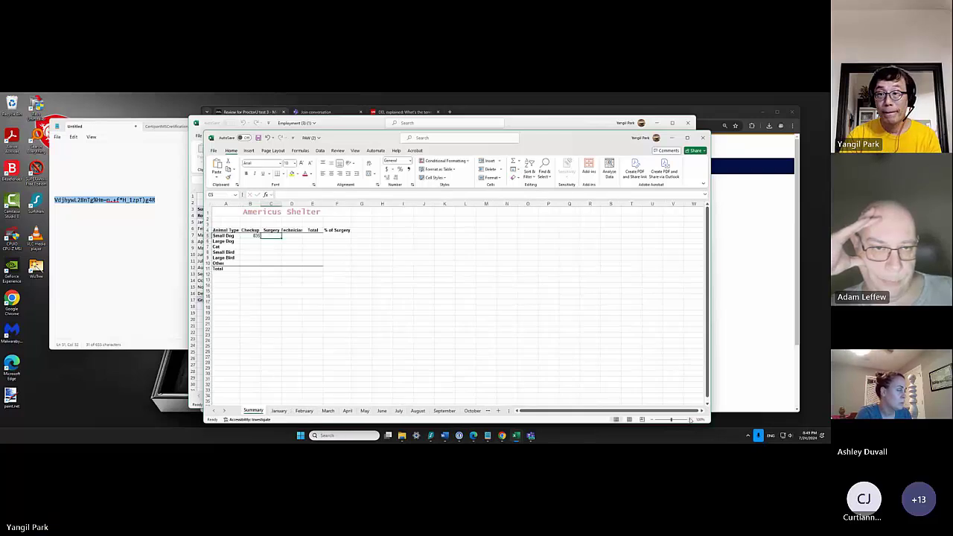
Fill the Summary sheet's 3D sum formula from B5 through E11 for all animal types, visit types and totals.
{"action": "left_click", "coordinate": [692, 420]}
{"action": "key", "text": "Left"}
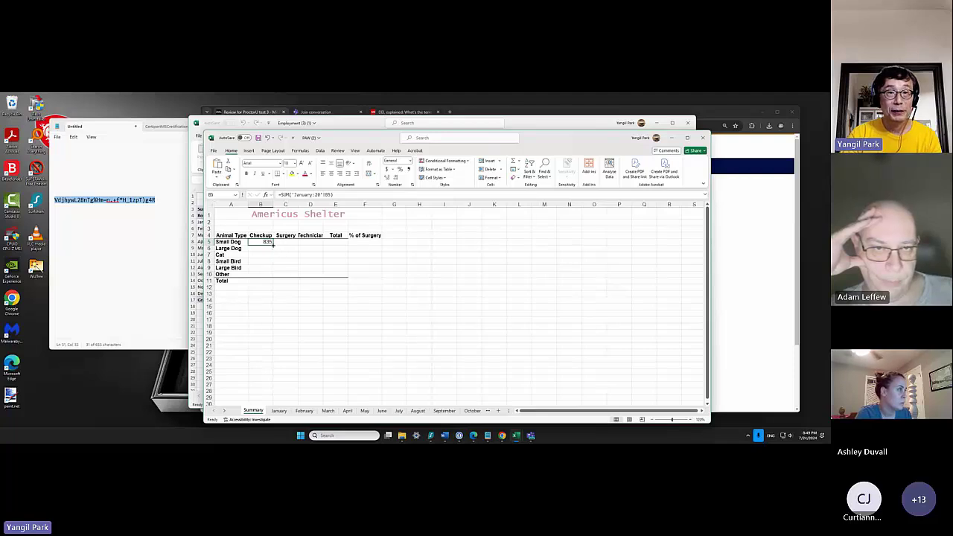
{"action": "left_click_drag", "start_coordinate": [273, 245], "coordinate": [347, 284]}
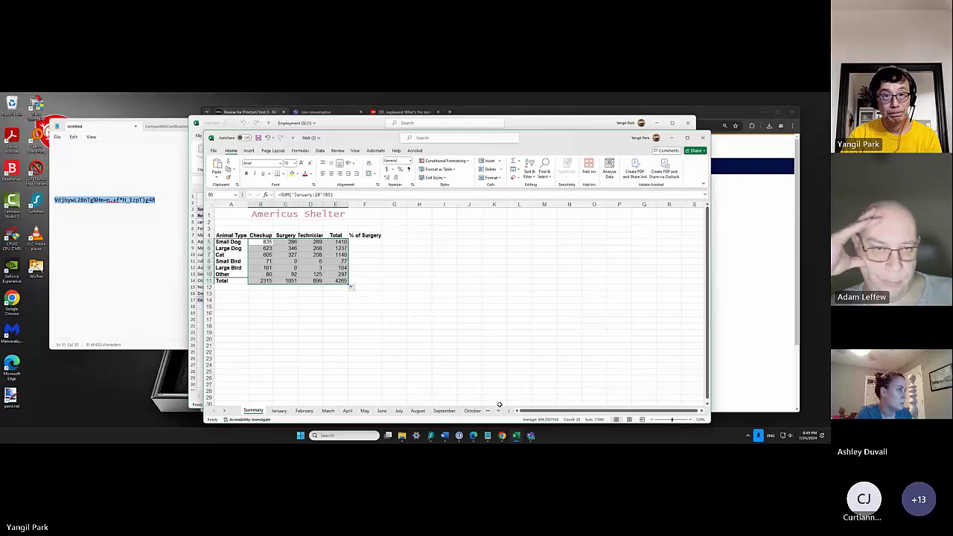
Enter =C5/E5 in F5 of the Summary sheet and fill the surgery percentage formula through F11.
{"action": "left_click", "coordinate": [366, 241]}
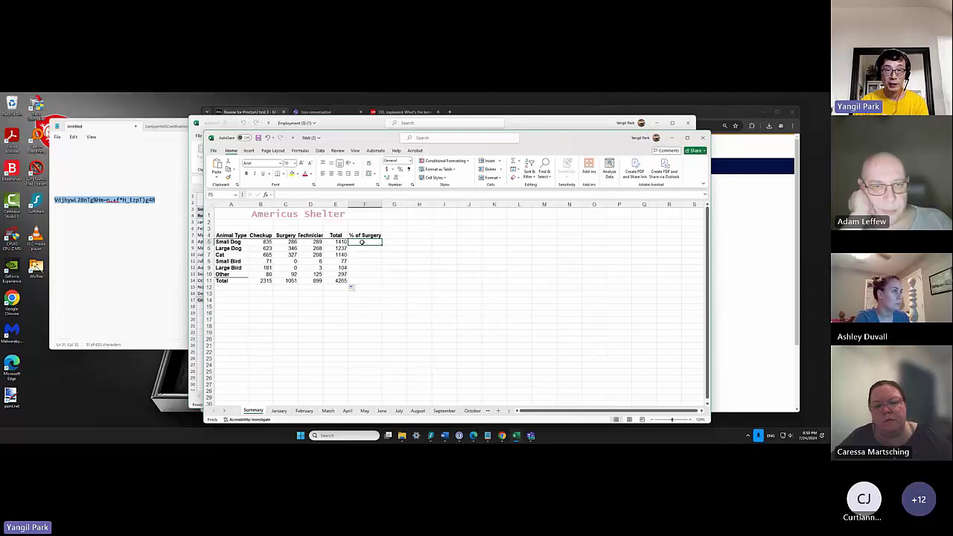
{"action": "type", "text": "="}
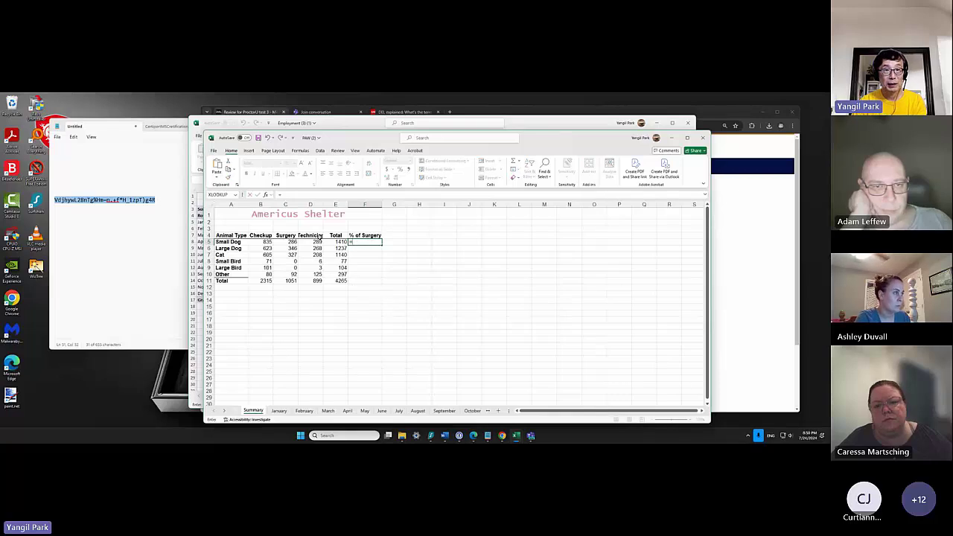
{"action": "left_click", "coordinate": [285, 242]}
{"action": "type", "text": "/"}
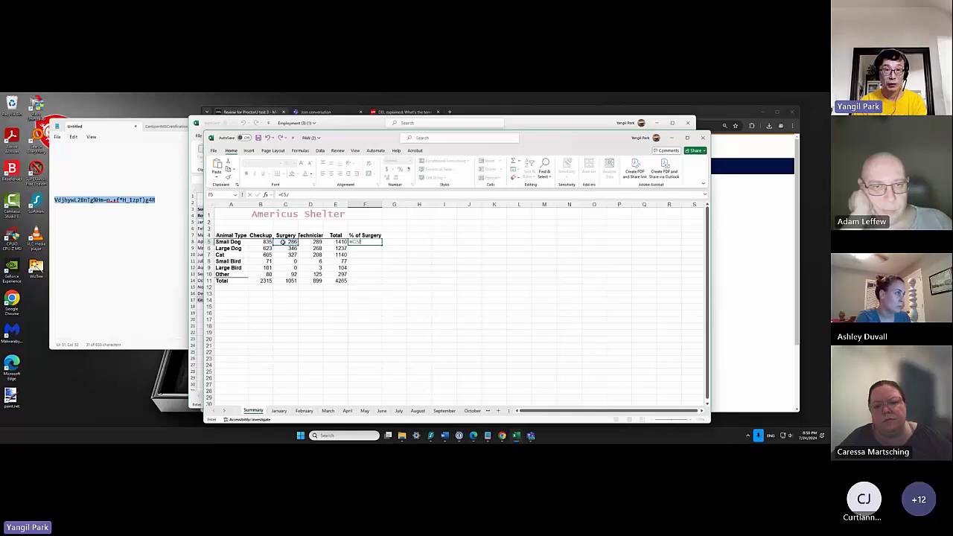
{"action": "left_click", "coordinate": [329, 241]}
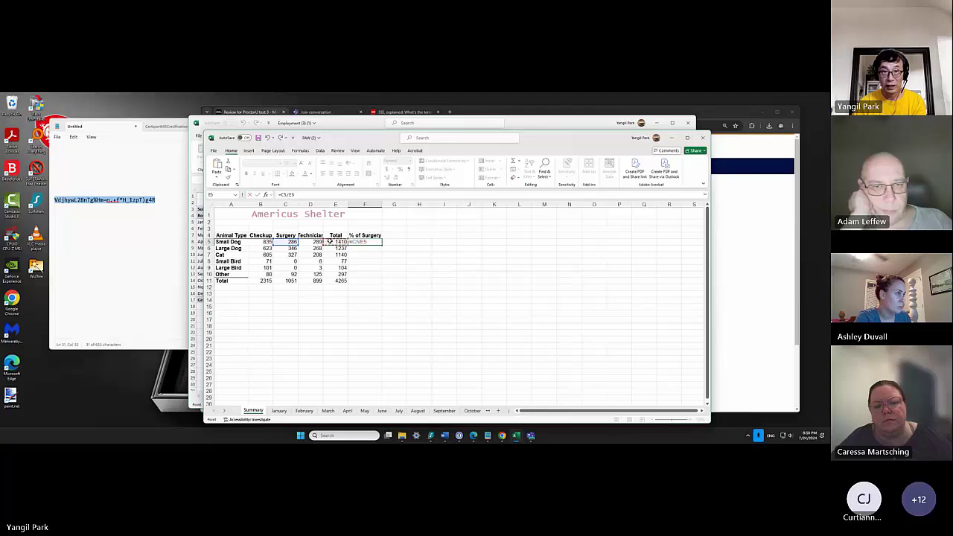
{"action": "key", "text": "Return"}
{"action": "left_click", "coordinate": [361, 242]}
{"action": "left_click_drag", "start_coordinate": [381, 245], "coordinate": [383, 283]}
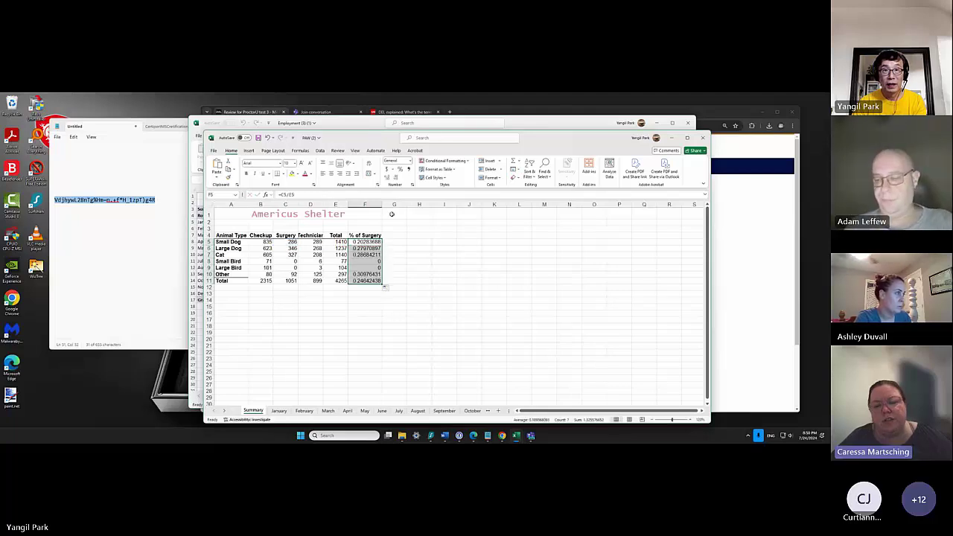
Format the surgery ratios in F5:F11 as percentages with two decimal places.
{"action": "left_click", "coordinate": [400, 170]}
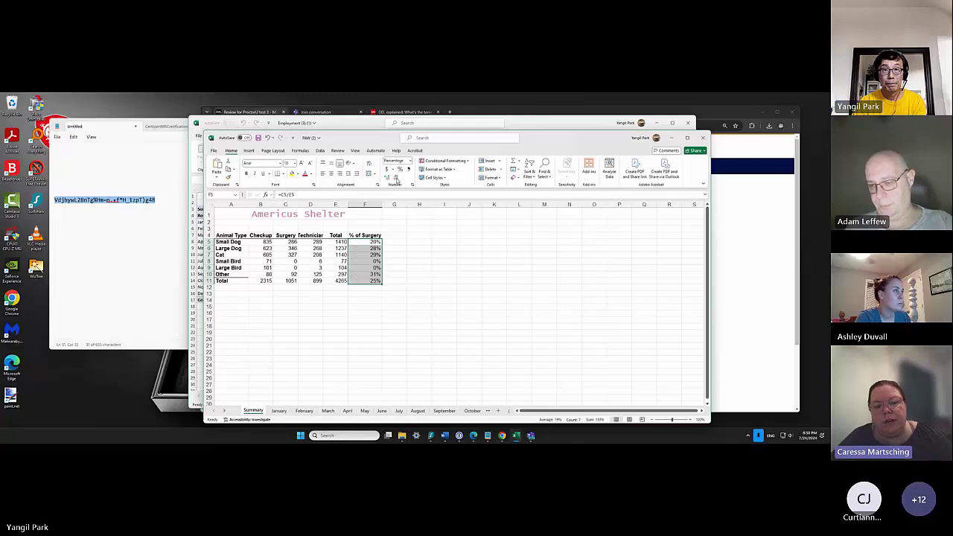
{"action": "left_click", "coordinate": [388, 177]}
{"action": "left_click", "coordinate": [388, 177]}
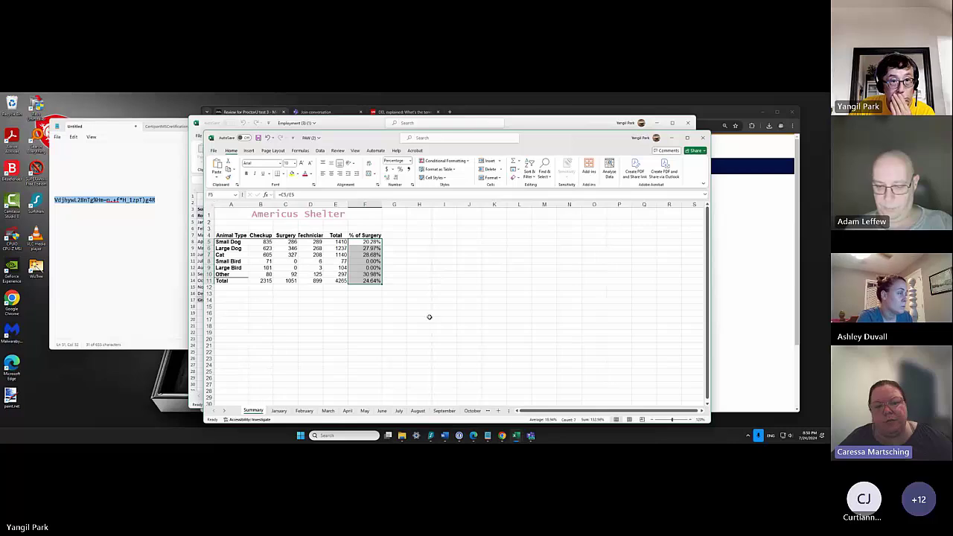
Clear B5 on the Summary sheet and re-enter =SUM('January:20'!B5) by referencing the sheets from January through 20.
{"action": "left_click", "coordinate": [267, 243]}
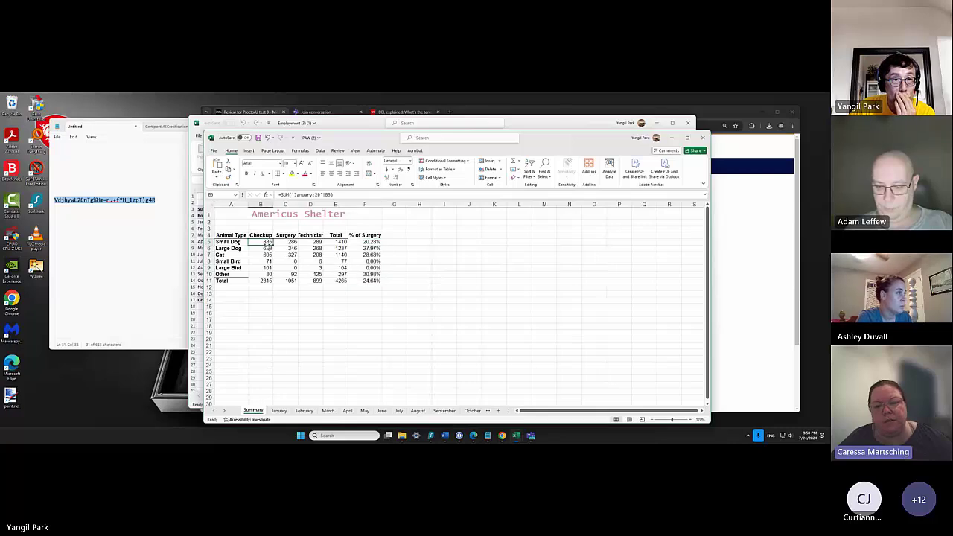
{"action": "left_click_drag", "start_coordinate": [268, 246], "coordinate": [362, 281]}
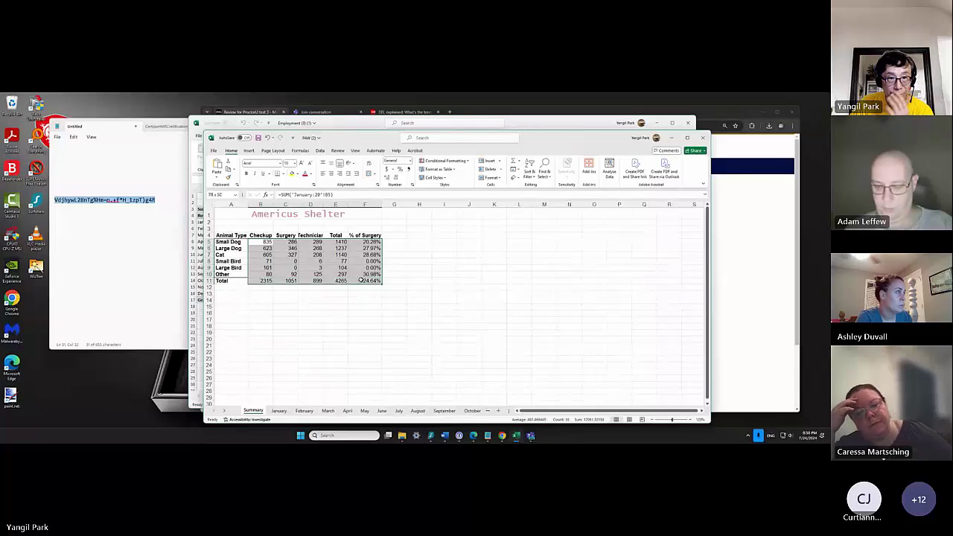
{"action": "left_click", "coordinate": [266, 243]}
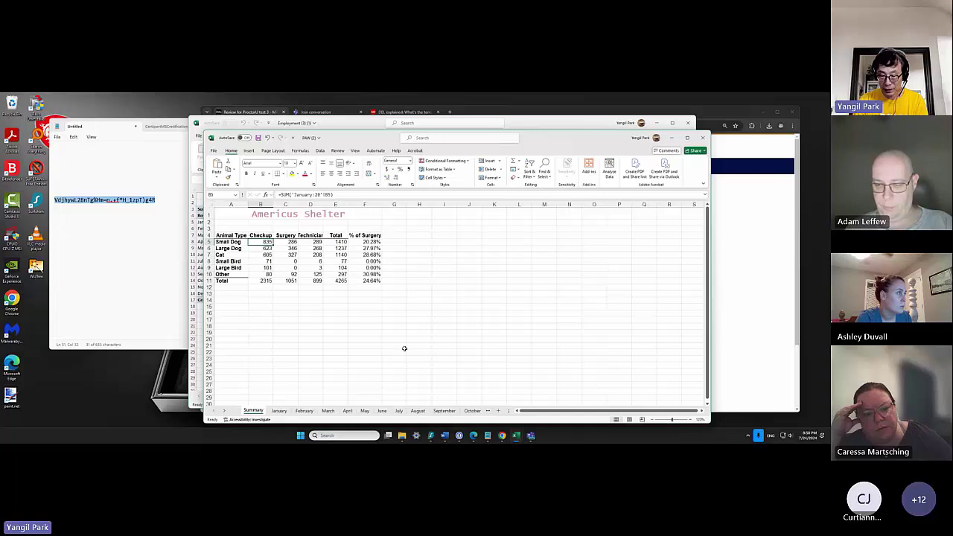
{"action": "key", "text": "Delete"}
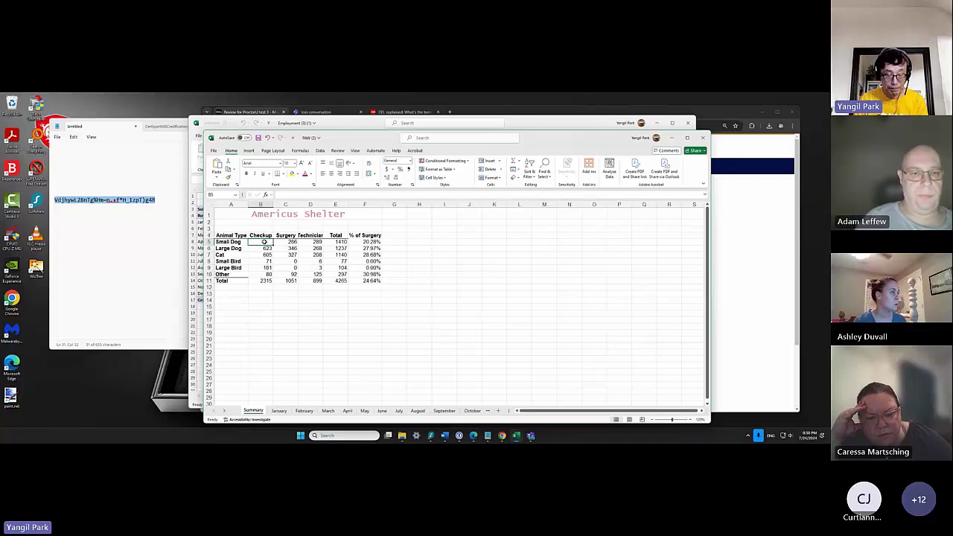
{"action": "type", "text": "=SUM"}
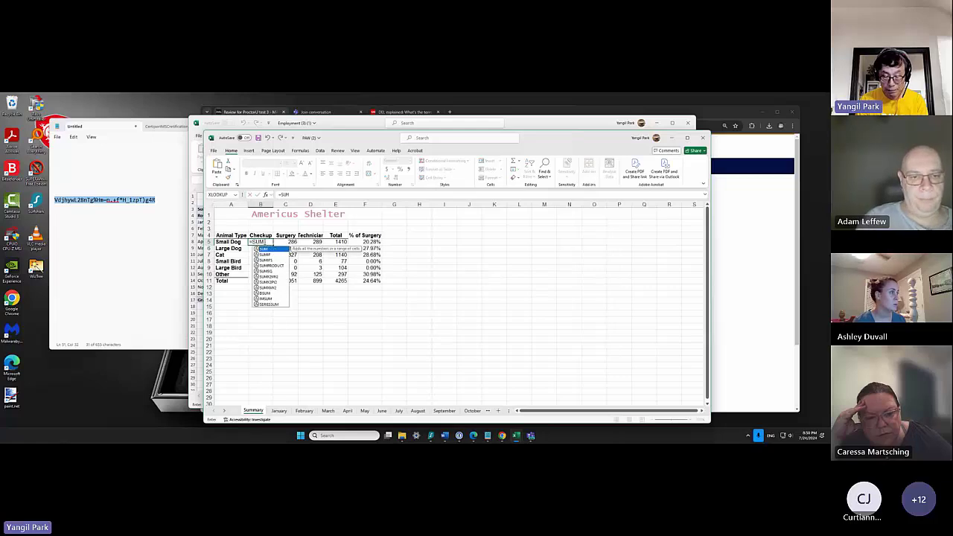
{"action": "type", "text": "("}
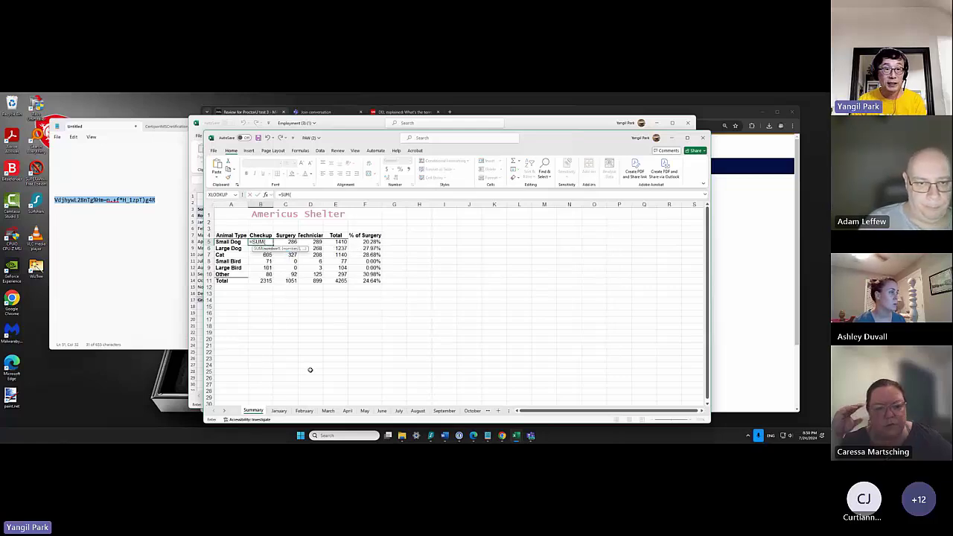
{"action": "left_click", "coordinate": [279, 411]}
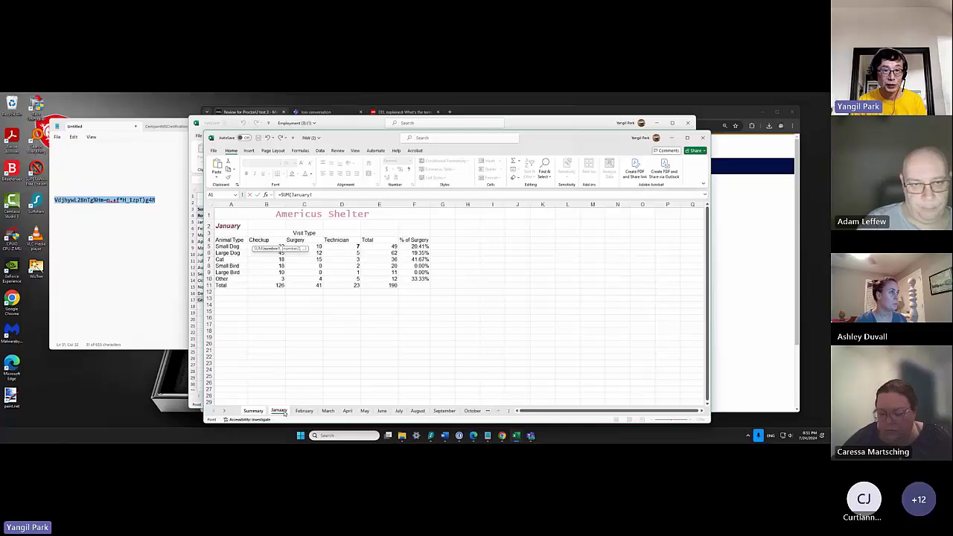
{"action": "left_click", "coordinate": [225, 413], "text": "ctrl"}
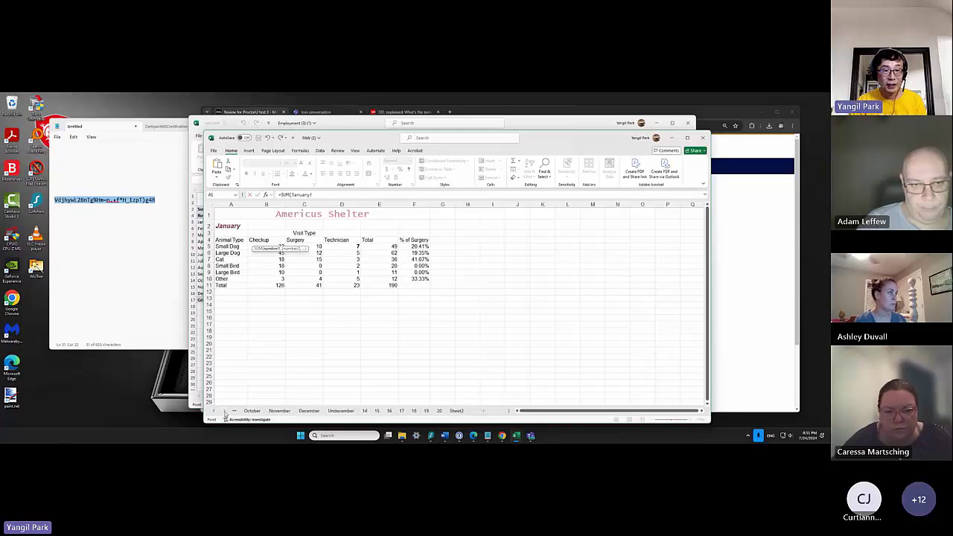
{"action": "left_click", "coordinate": [439, 410], "text": "shift"}
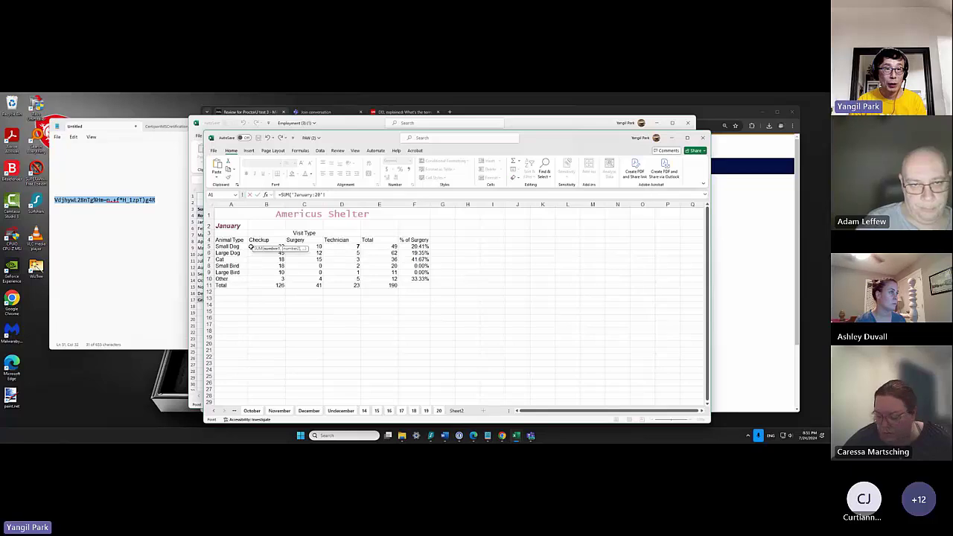
{"action": "left_click", "coordinate": [266, 247]}
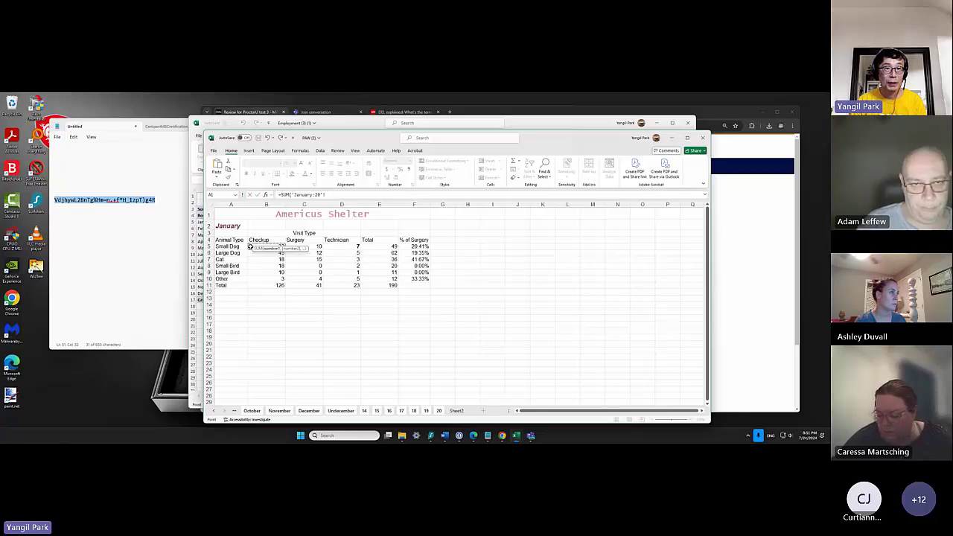
{"action": "key", "text": "Return"}
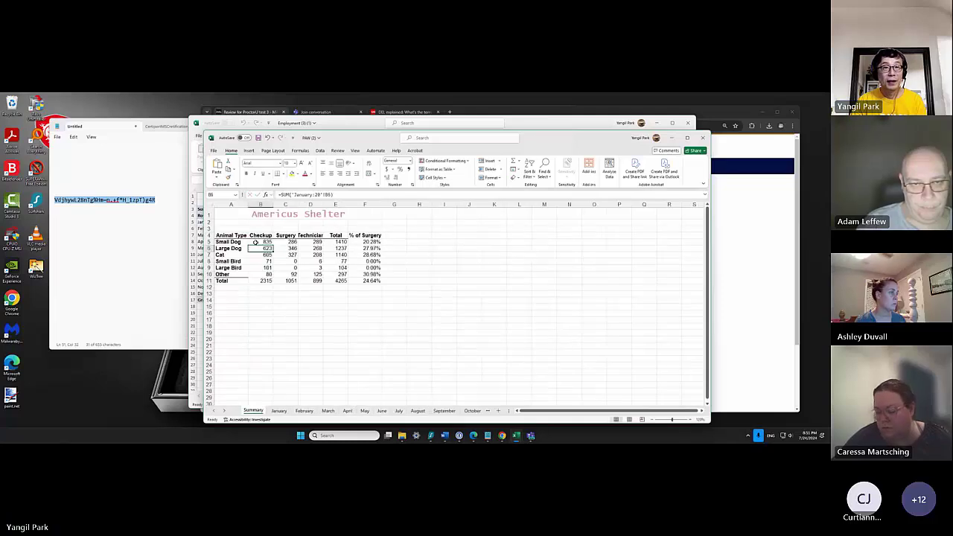
Refill the re-entered 3D sum formula from B5 across and down to E11 on the Summary sheet.
{"action": "left_click", "coordinate": [256, 242]}
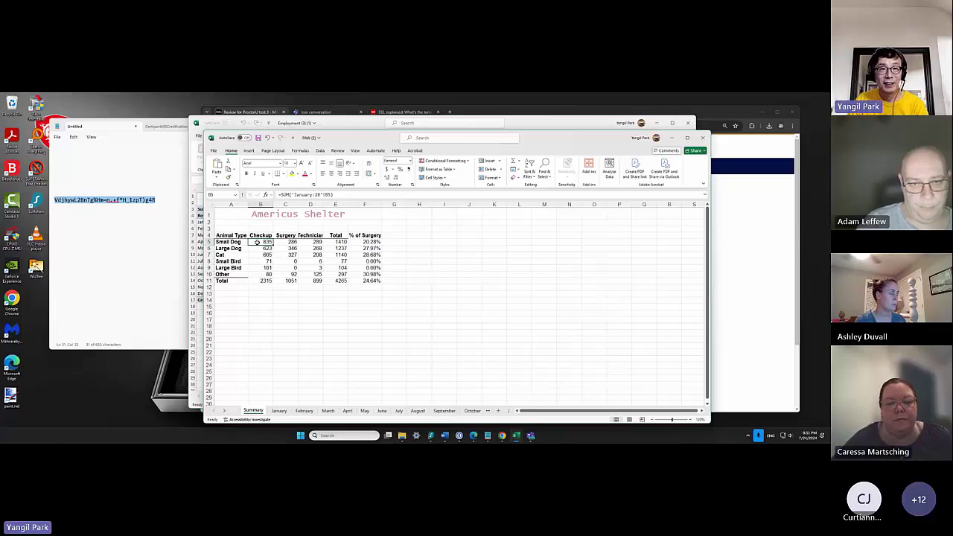
{"action": "left_click_drag", "start_coordinate": [262, 242], "coordinate": [349, 284]}
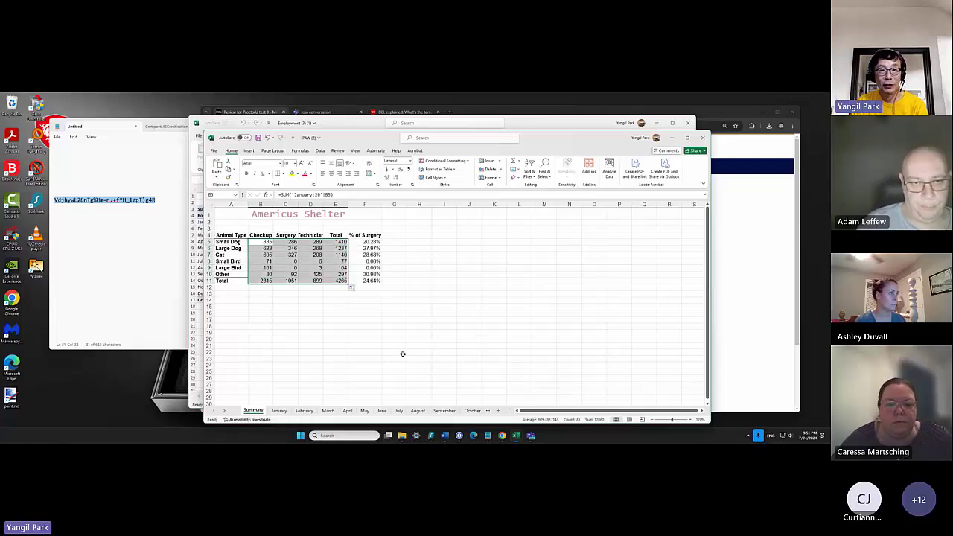
{"action": "left_click", "coordinate": [365, 204]}
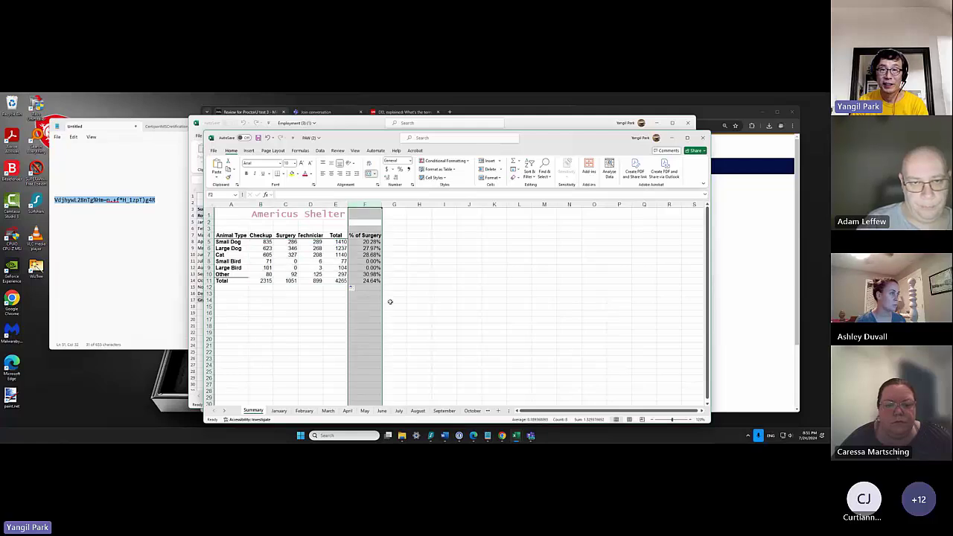
{"action": "left_click", "coordinate": [365, 242]}
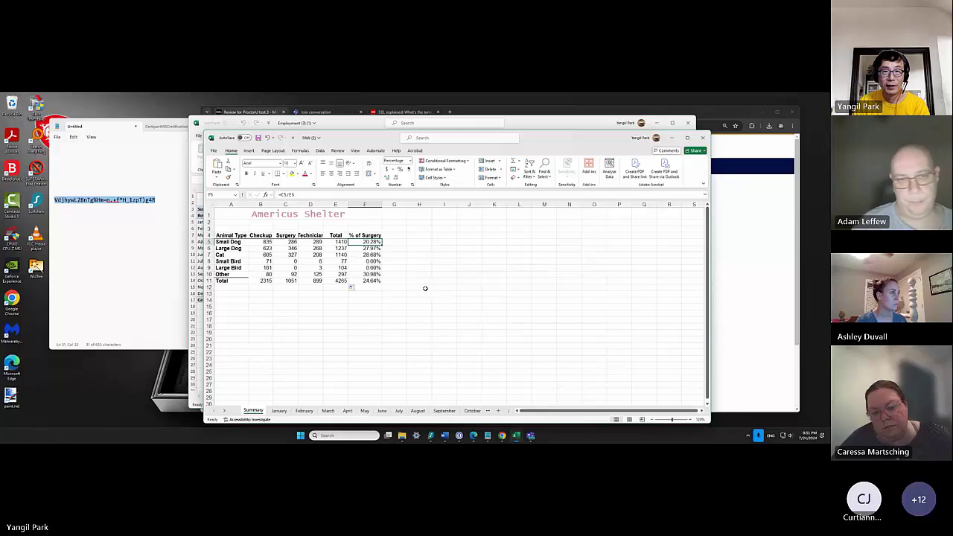
Display the formulas instead of values on the Summary sheet and autofit columns B and C to them.
{"action": "key", "text": "ctrl+grave"}
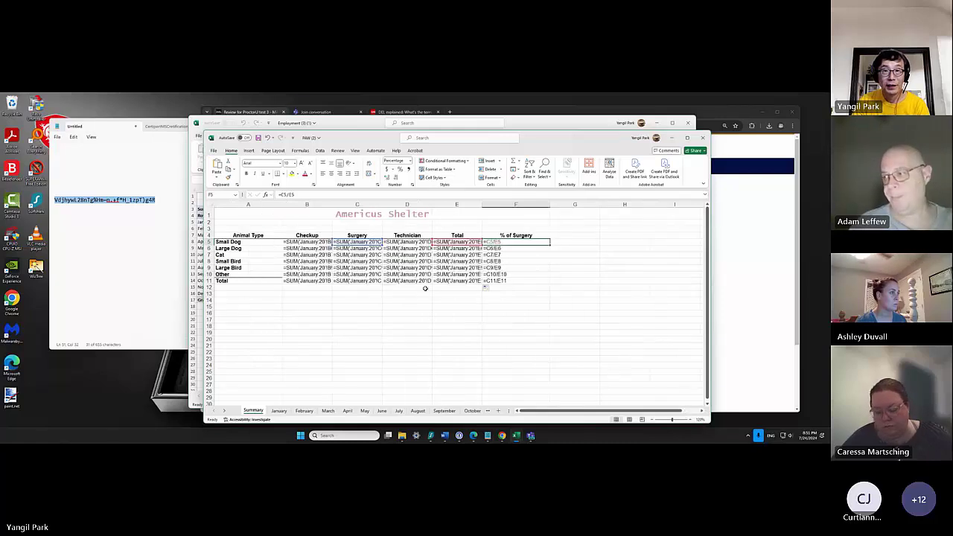
{"action": "double_click", "coordinate": [332, 204]}
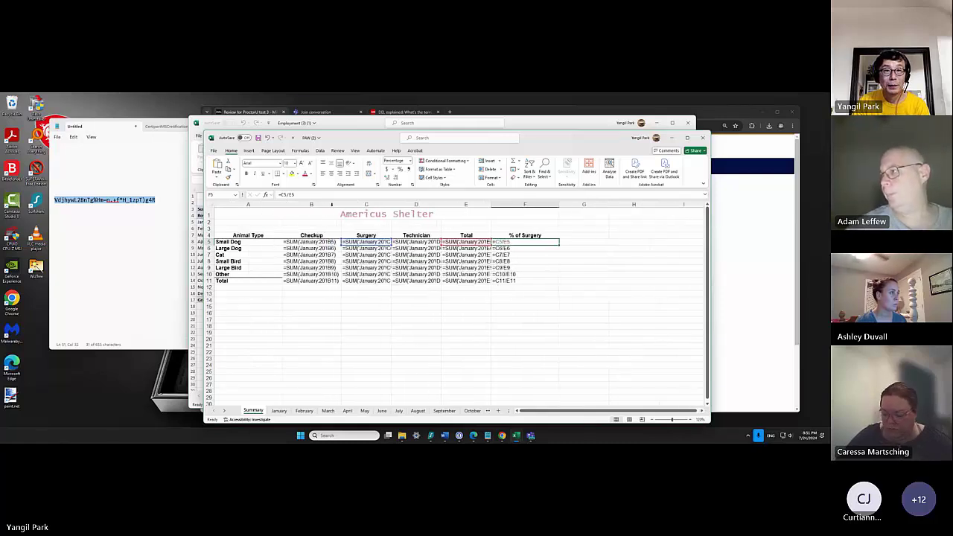
{"action": "left_click", "coordinate": [386, 204]}
{"action": "double_click", "coordinate": [391, 204]}
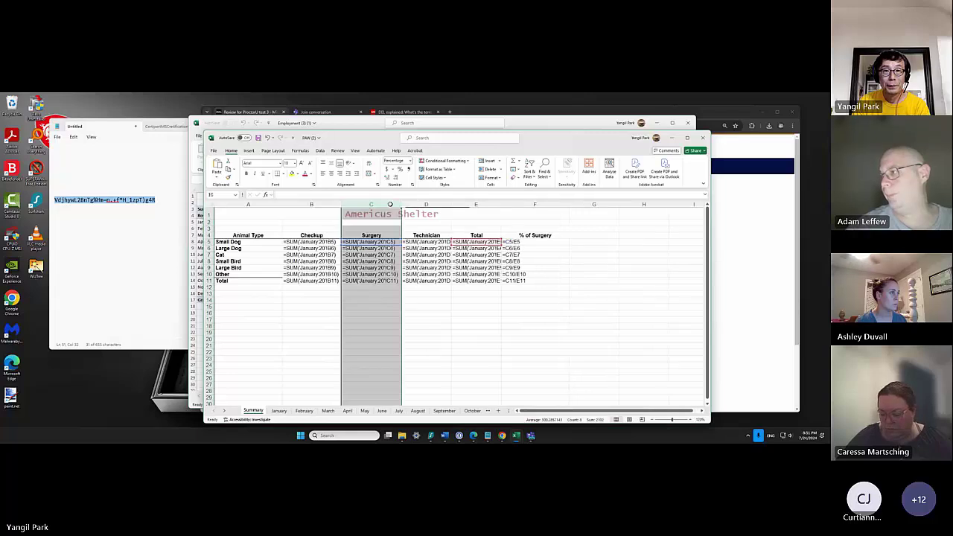
{"action": "left_click", "coordinate": [473, 337]}
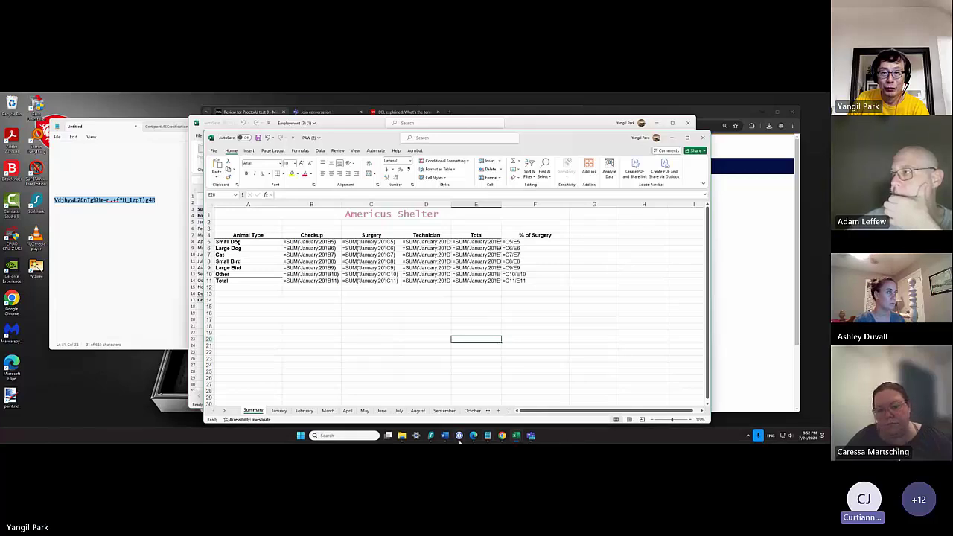
{"action": "mouse_move", "coordinate": [487, 440]}
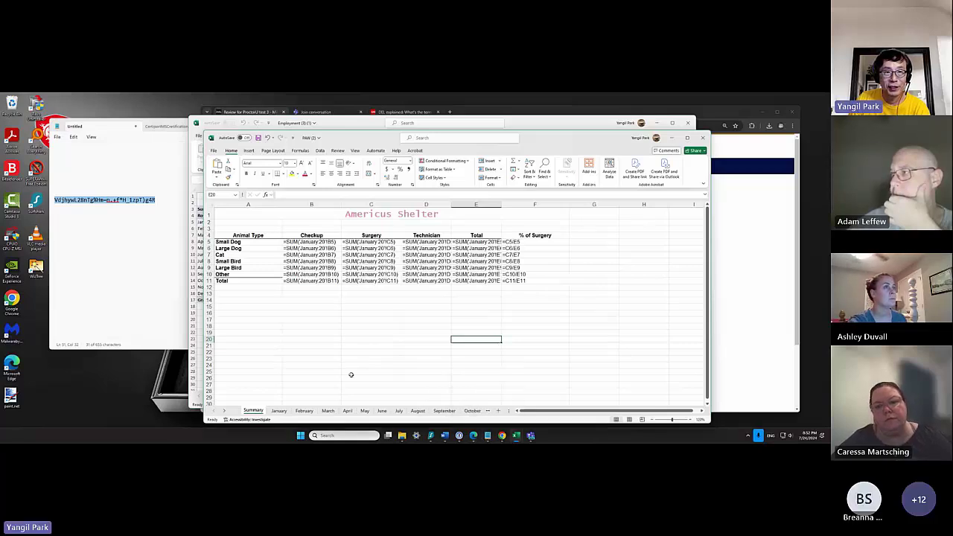
{"action": "left_click", "coordinate": [405, 363]}
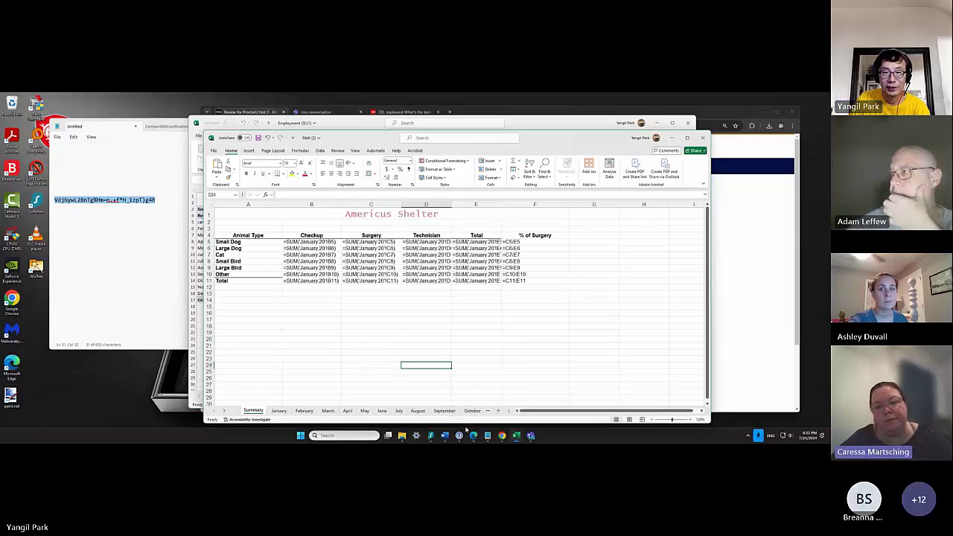
Switch to the HandsOn3 sample test document in Word and review the PAW and Employment instructions.
{"action": "mouse_move", "coordinate": [444, 436]}
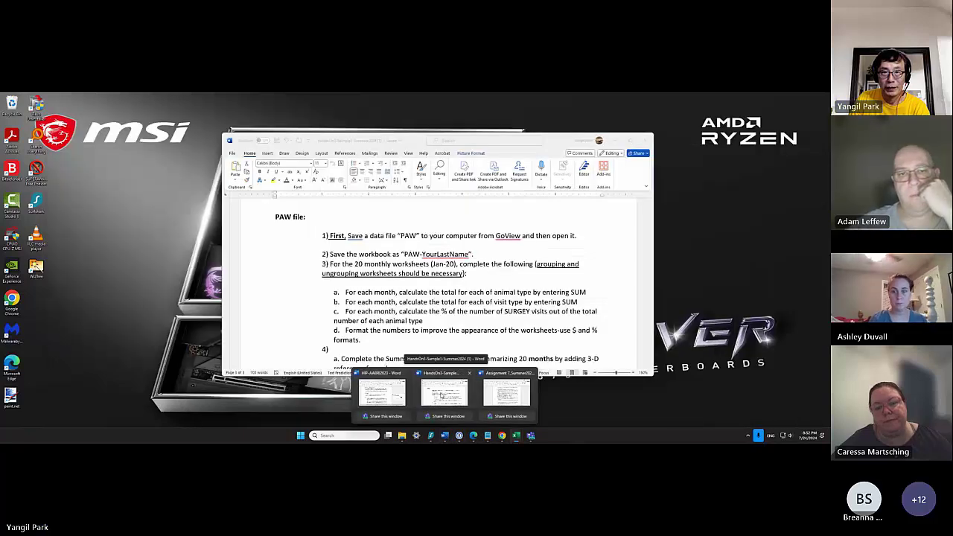
{"action": "left_click", "coordinate": [441, 395]}
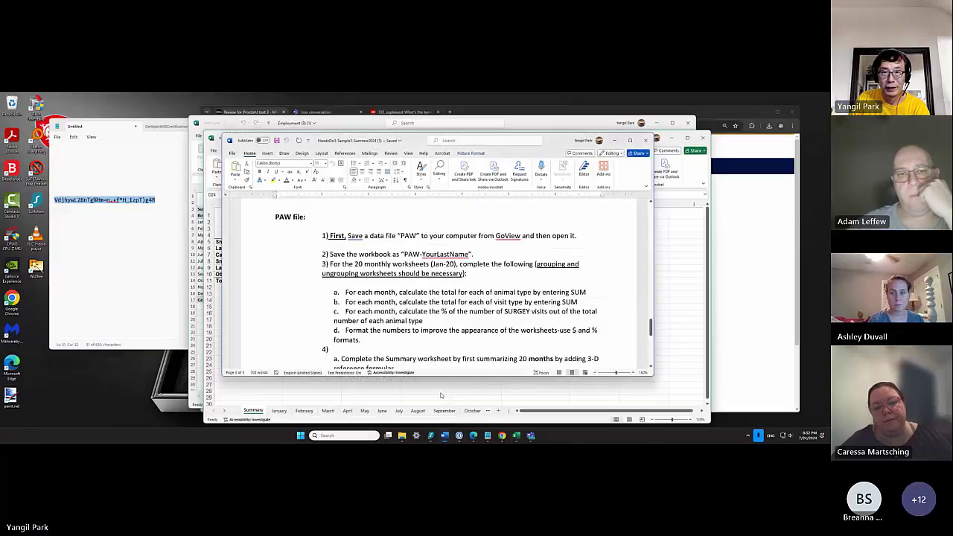
{"action": "scroll", "coordinate": [436, 312], "scroll_direction": "down", "scroll_amount": 5}
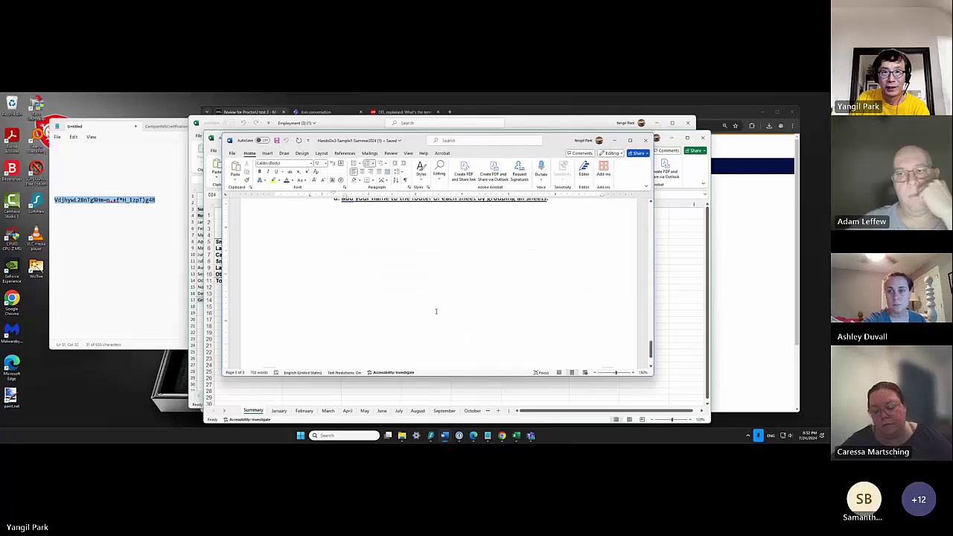
{"action": "scroll", "coordinate": [436, 311], "scroll_direction": "up", "scroll_amount": 5}
{"action": "scroll", "coordinate": [436, 313], "scroll_direction": "down", "scroll_amount": 5}
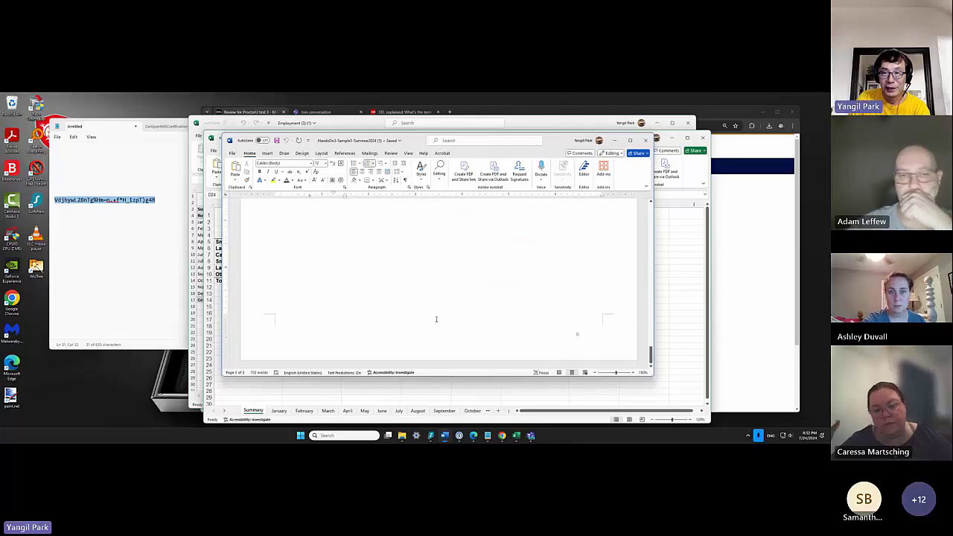
{"action": "scroll", "coordinate": [436, 318], "scroll_direction": "up", "scroll_amount": 15}
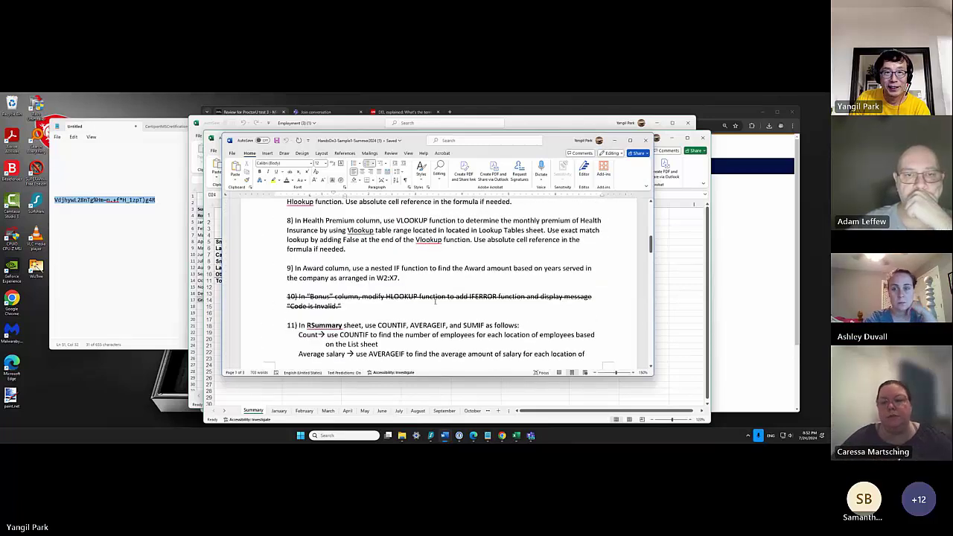
{"action": "scroll", "coordinate": [436, 318], "scroll_direction": "up", "scroll_amount": 10}
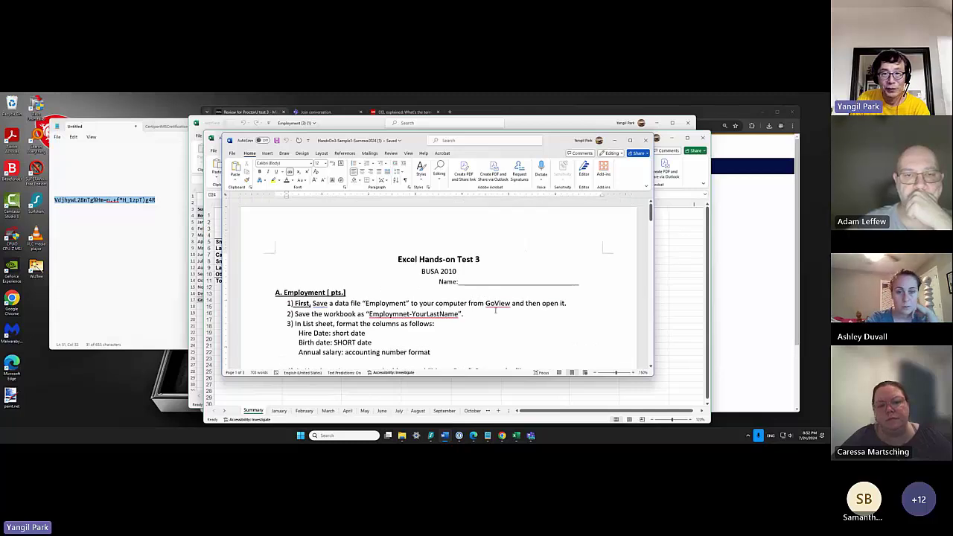
Switch to the Teams meeting window and stop the meeting's recording and transcription.
{"action": "mouse_move", "coordinate": [530, 436]}
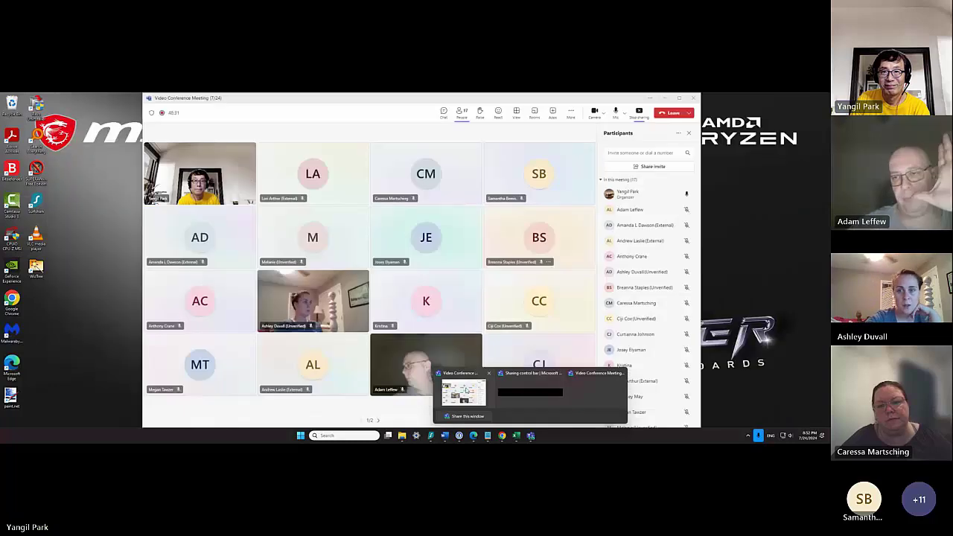
{"action": "left_click", "coordinate": [596, 391]}
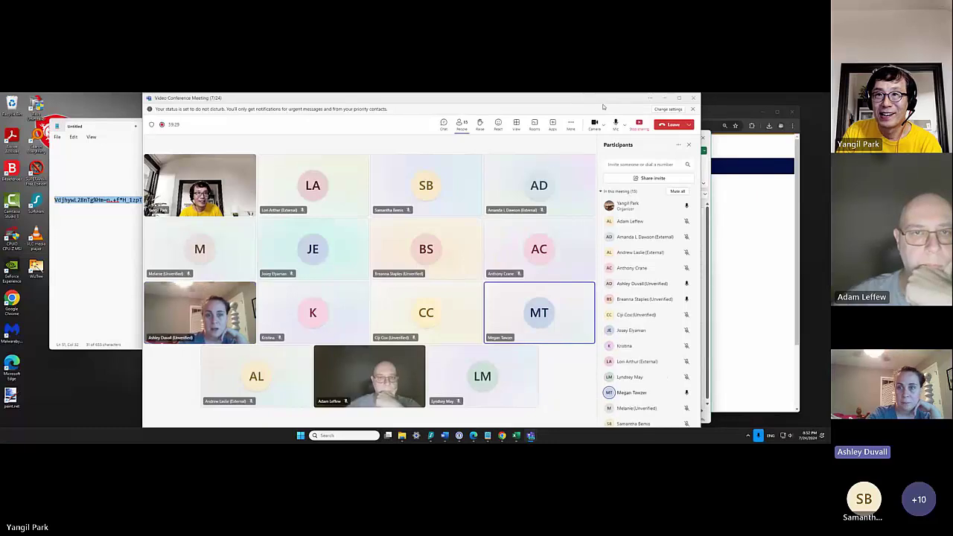
{"action": "left_click", "coordinate": [571, 123]}
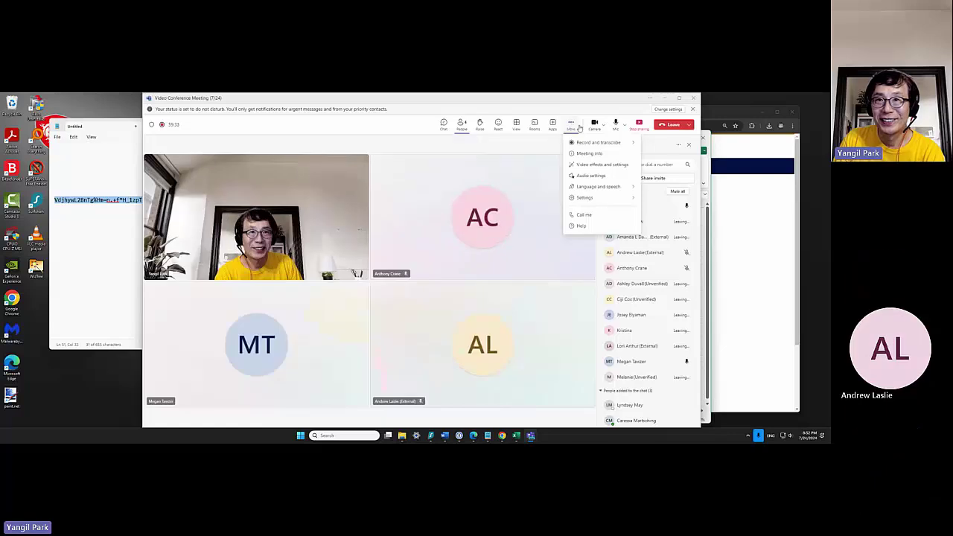
{"action": "mouse_move", "coordinate": [588, 142]}
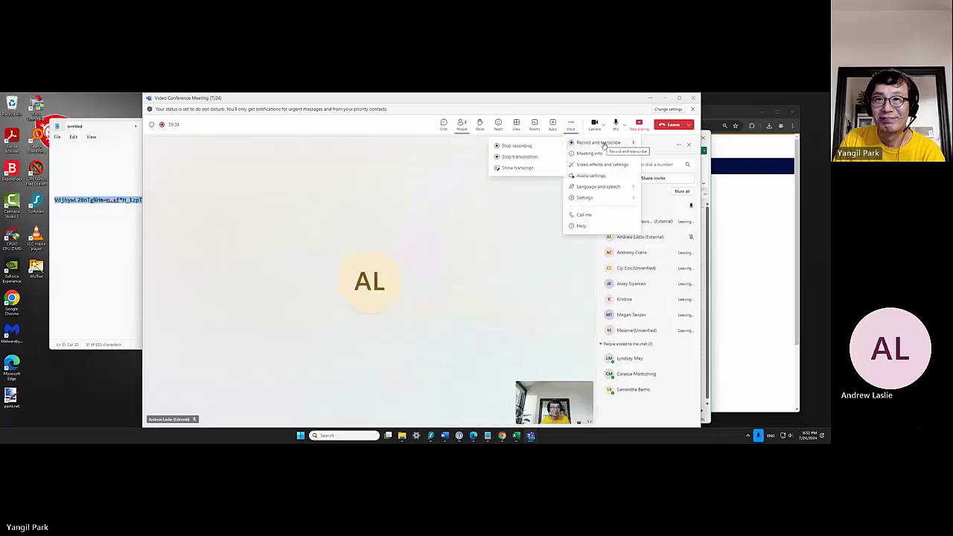
{"action": "left_click", "coordinate": [517, 146]}
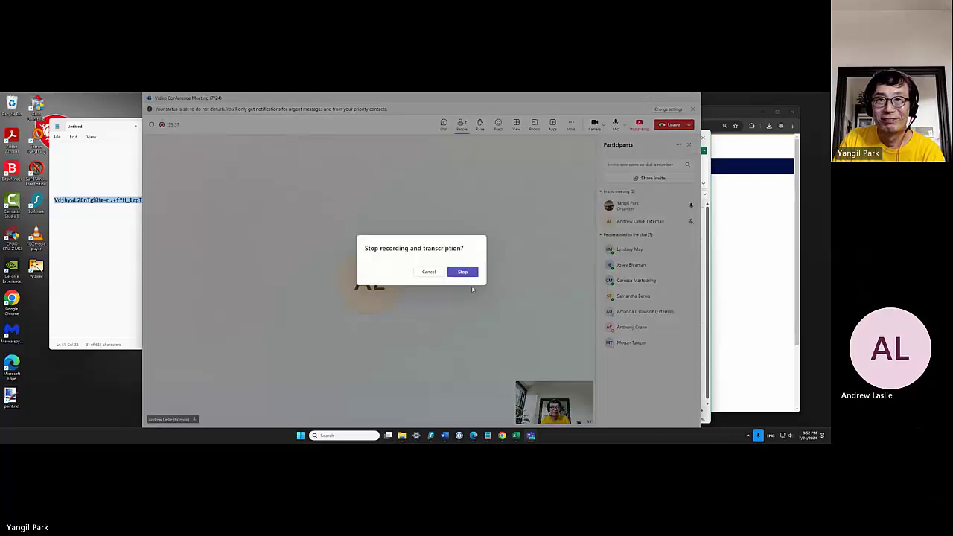